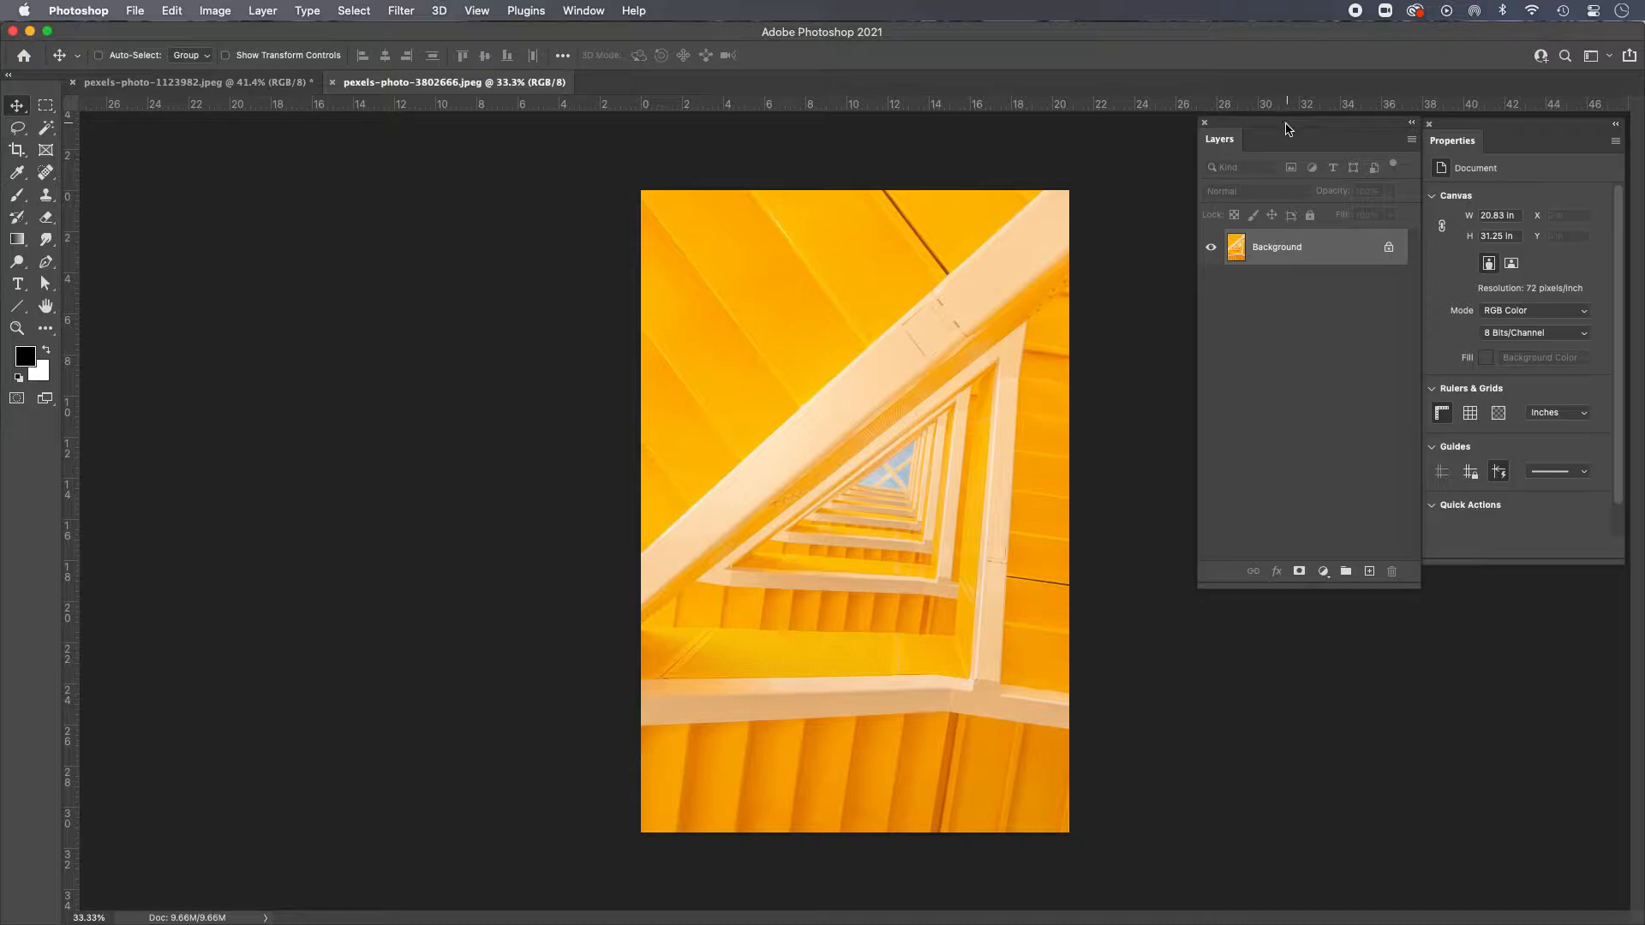
Step: Choose the Essentials workspace and move the floating Layers panel closer to the image
click(591, 10)
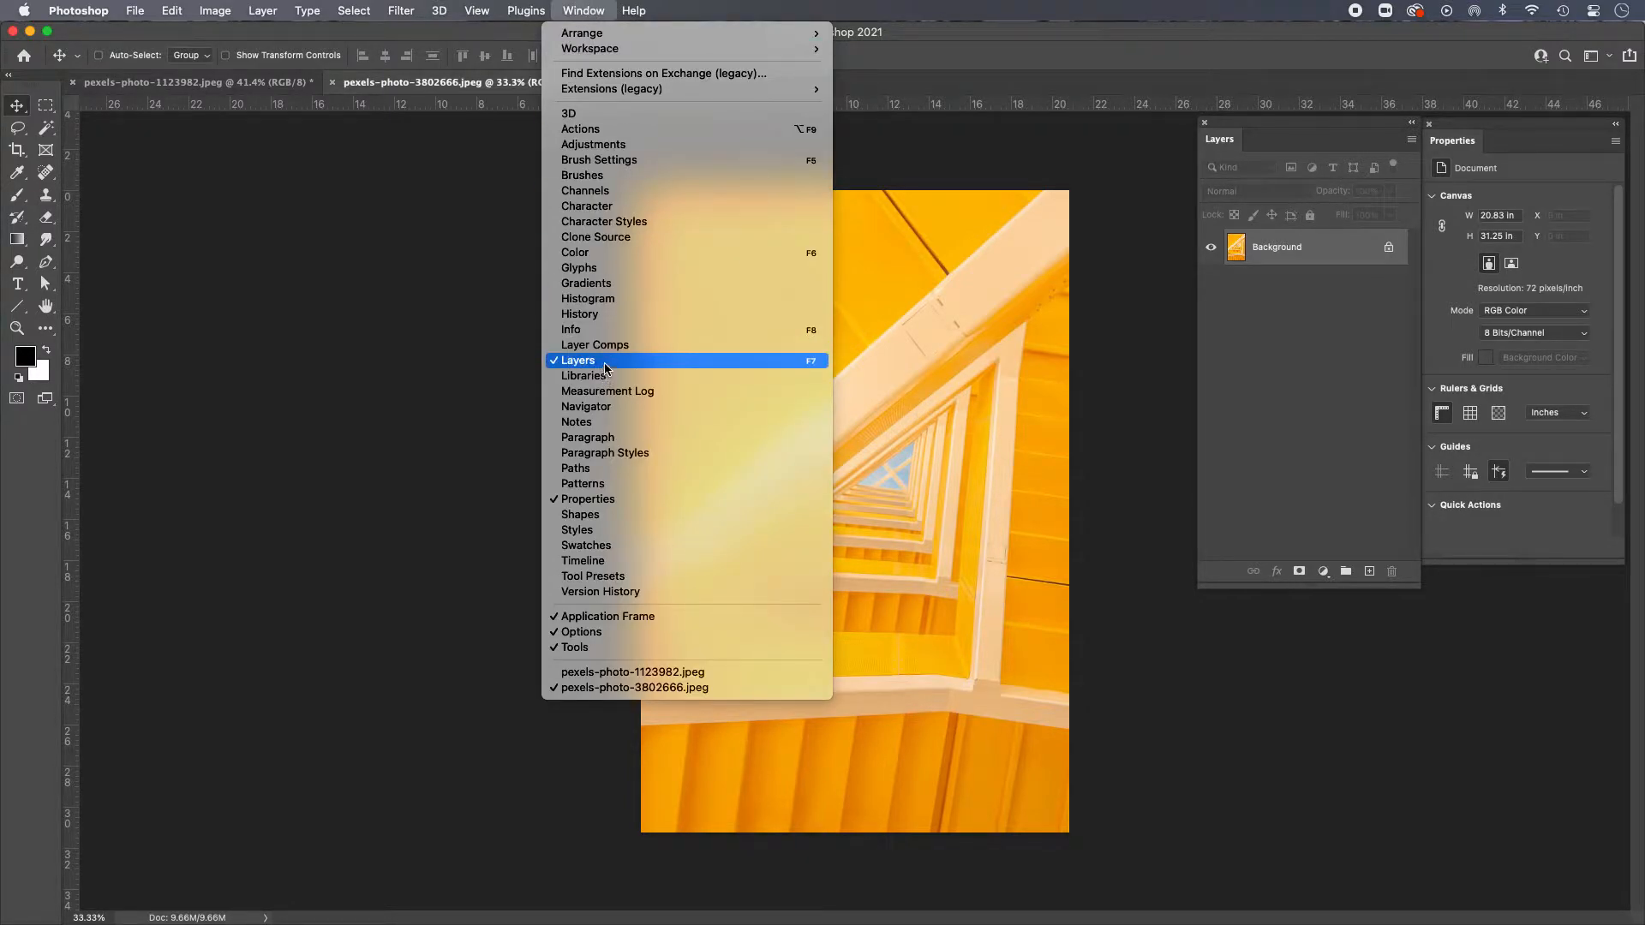
click(420, 336)
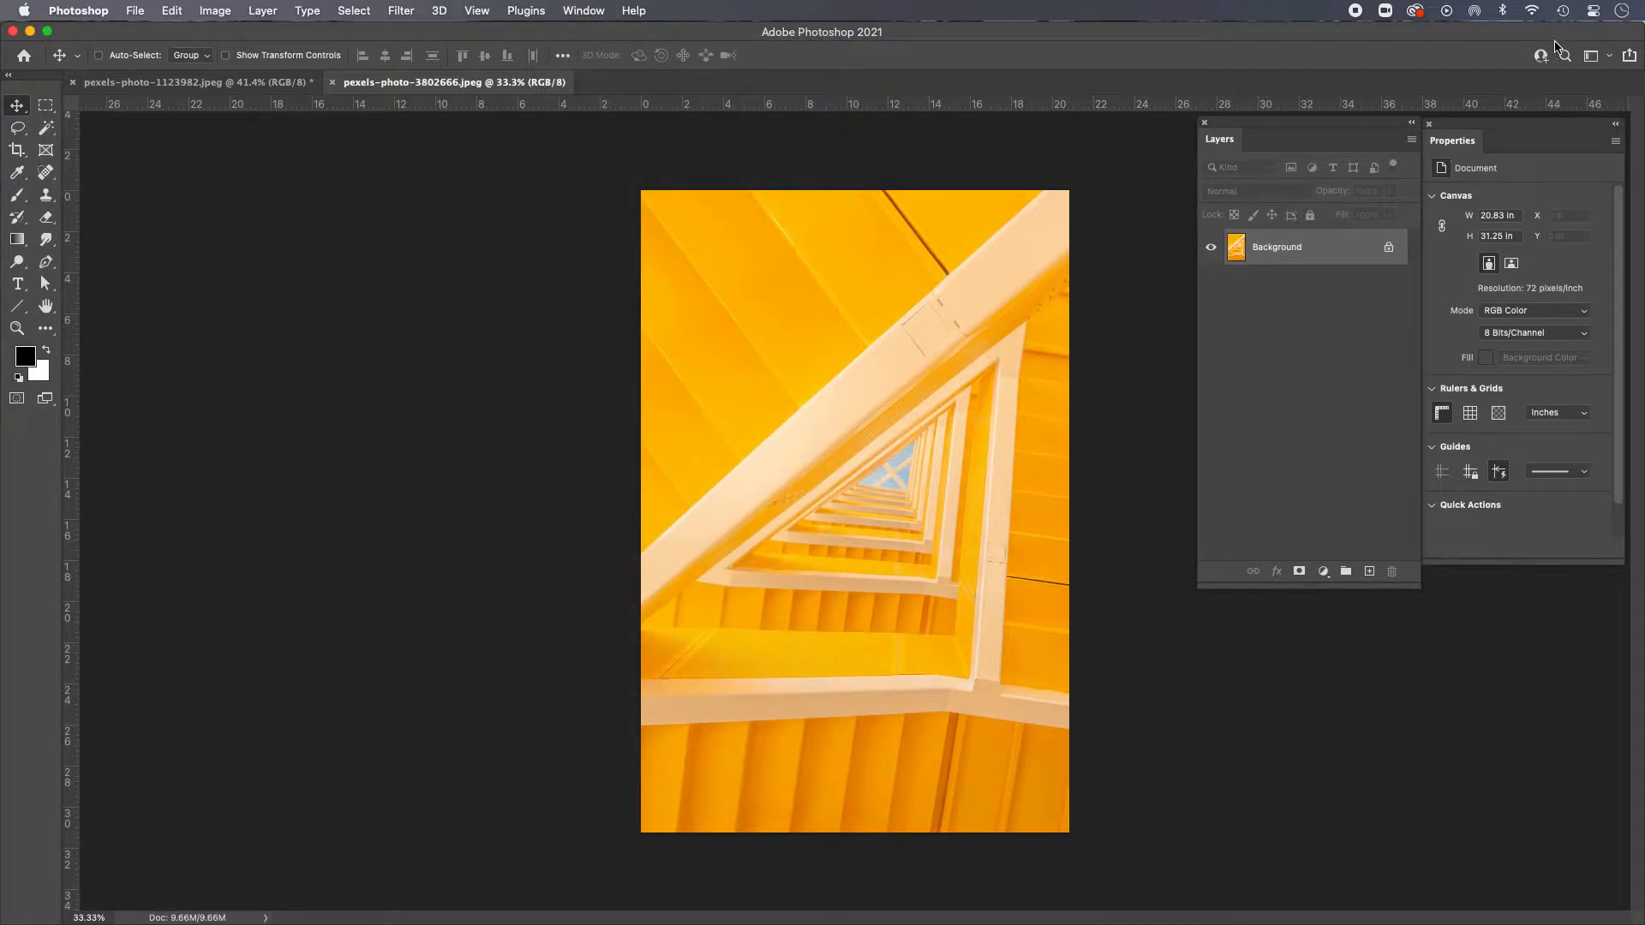
click(1608, 58)
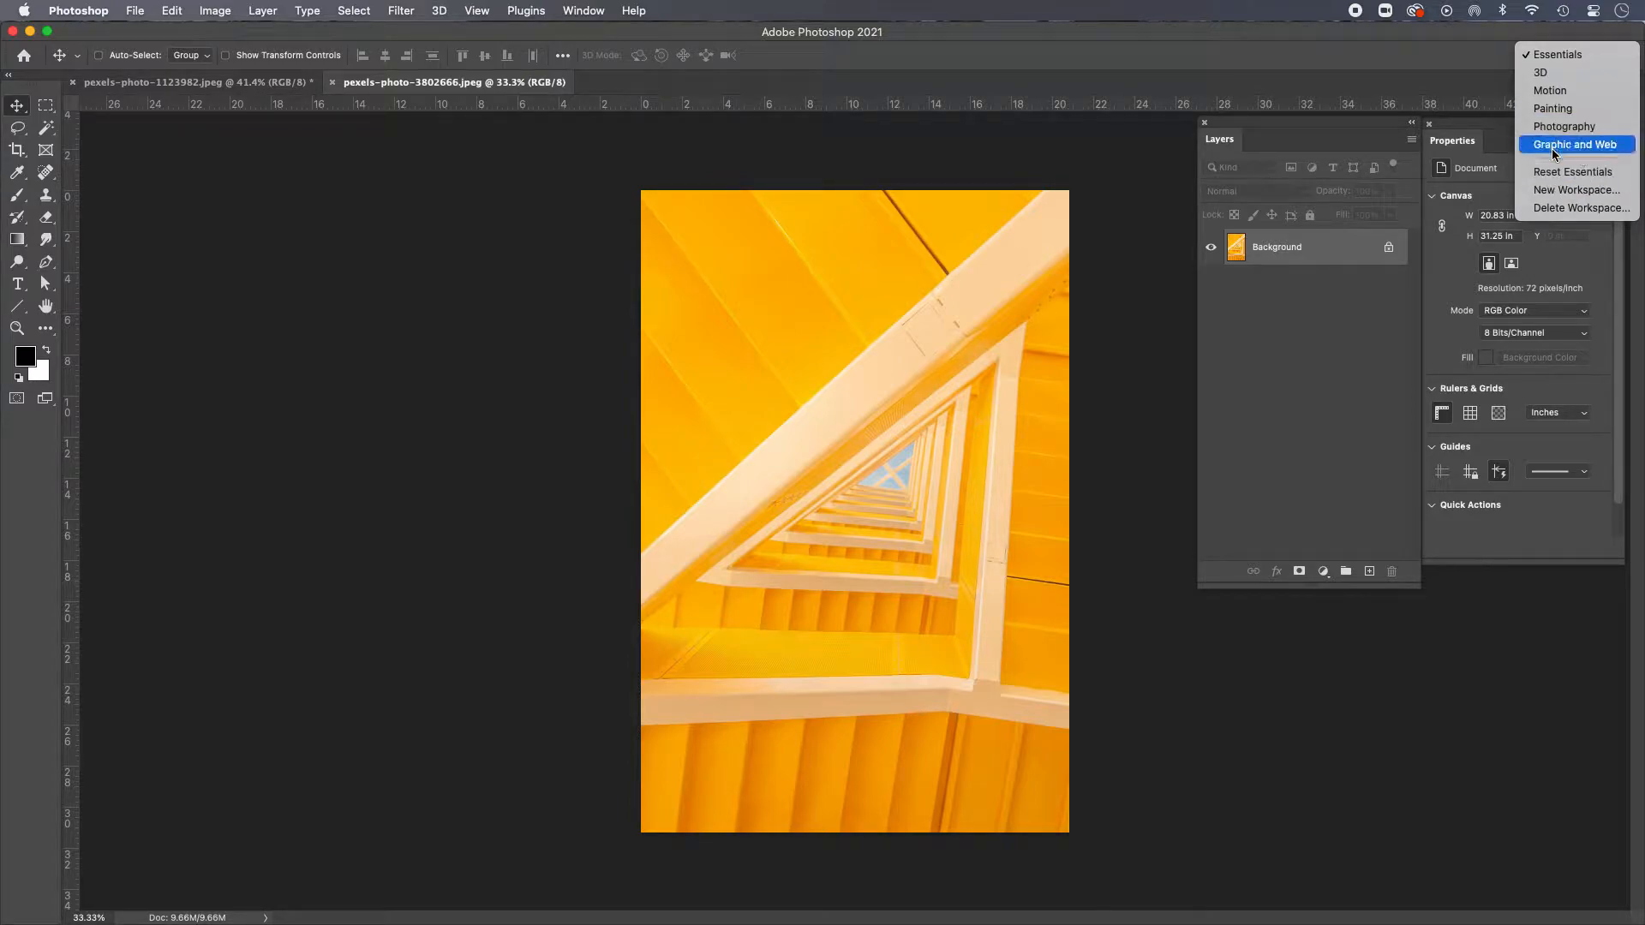
click(1557, 53)
drag(1250, 124, 1168, 197)
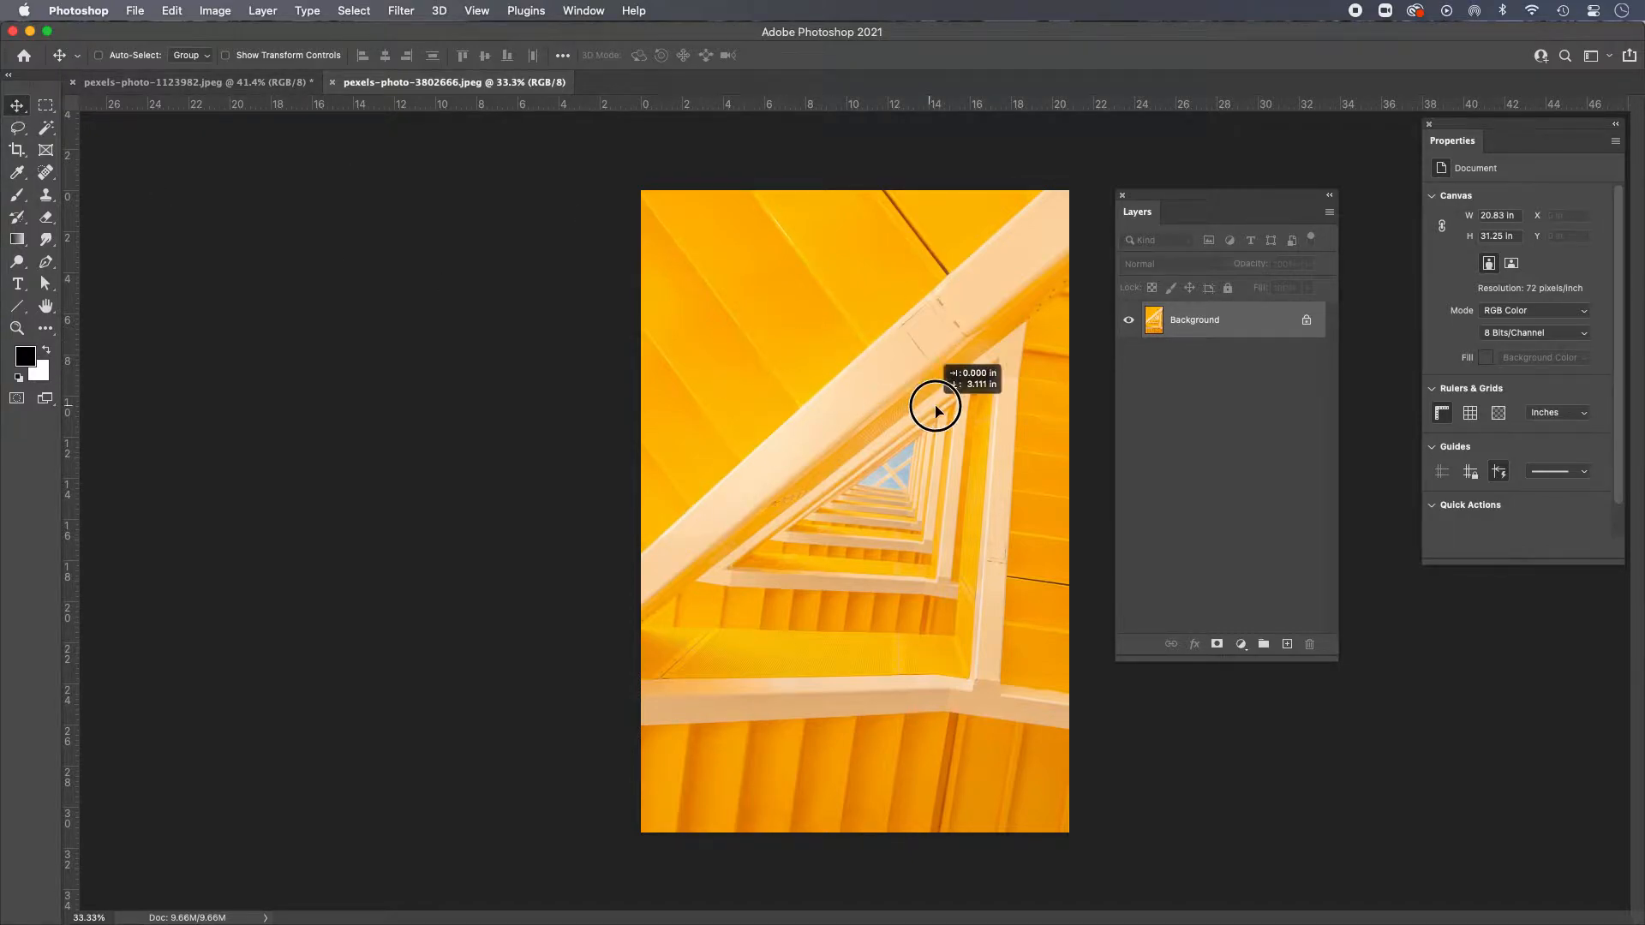
Step: Convert the locked Background of the yellow staircase photo into a normal layer with the default settings
drag(729, 377, 729, 382)
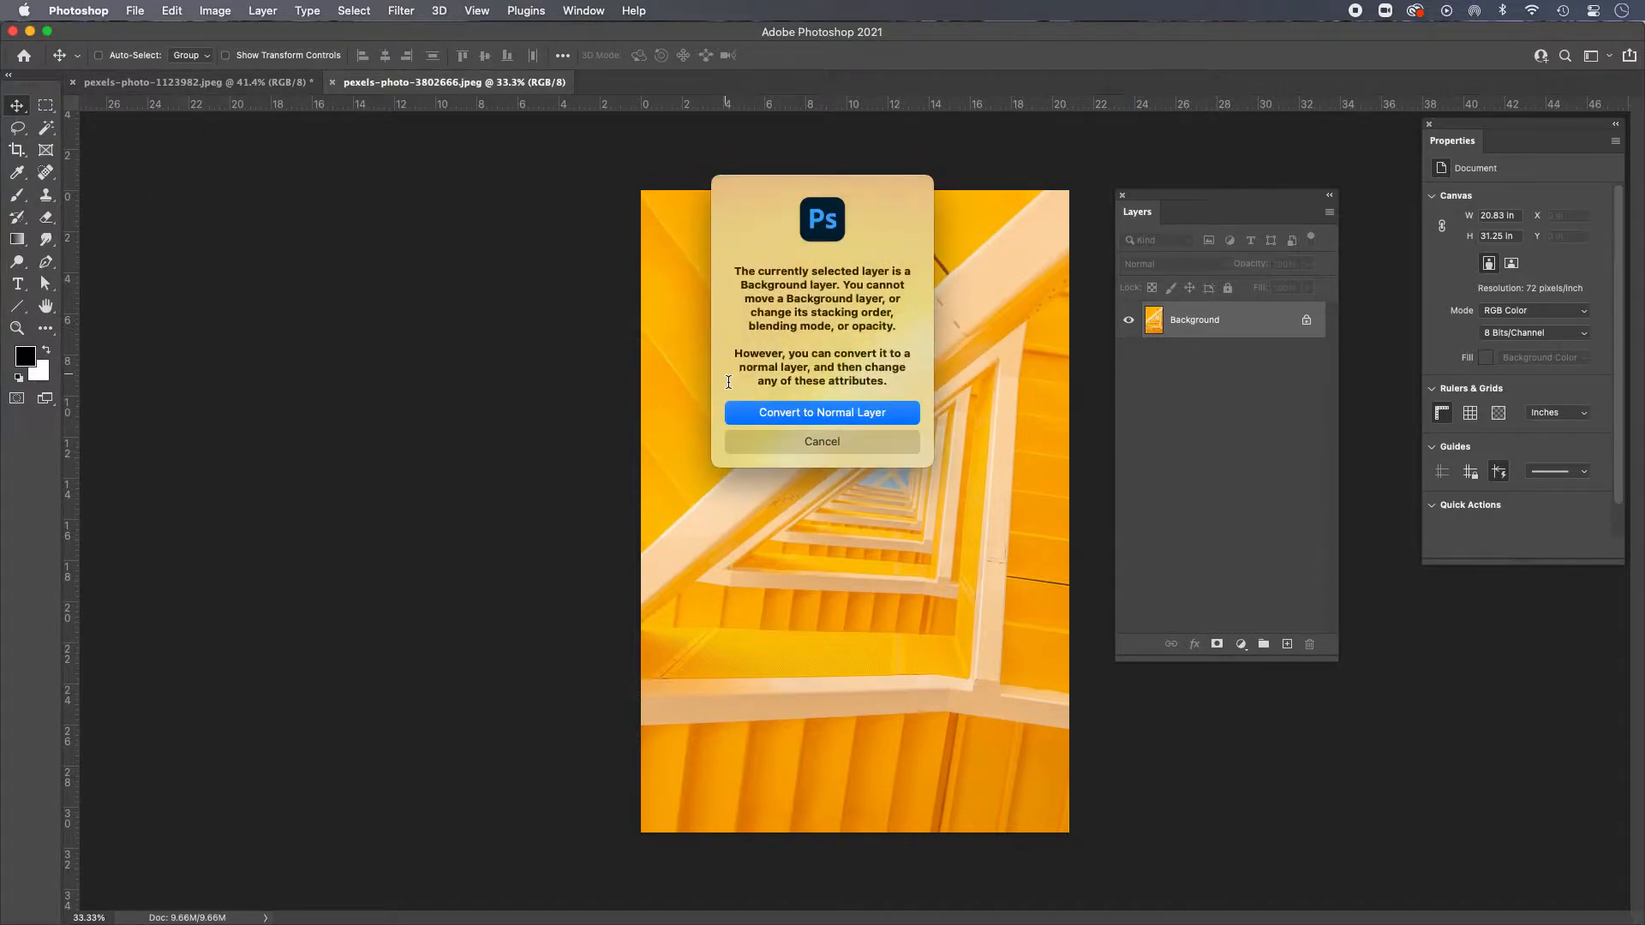
click(835, 440)
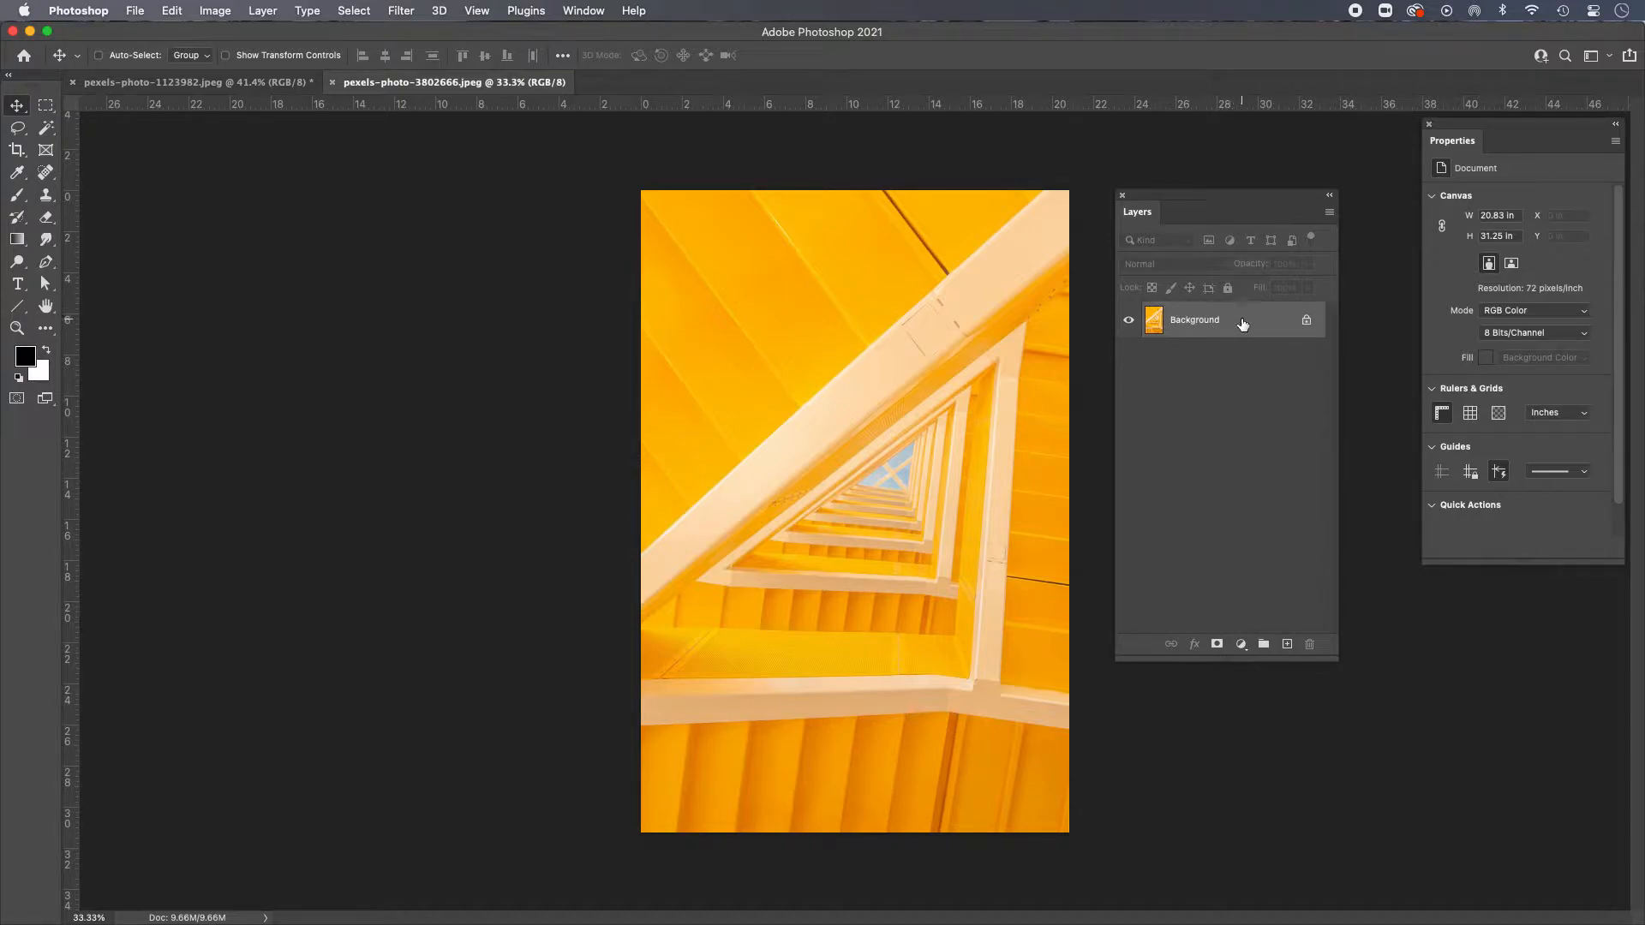
double_click(1242, 323)
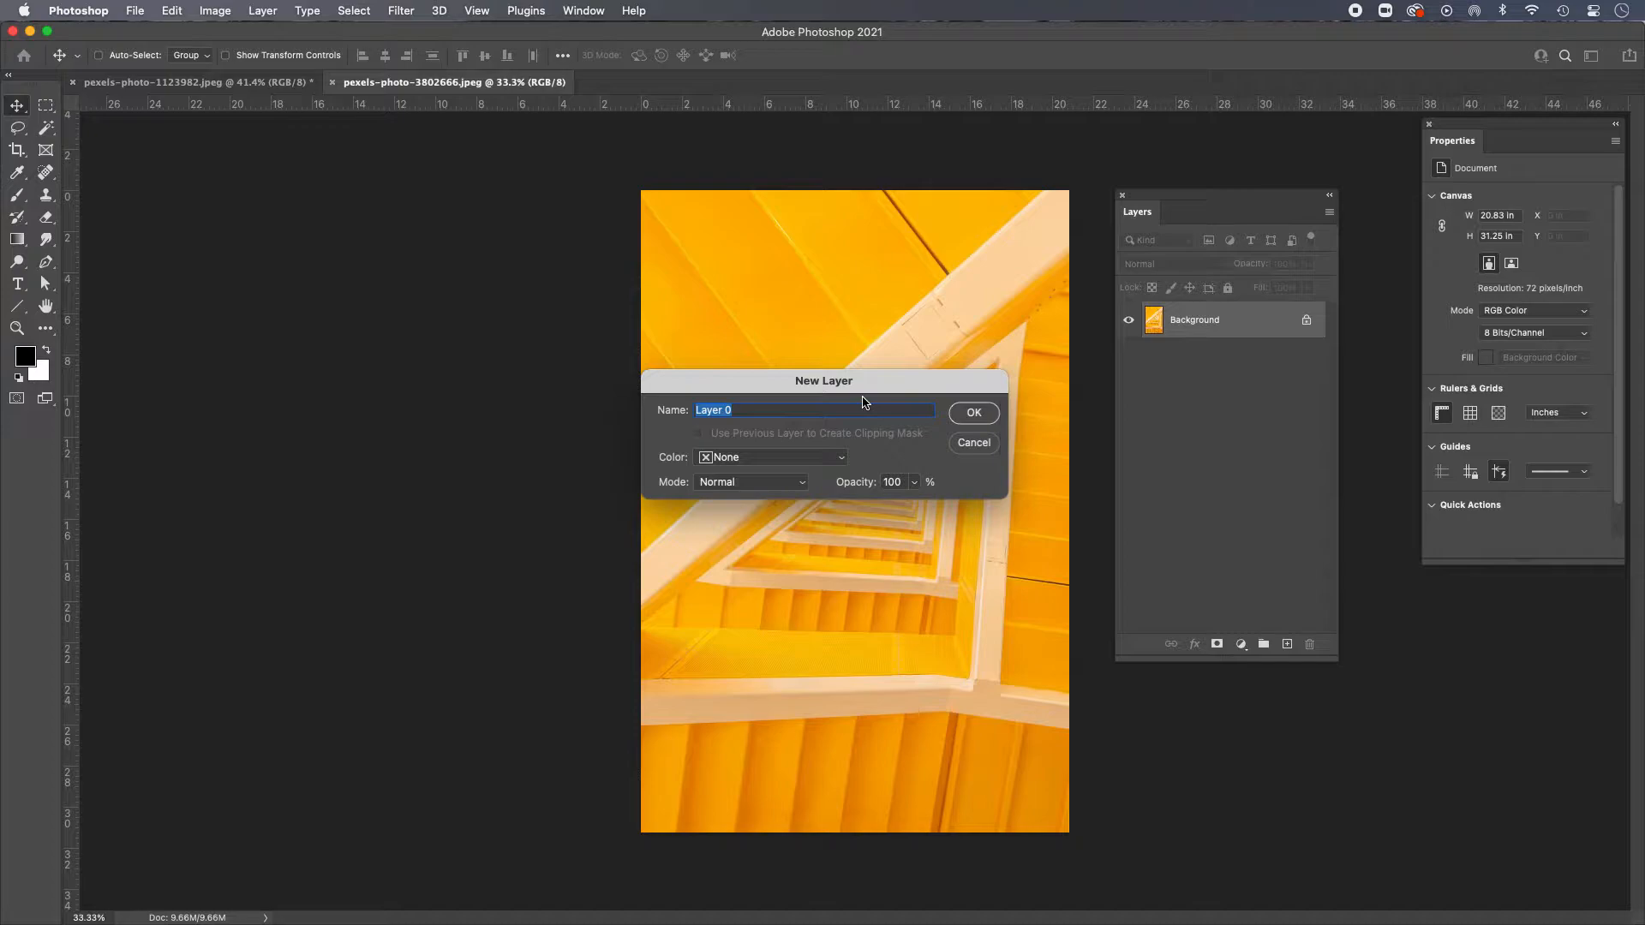
click(974, 414)
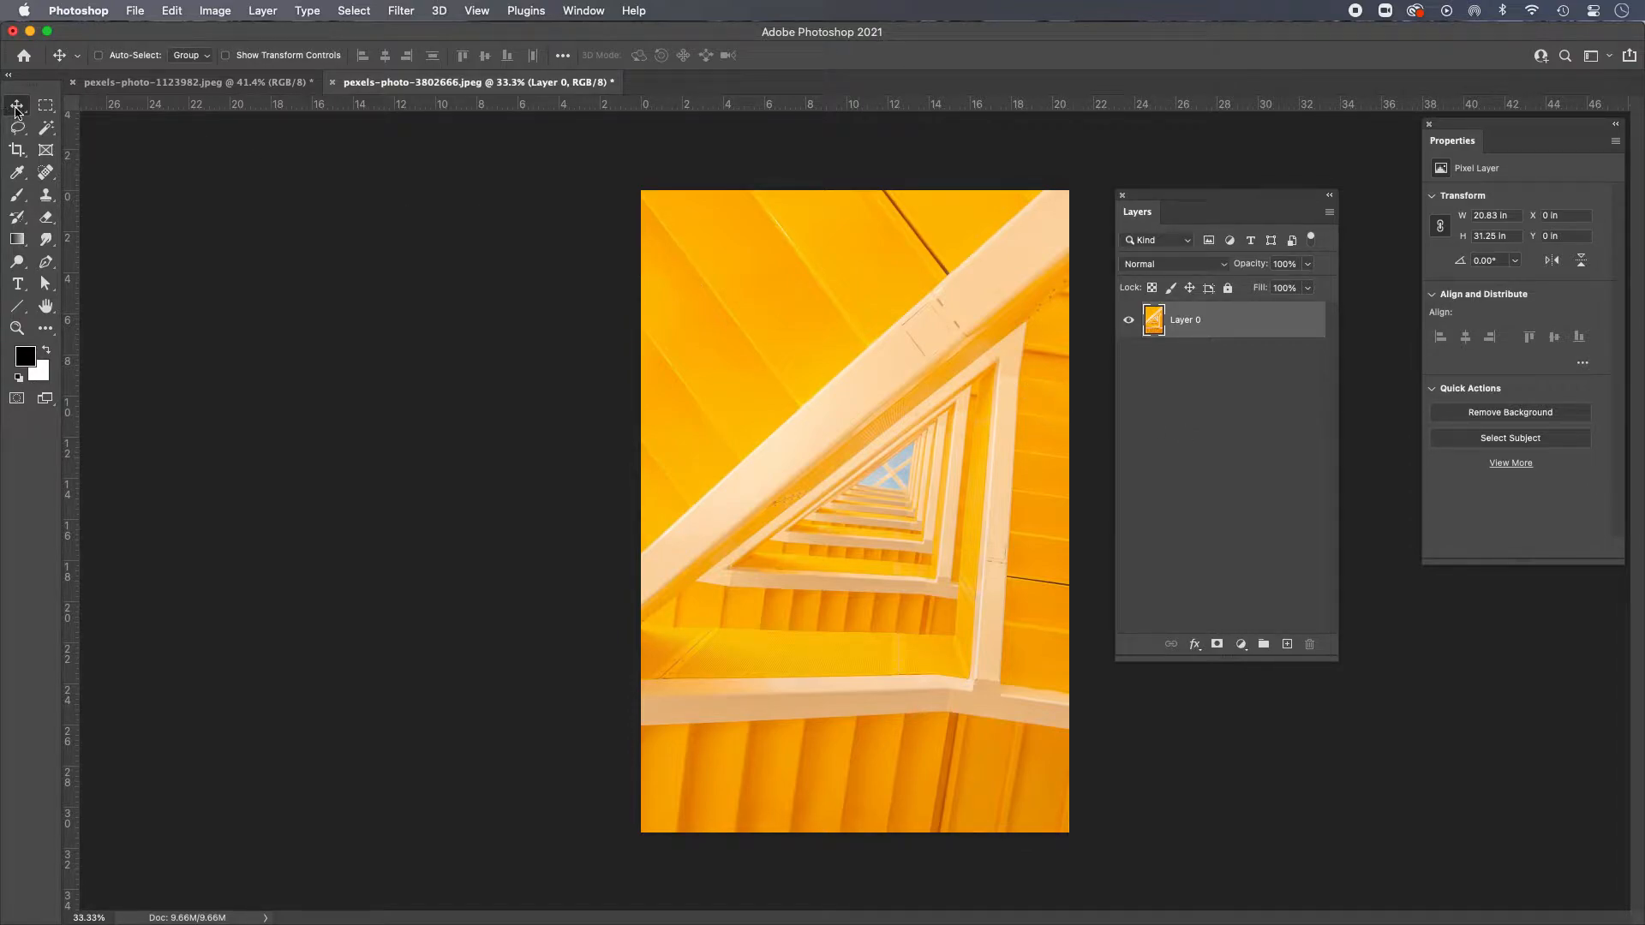
Step: Try moving the unlocked staircase layer around the canvas and undo each move
drag(985, 340, 743, 543)
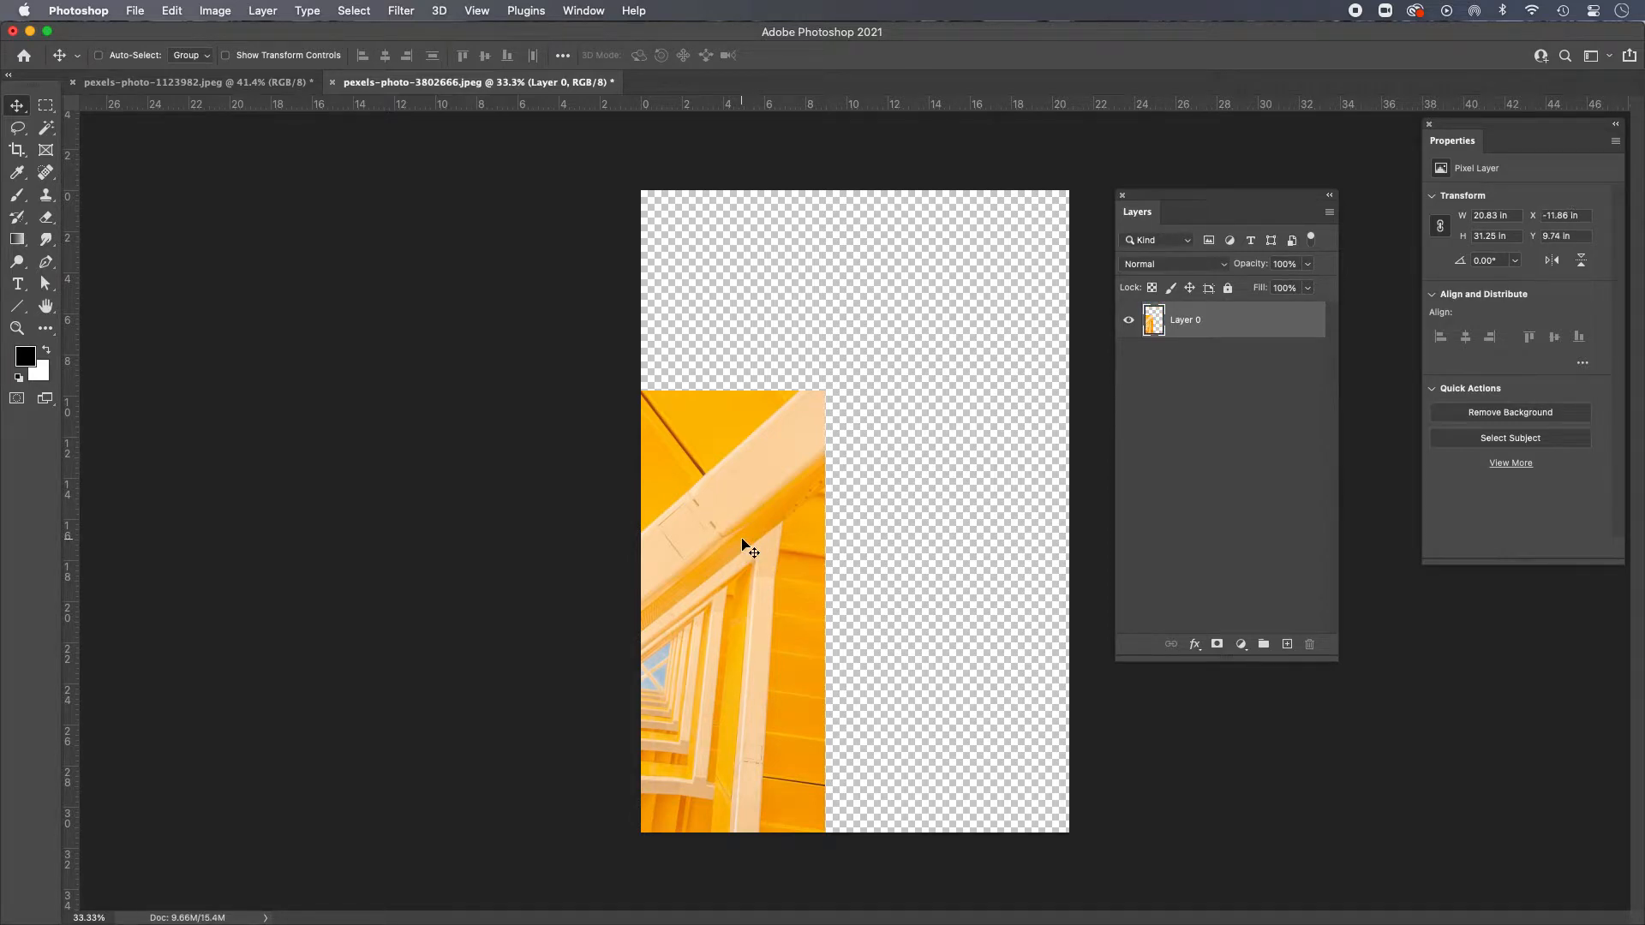
key(super+z)
drag(992, 417, 984, 413)
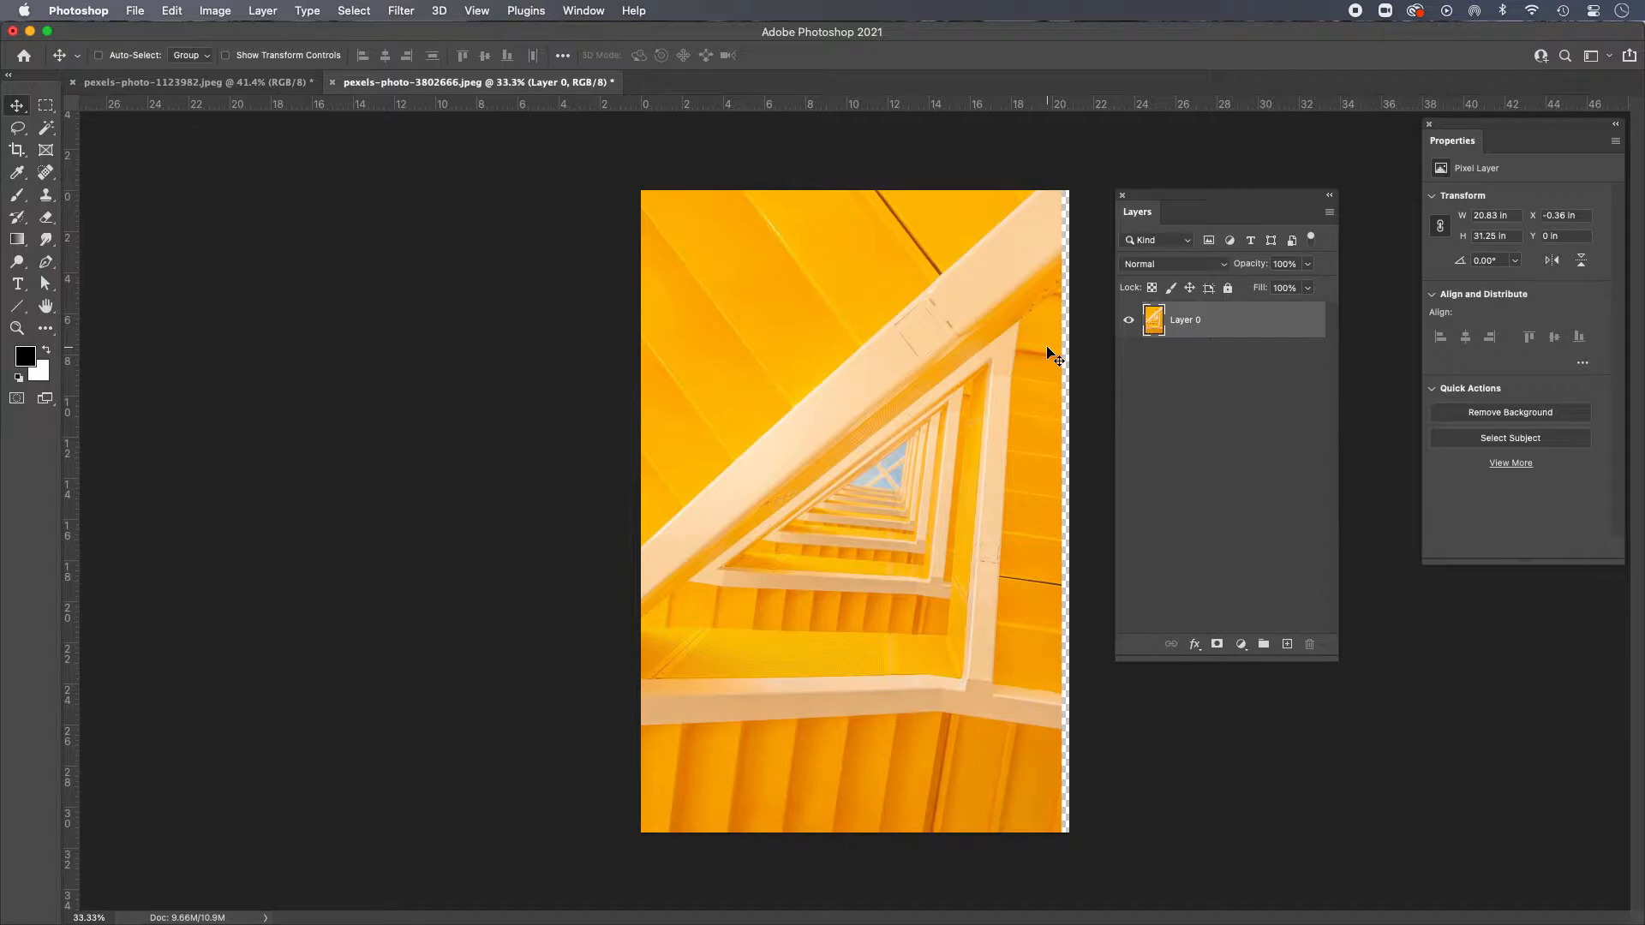
key(super+z)
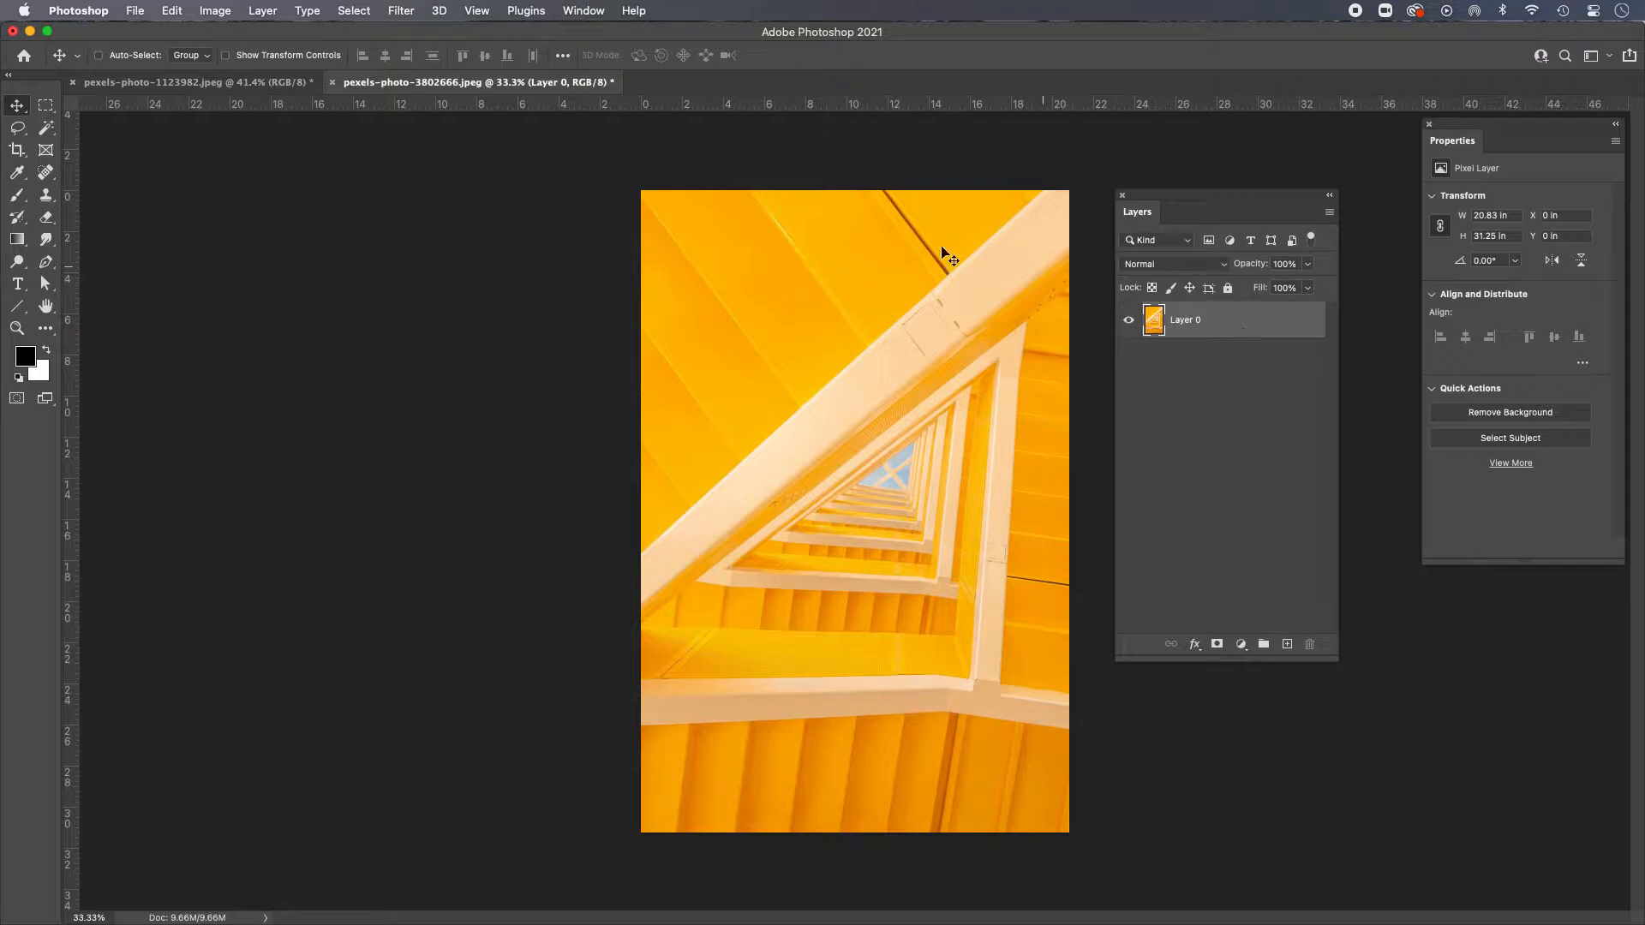
Step: Copy the building layer from pexels-photo-1123982.jpeg into pexels-photo-3802666.jpeg and align it to cover the whole canvas
click(247, 82)
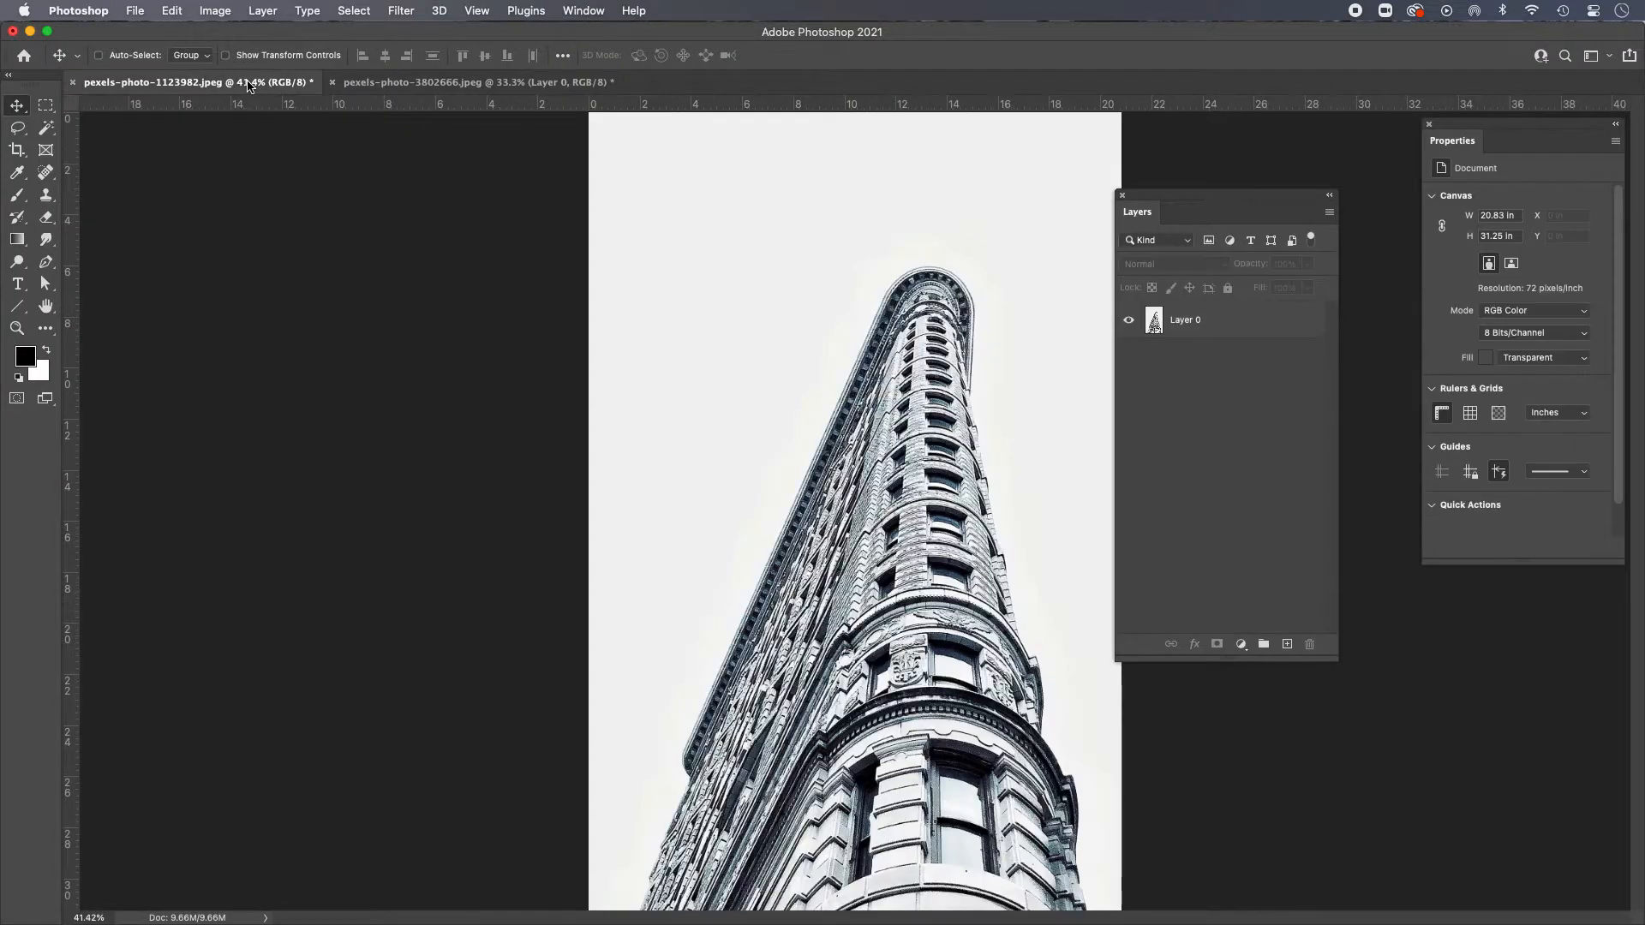
drag(1244, 326, 520, 83)
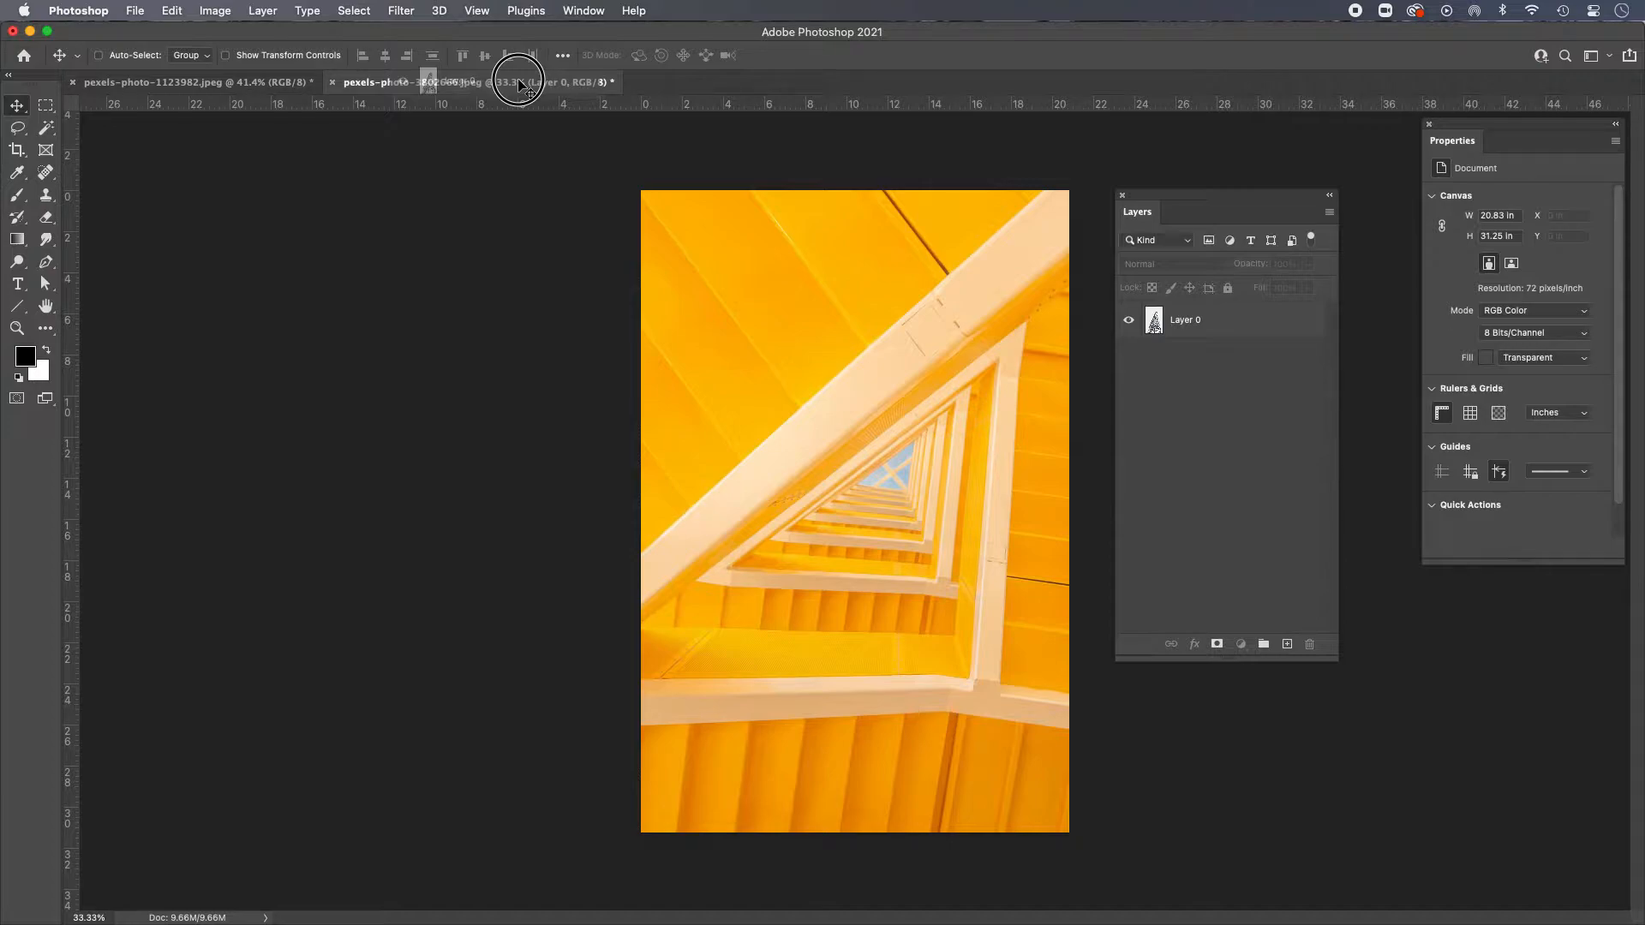
drag(520, 83, 886, 336)
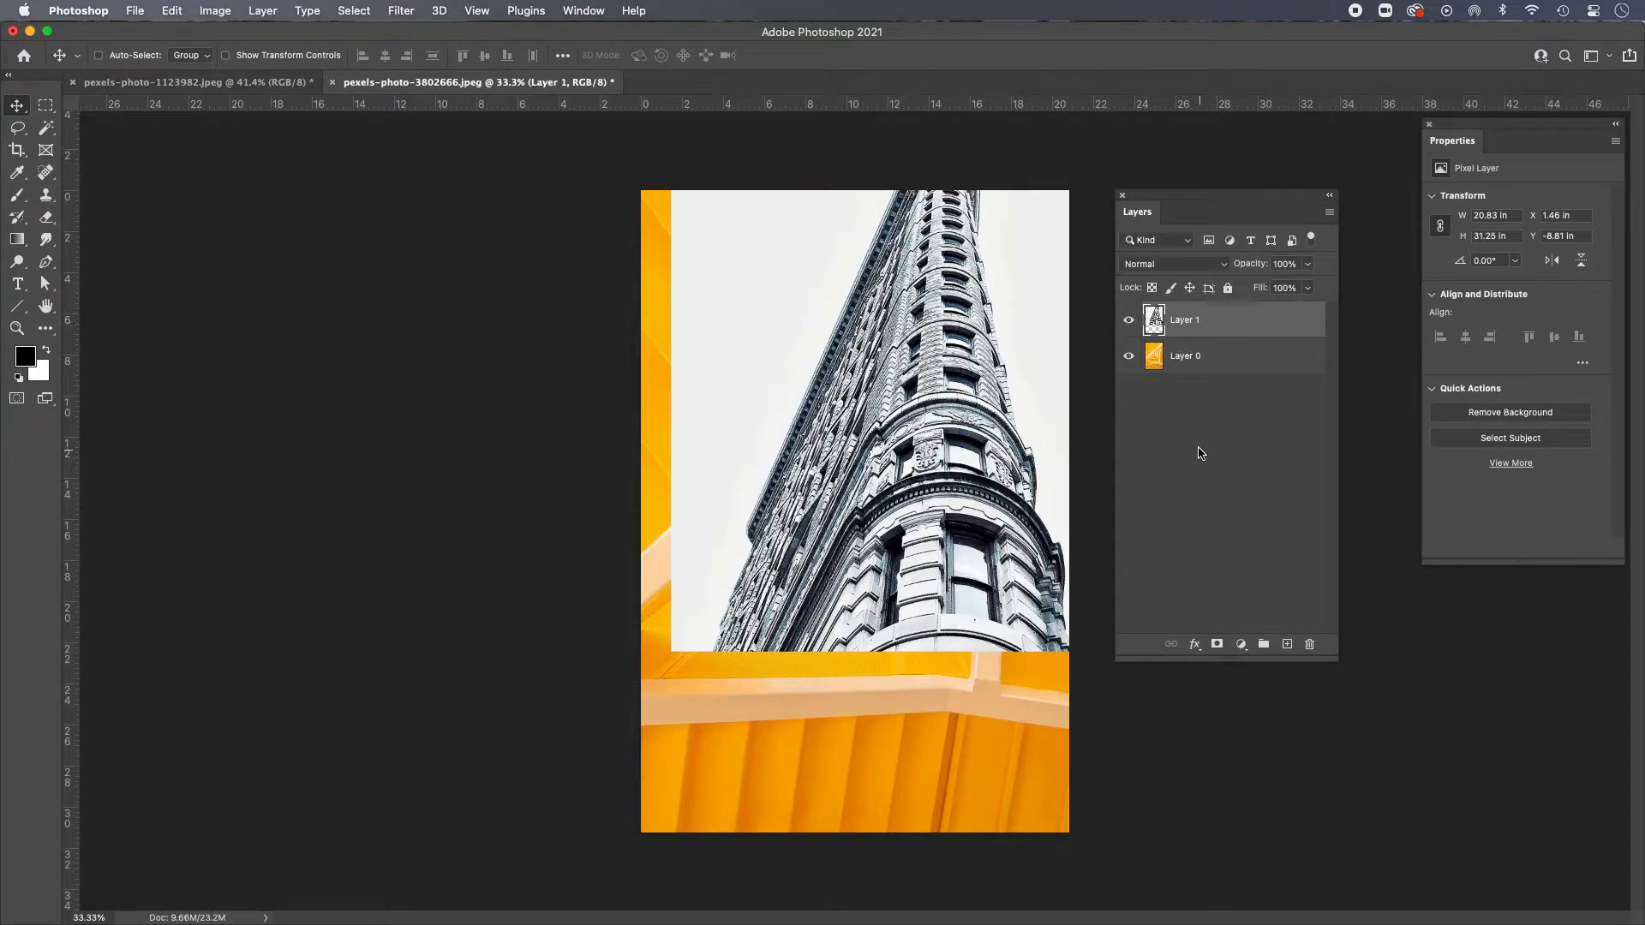
drag(981, 312, 944, 484)
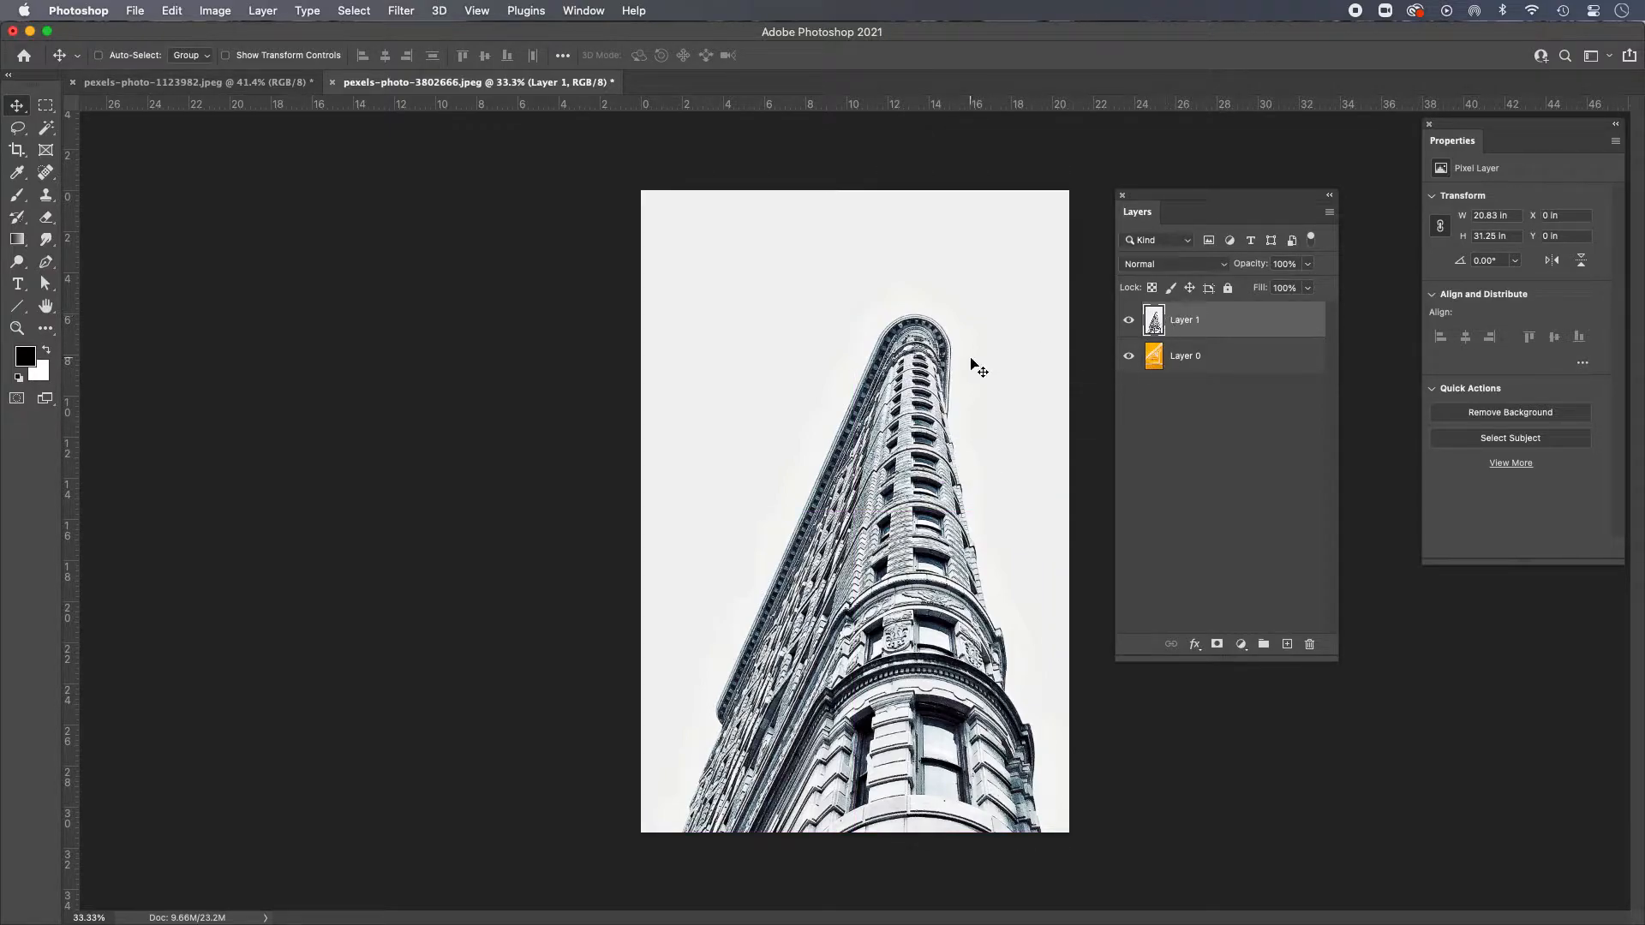
Step: Toggle the building layer's visibility off and on and preview the blending modes, keeping Normal
click(1187, 267)
click(1187, 269)
click(1128, 322)
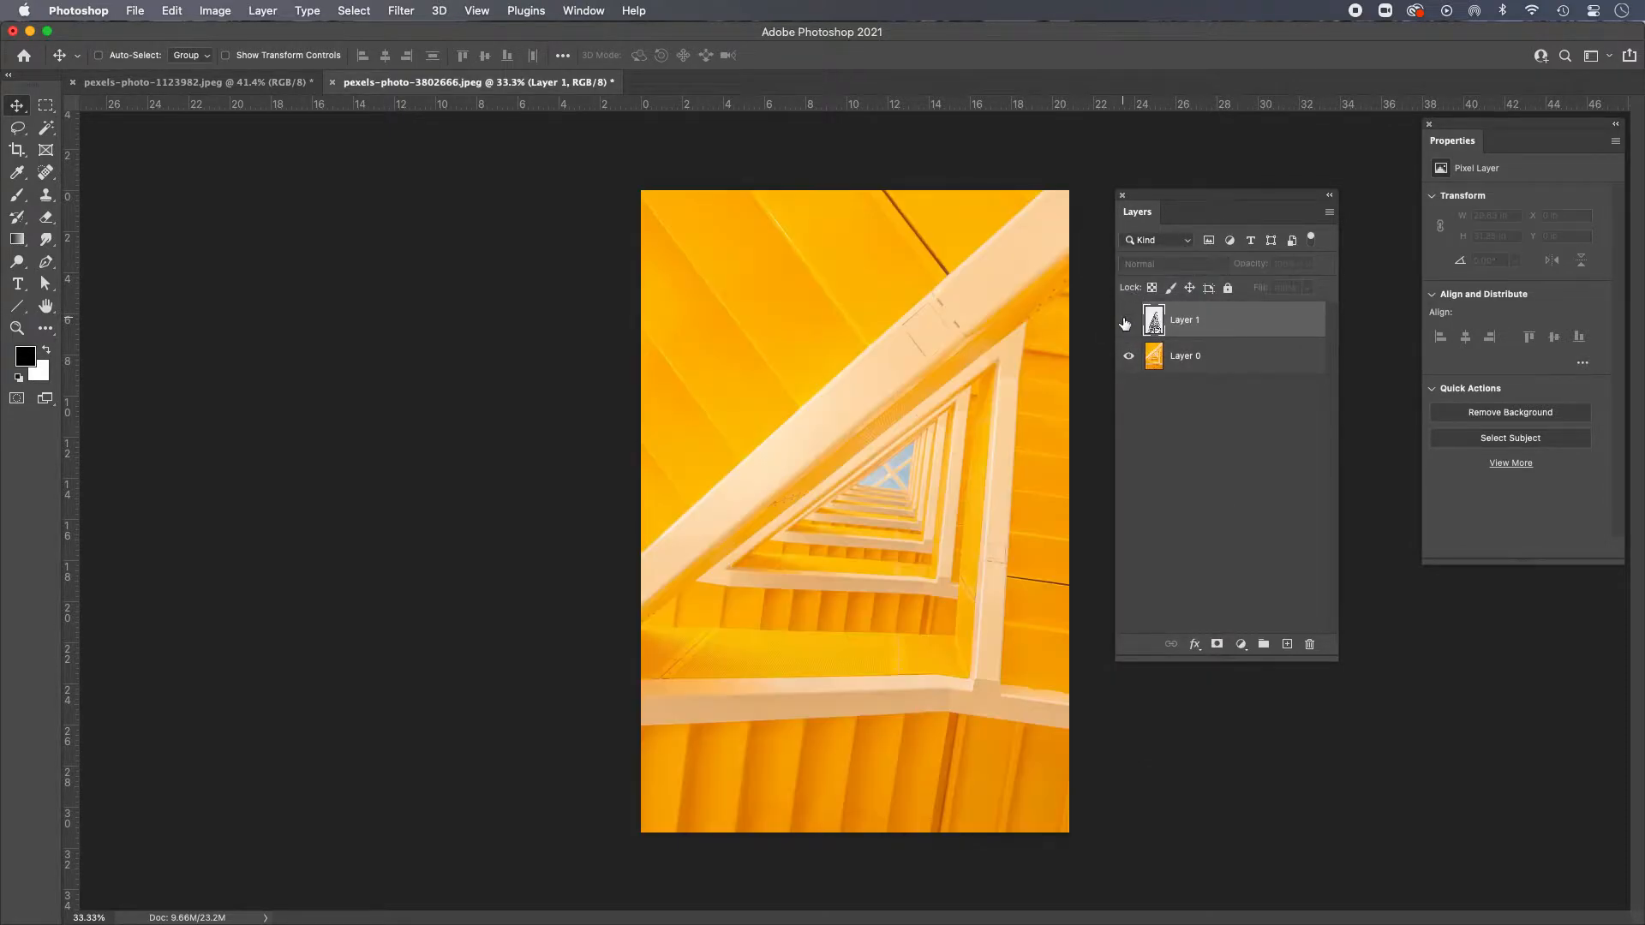
click(1129, 324)
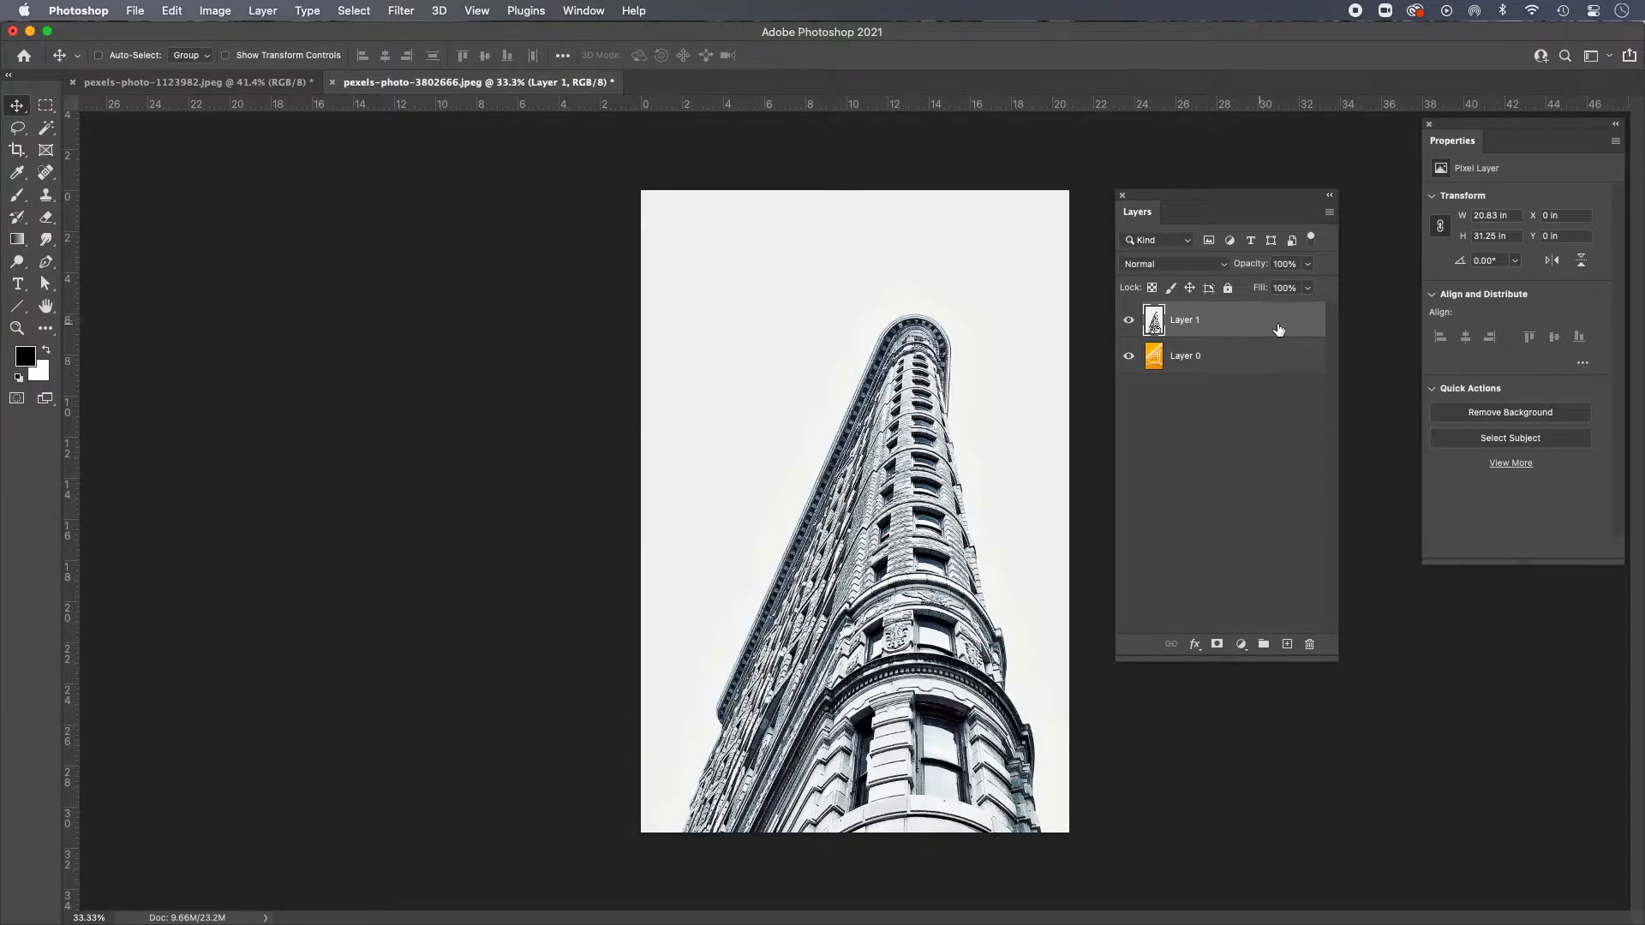
click(1183, 269)
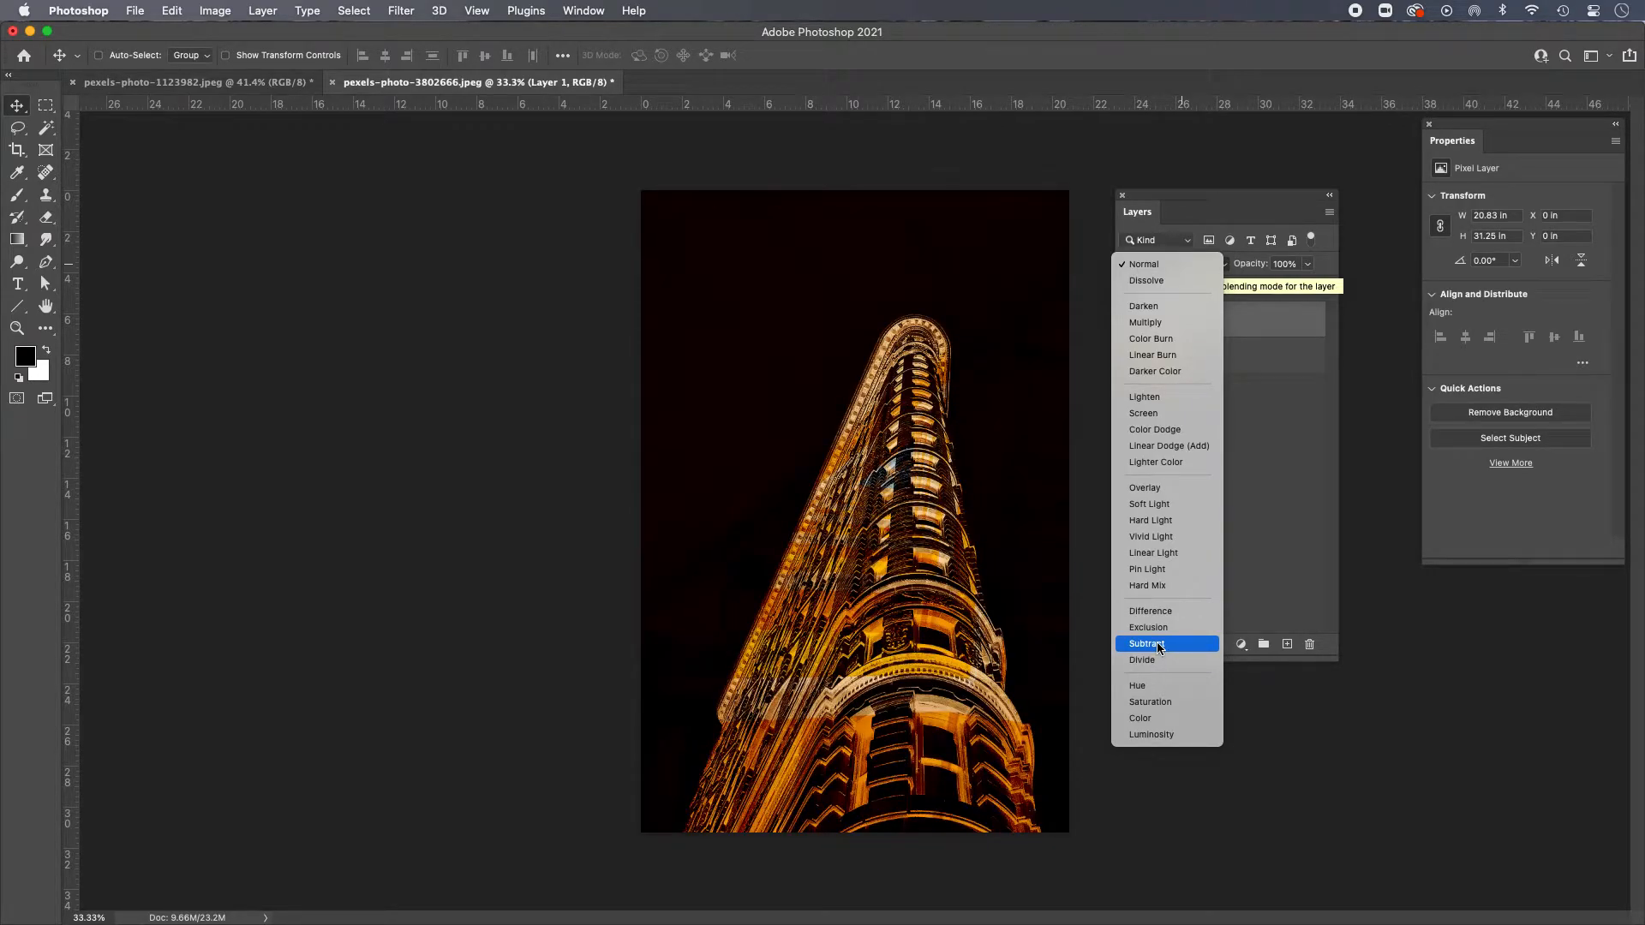
click(1278, 501)
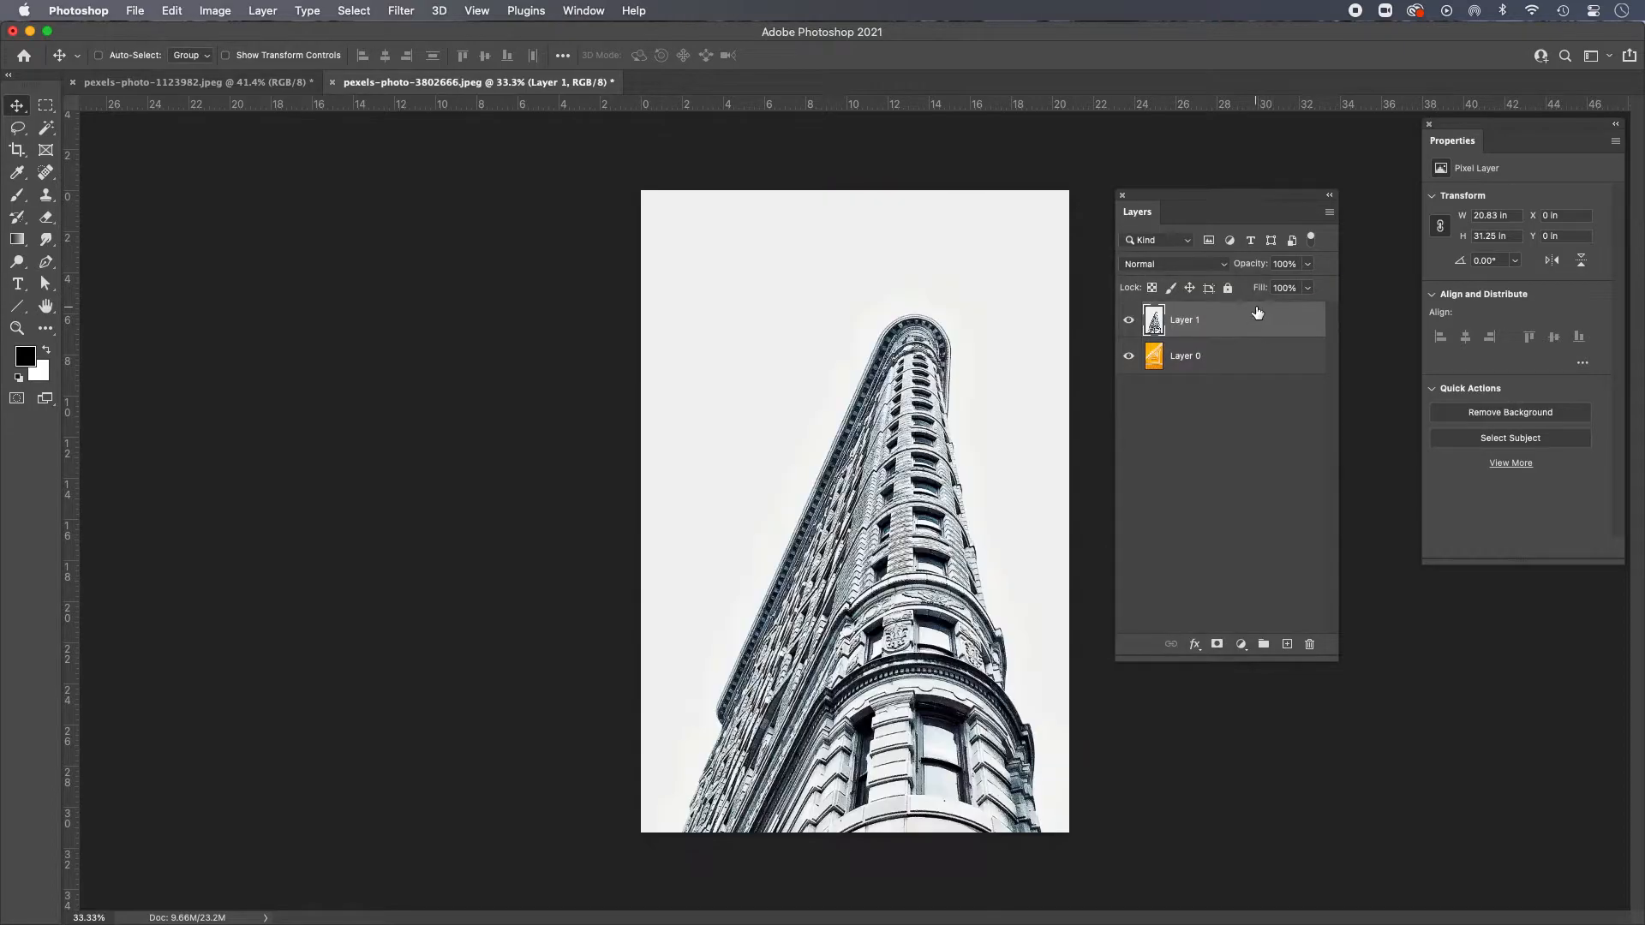
Step: Lower the building layer's opacity to 29% and return it to 100%
click(1308, 264)
drag(1308, 281, 1252, 292)
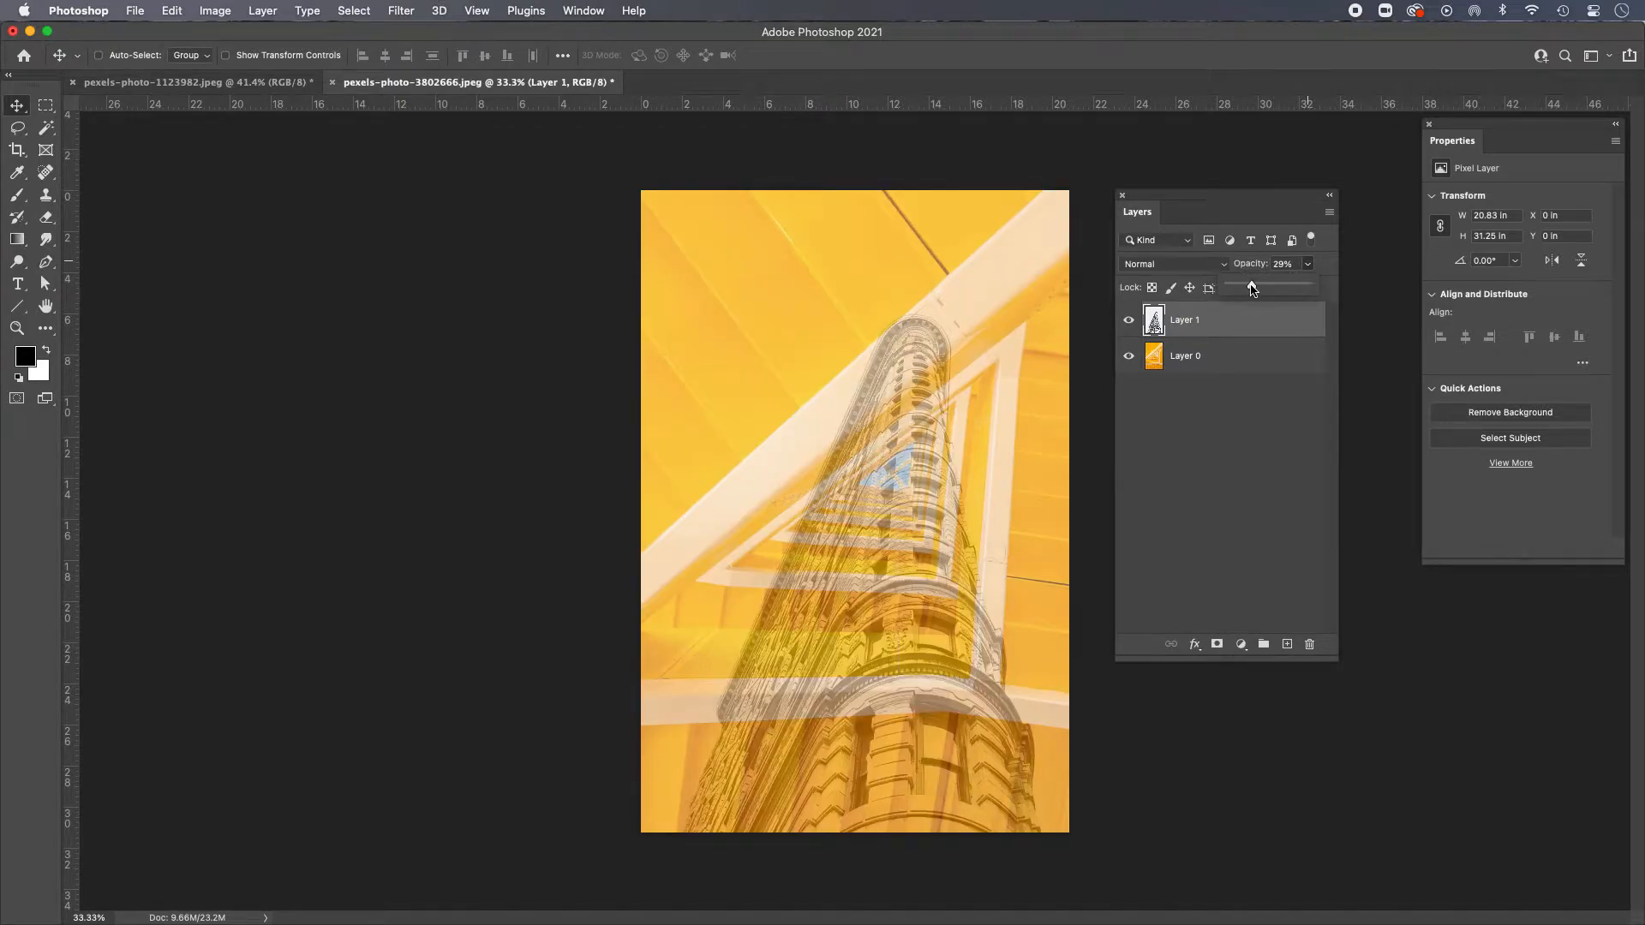
drag(1253, 289, 1366, 275)
click(1293, 417)
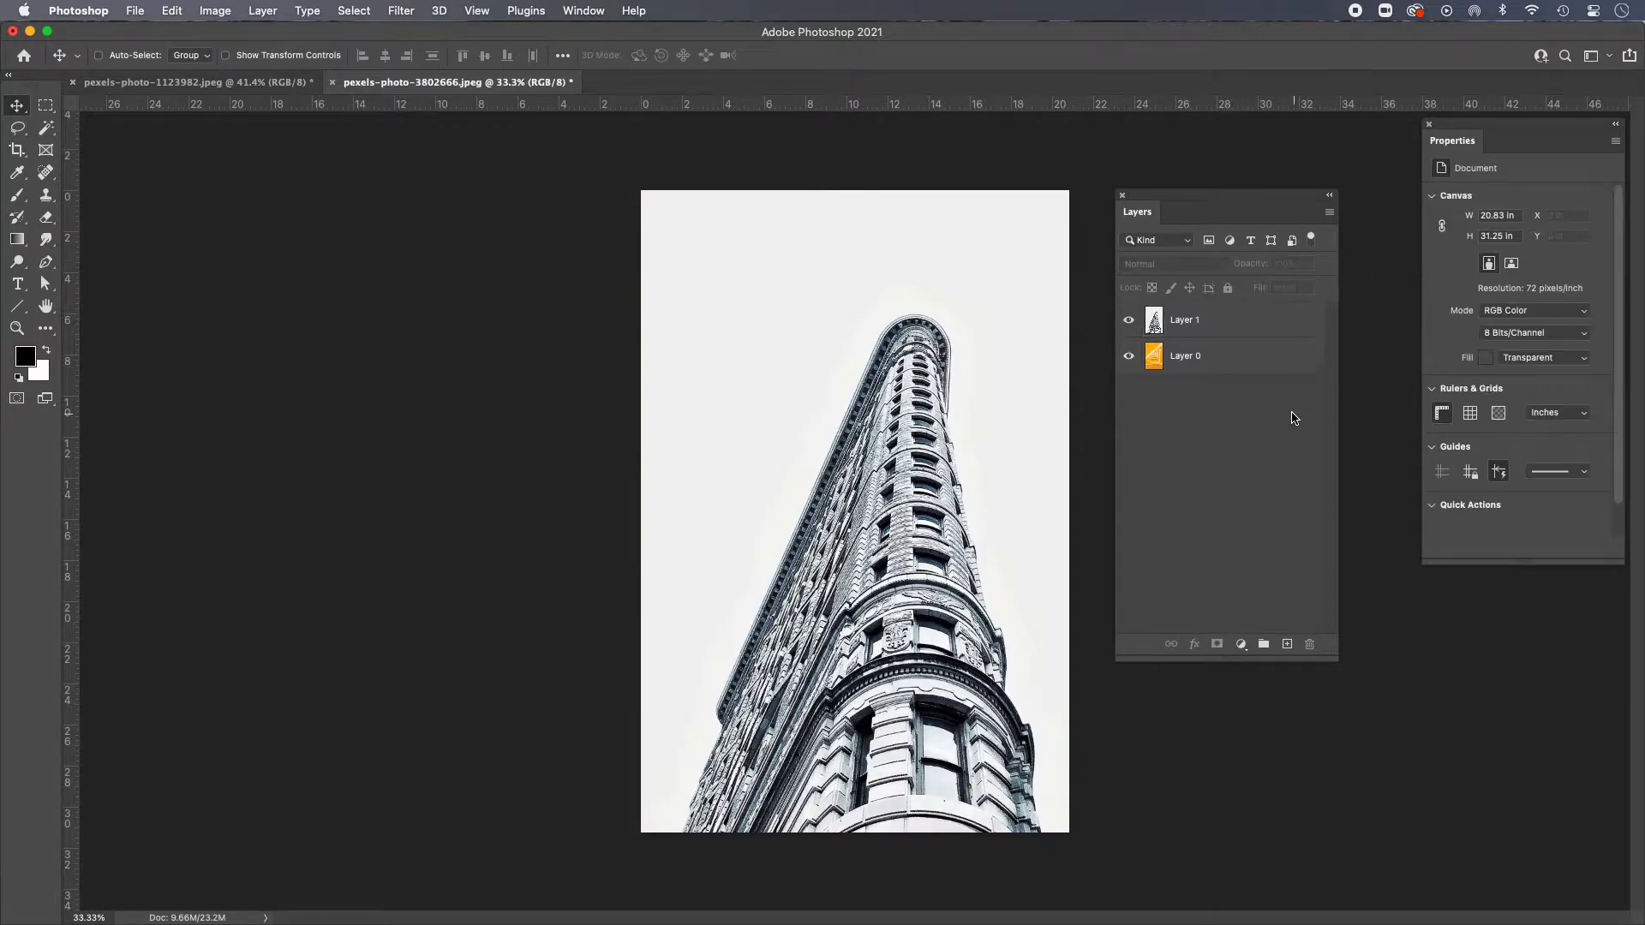
Step: Lower the building layer's fill to 46% and return it to 100%
click(1241, 321)
click(1309, 290)
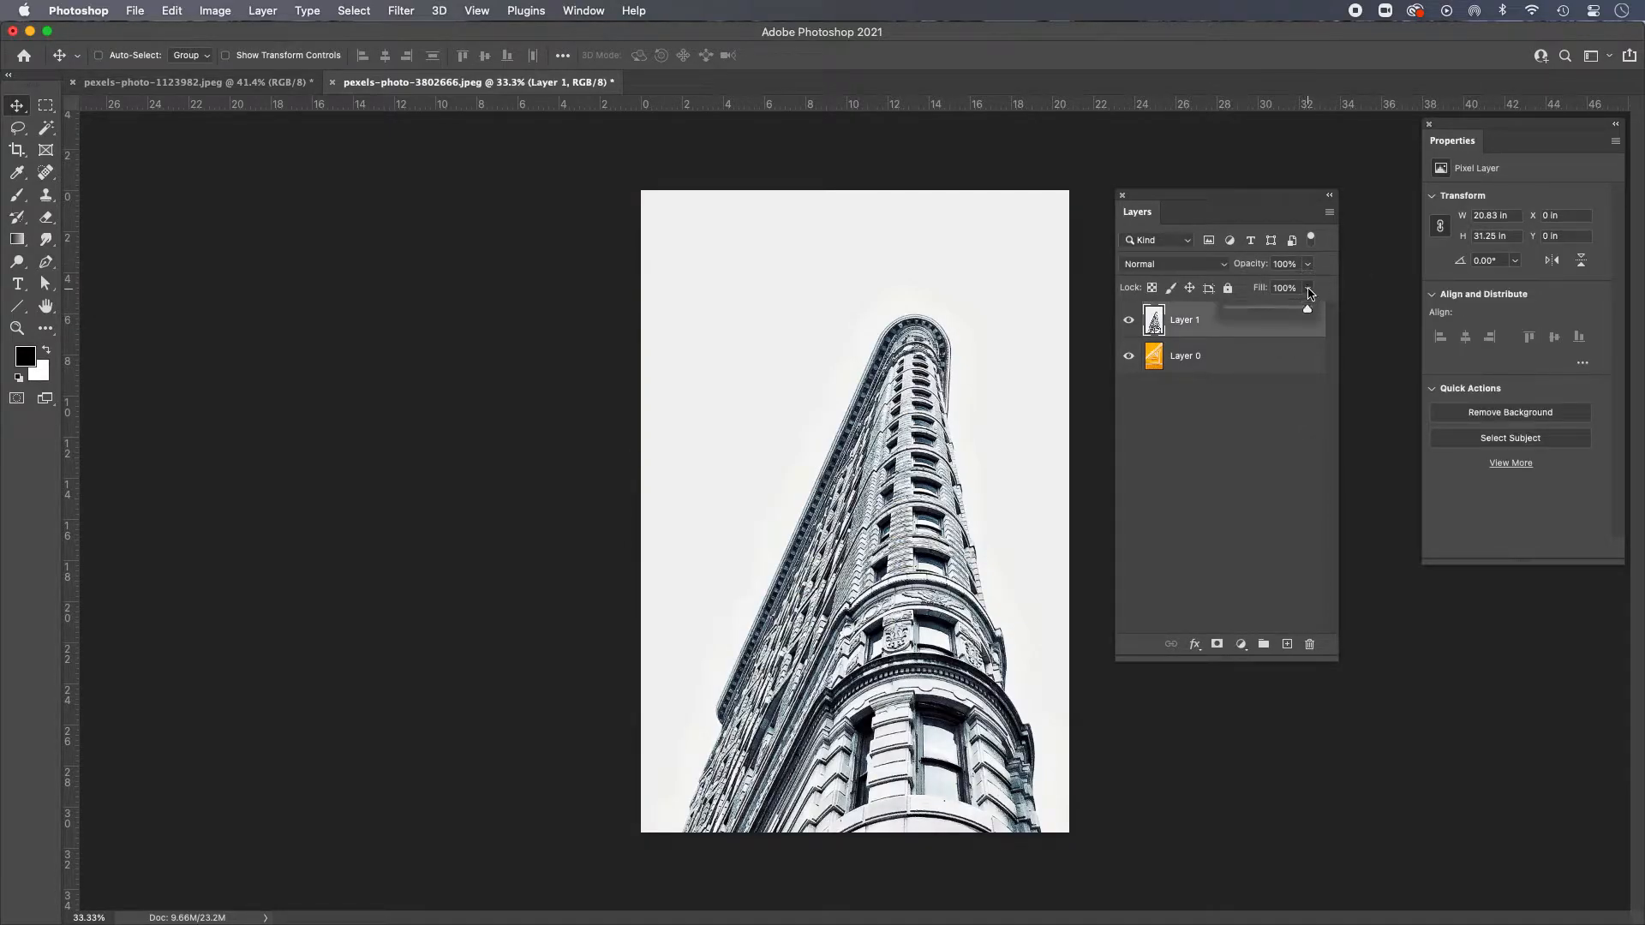
drag(1307, 308, 1266, 313)
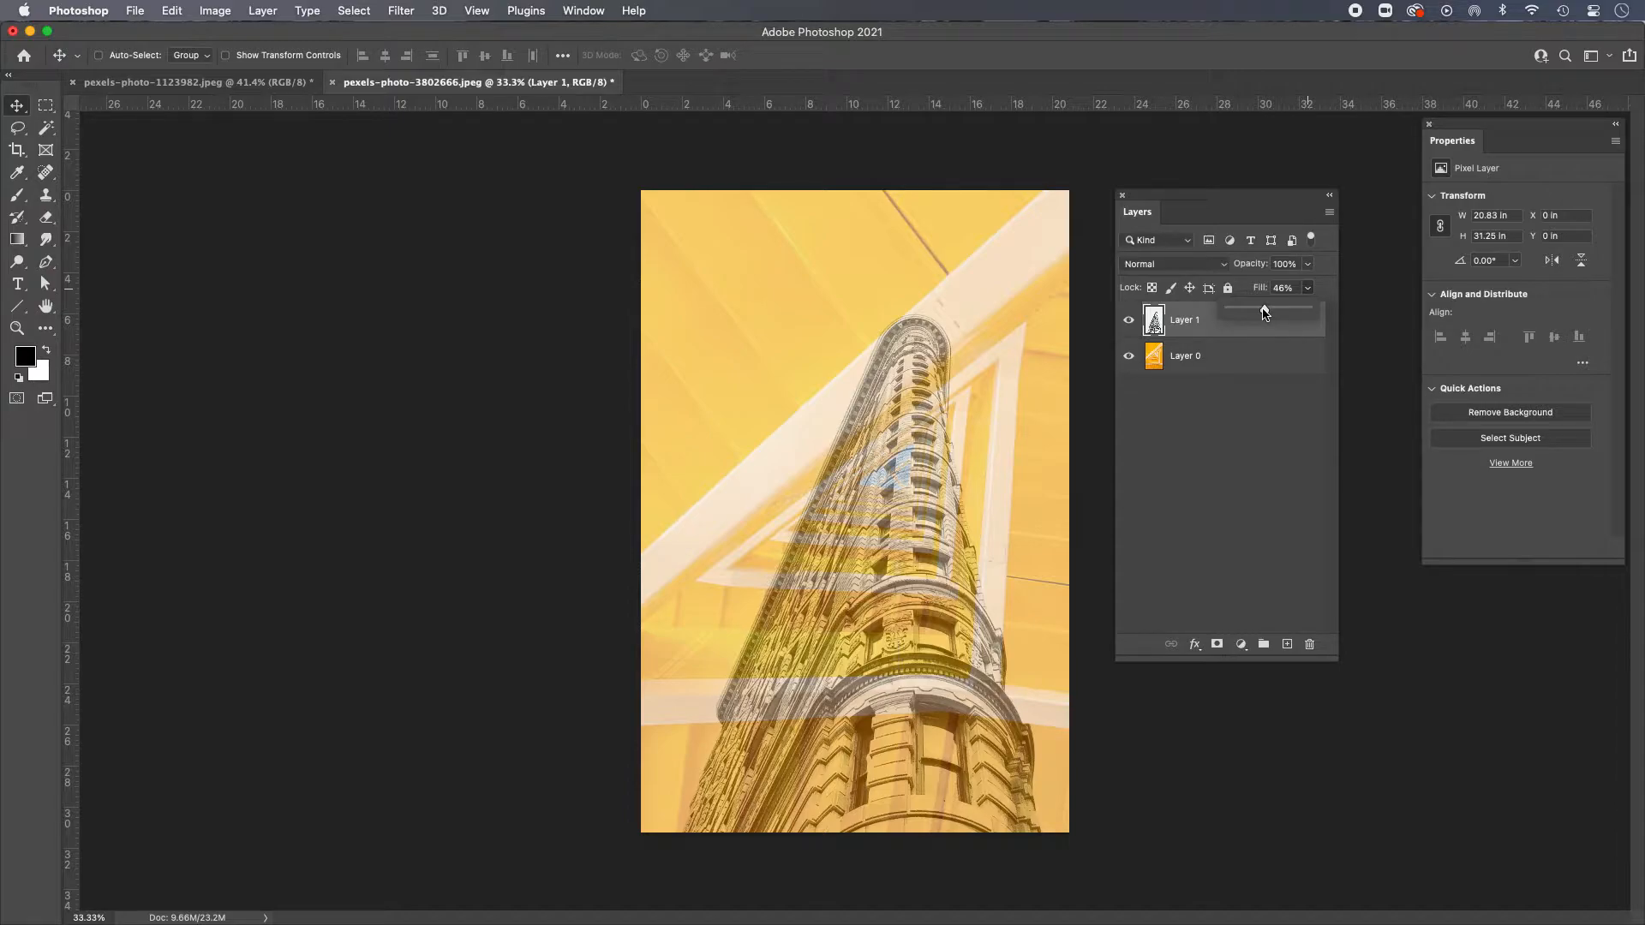
drag(1265, 312, 1345, 307)
click(1250, 410)
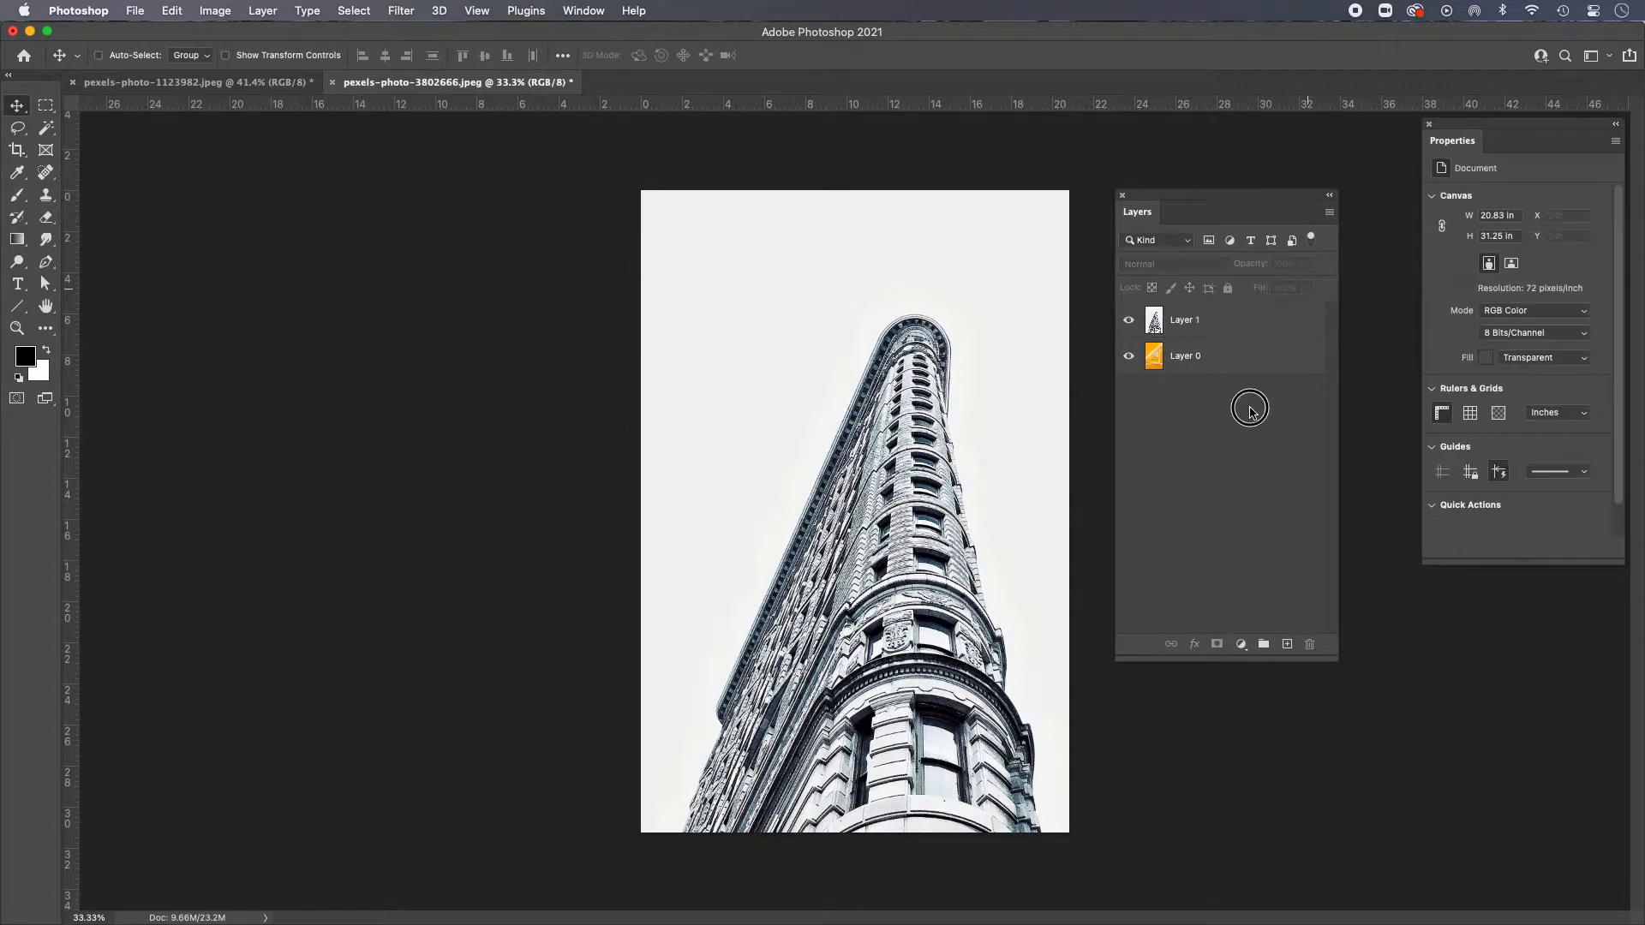
Step: Scale the building layer proportionally to about 62.58%, anchored at the canvas's lower-left corner
click(1247, 325)
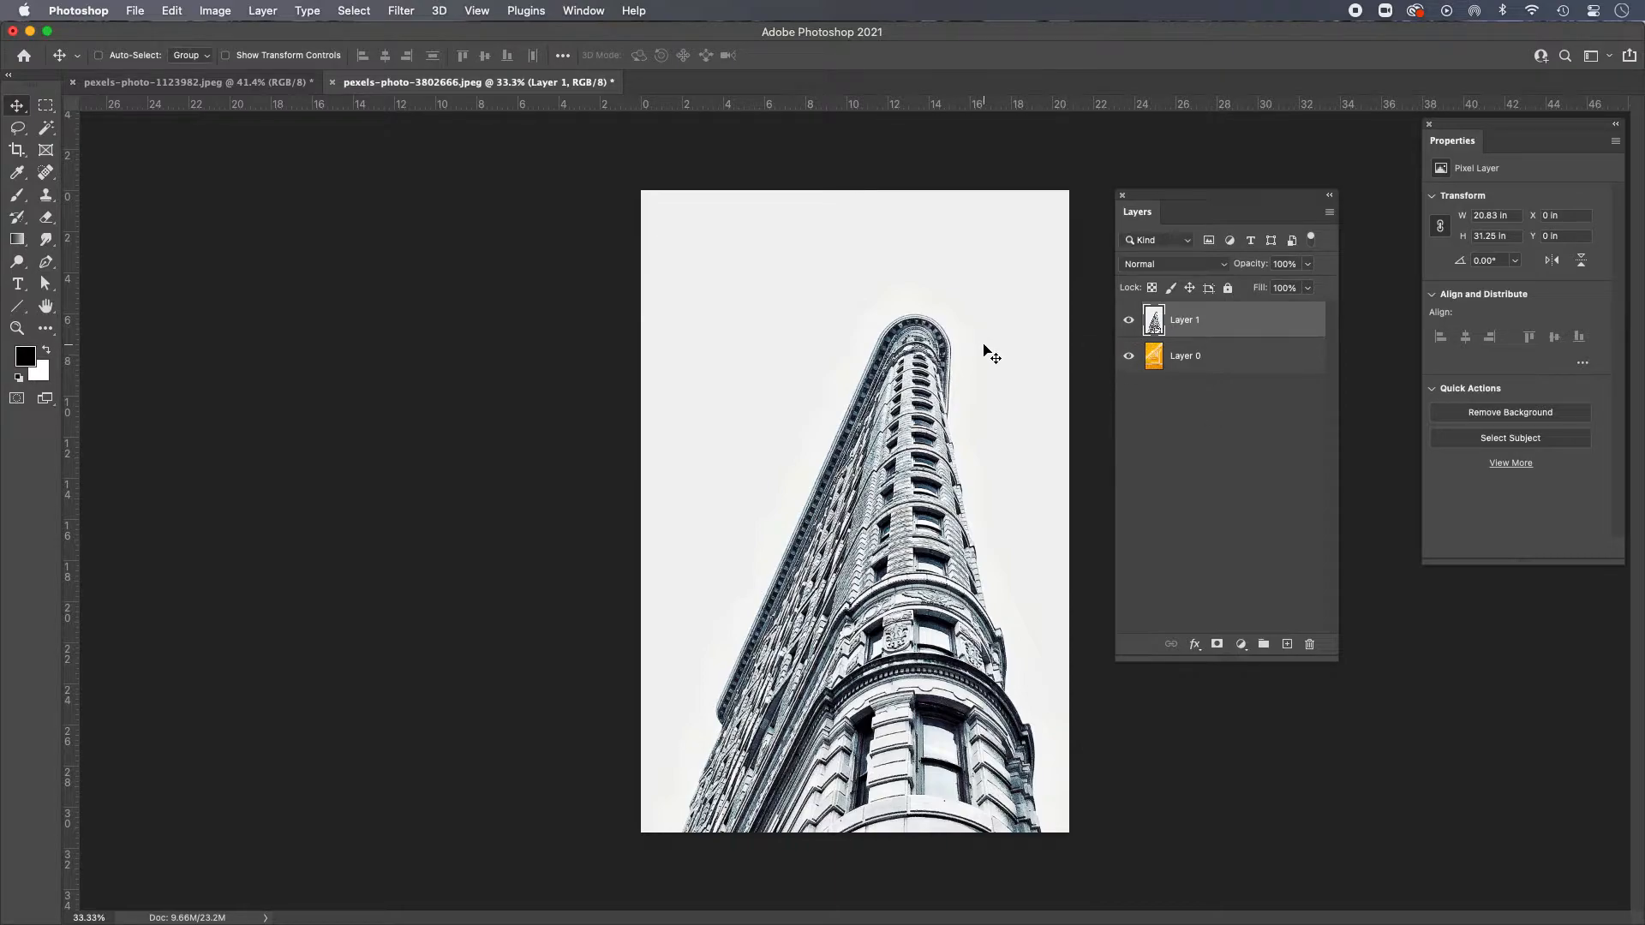
click(174, 10)
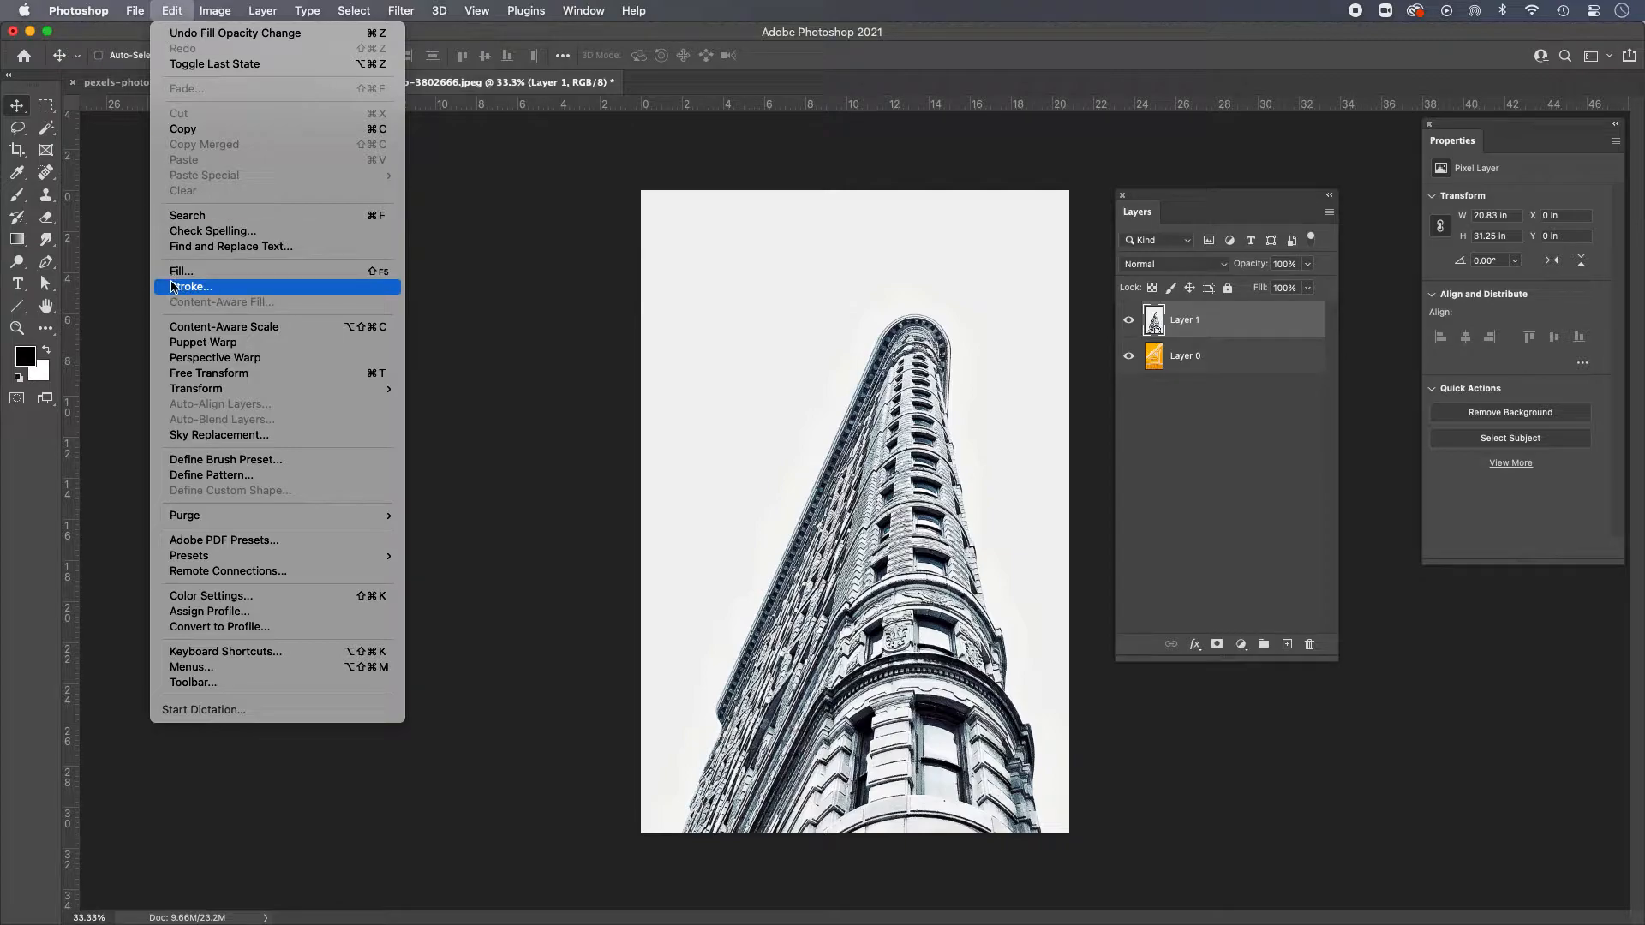
mouse_move(182, 390)
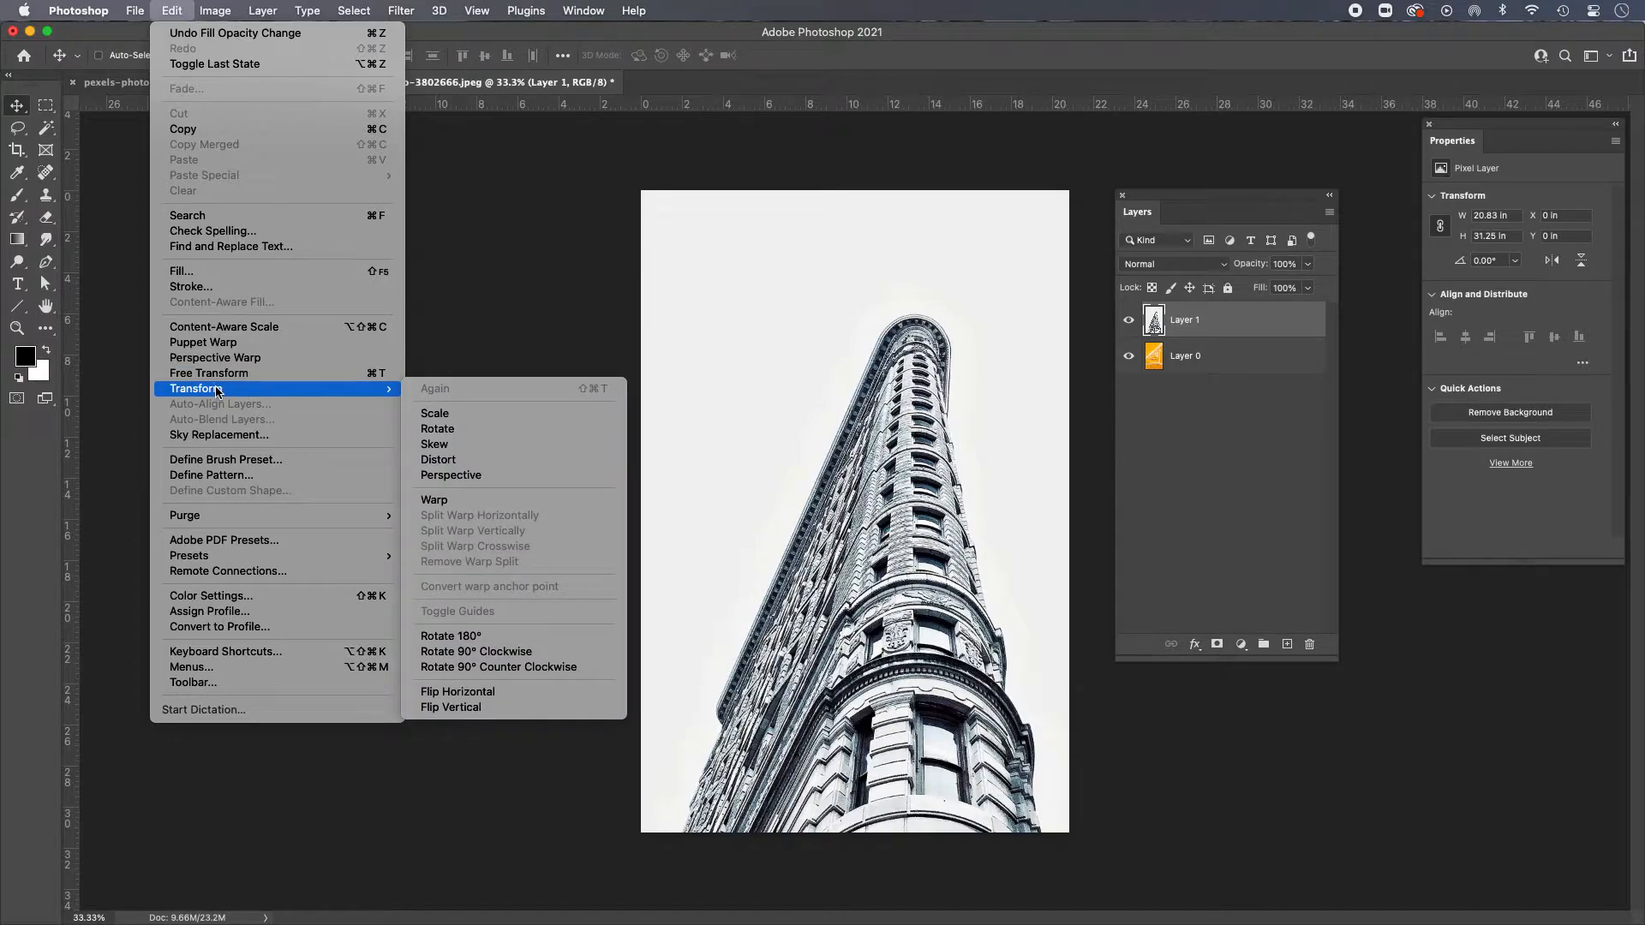
click(460, 421)
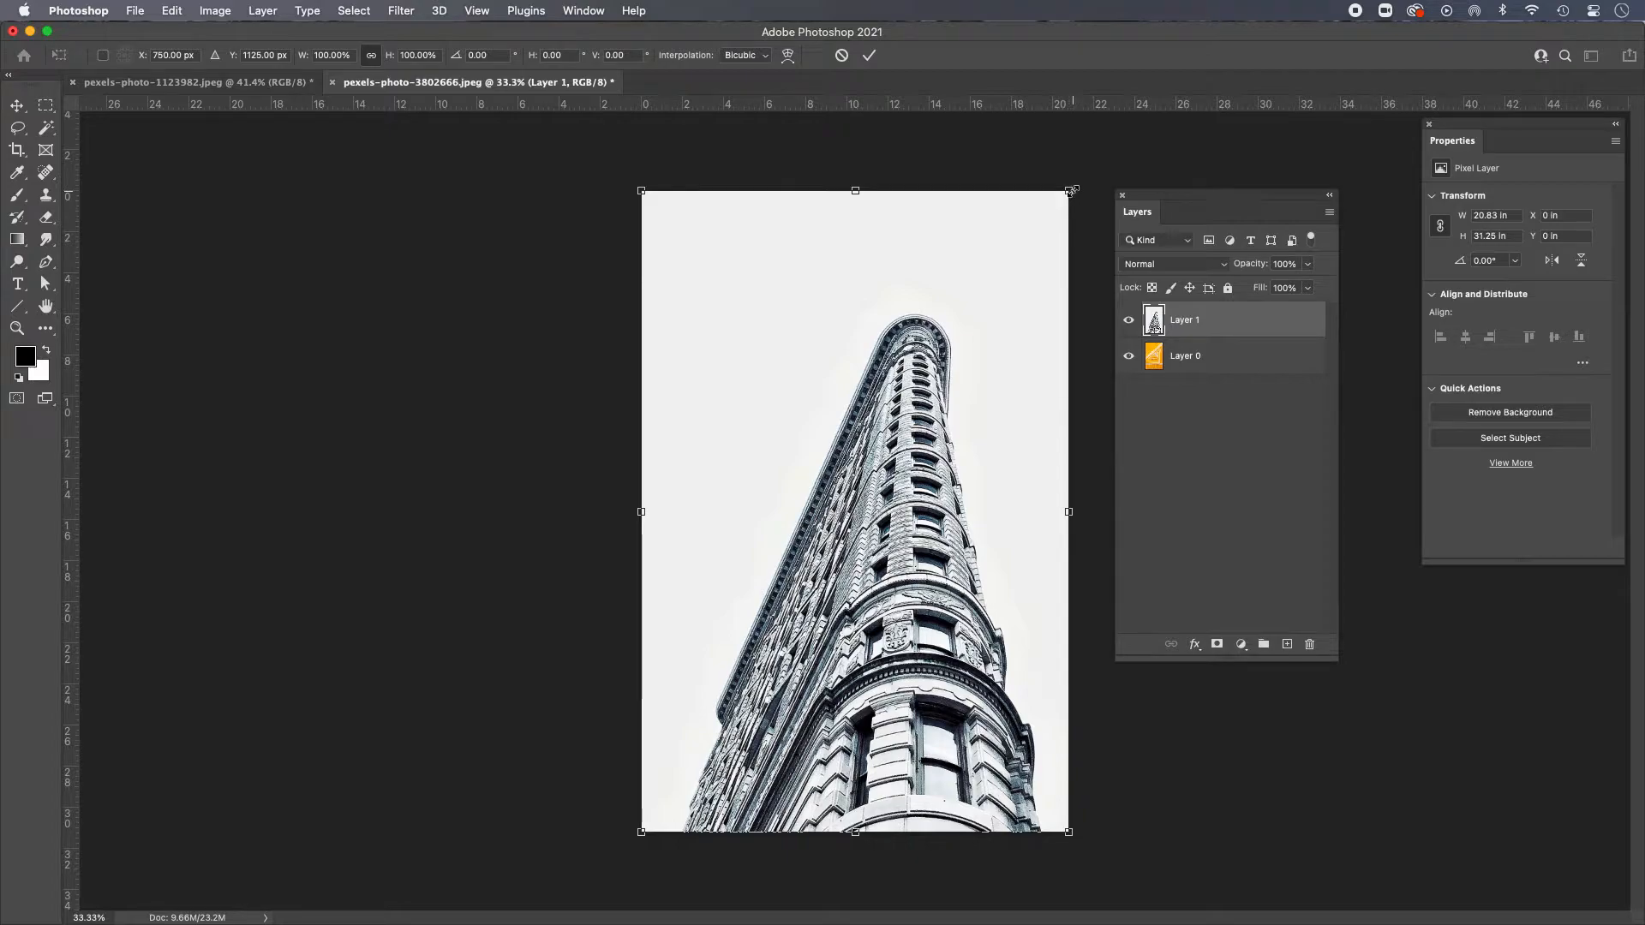
click(1071, 190)
drag(1071, 190, 911, 422)
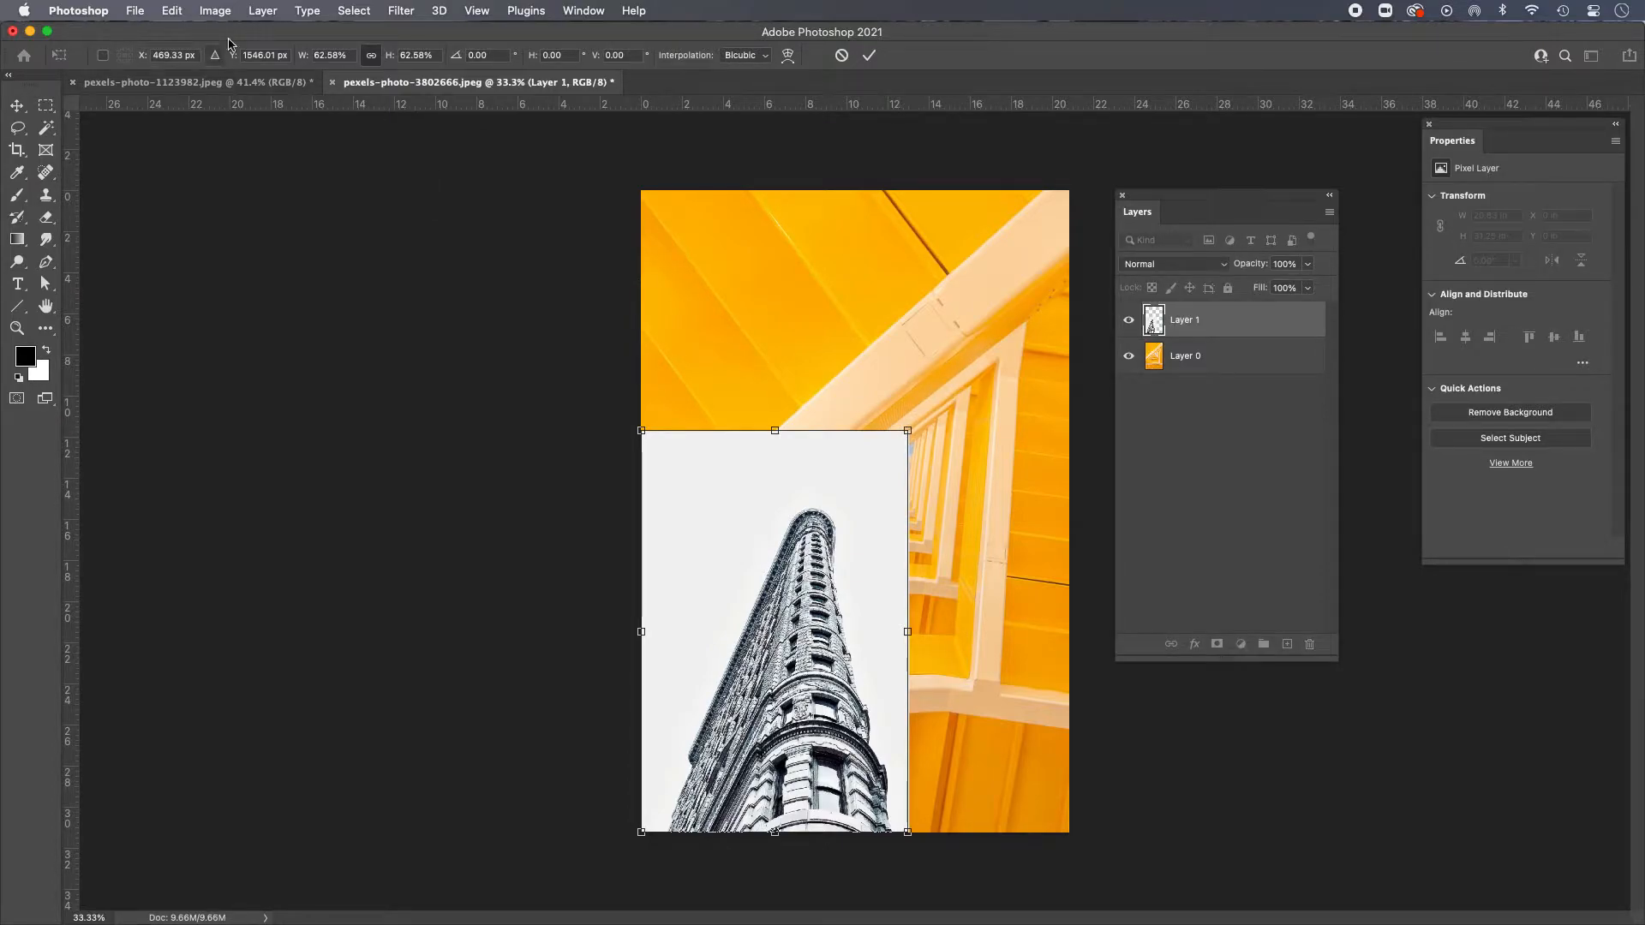
Step: Try a Perspective transform that narrows the building layer's right edge and undo it
click(171, 10)
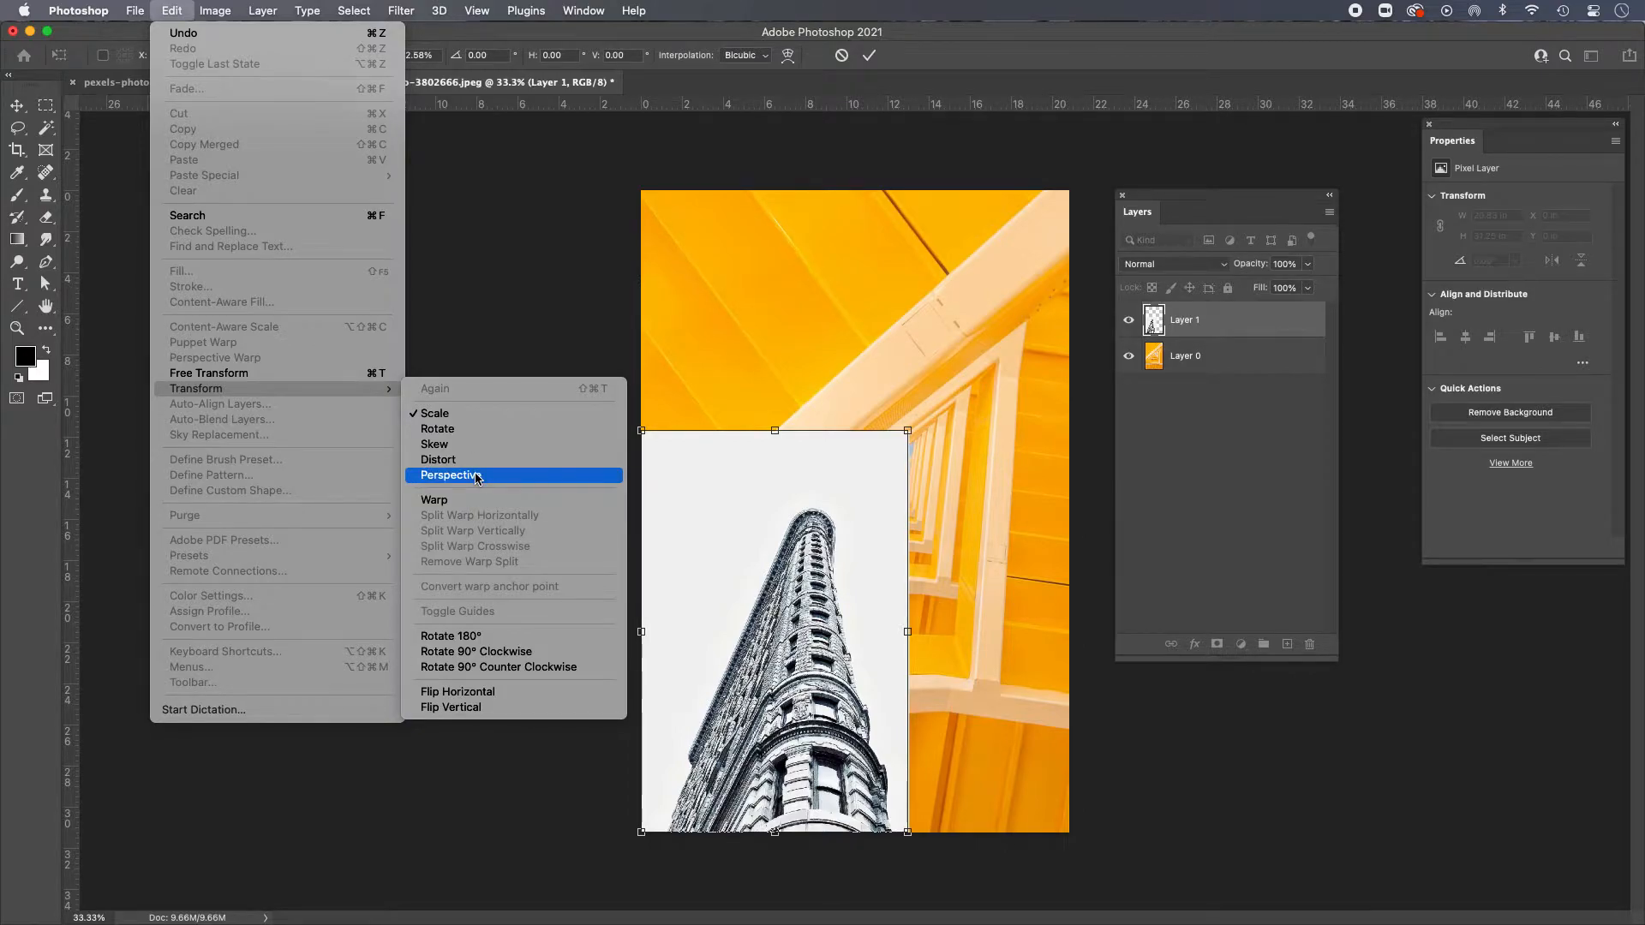
click(477, 475)
drag(905, 432, 872, 493)
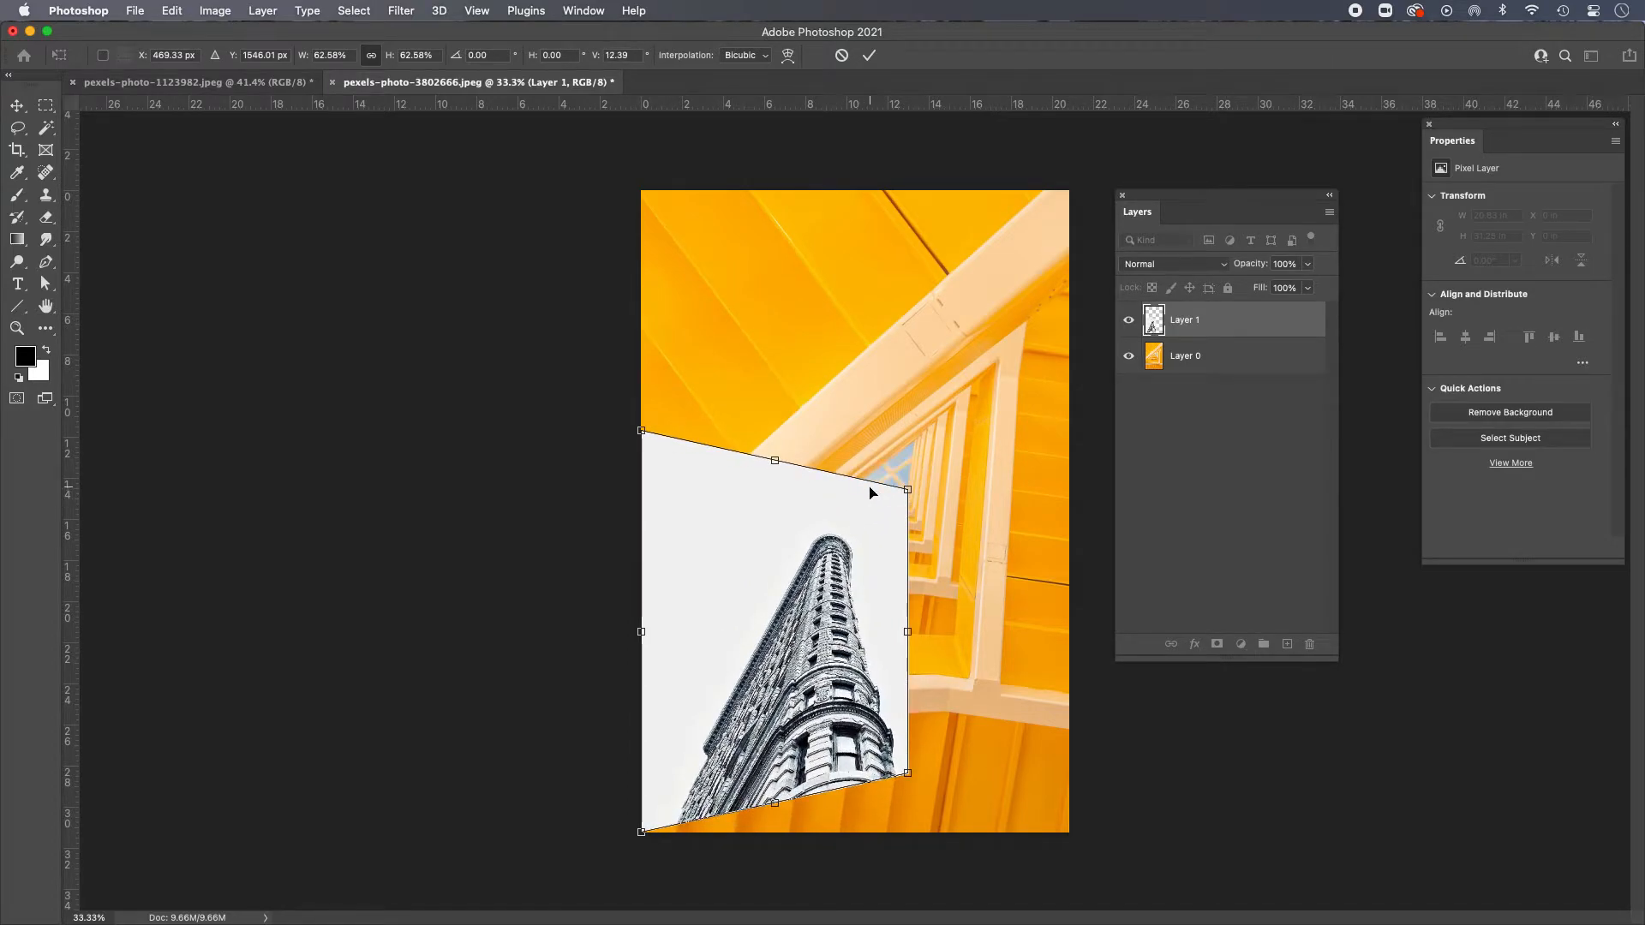
key(super+z)
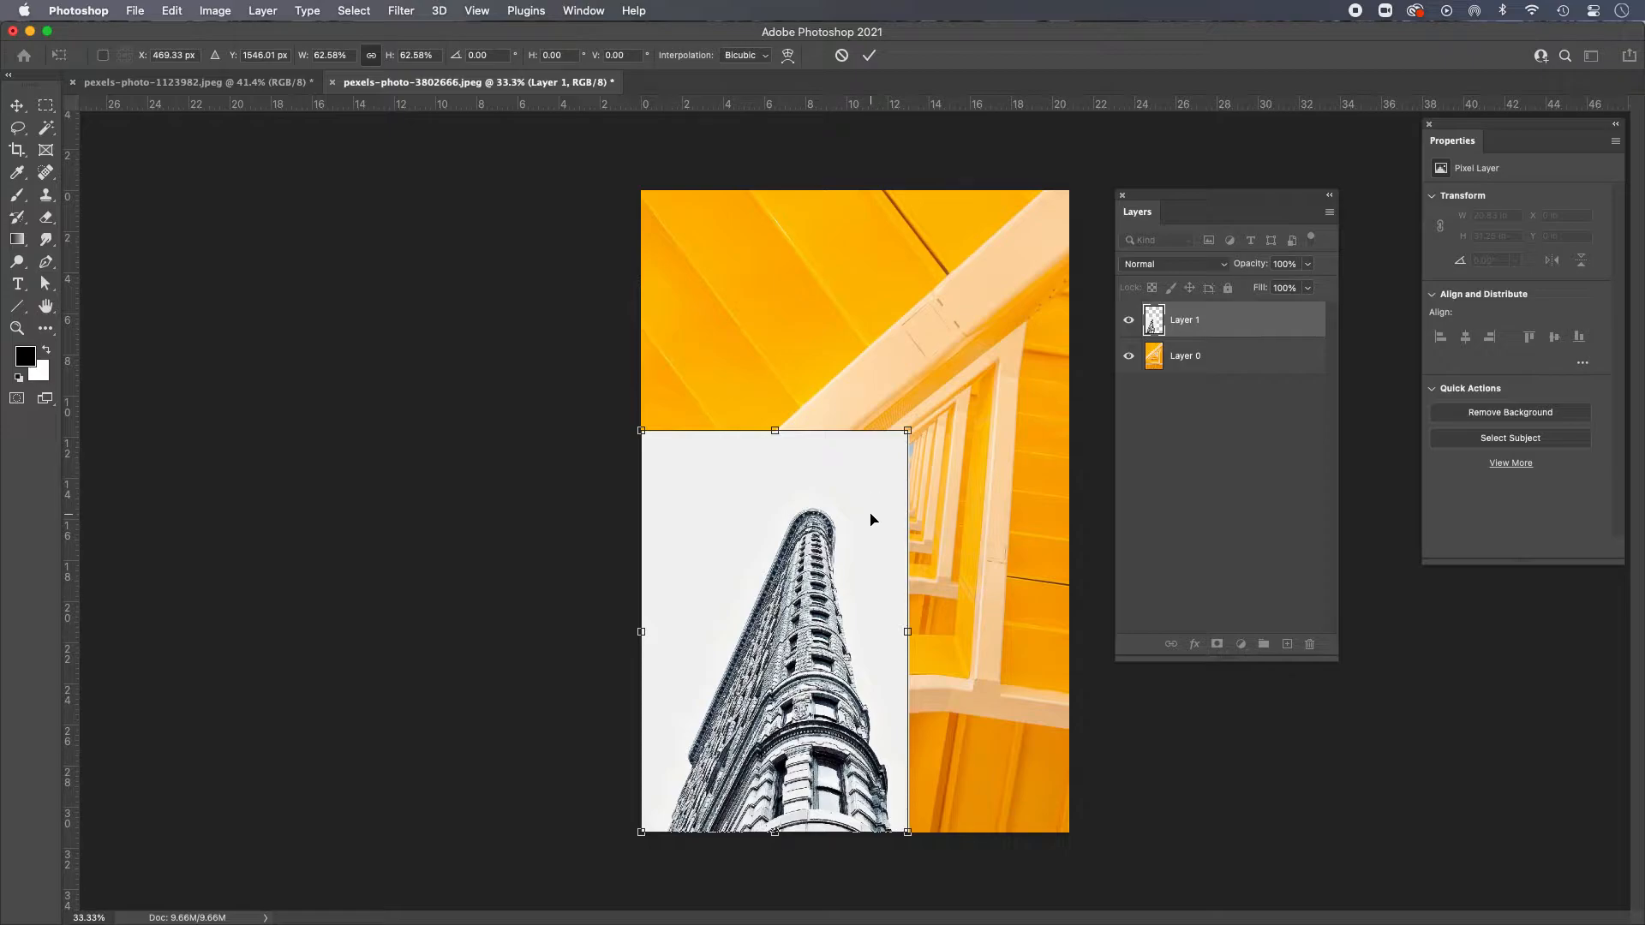
Step: Move the scaled building layer to the canvas center, apply the transform, and undo it
drag(870, 536, 941, 419)
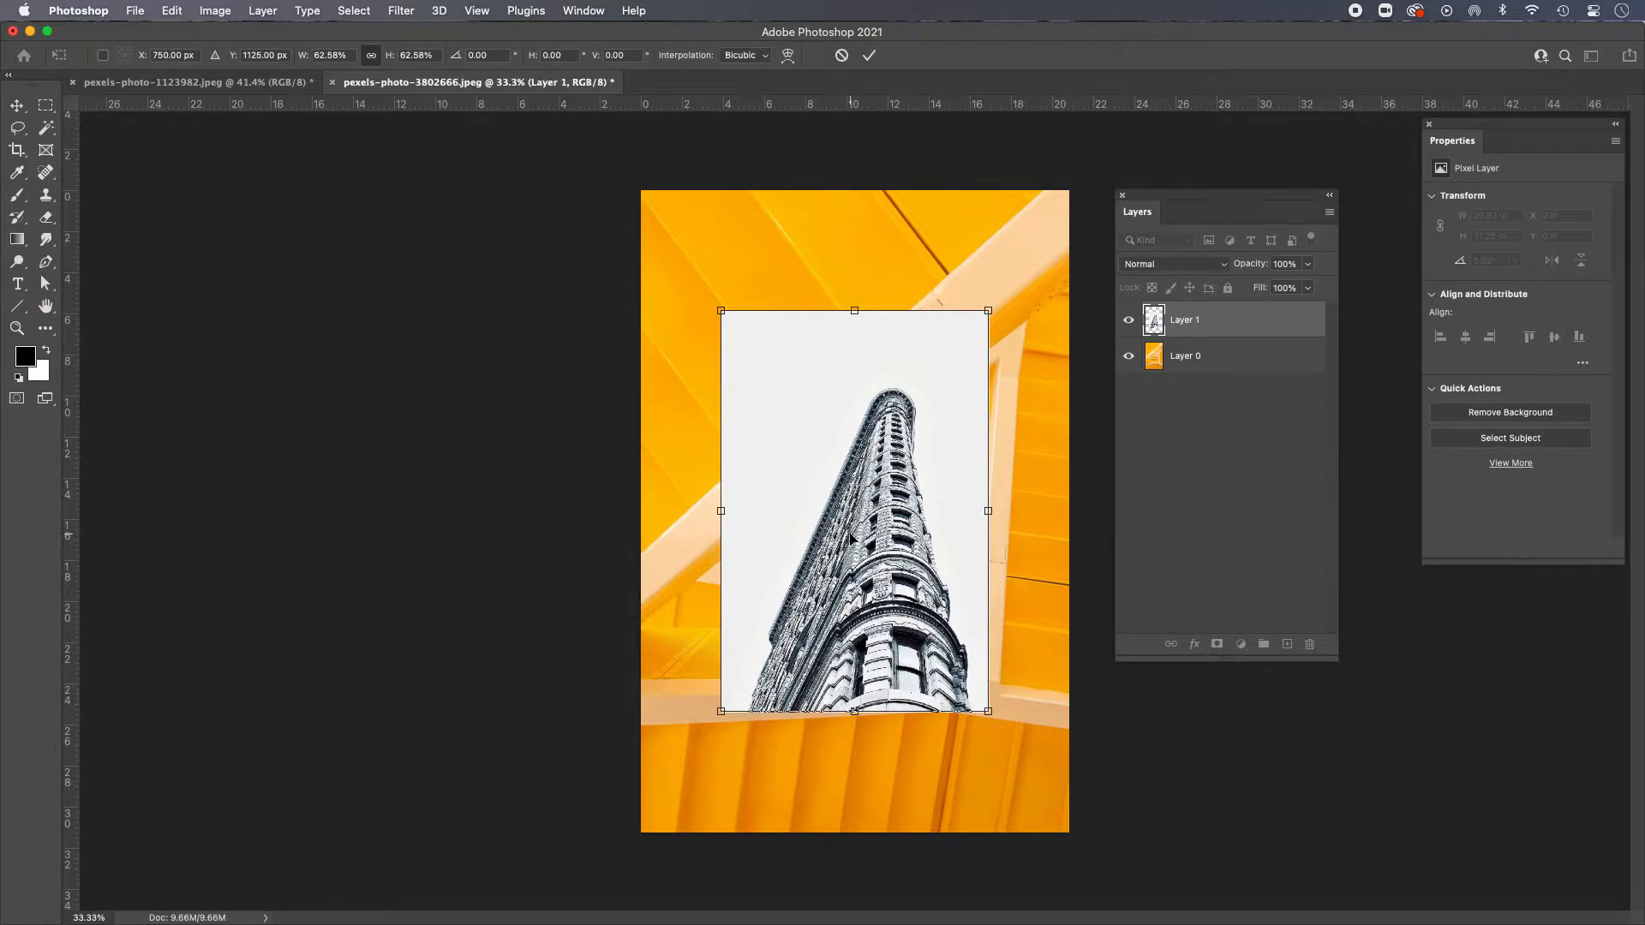
click(870, 56)
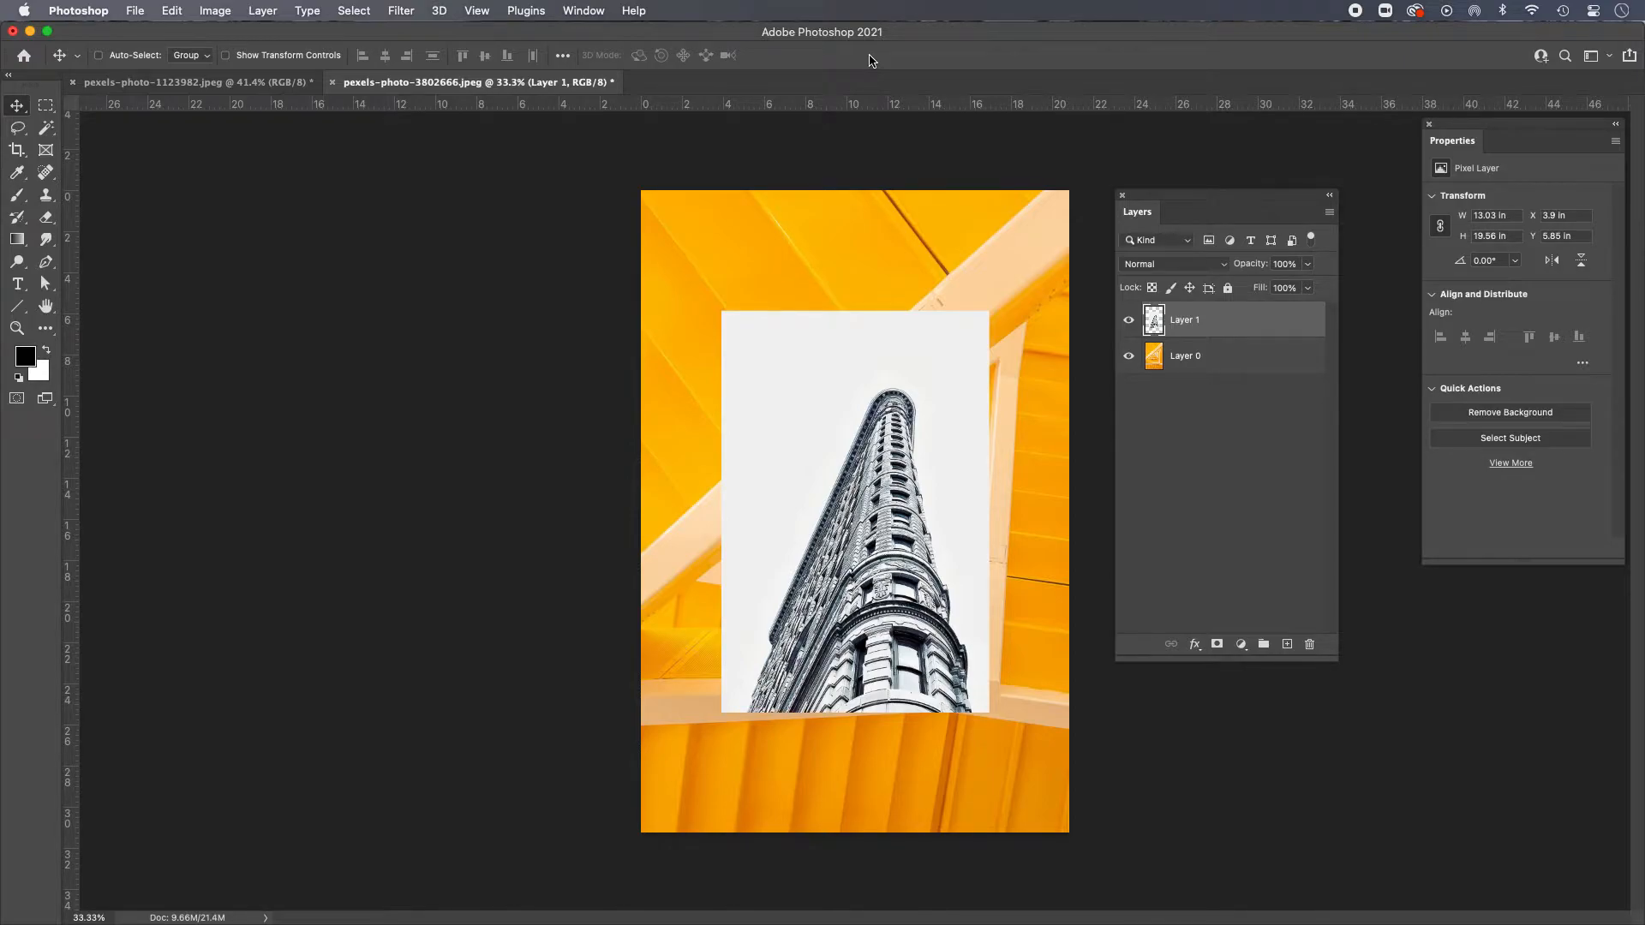
key(super+z)
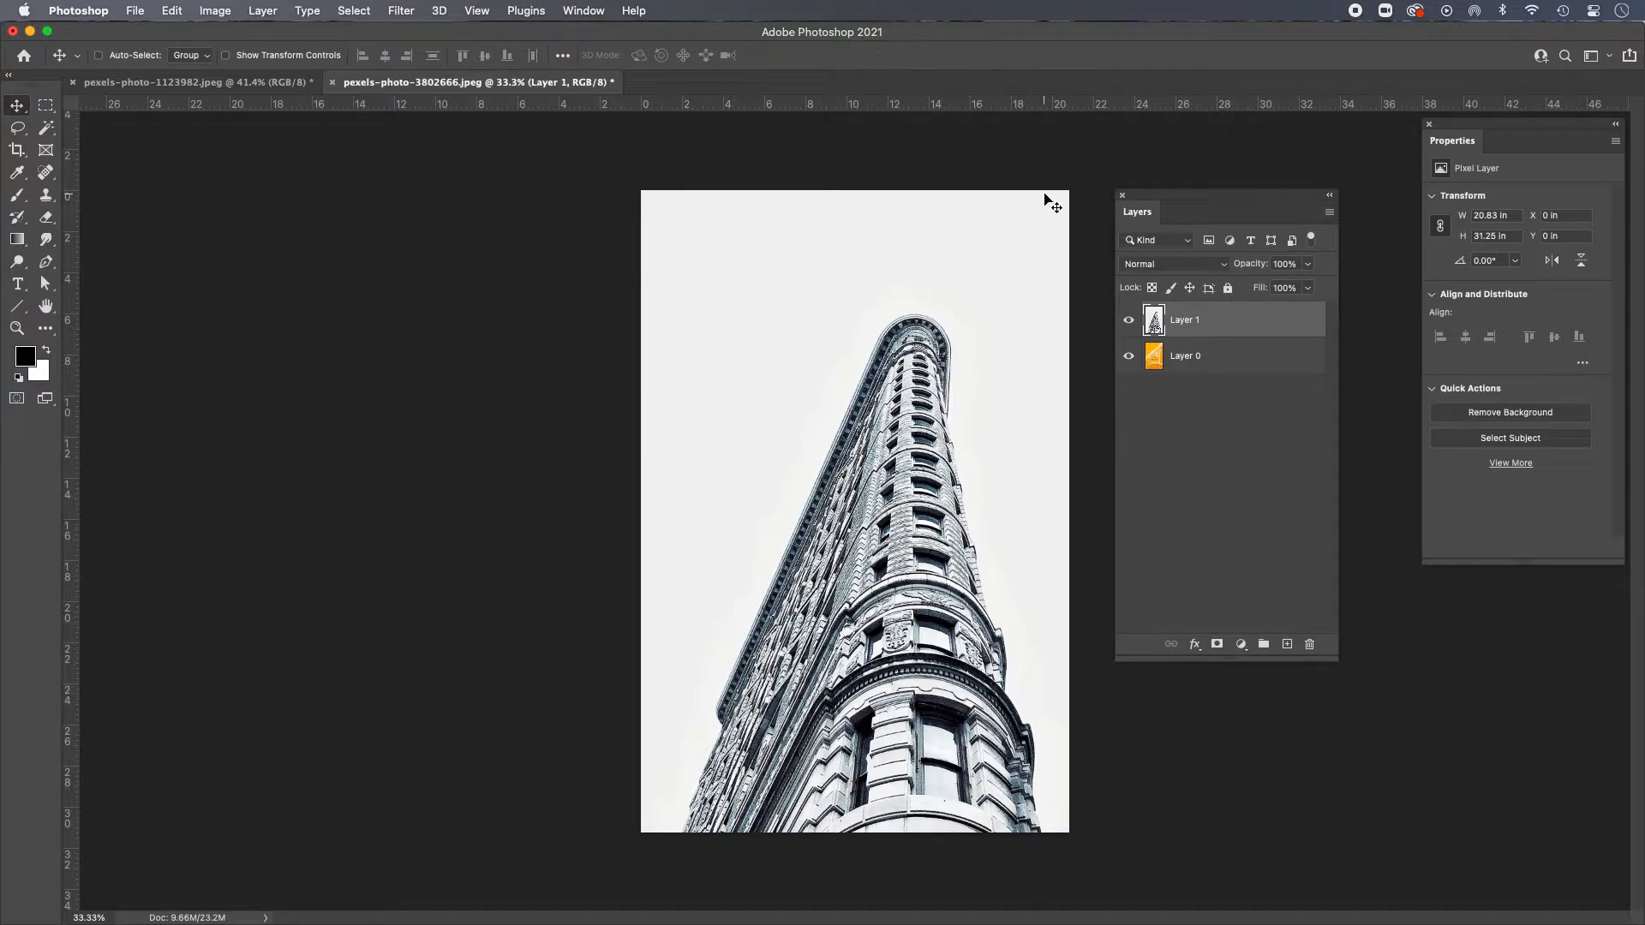
Step: Revert the document to its Open history state and restore it to the Fill Opacity Change state
click(1232, 320)
click(586, 11)
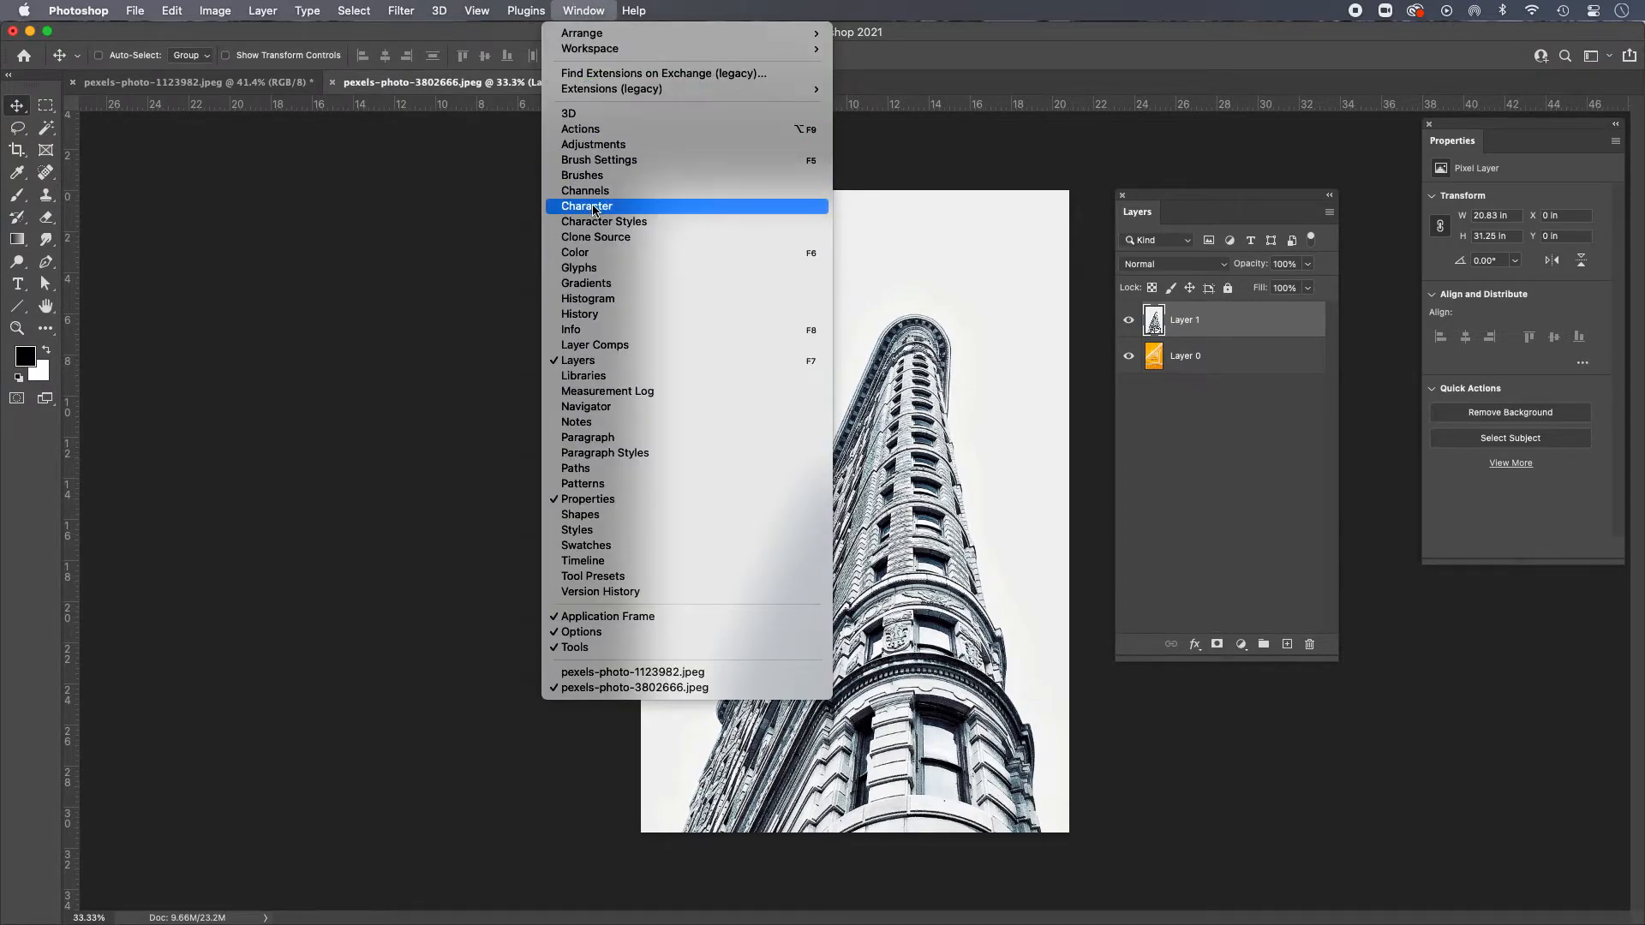
click(610, 315)
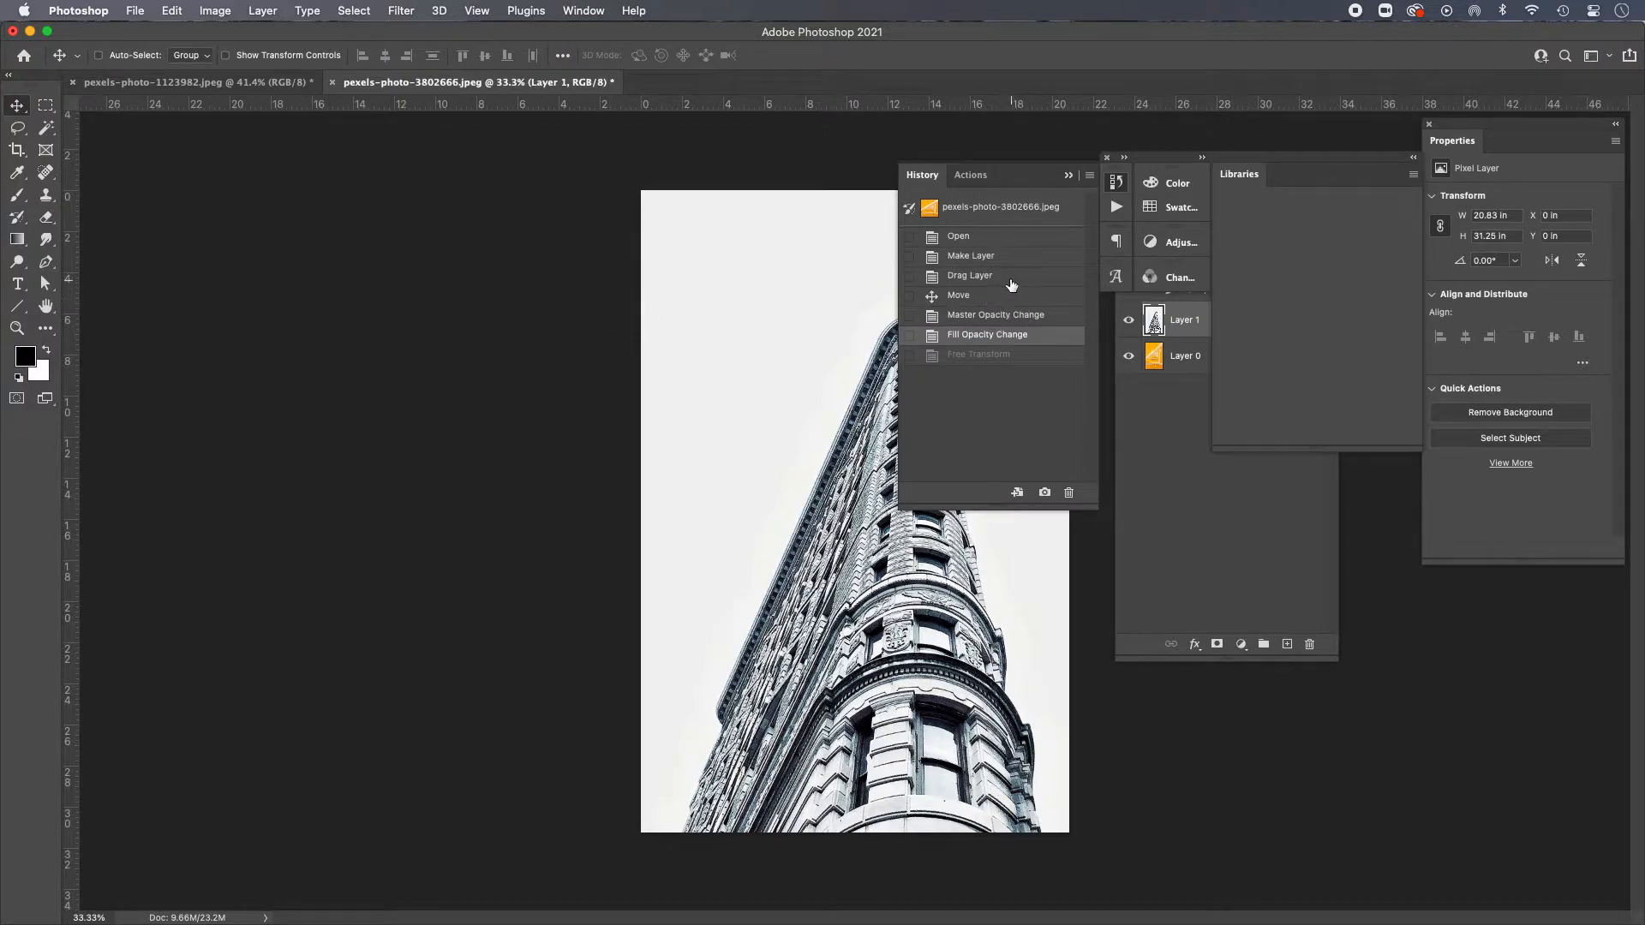
click(988, 239)
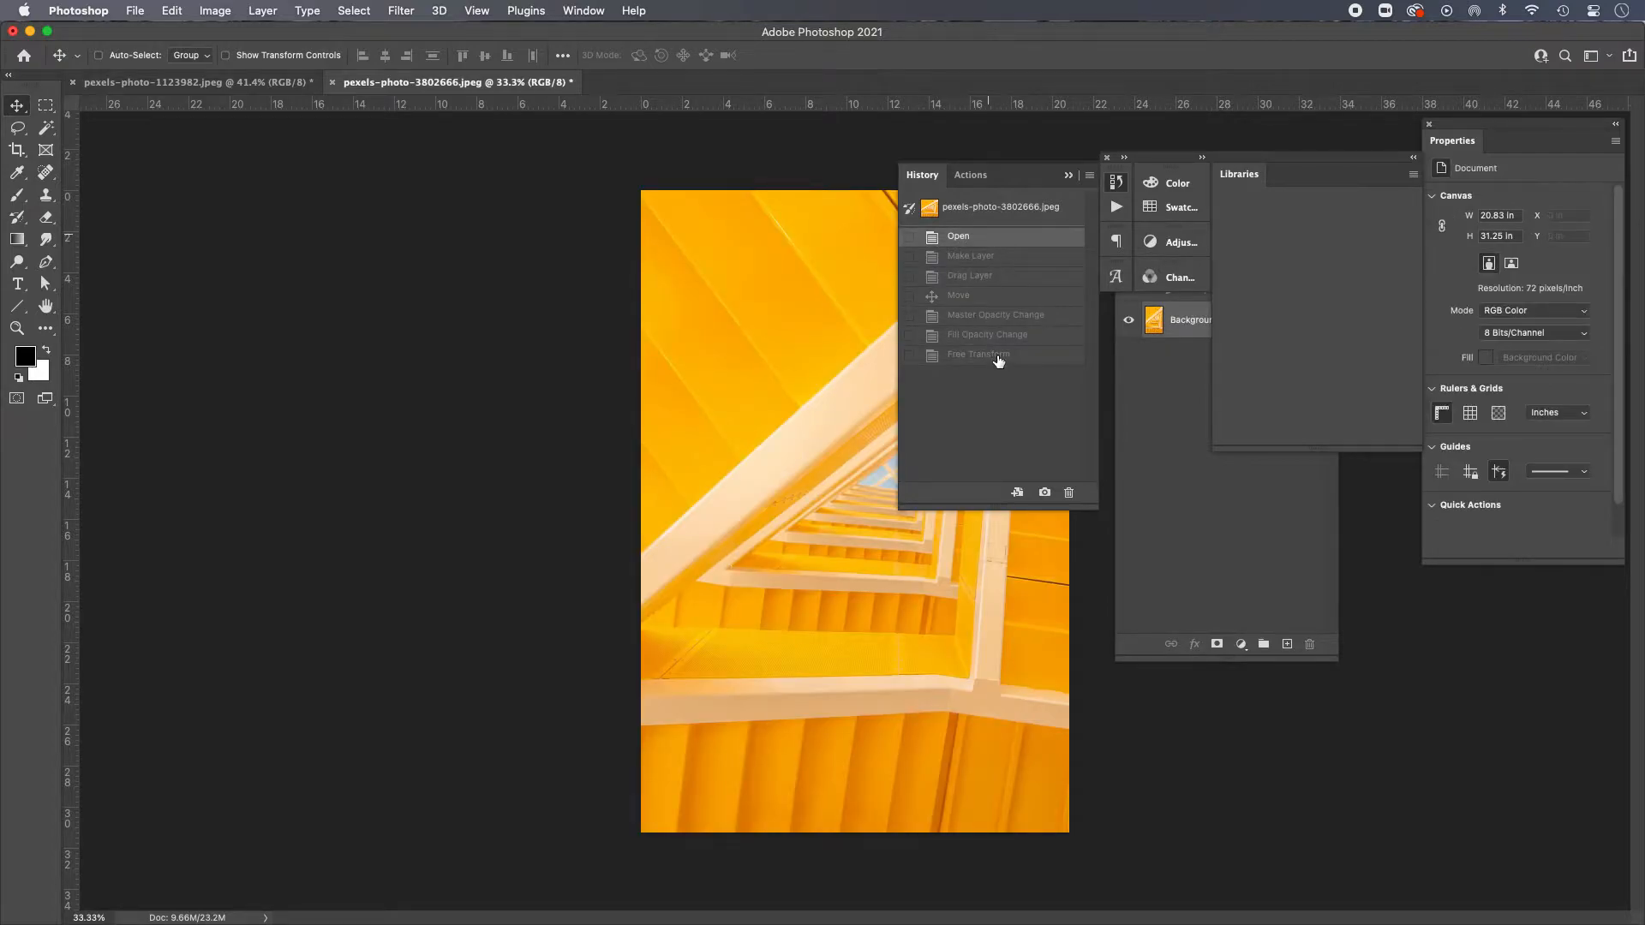
click(1000, 338)
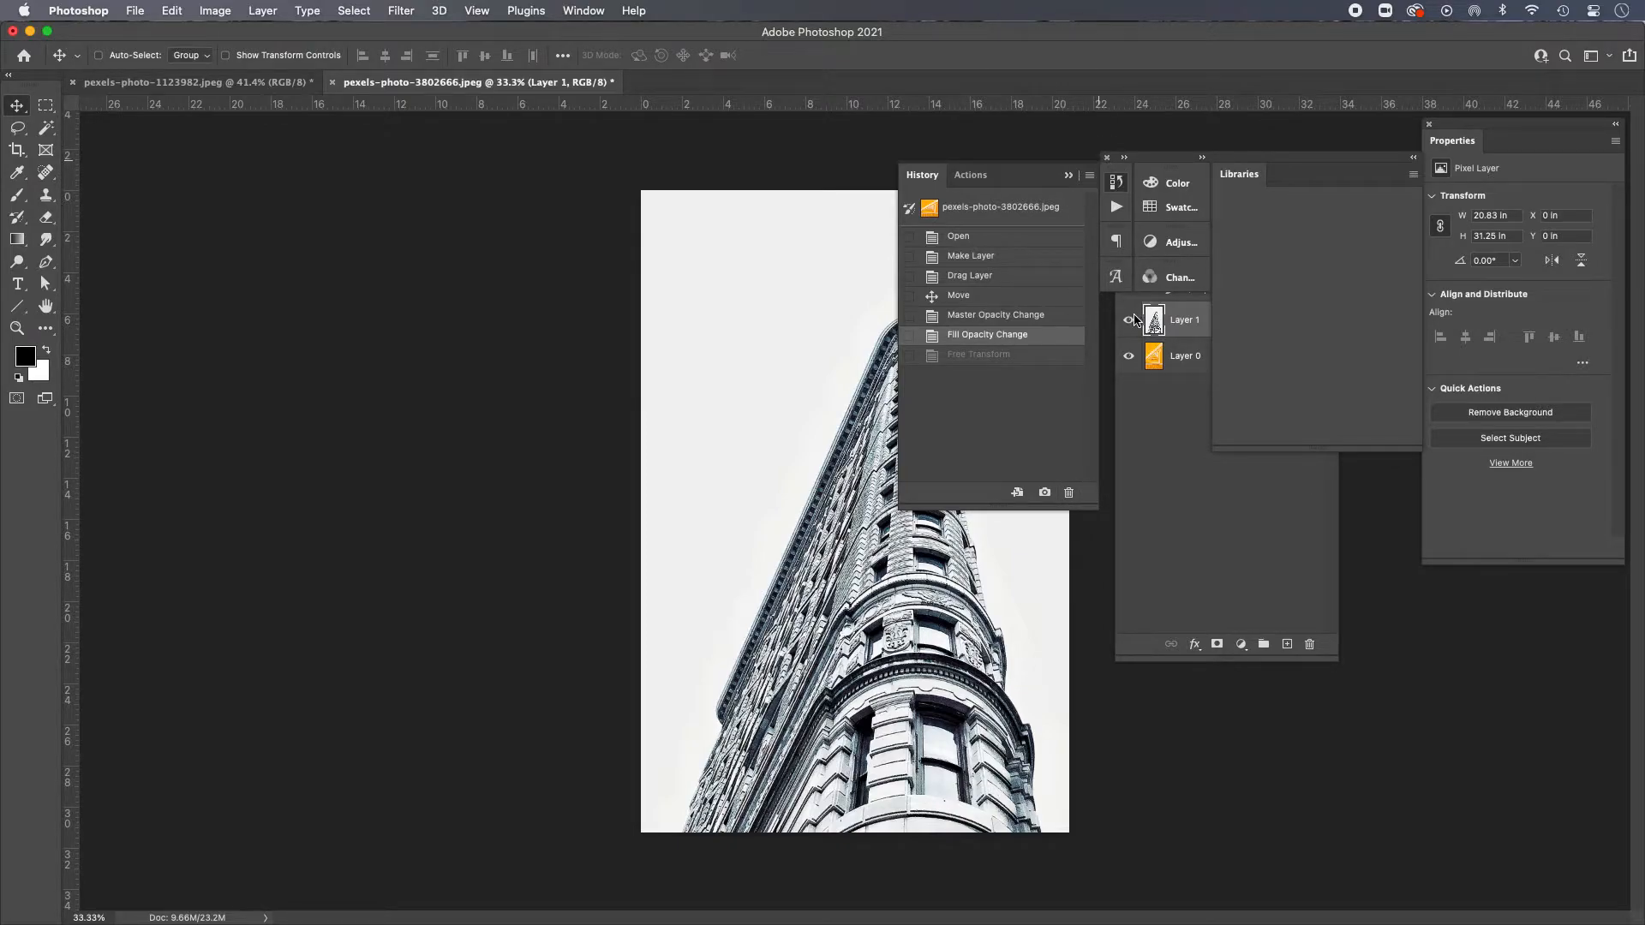
click(1185, 481)
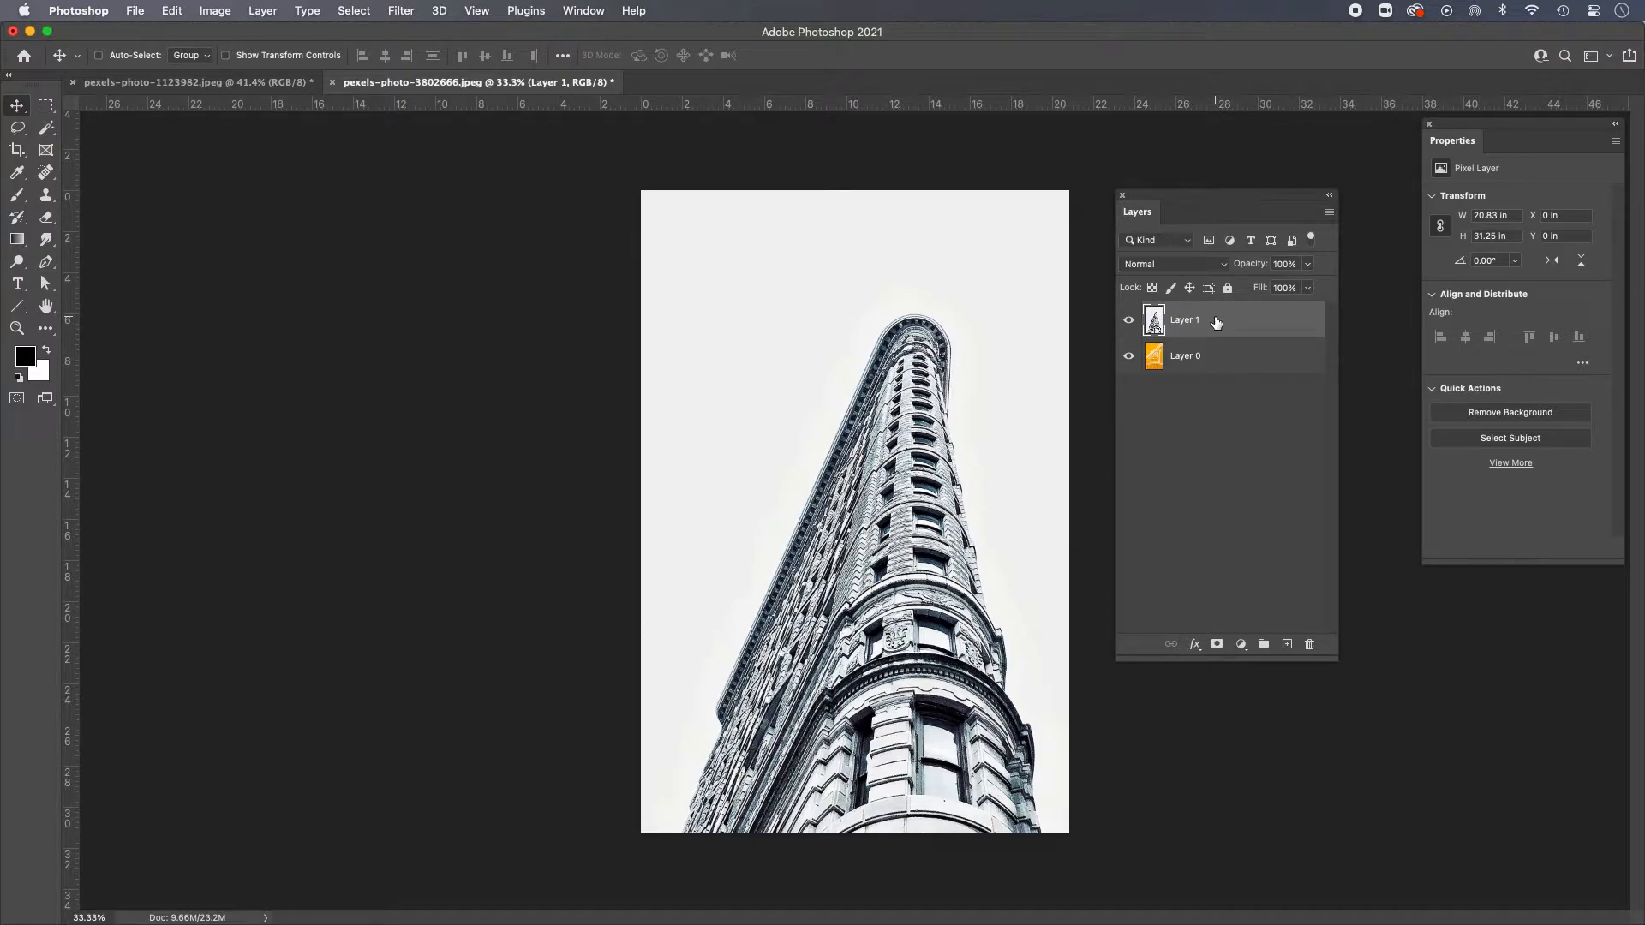
Step: Duplicate Layer 1 and hide the original
drag(1216, 321, 1288, 645)
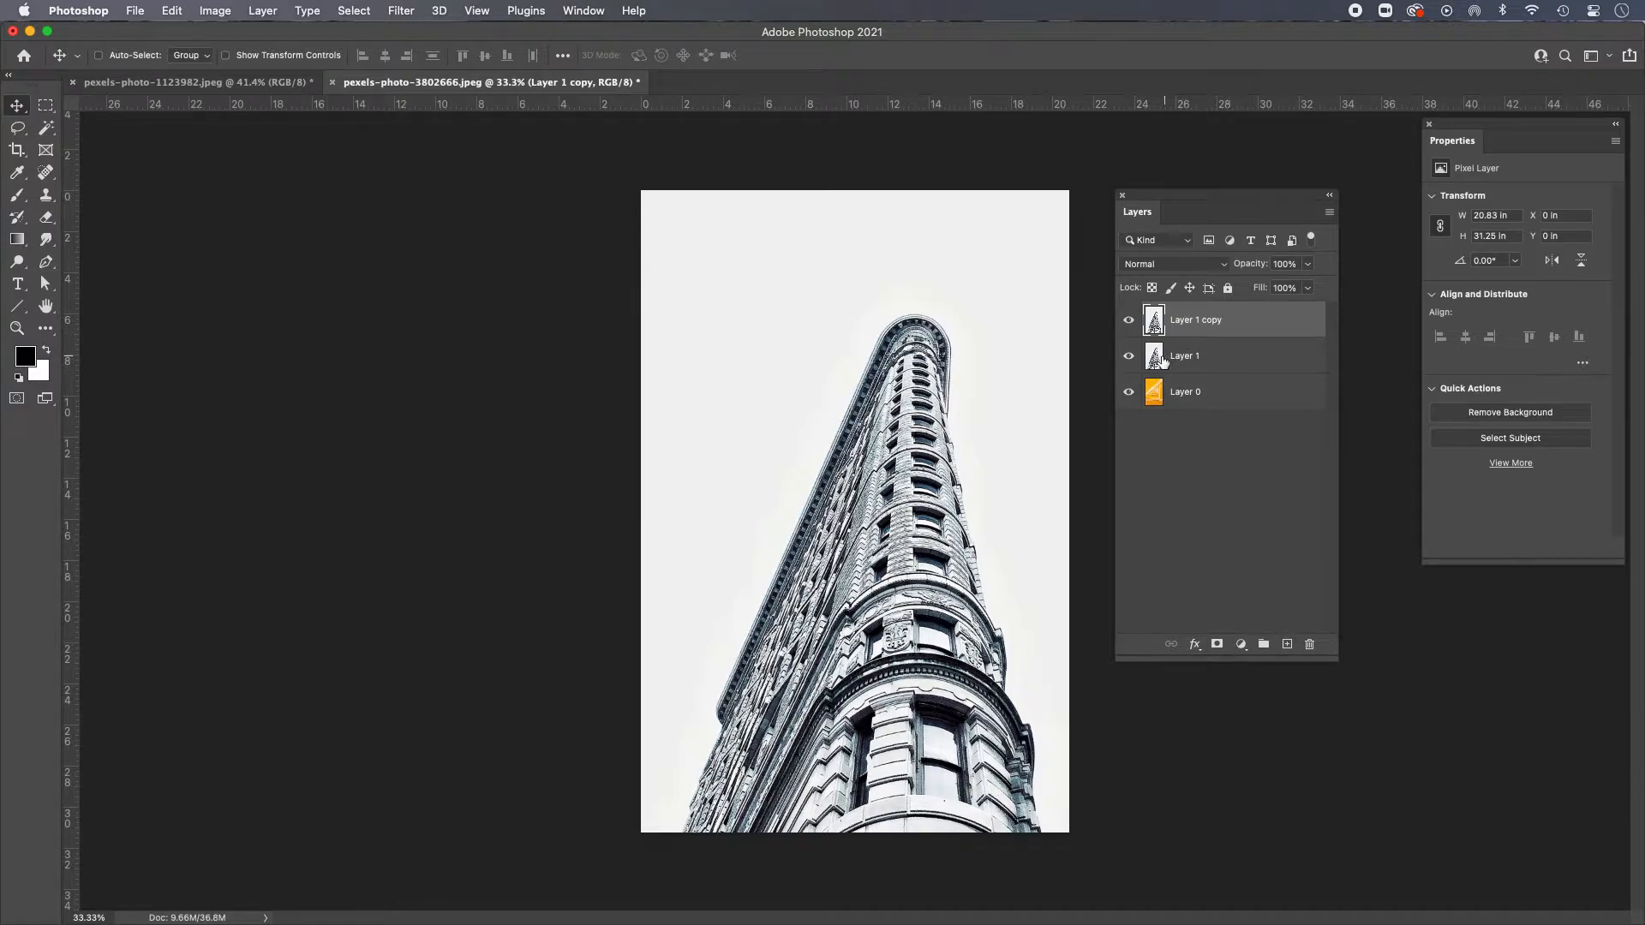
click(1128, 356)
Step: Scale Layer 1 copy proportionally to about 13.03 × 19.57 in and position it at about X 3.9 in, Y 3.58 in
key(super+t)
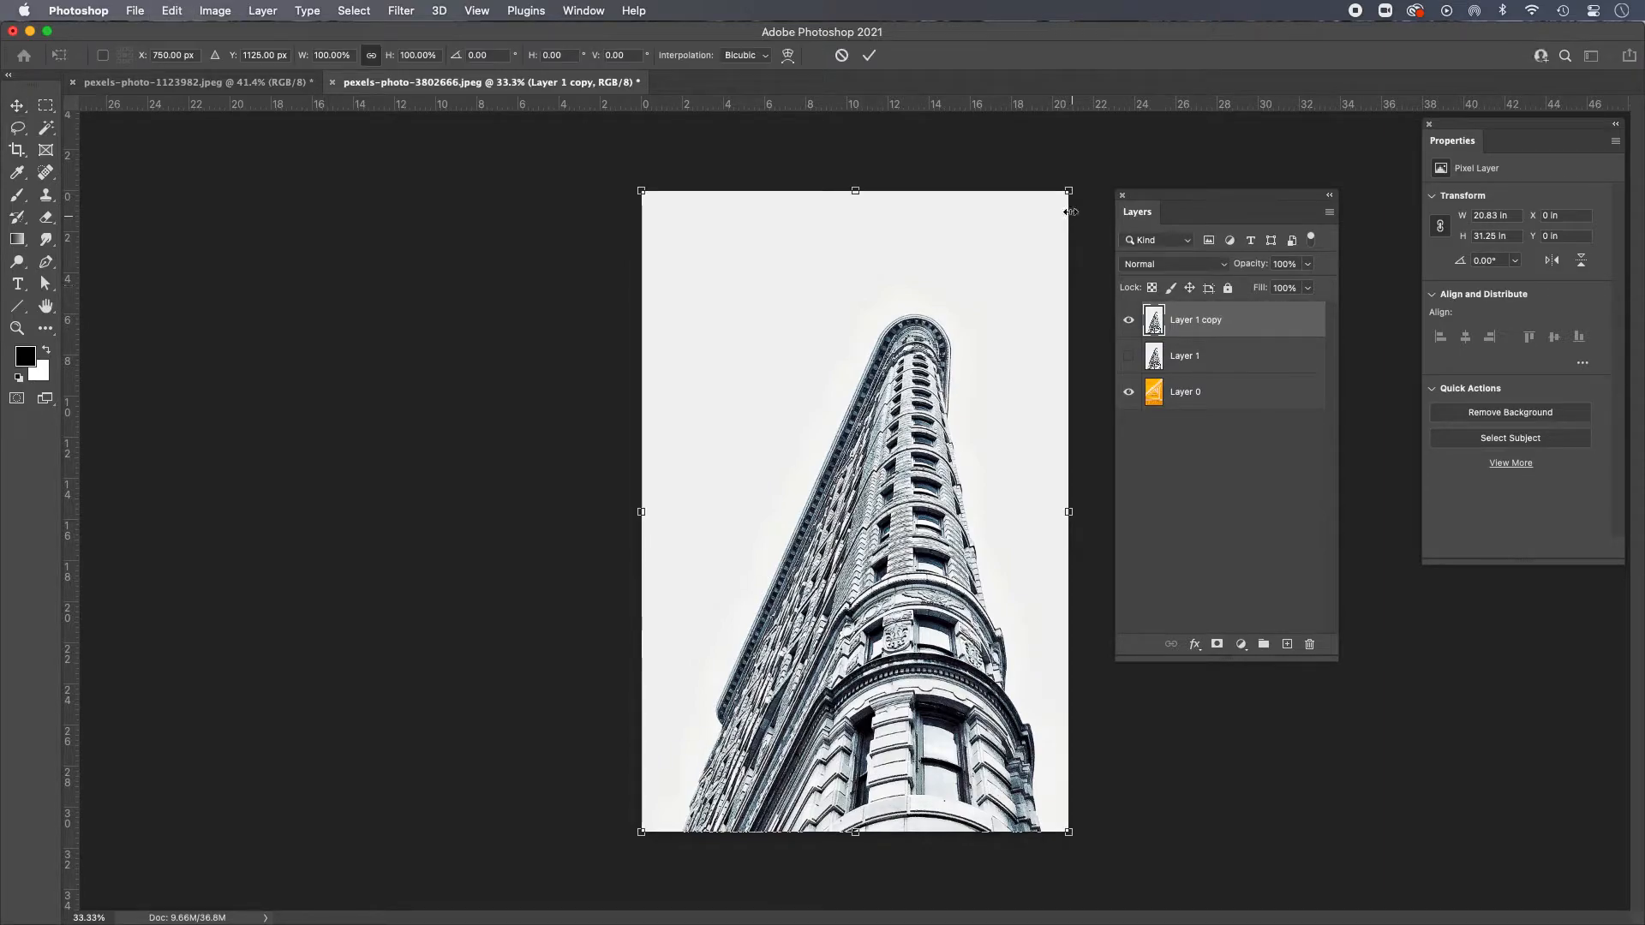
drag(1069, 190, 902, 427)
drag(870, 481, 941, 358)
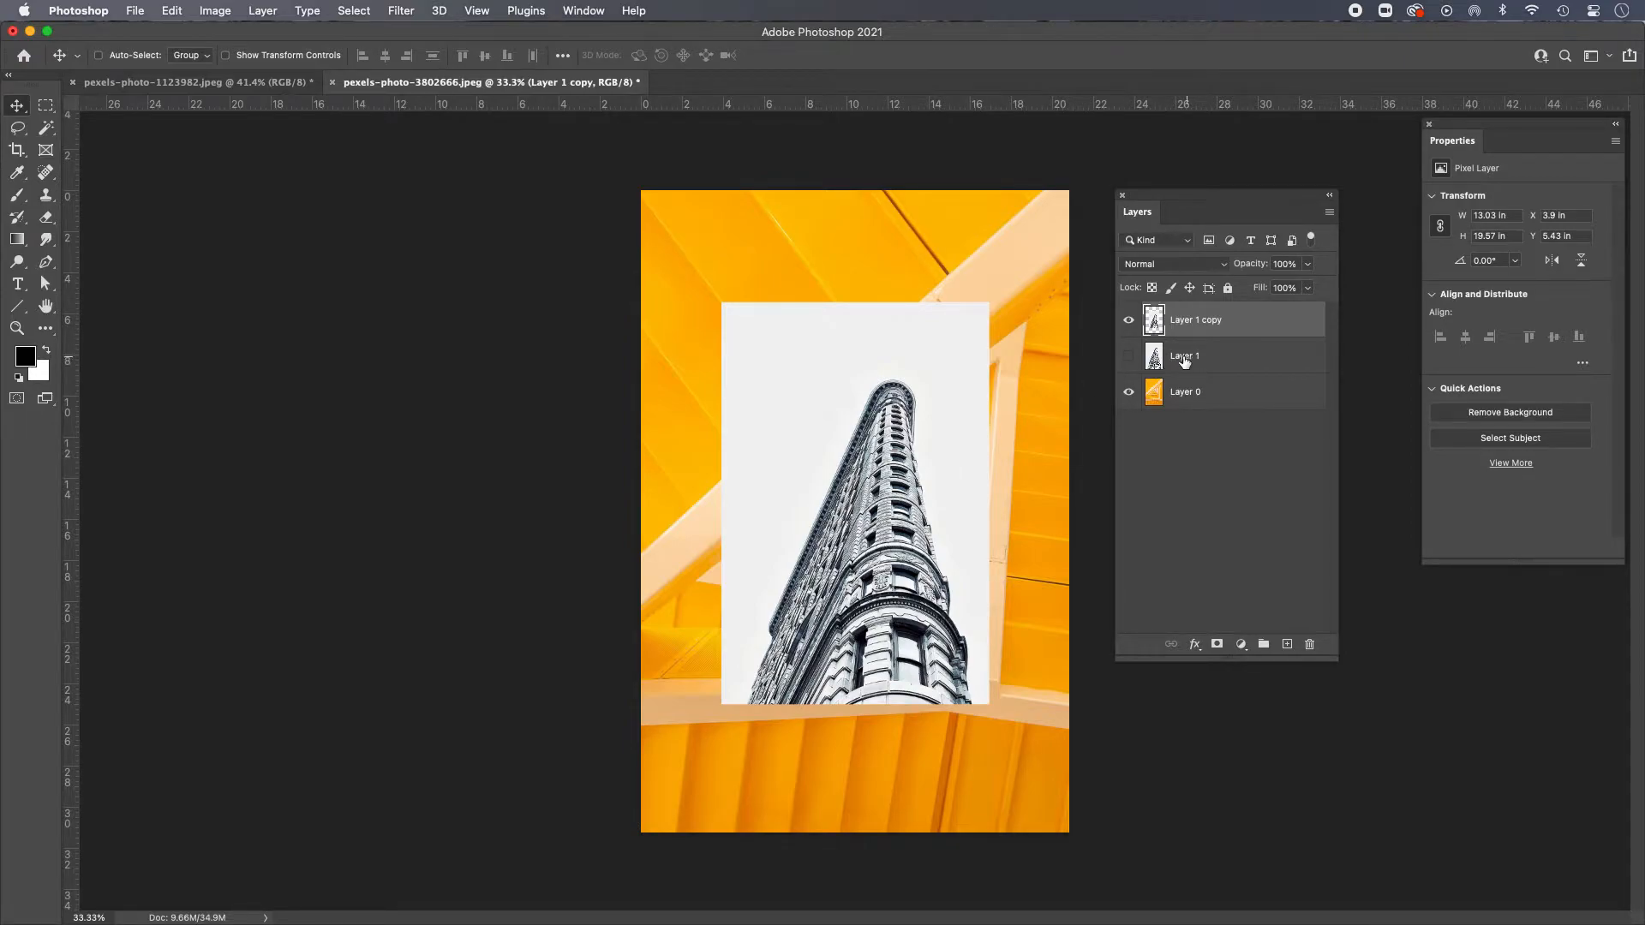
click(1221, 353)
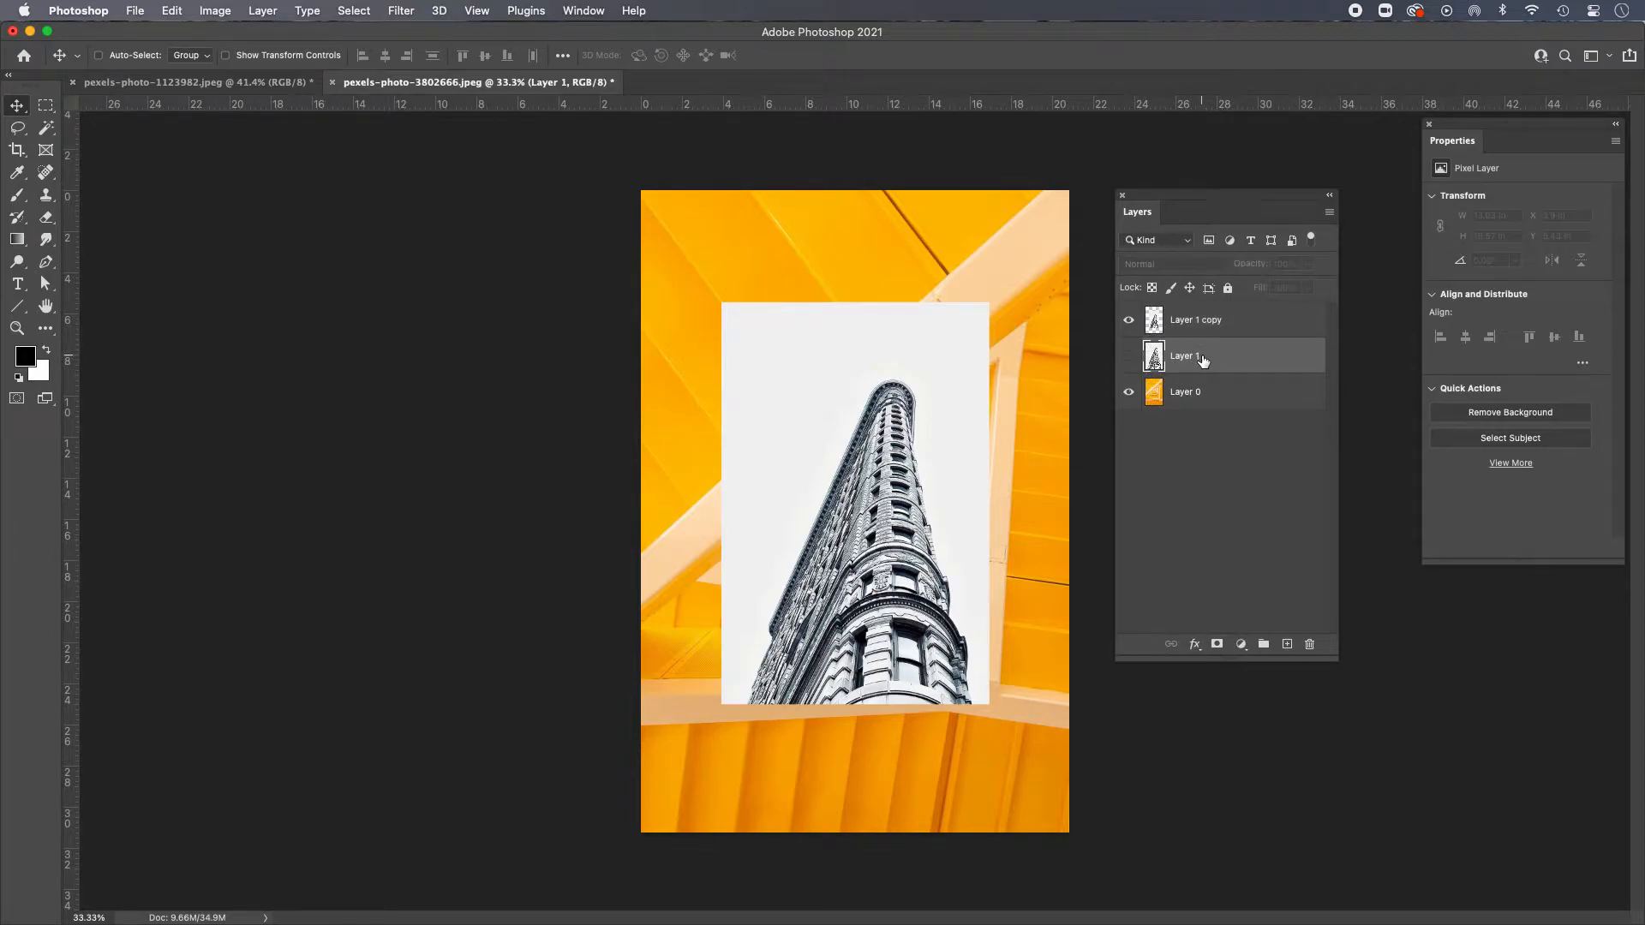
click(1210, 318)
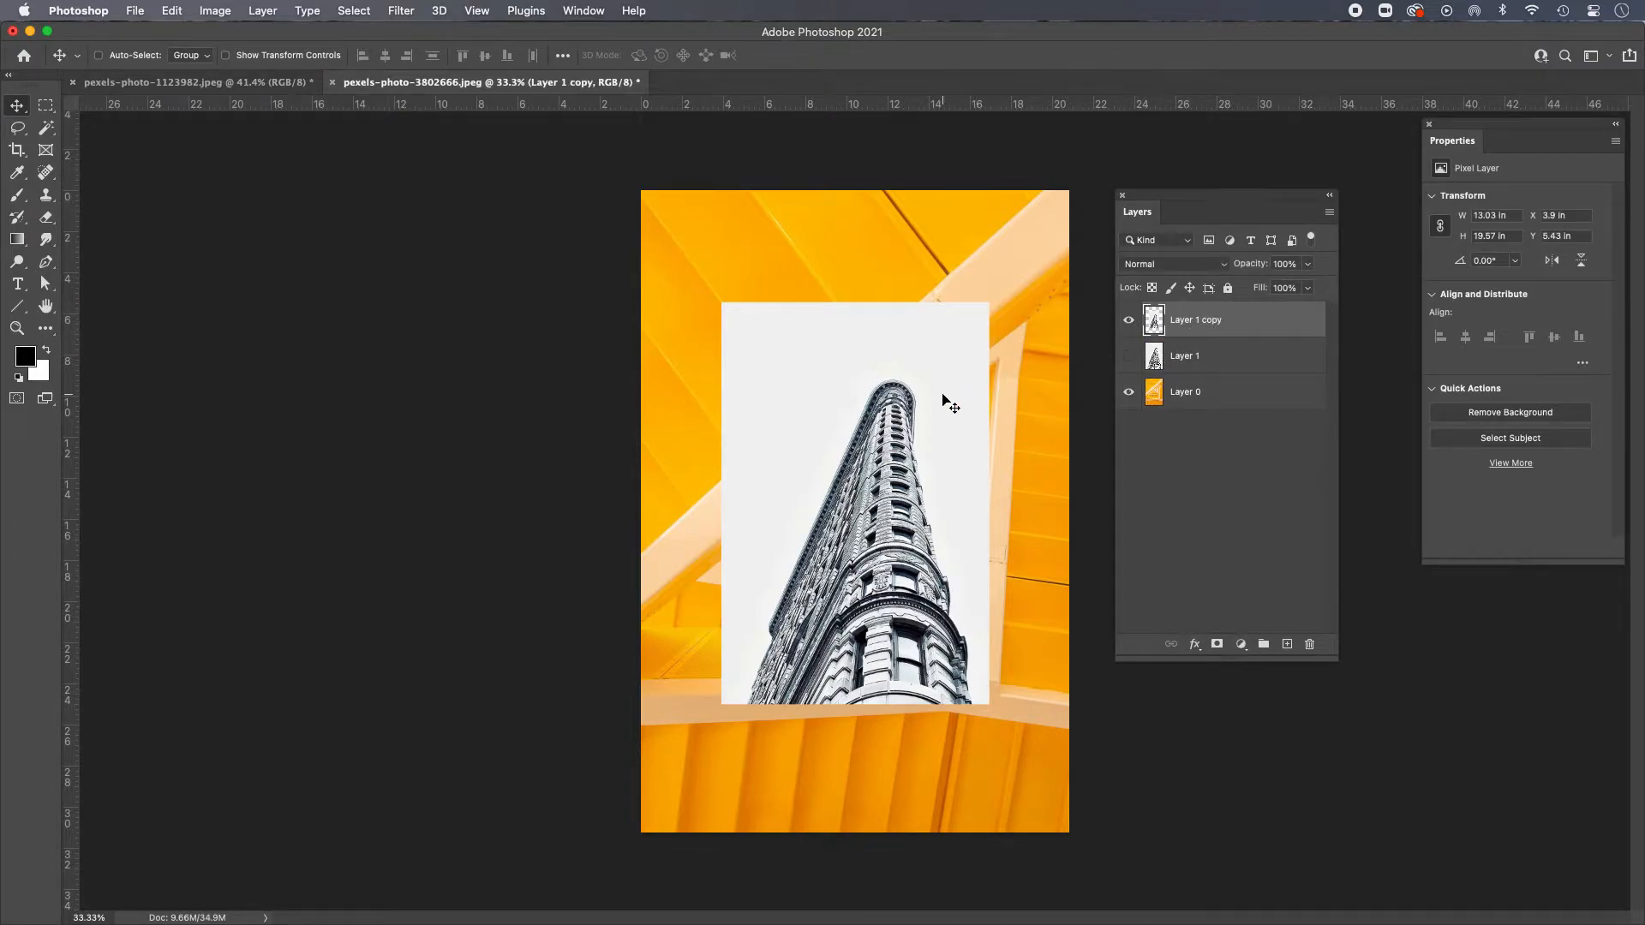
drag(948, 397, 943, 359)
Step: Compare the full-size Layer 1 with the scaled copy by swapping their visibility, ending with only the copy shown above Layer 0
click(1127, 321)
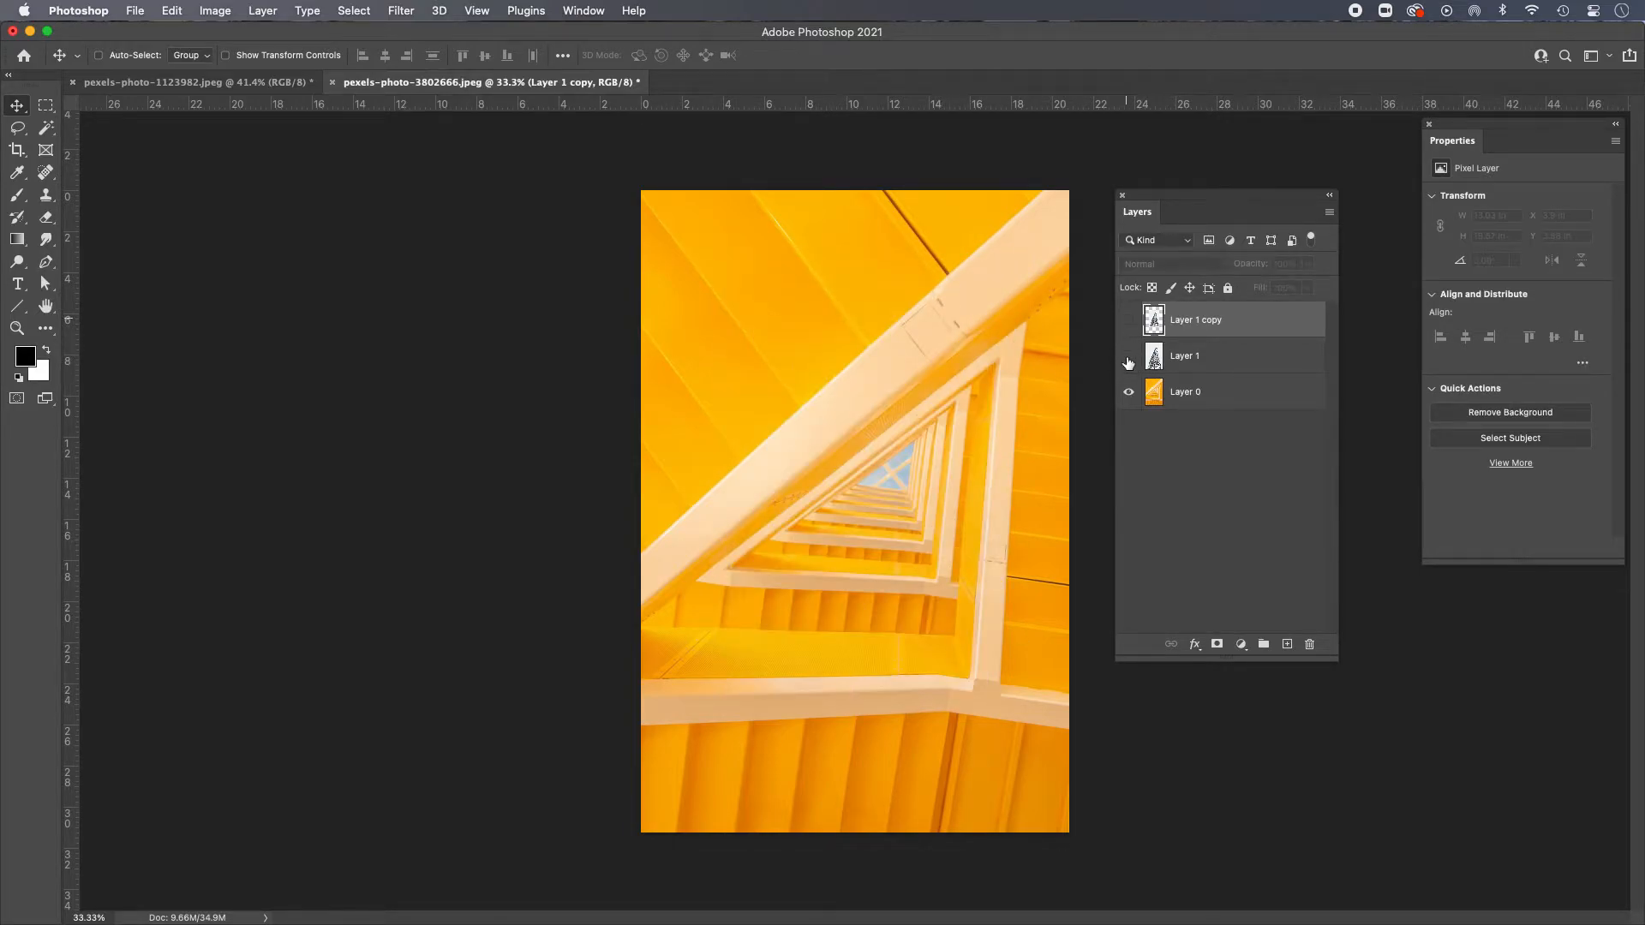
click(1128, 356)
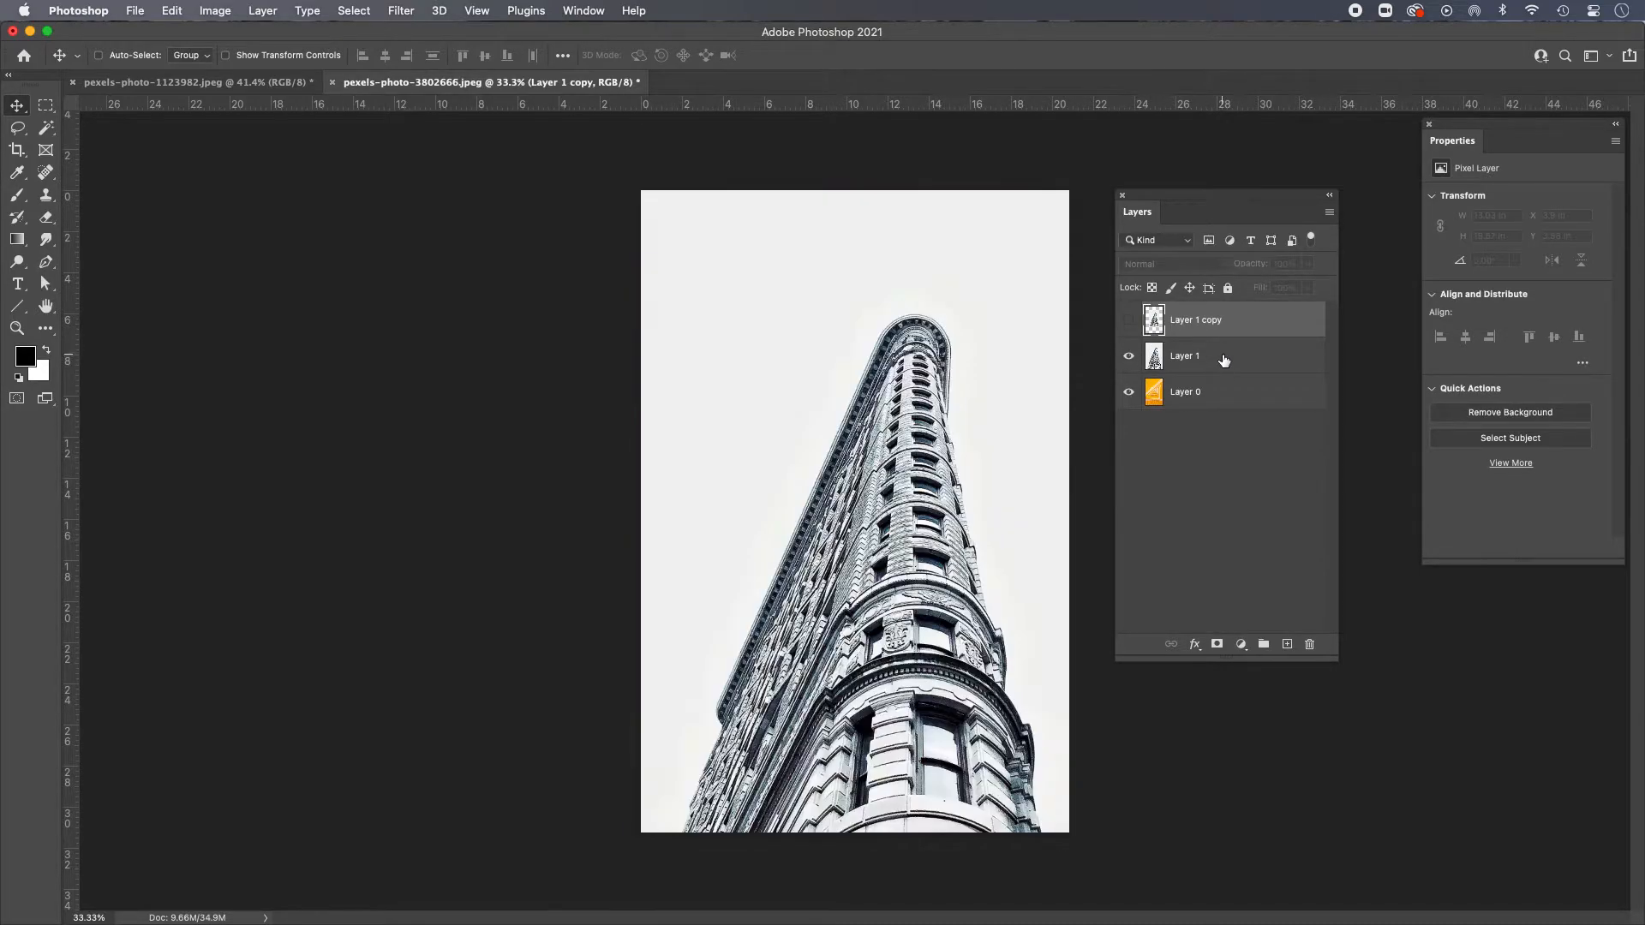
click(1139, 358)
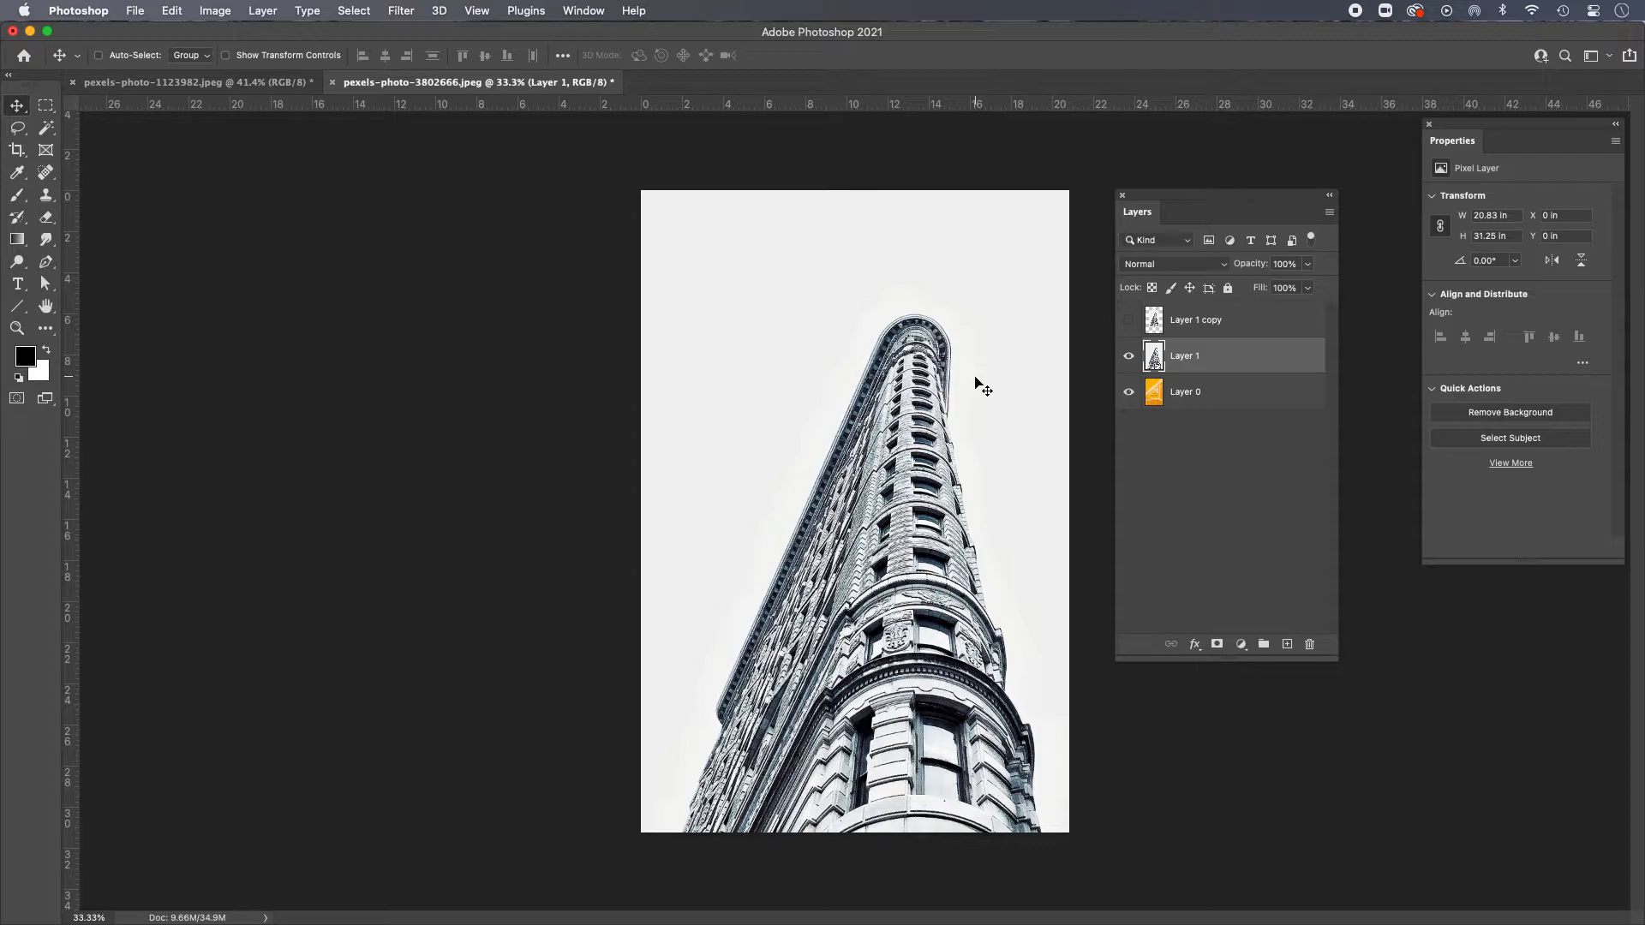
click(1129, 320)
click(1129, 357)
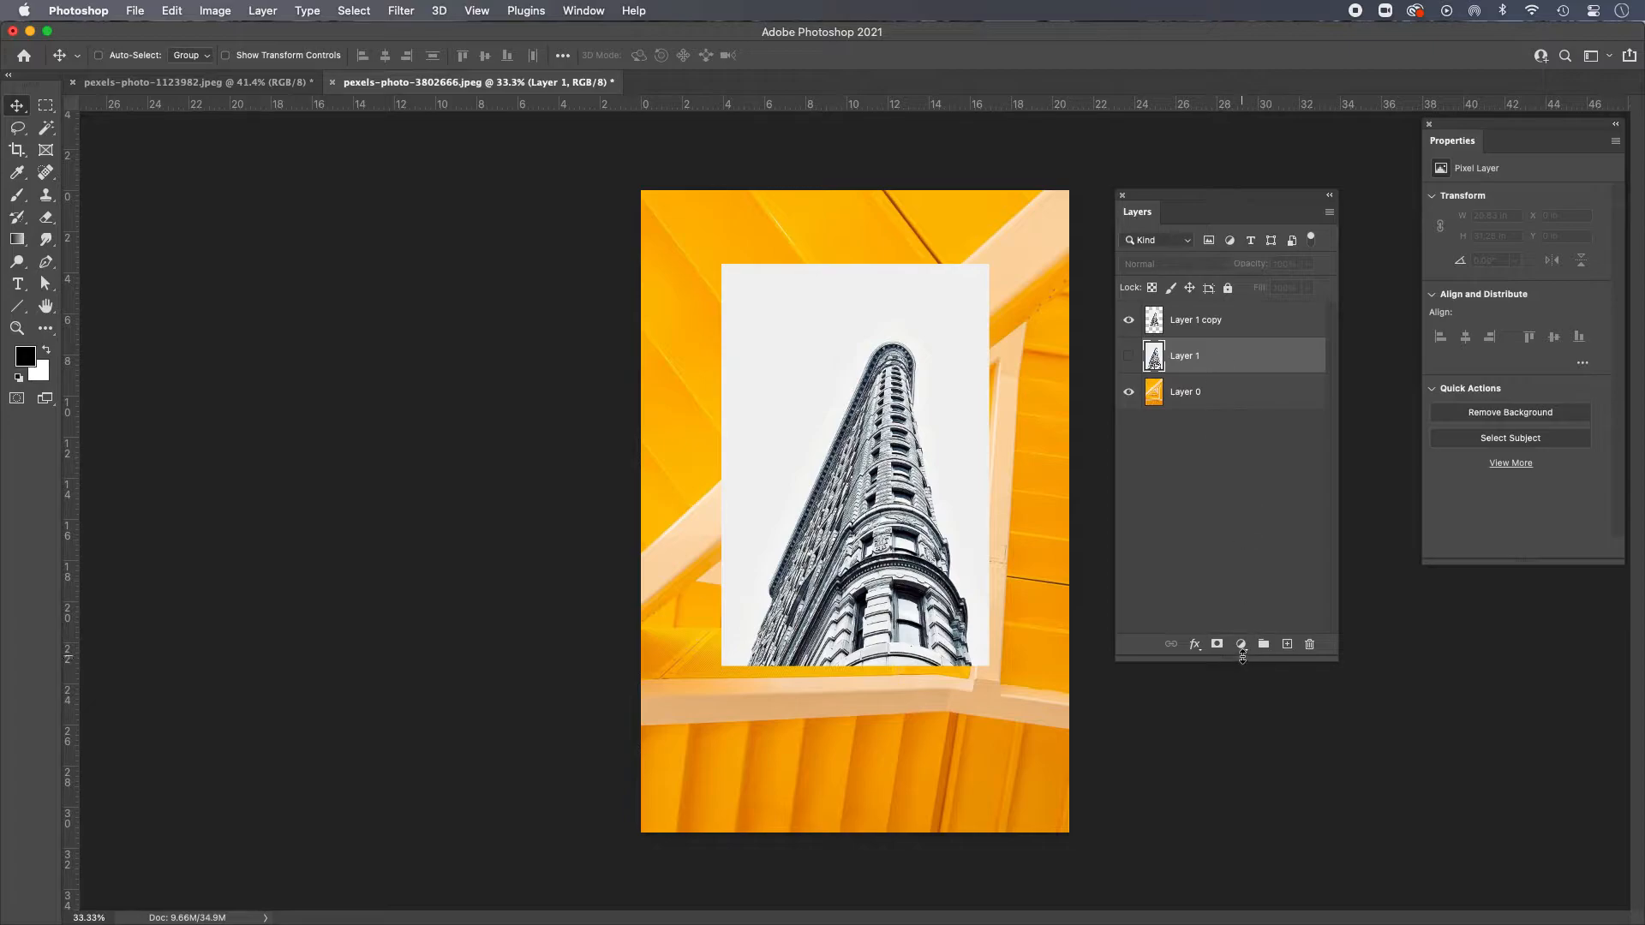
Step: Move the hidden Layer 1 below Layer 0 in the layer stack
click(1242, 645)
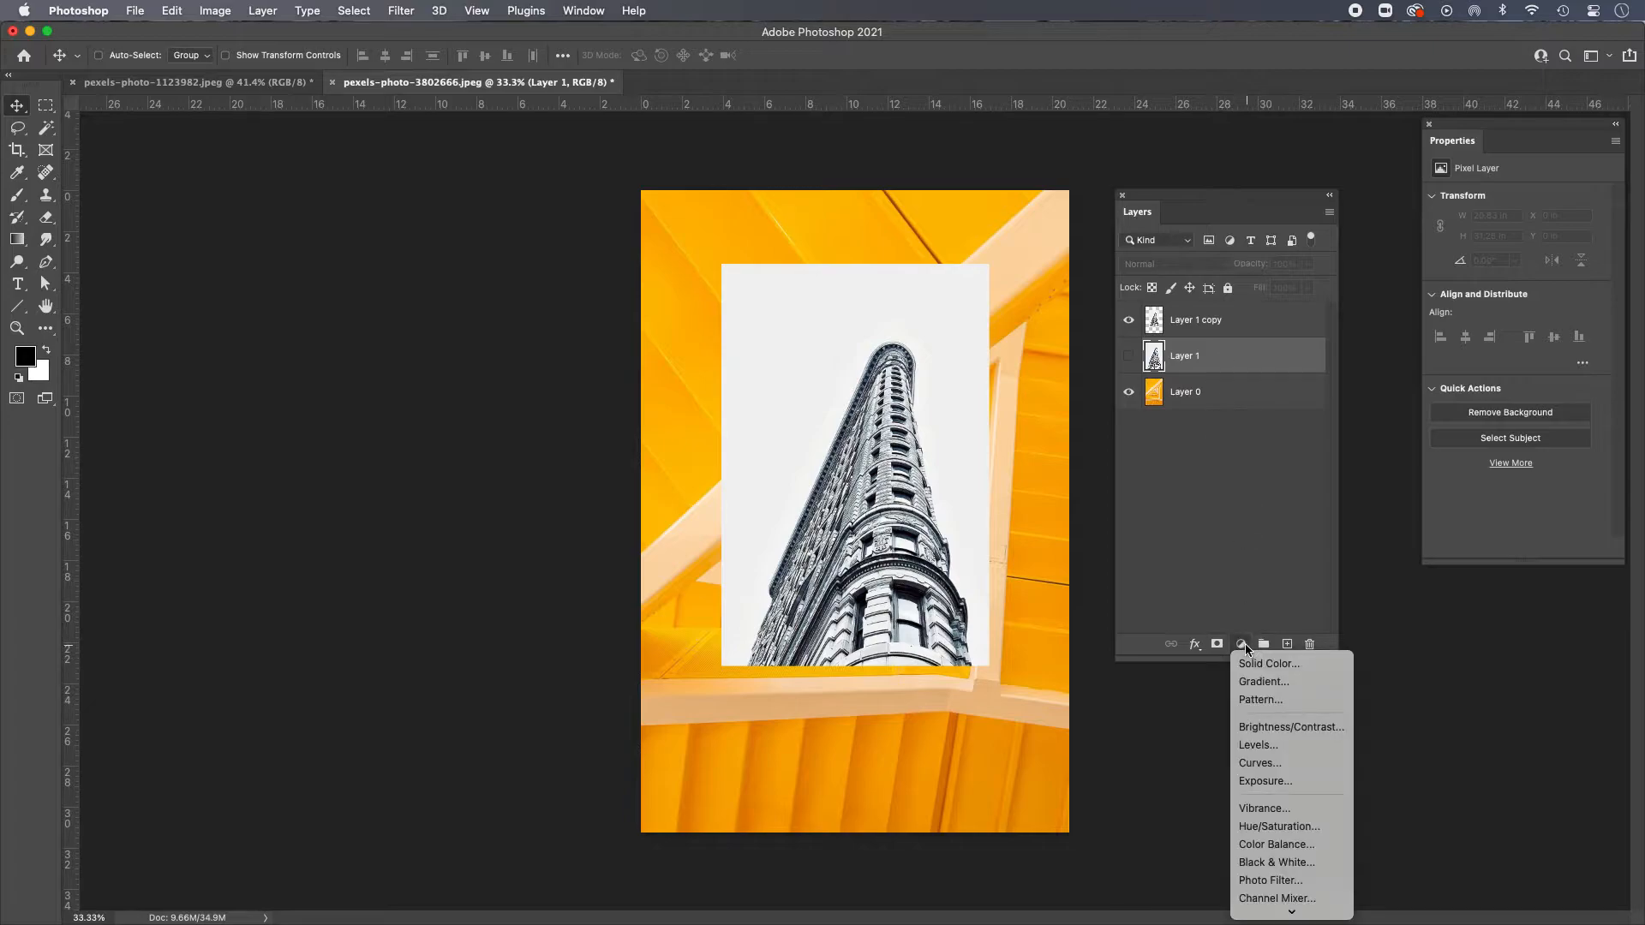
click(1212, 572)
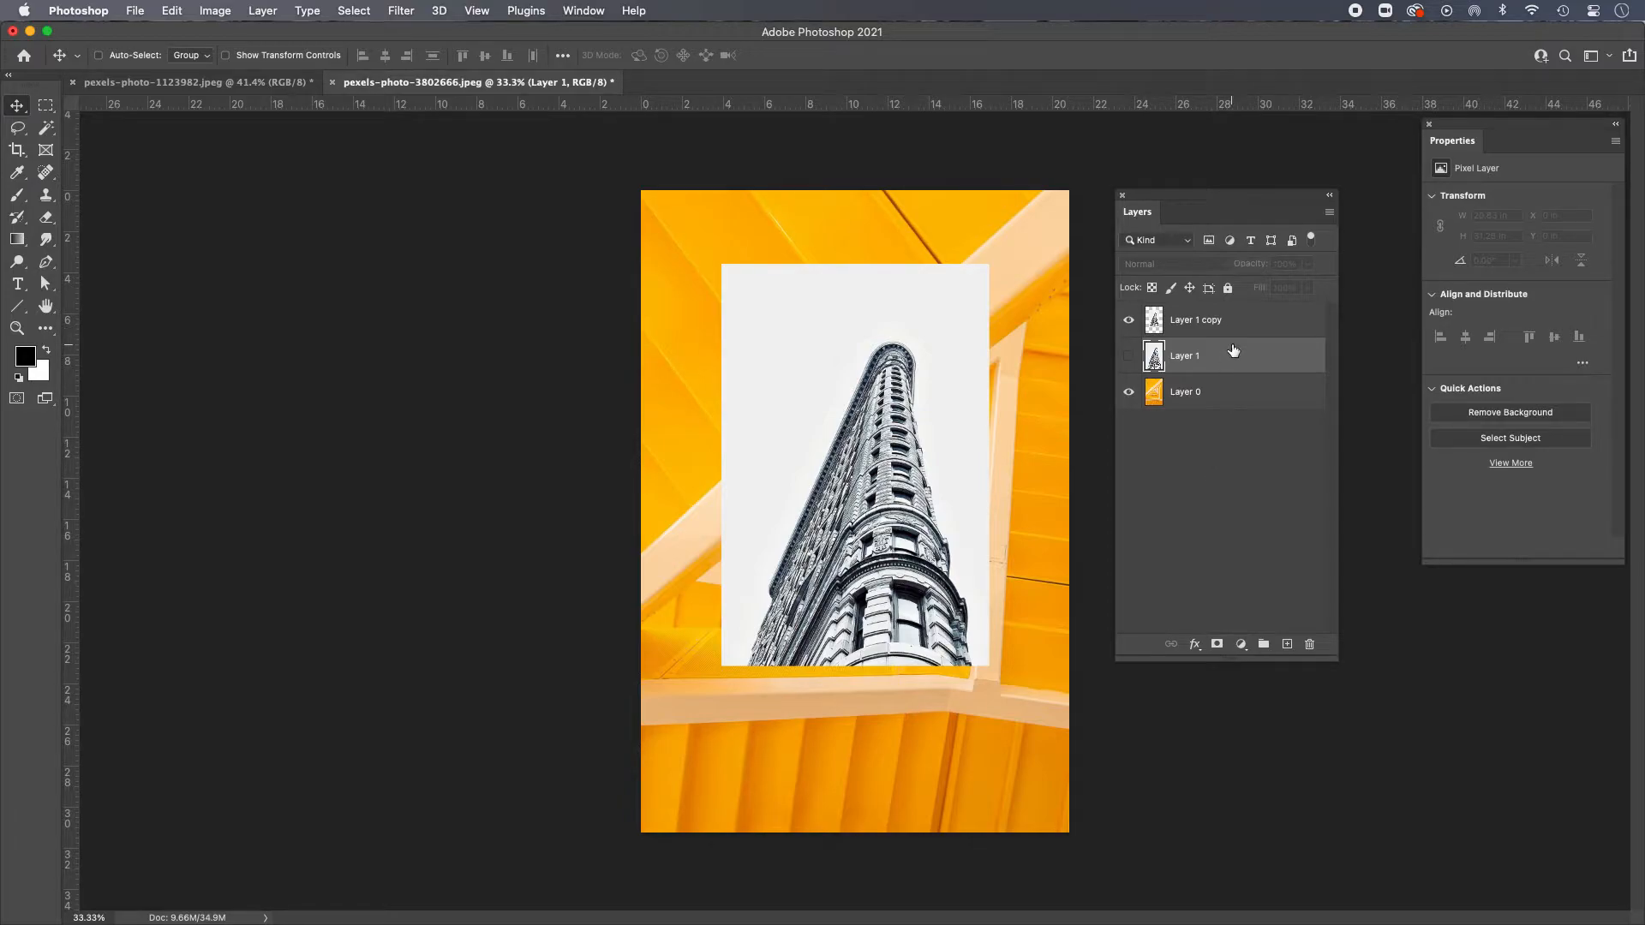
drag(1234, 350, 1239, 407)
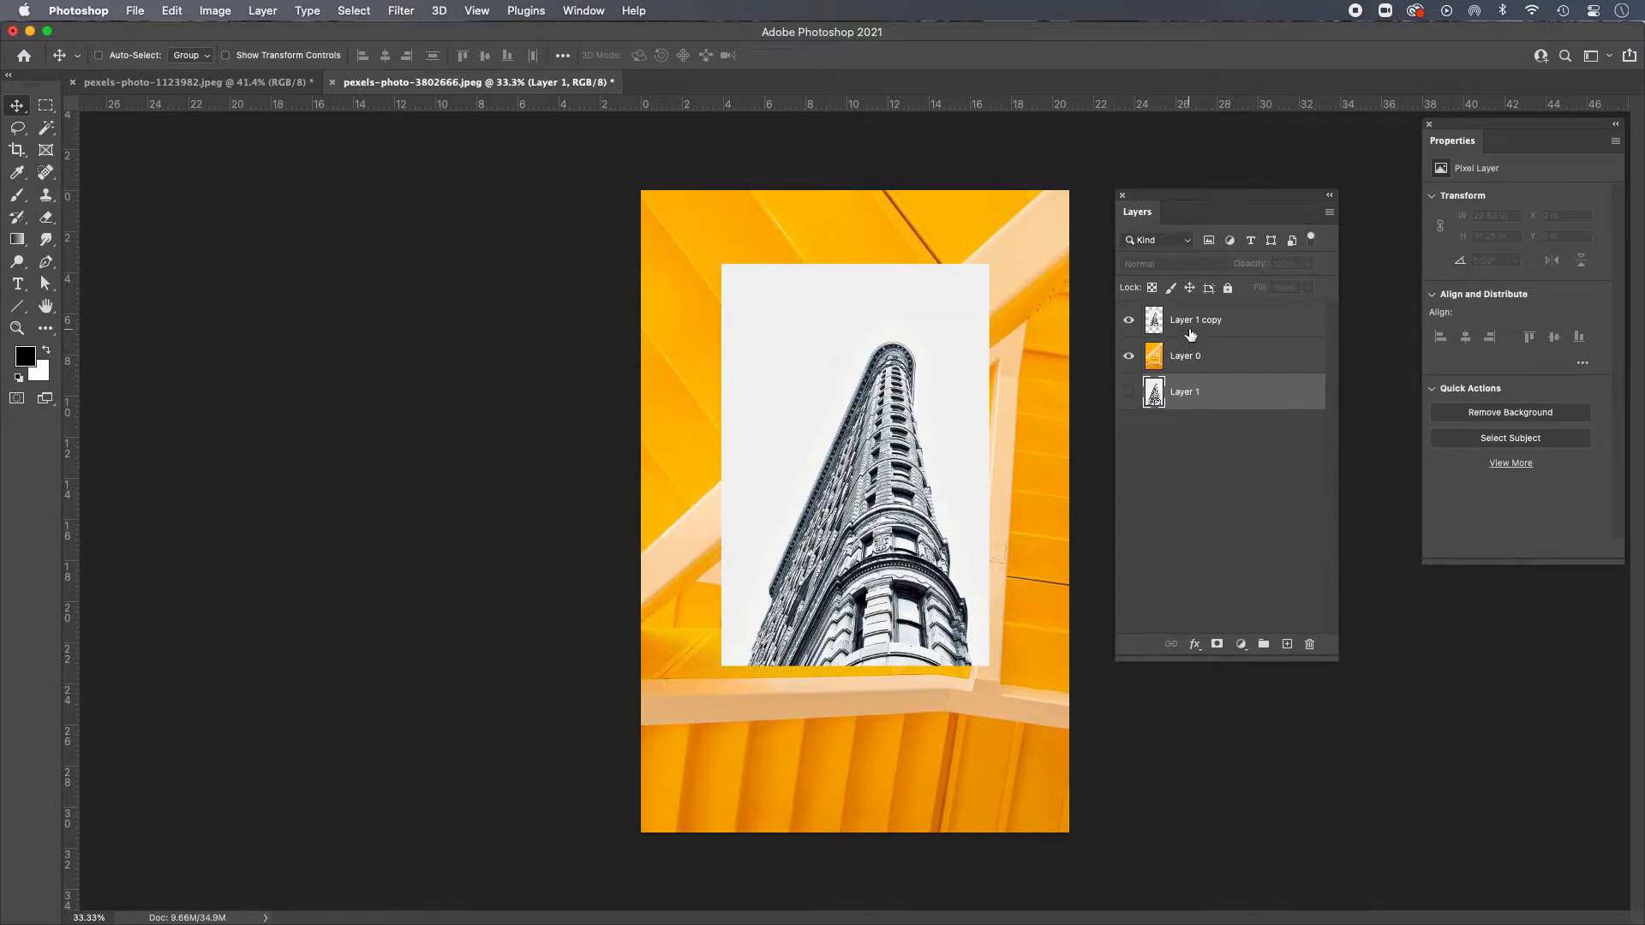
Step: Try a colorized Hue/Saturation adjustment on Layer 1 copy with hue 173, saturation 71 and lightness -35, and undo it
click(1253, 326)
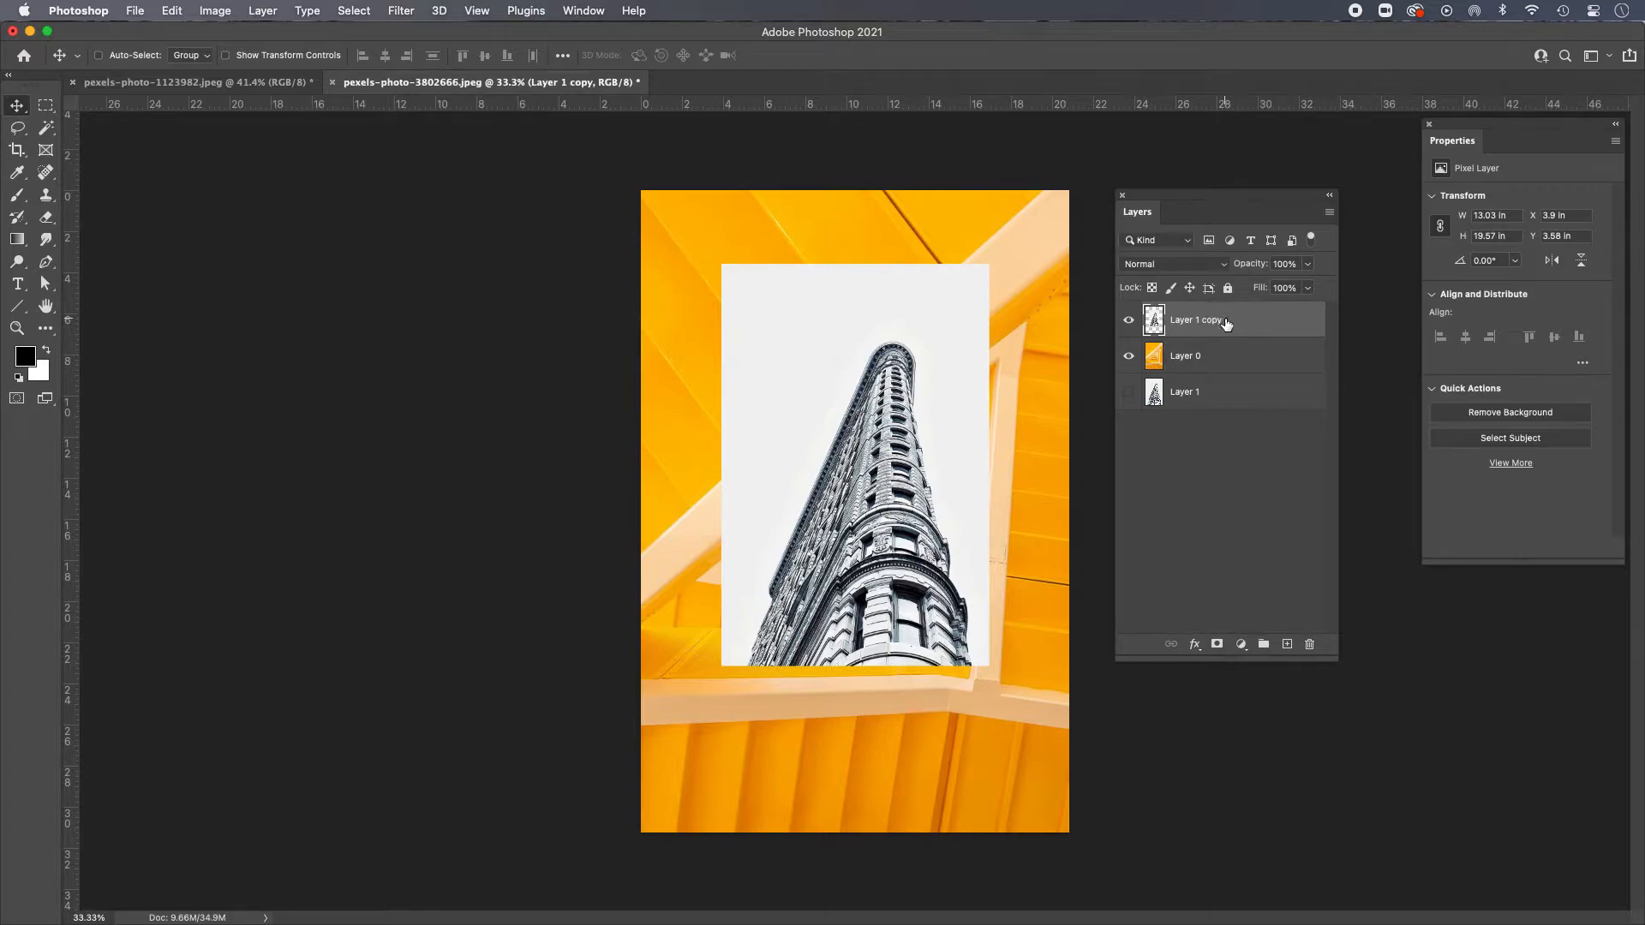
click(215, 12)
mouse_move(229, 64)
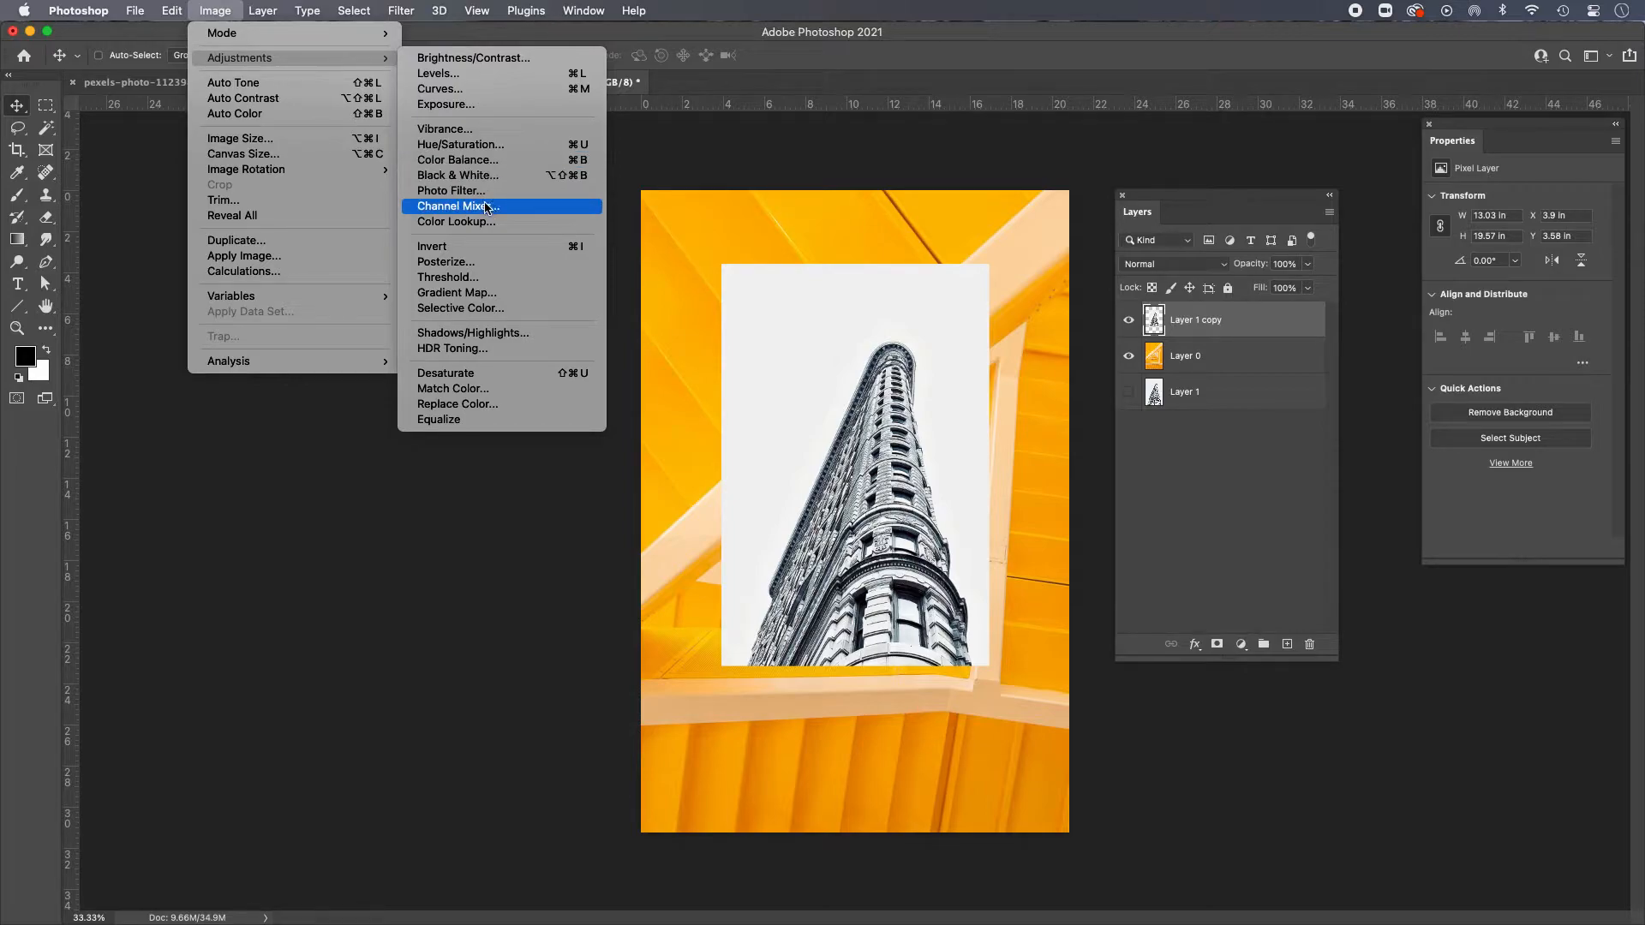
click(477, 150)
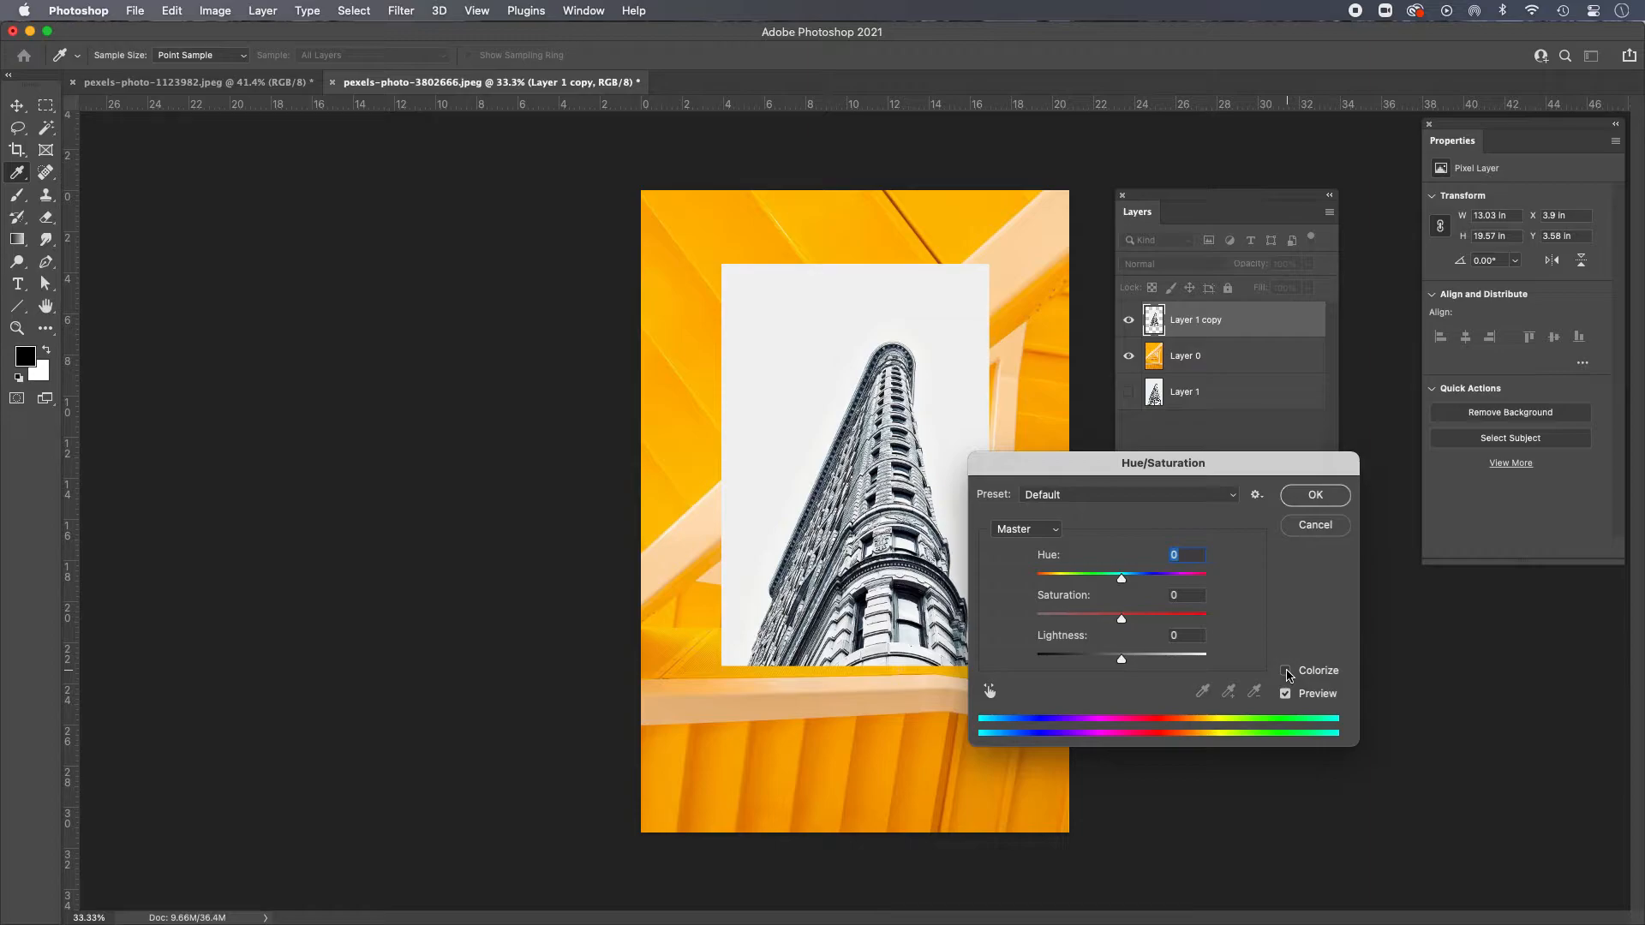
click(1287, 672)
click(1287, 672)
click(1289, 674)
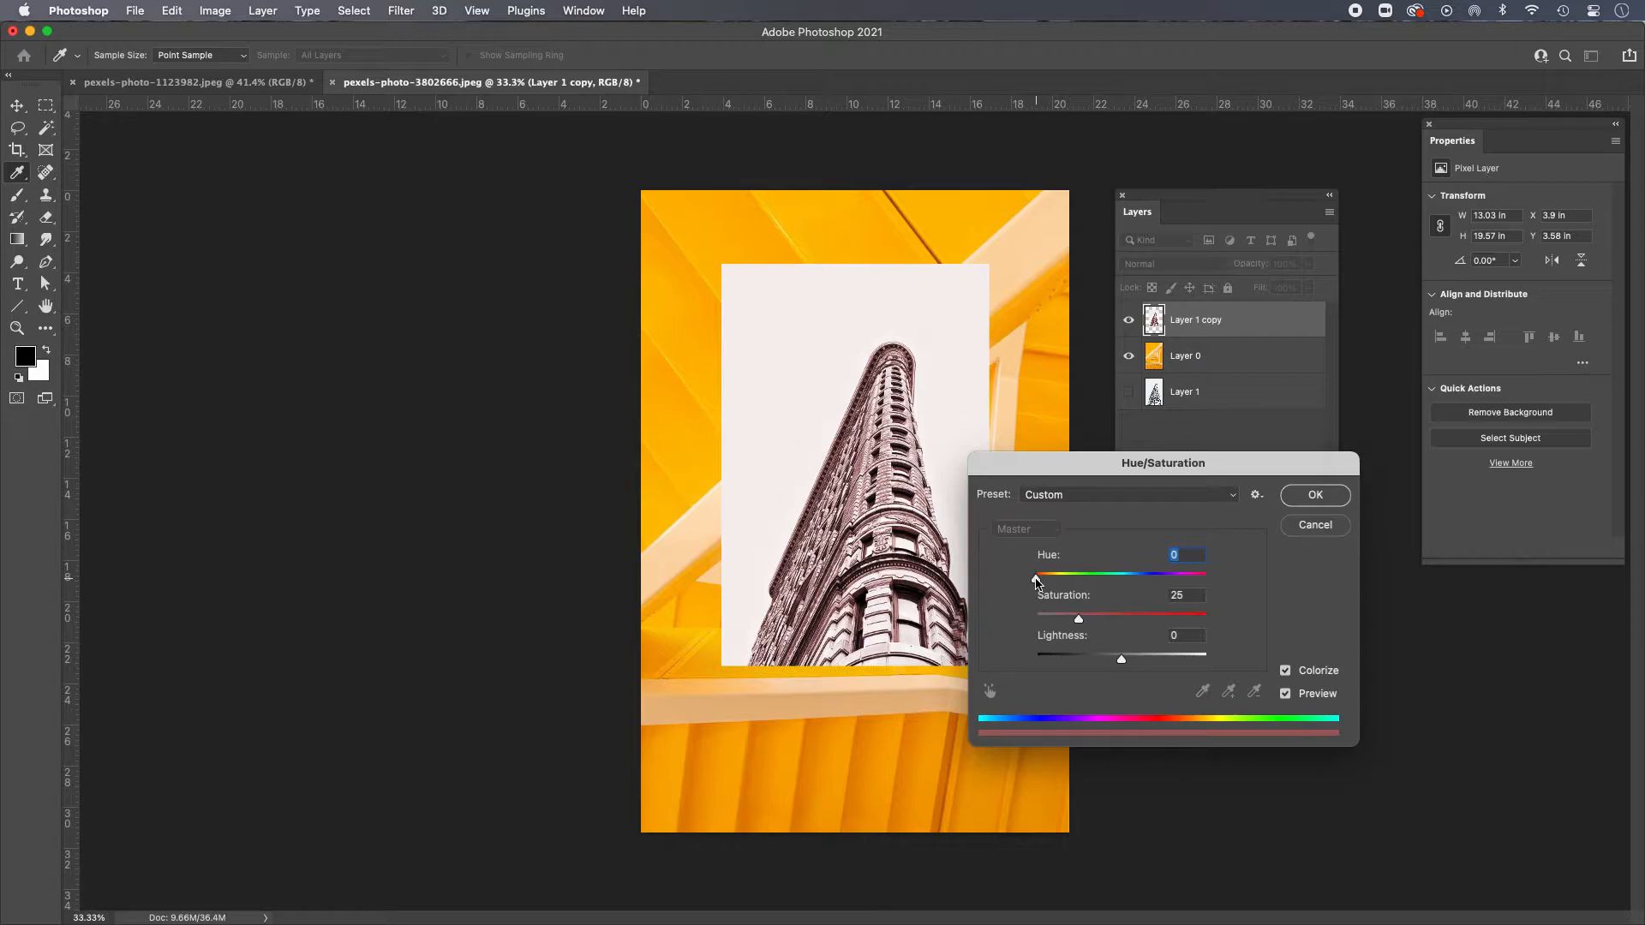
drag(1036, 580, 1093, 661)
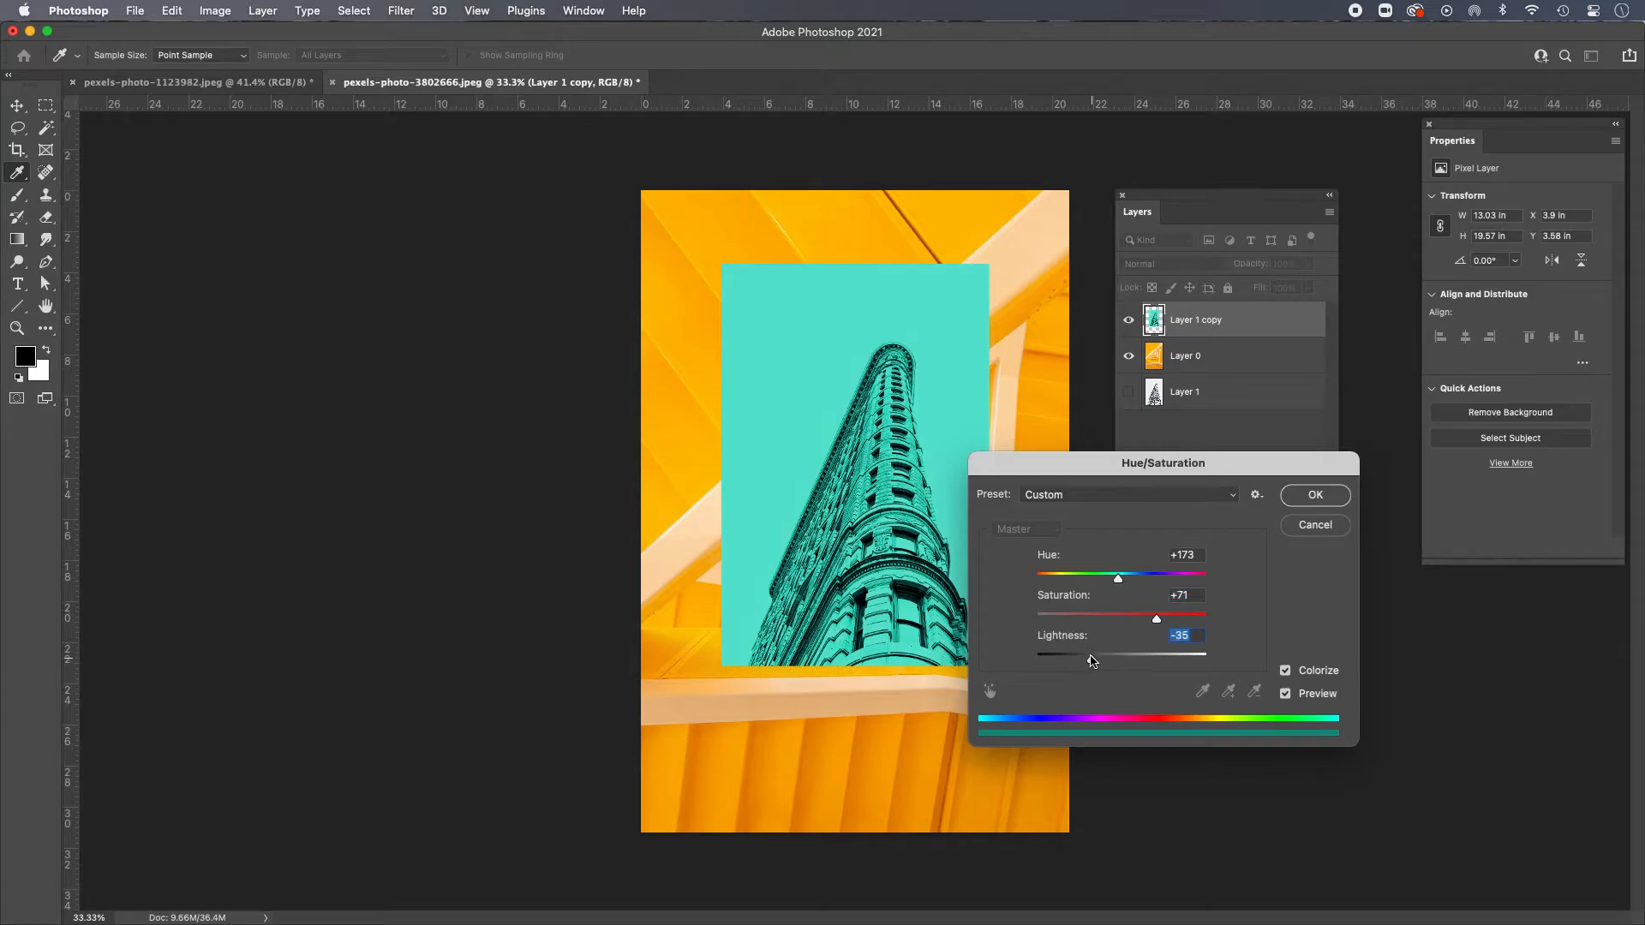
click(1316, 495)
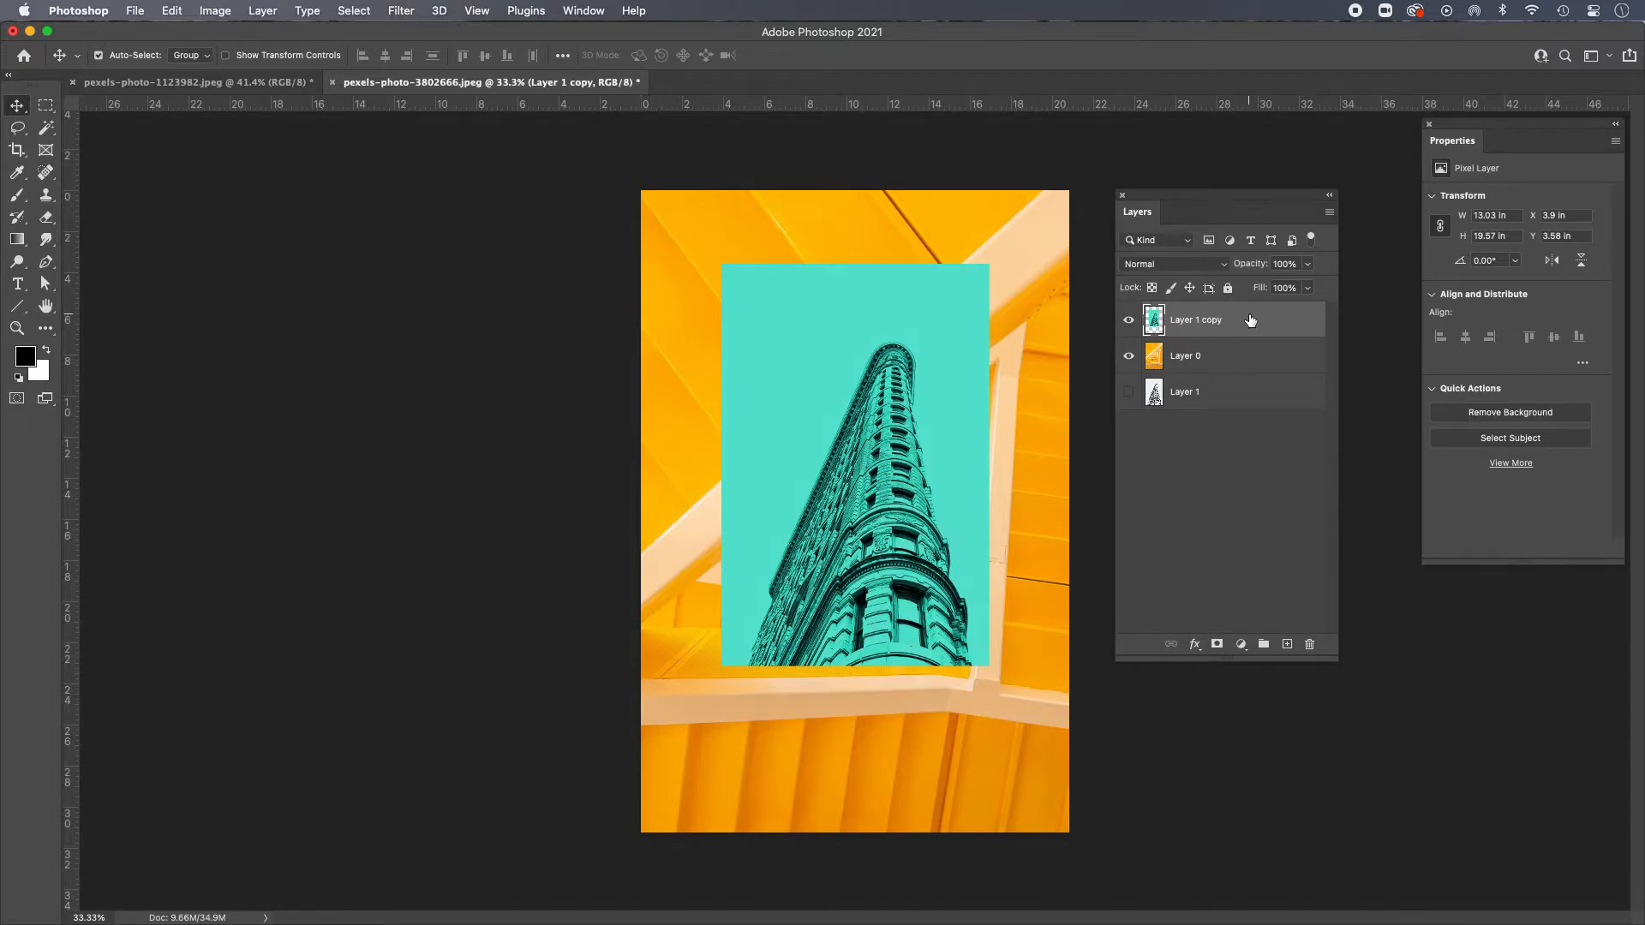
key(super+z)
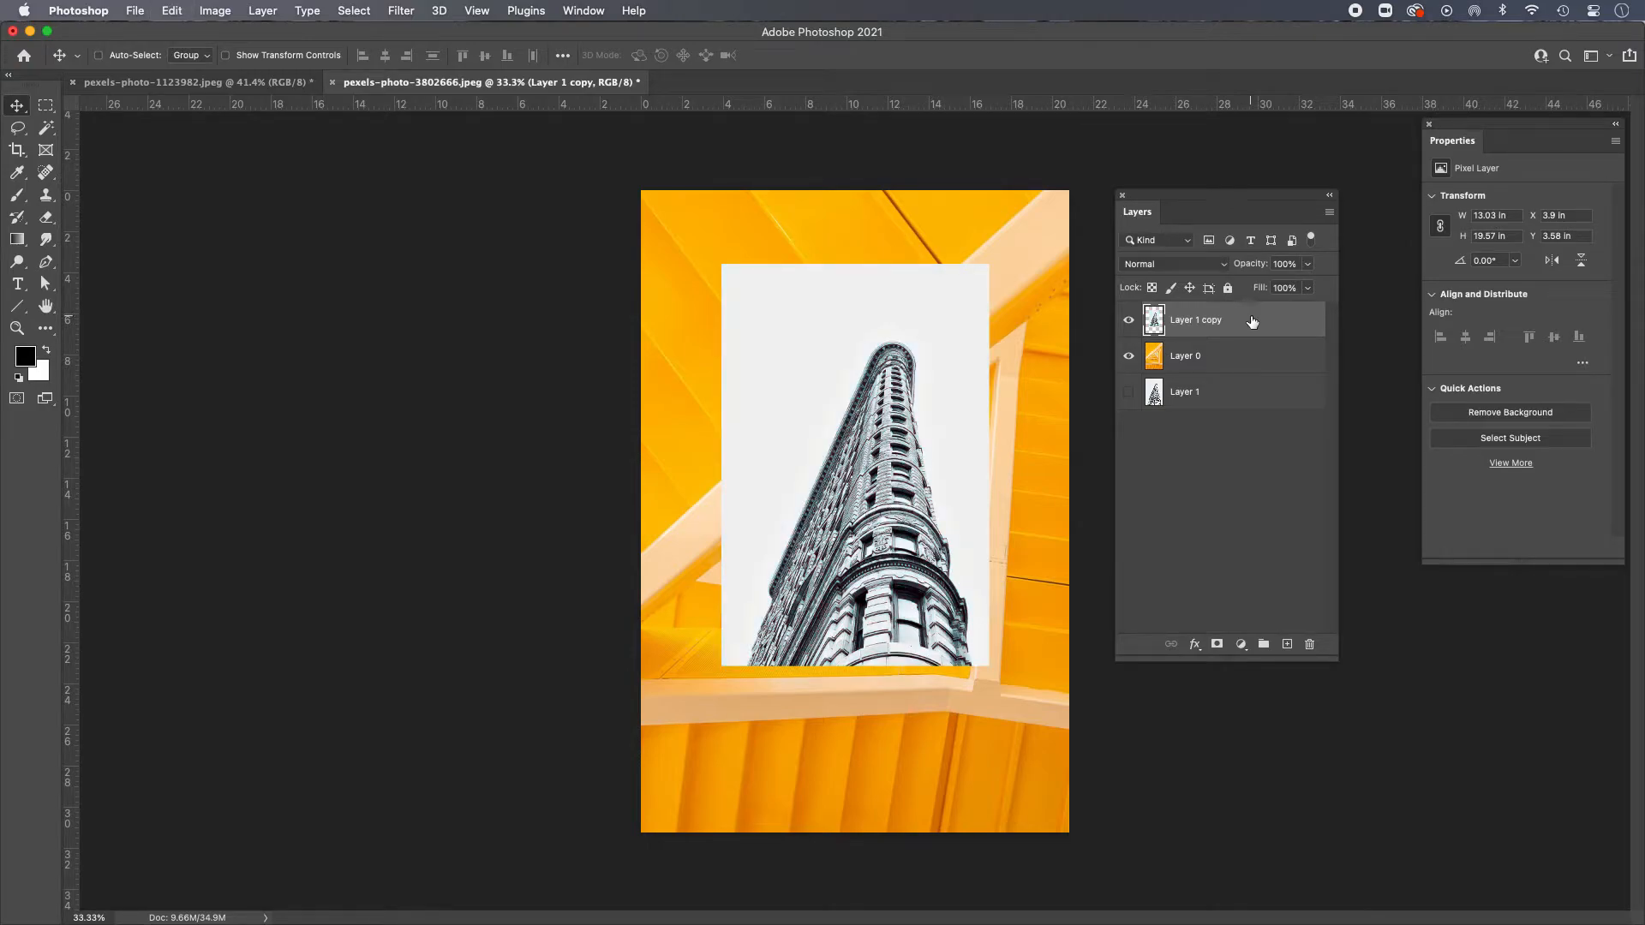
click(215, 10)
mouse_move(240, 63)
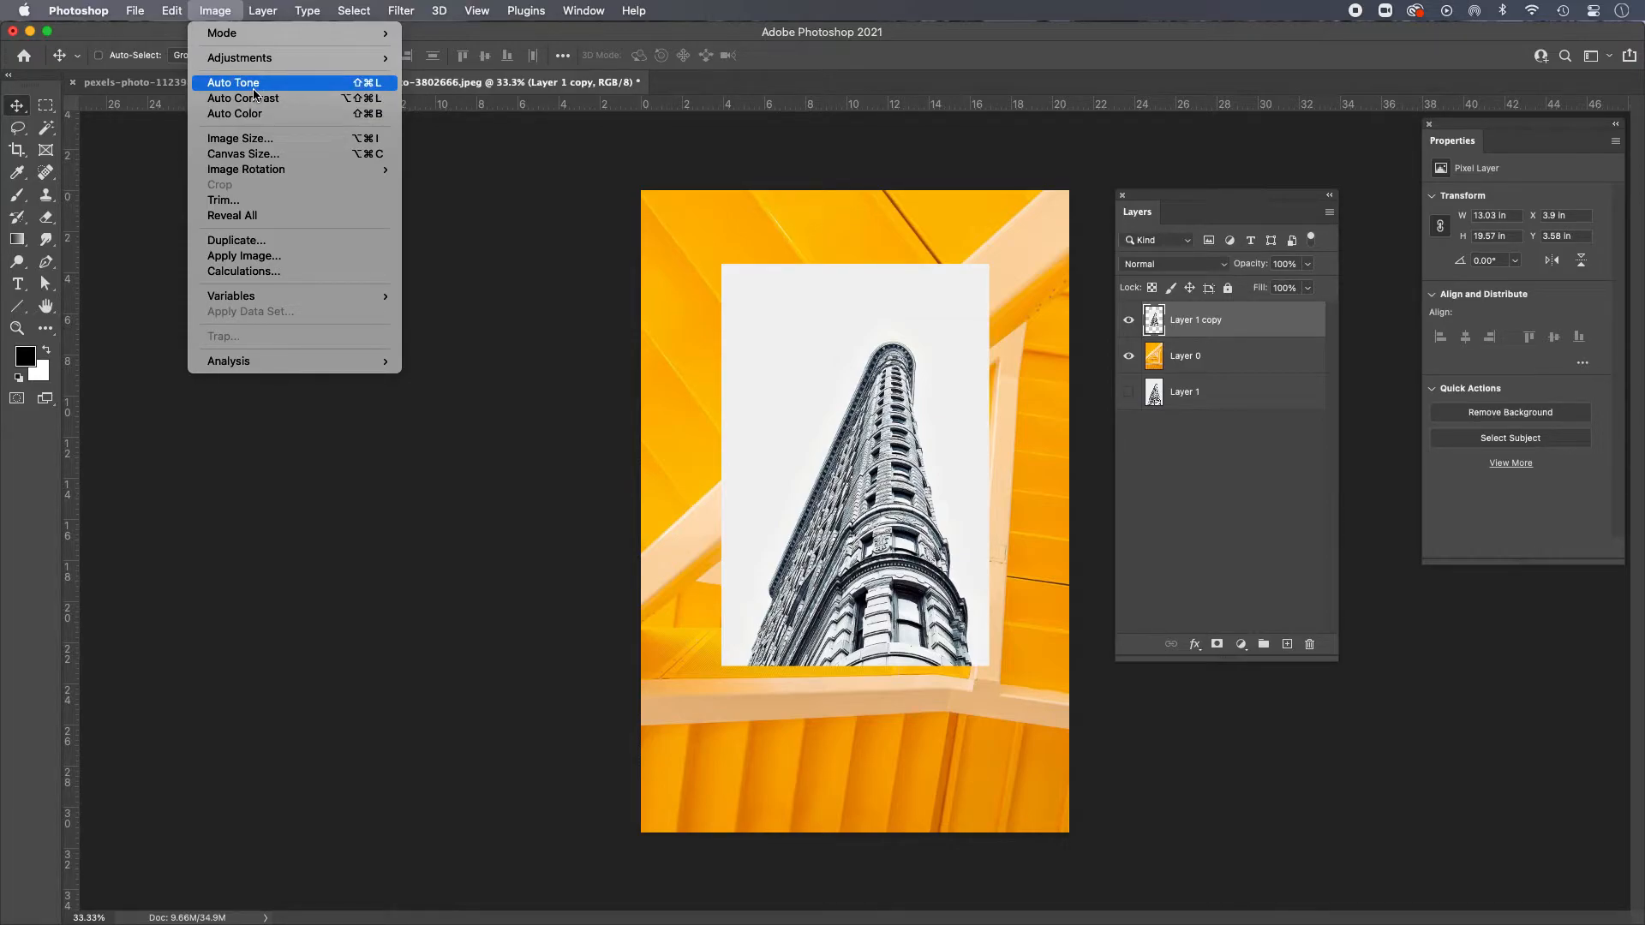
click(217, 8)
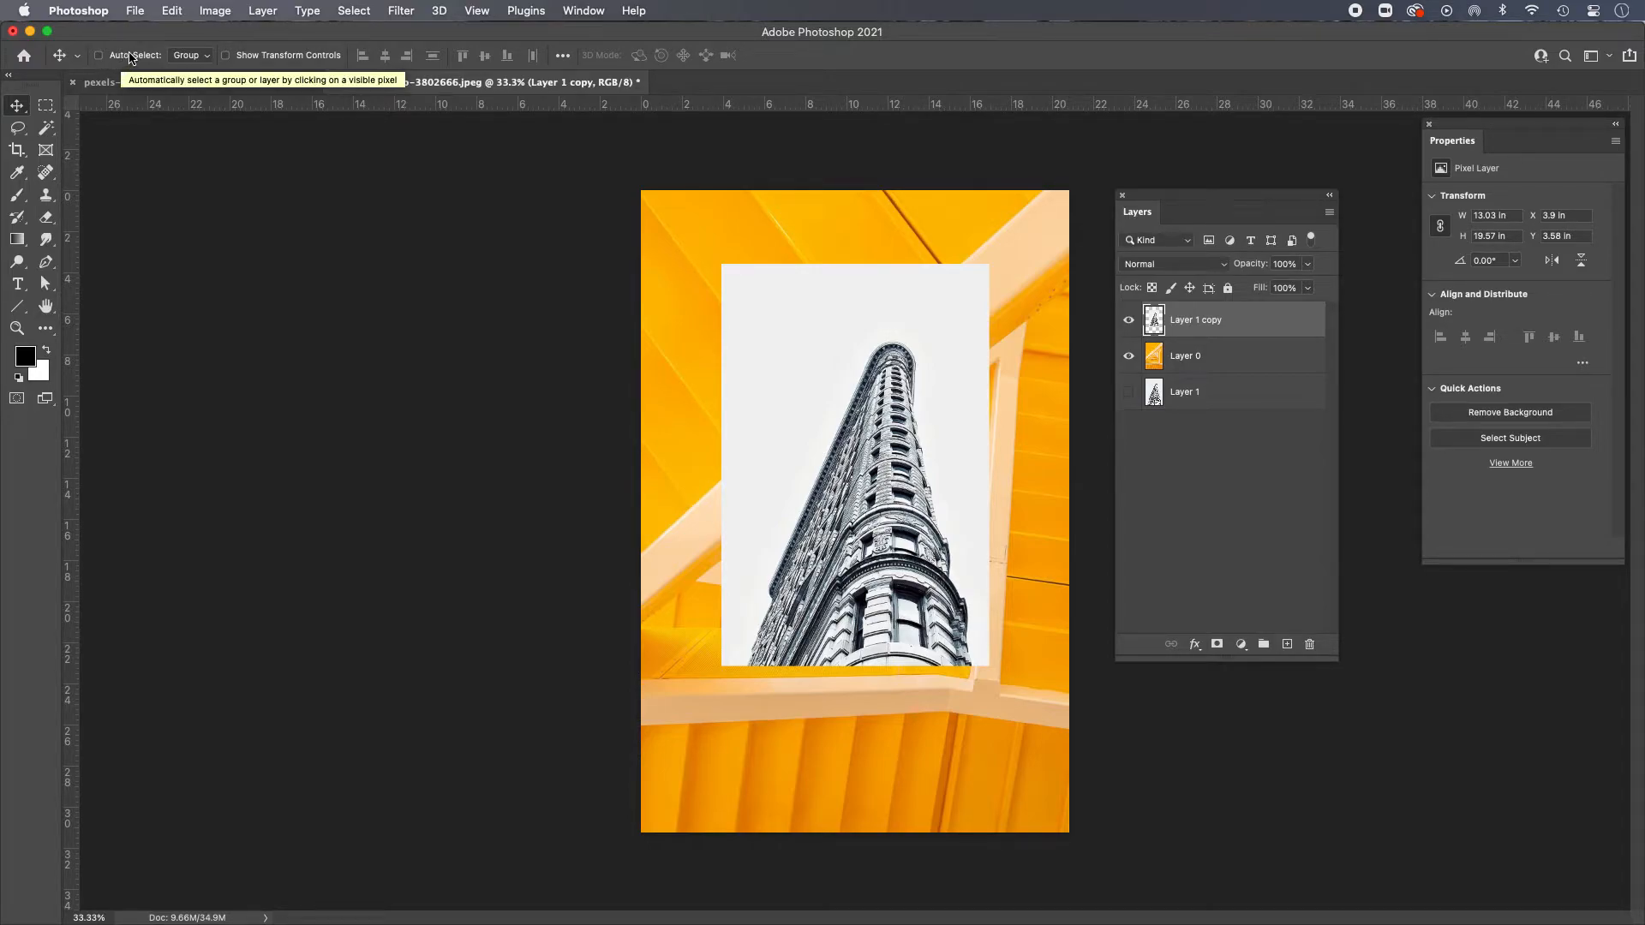
click(215, 10)
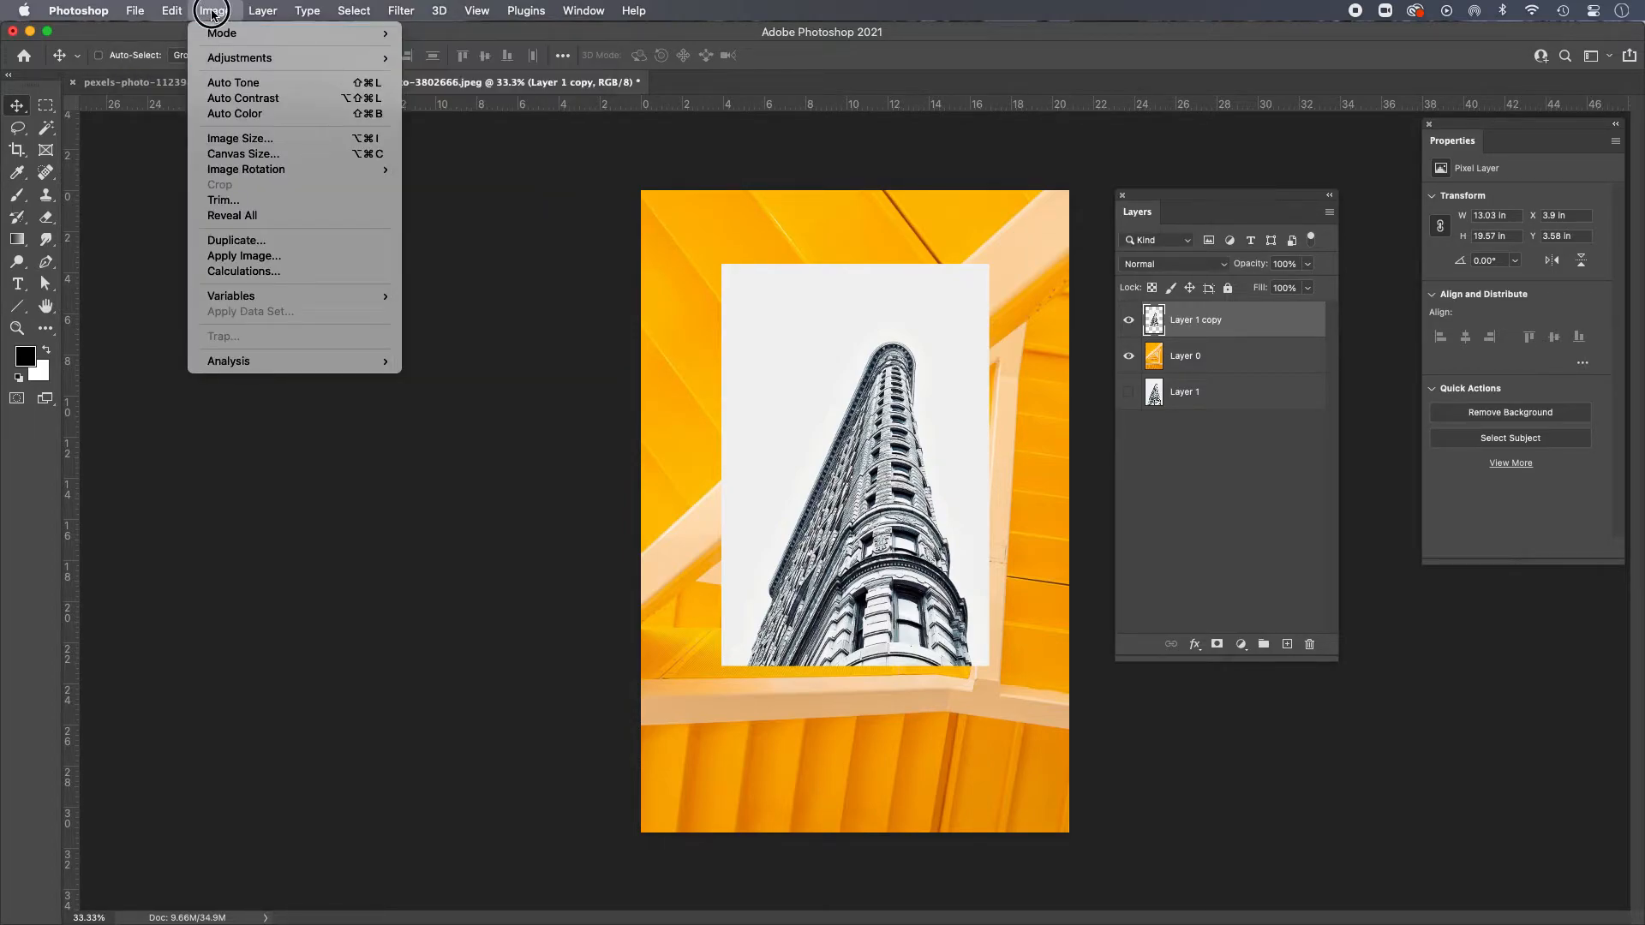
click(215, 10)
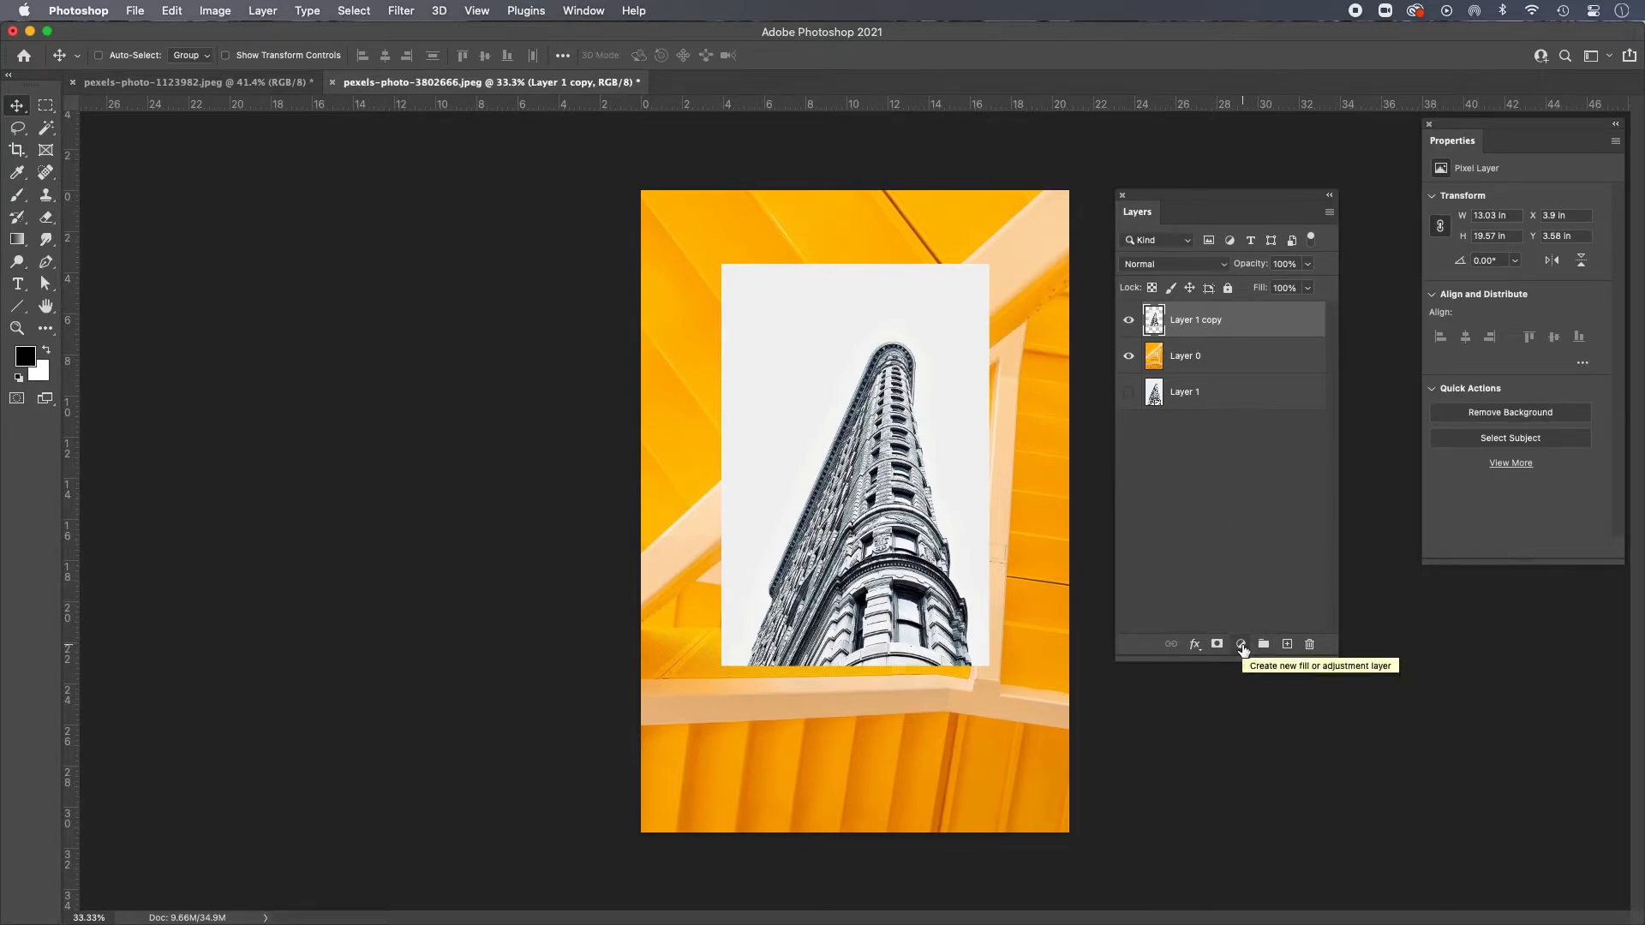
Step: Add a Hue/Saturation adjustment layer above Layer 1 copy and place its properties beside the layer list
click(1241, 644)
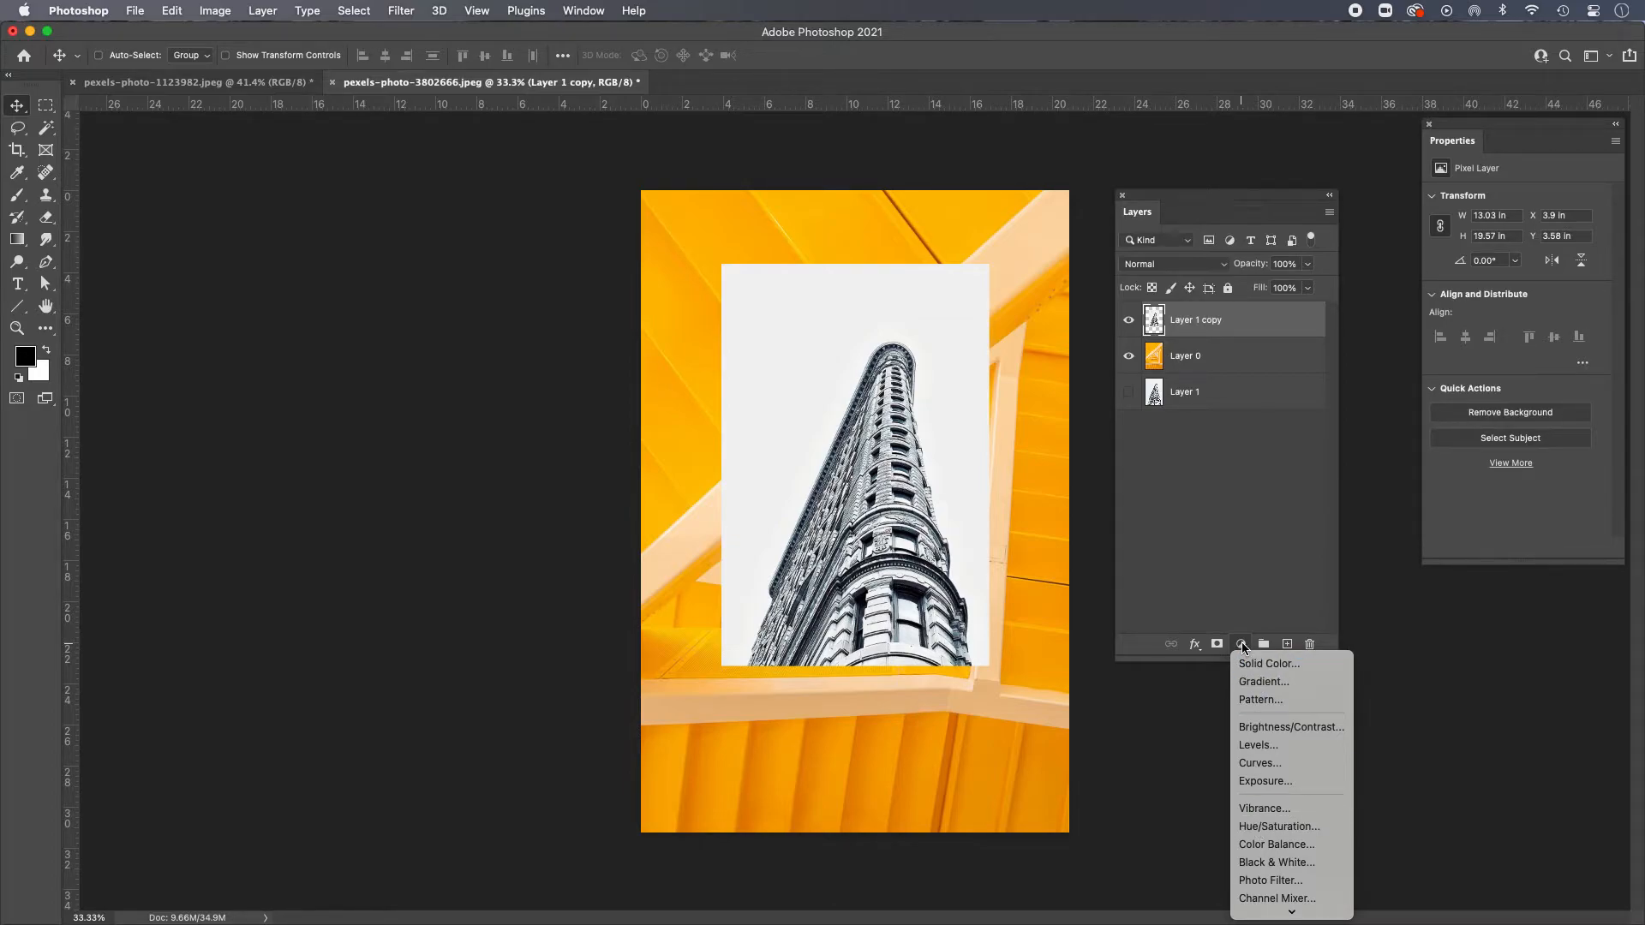
click(1271, 827)
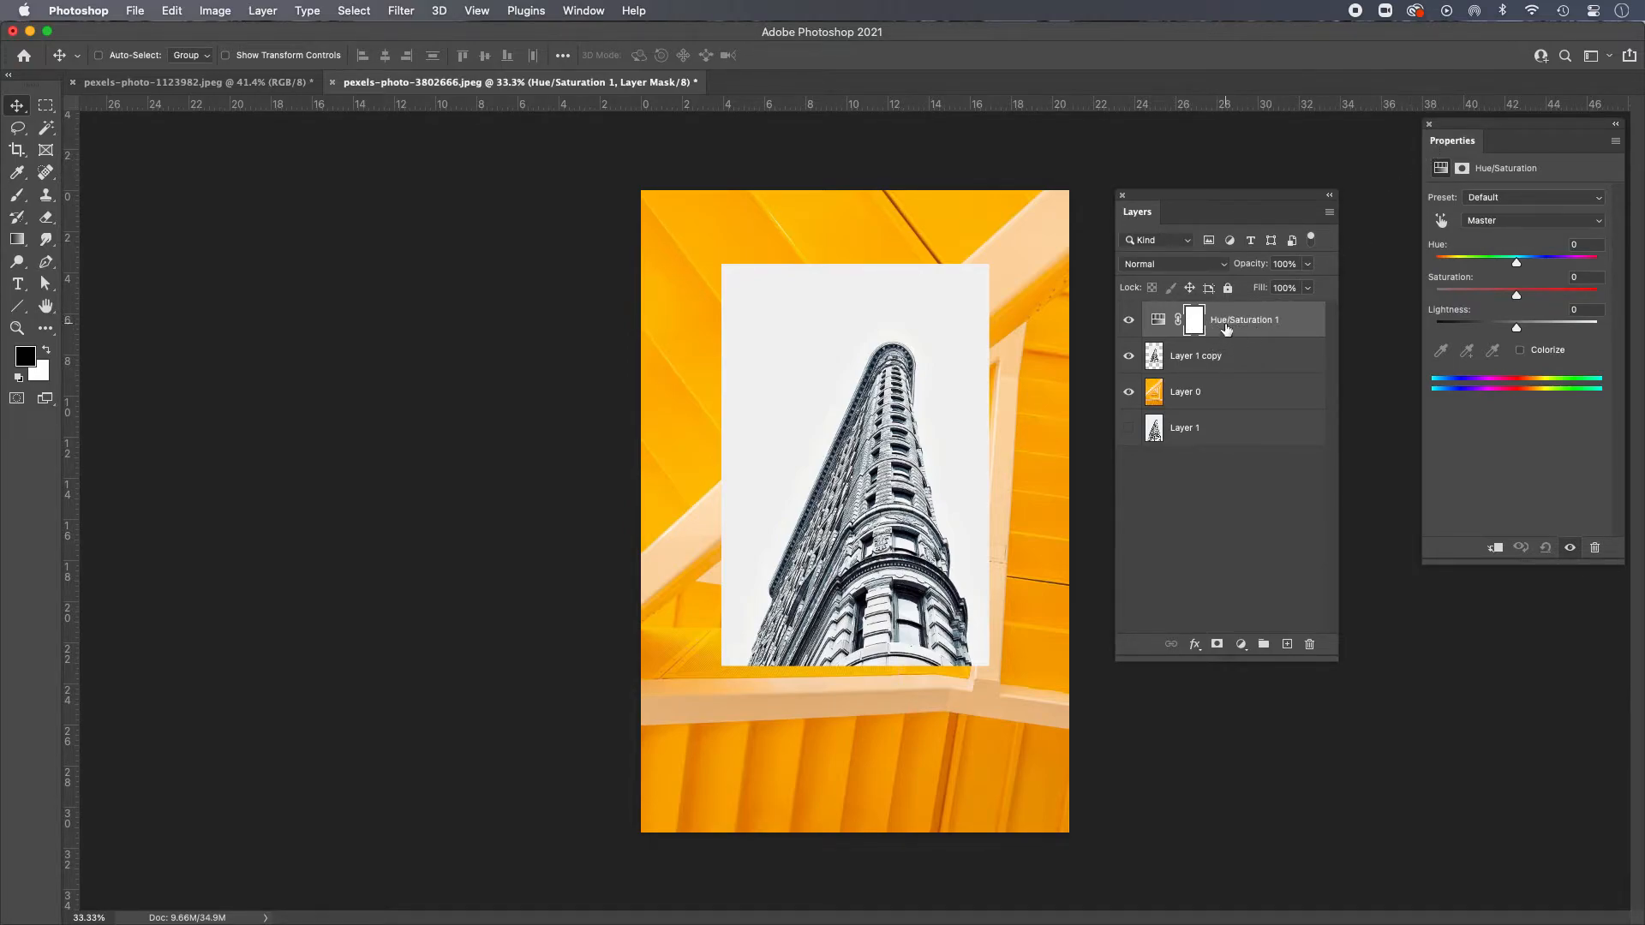
drag(1483, 129, 1402, 198)
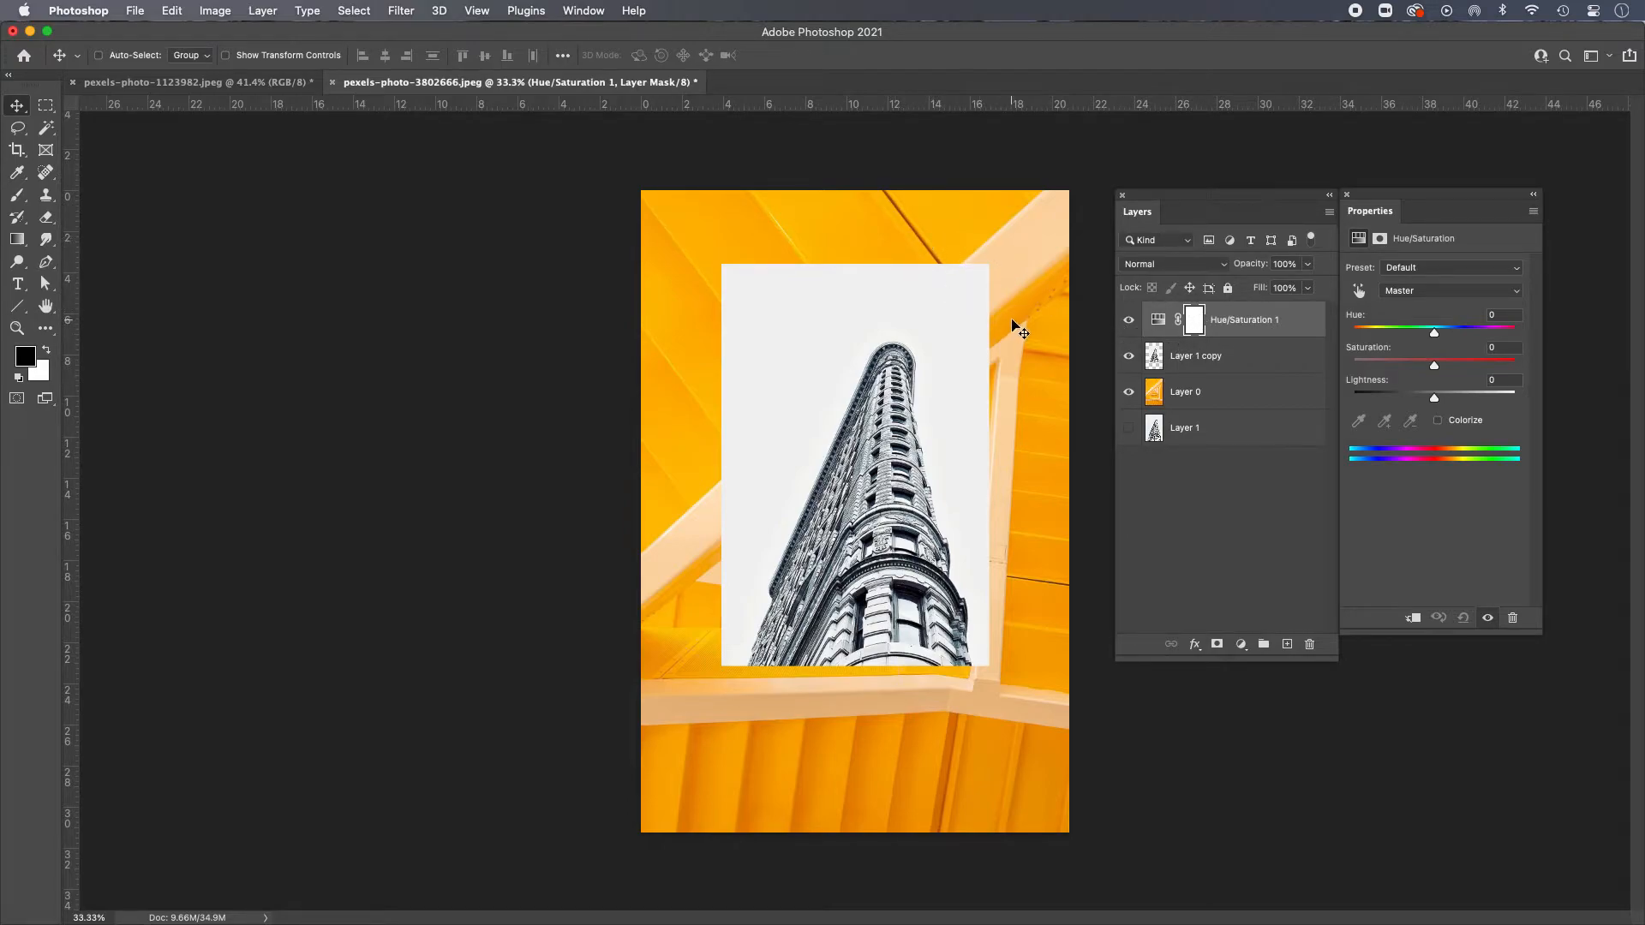
Step: Colorize the Hue/Saturation adjustment layer with hue 136, saturation 28 and lightness -40, and delete that layer
click(1438, 421)
click(1354, 333)
drag(1354, 334, 1414, 334)
drag(1436, 393, 1402, 396)
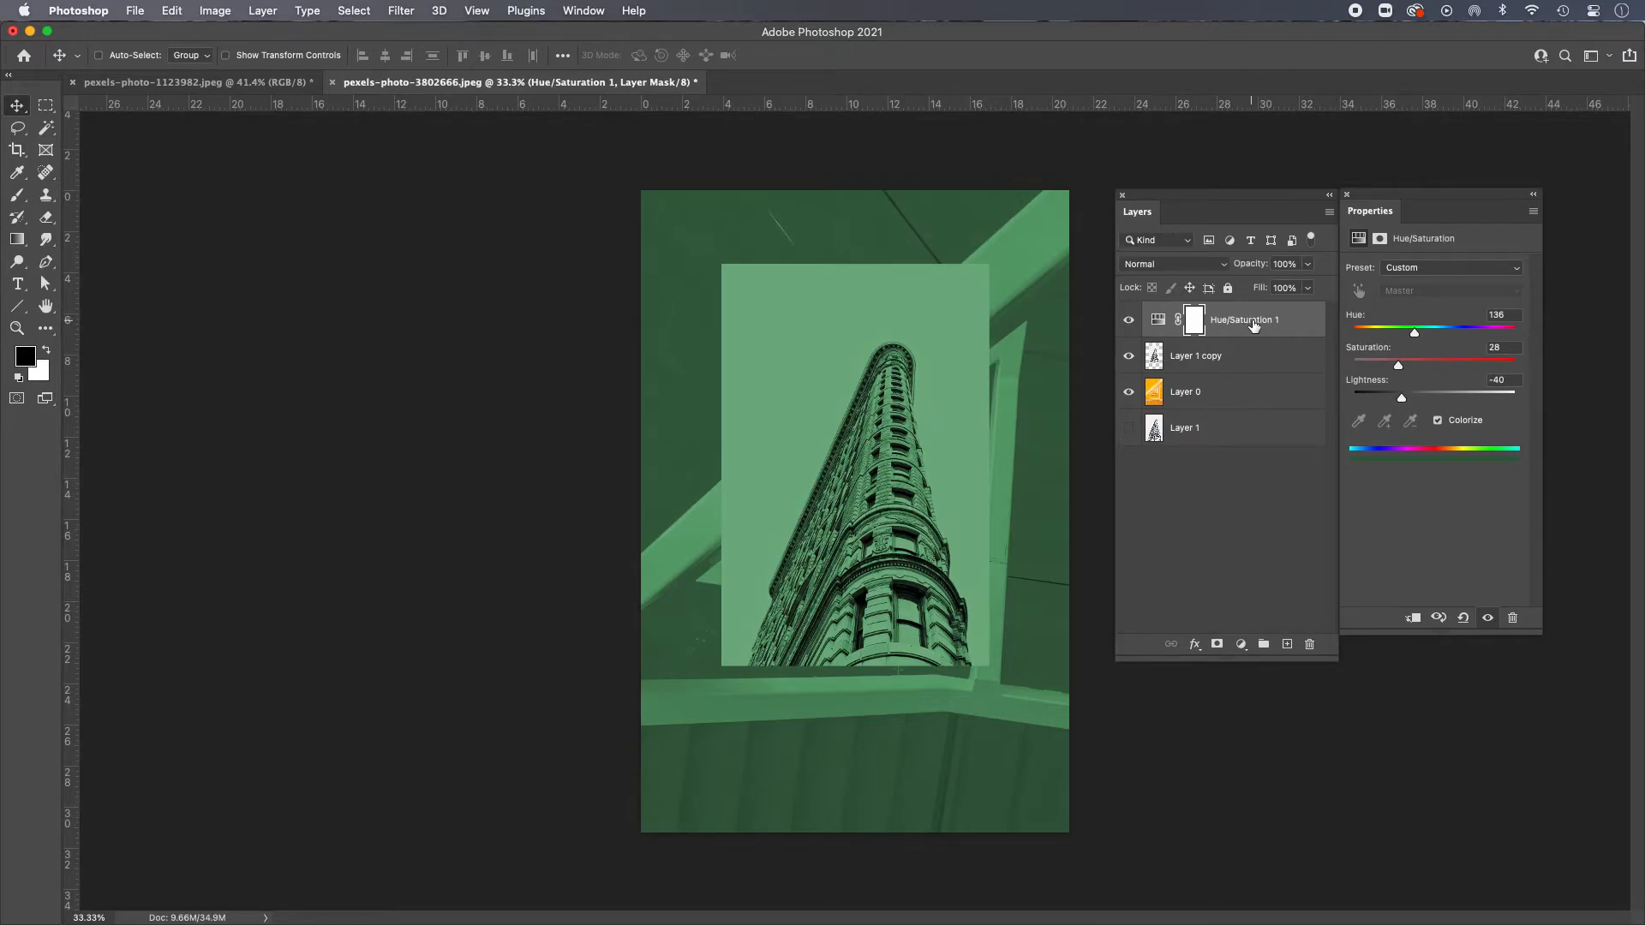
drag(1236, 322, 1308, 646)
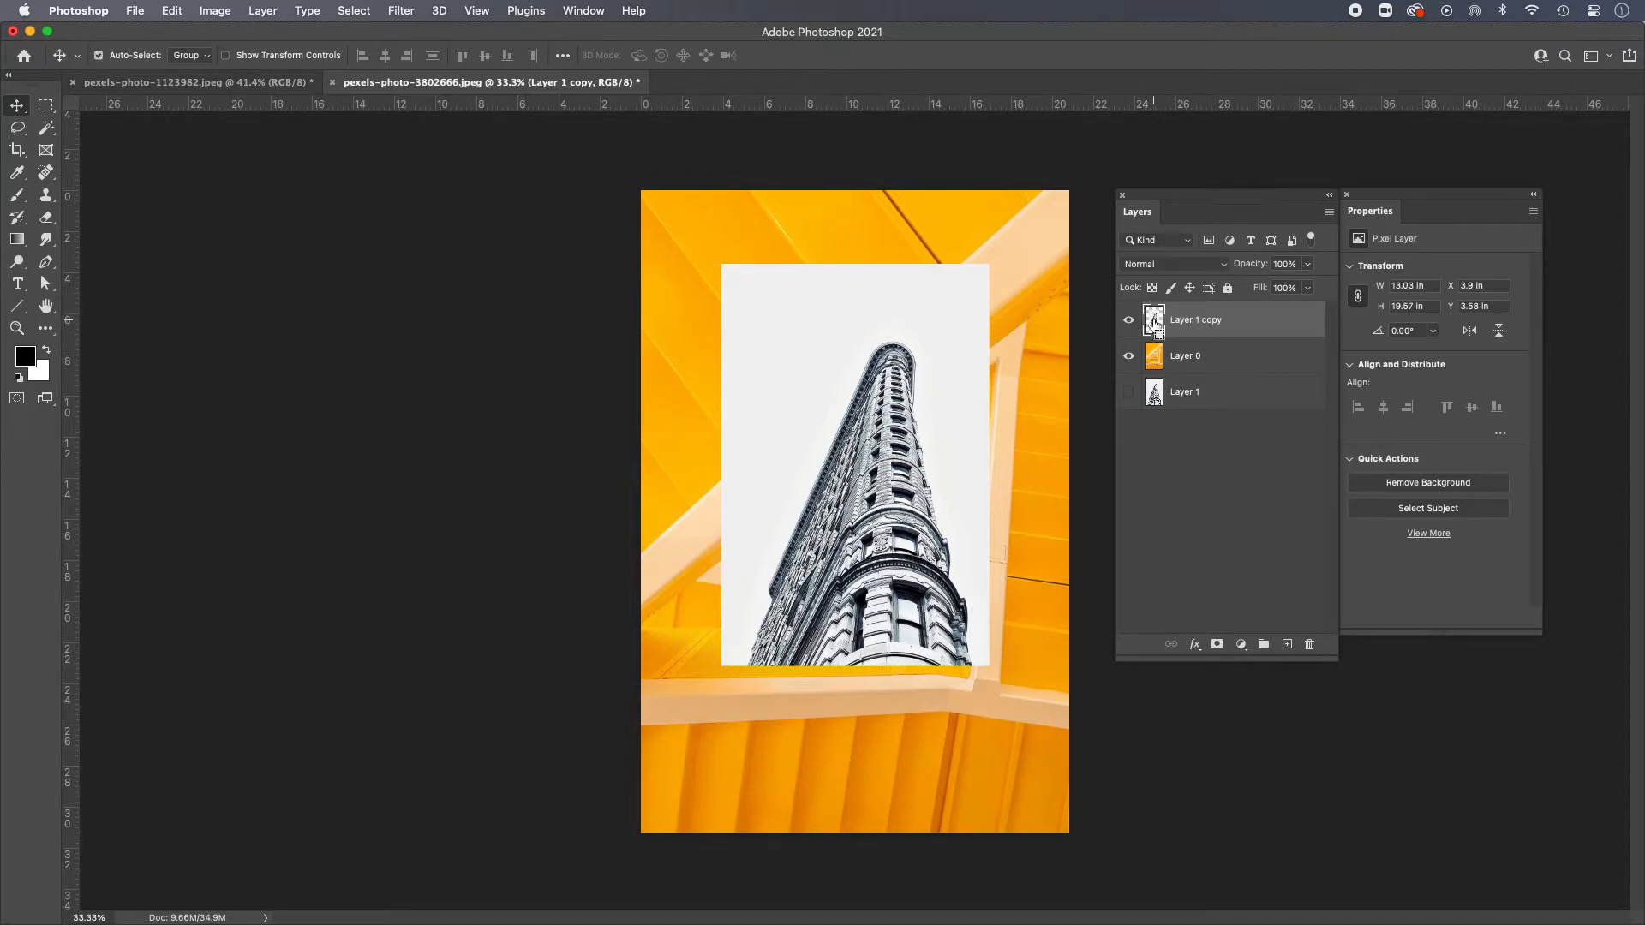
Step: Load the outline of Layer 1 copy as a selection and replace it with the outline of Layer 0
super+click(1155, 323)
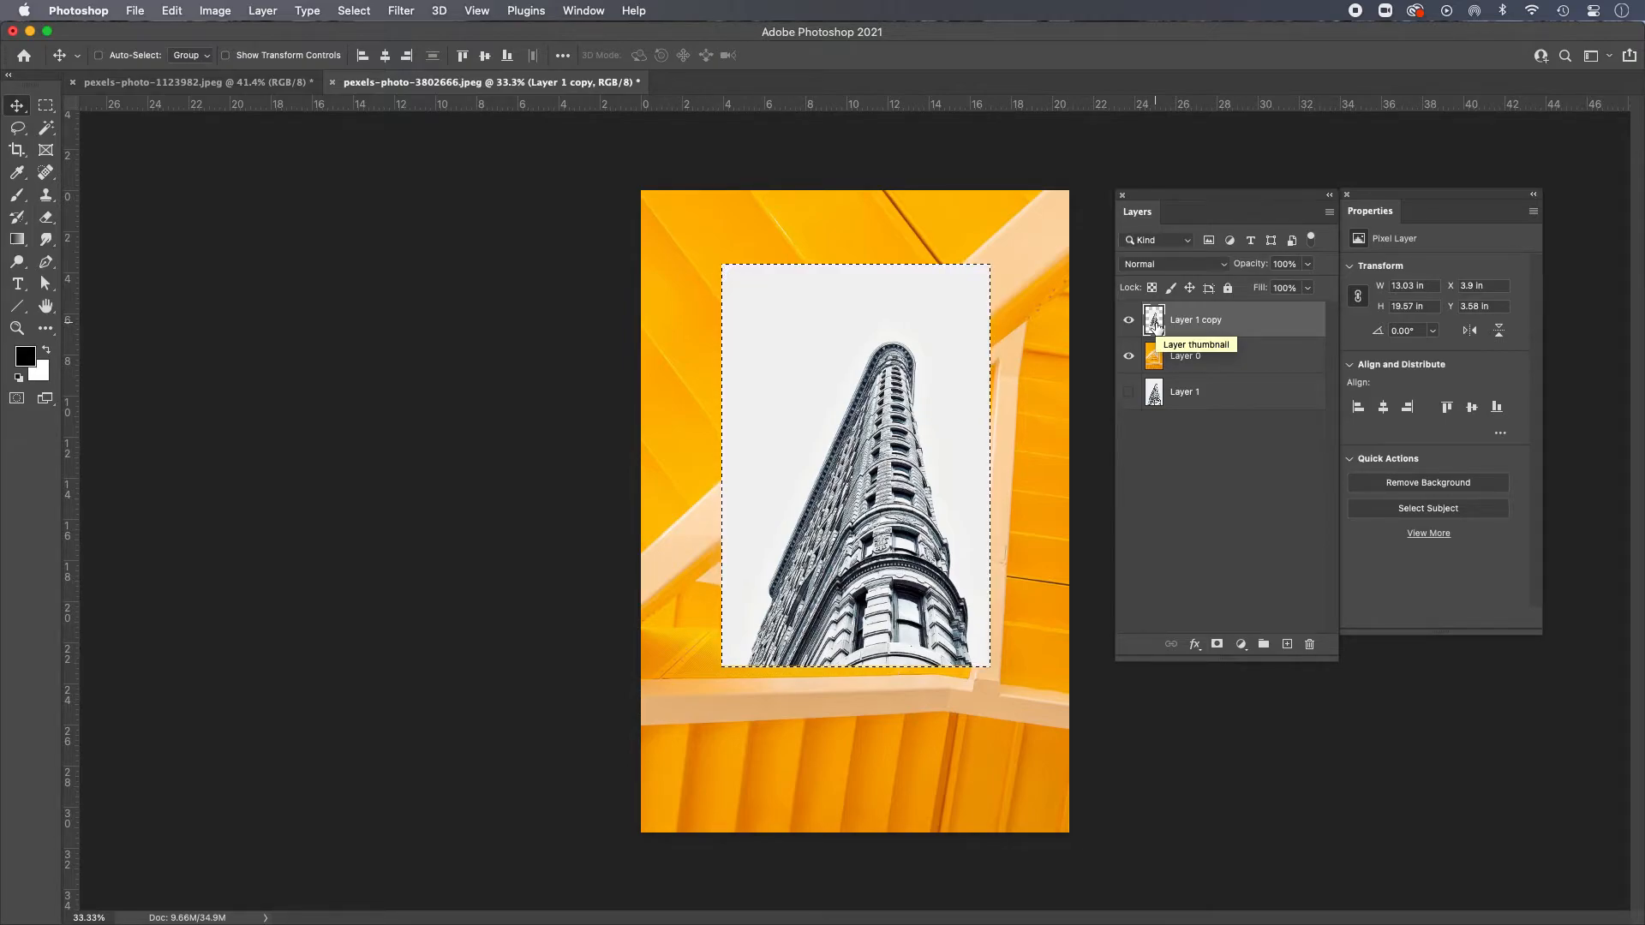
super+click(1161, 363)
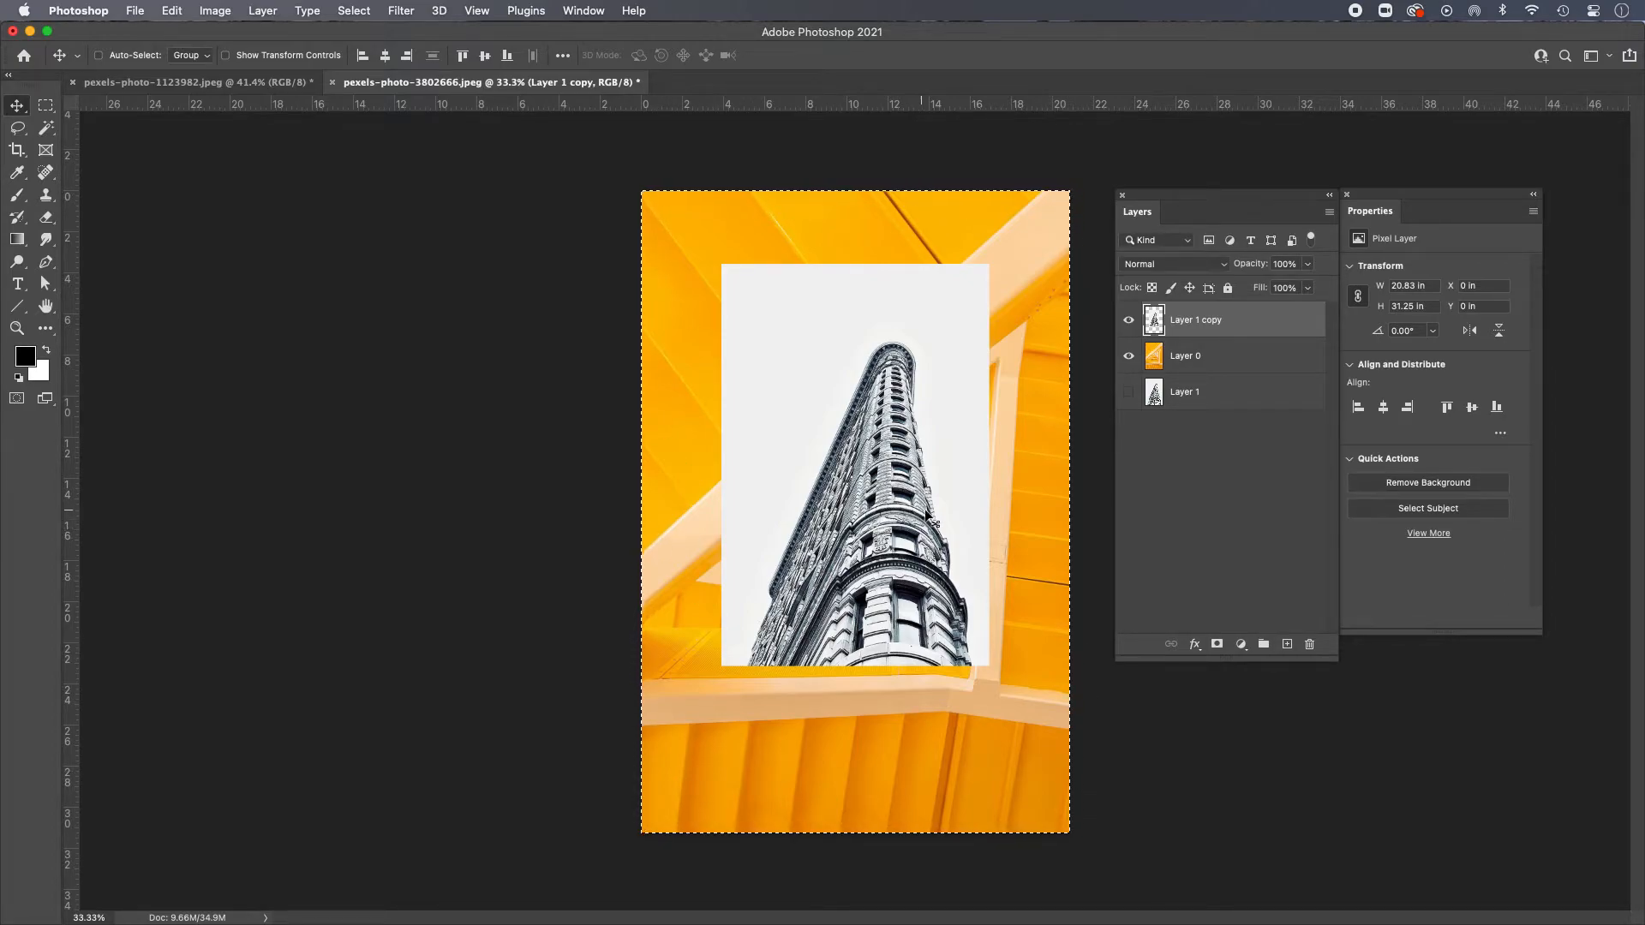
Step: Load the outline of Layer 1 copy as a selection and add a Curves adjustment layer masked to it above that layer
super+click(1156, 324)
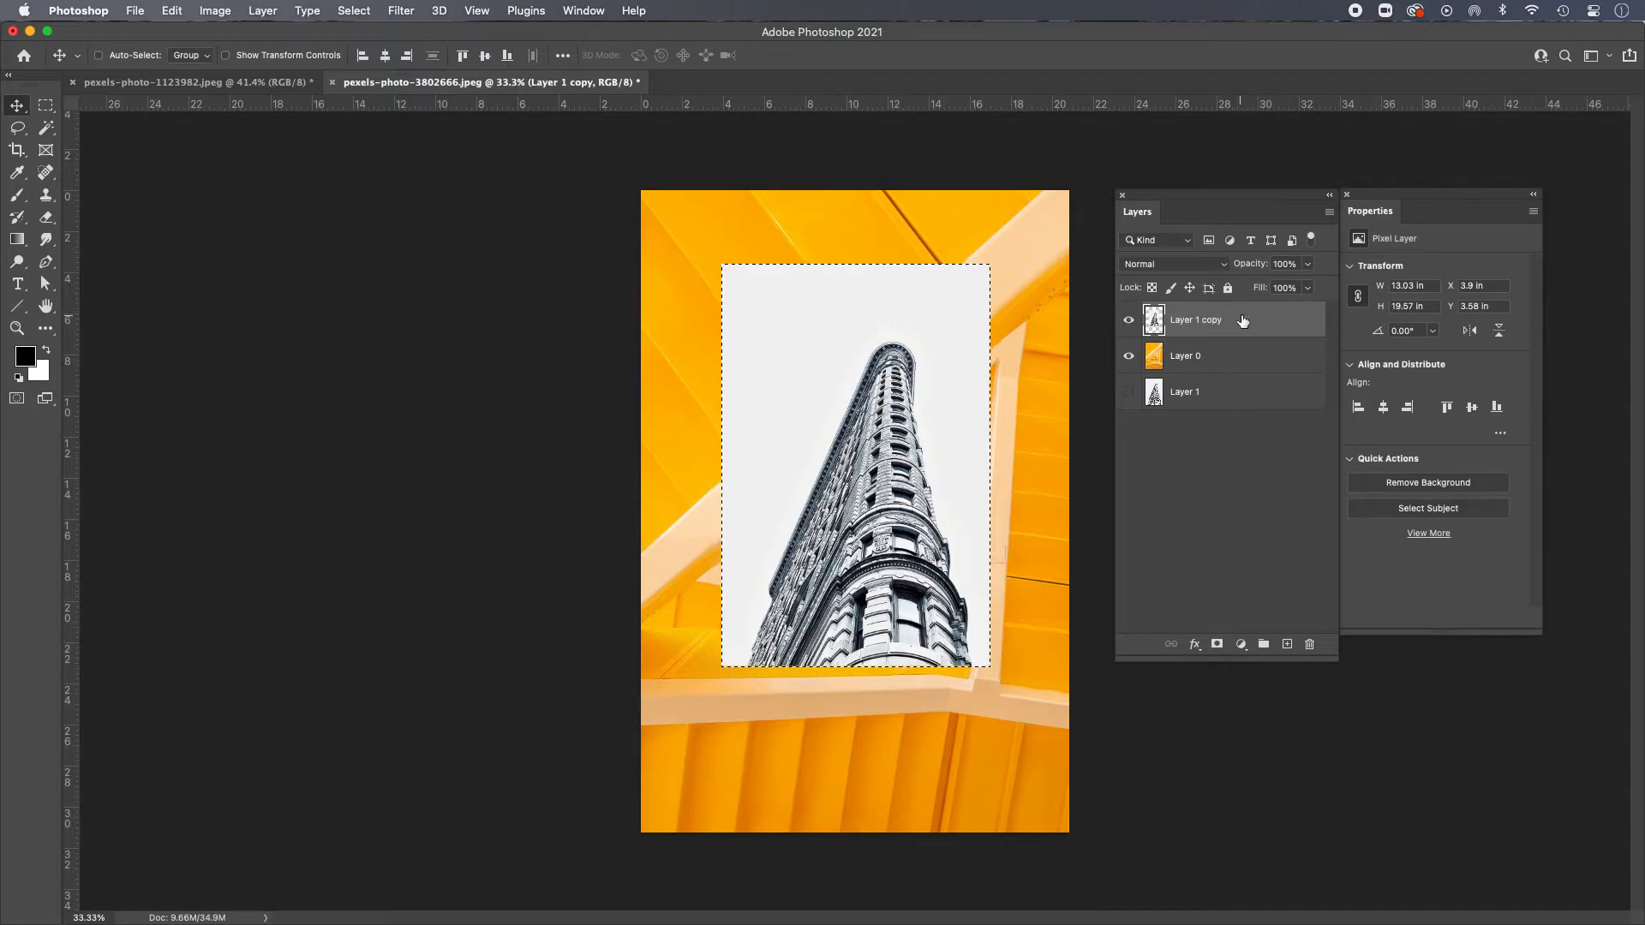
click(1257, 360)
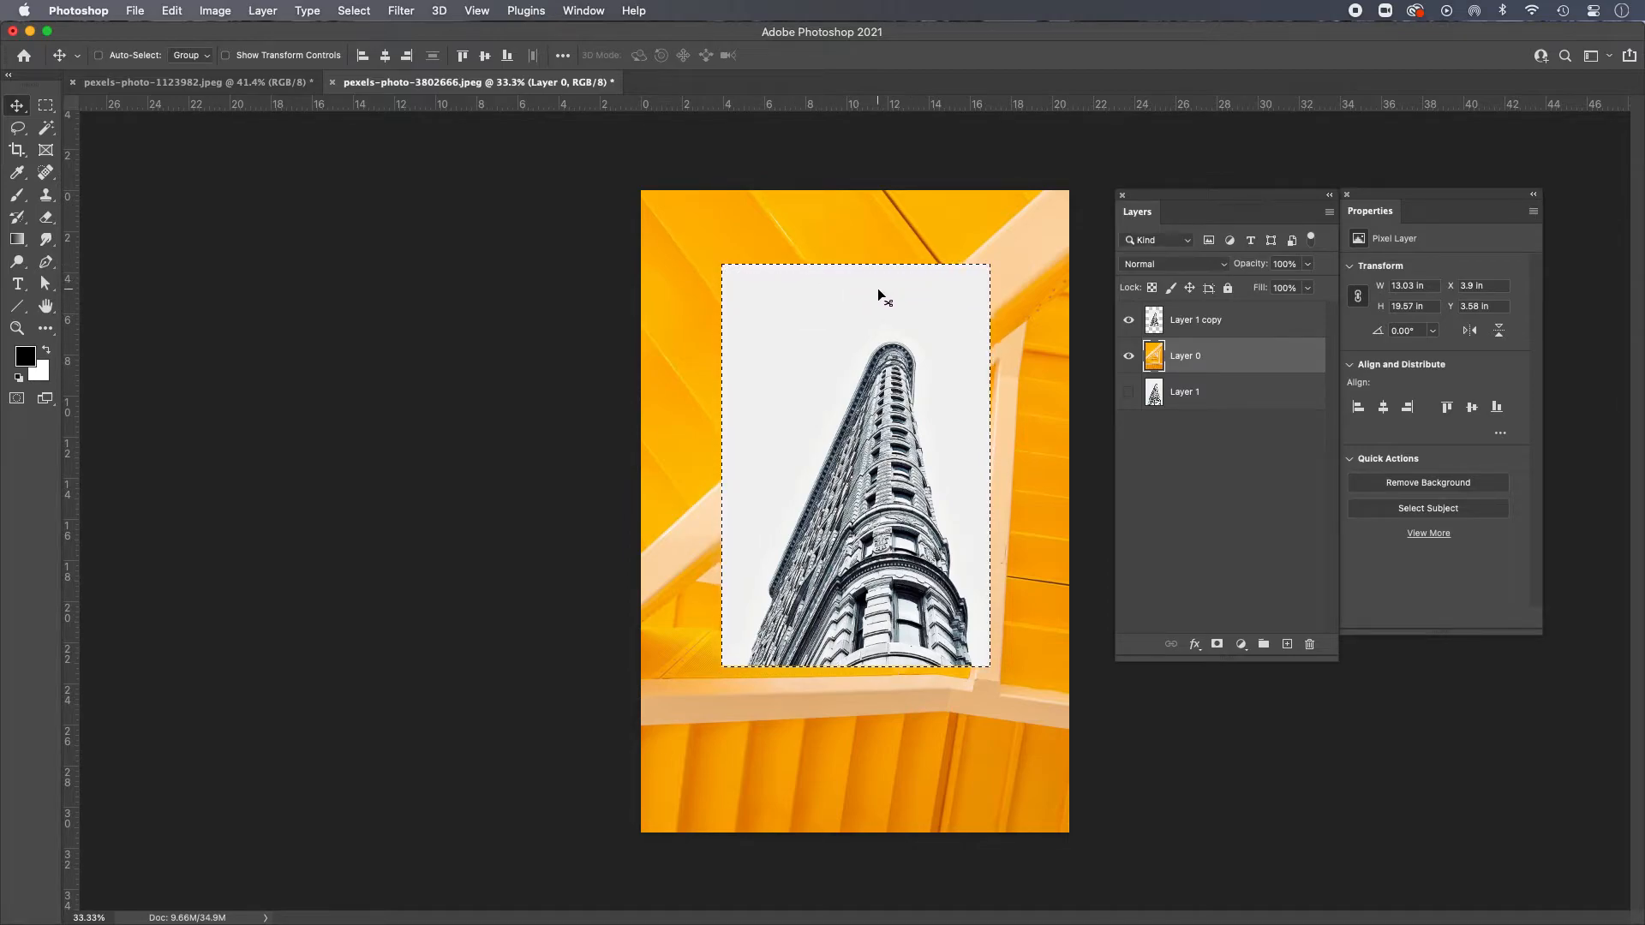
click(1257, 327)
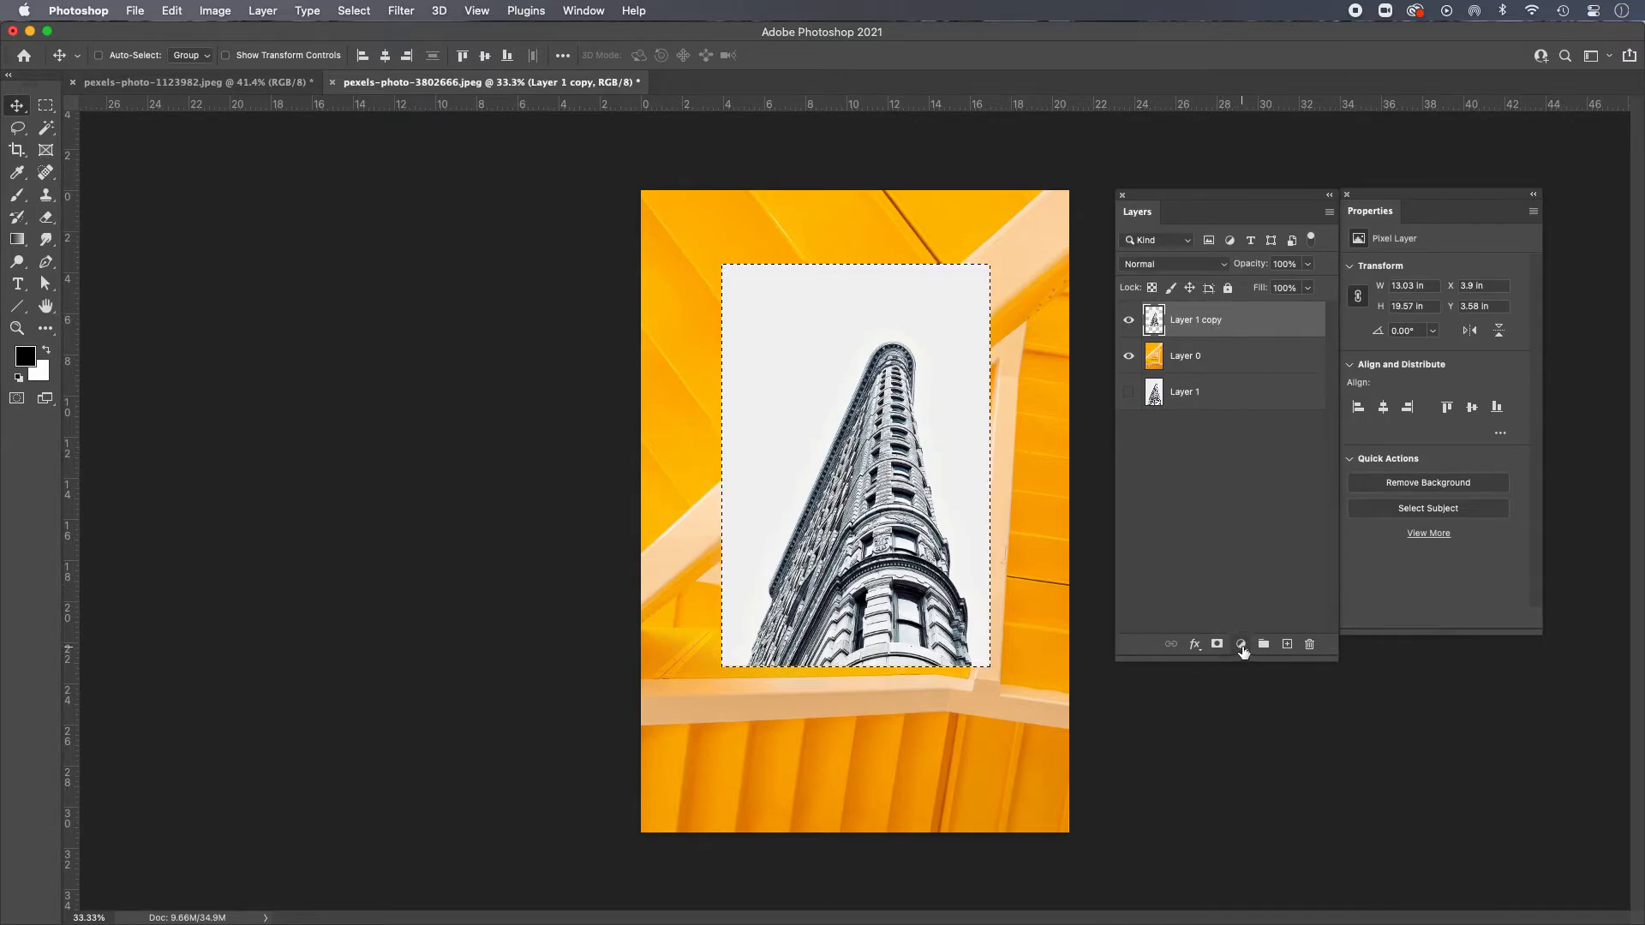
click(1241, 645)
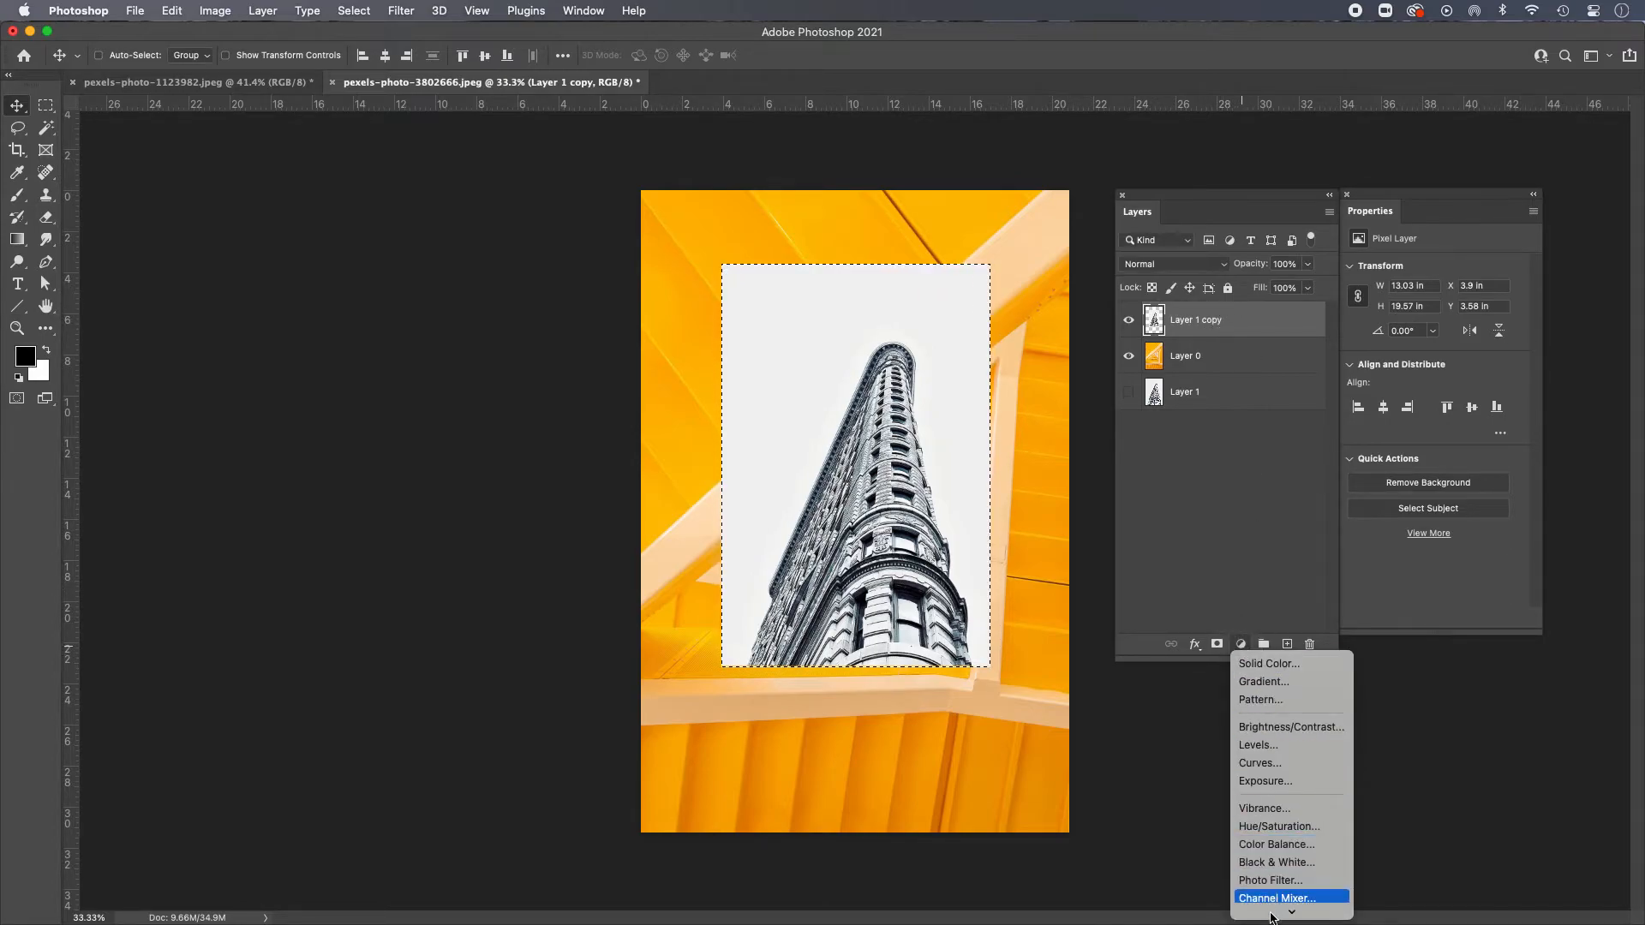
mouse_move(1277, 912)
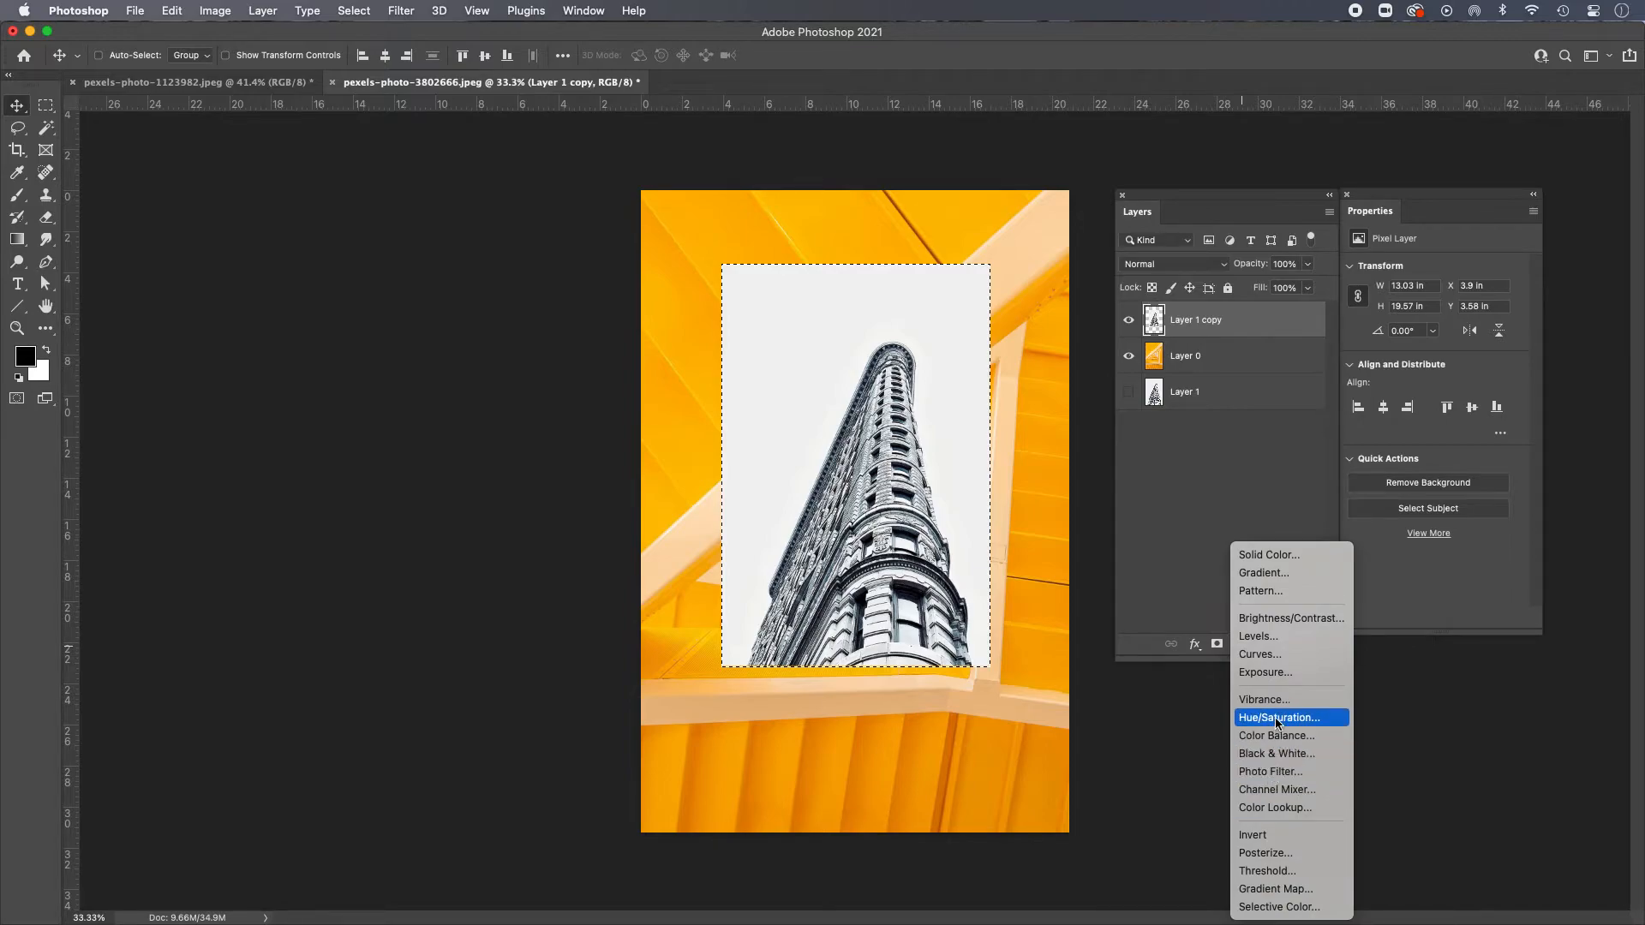
click(1271, 653)
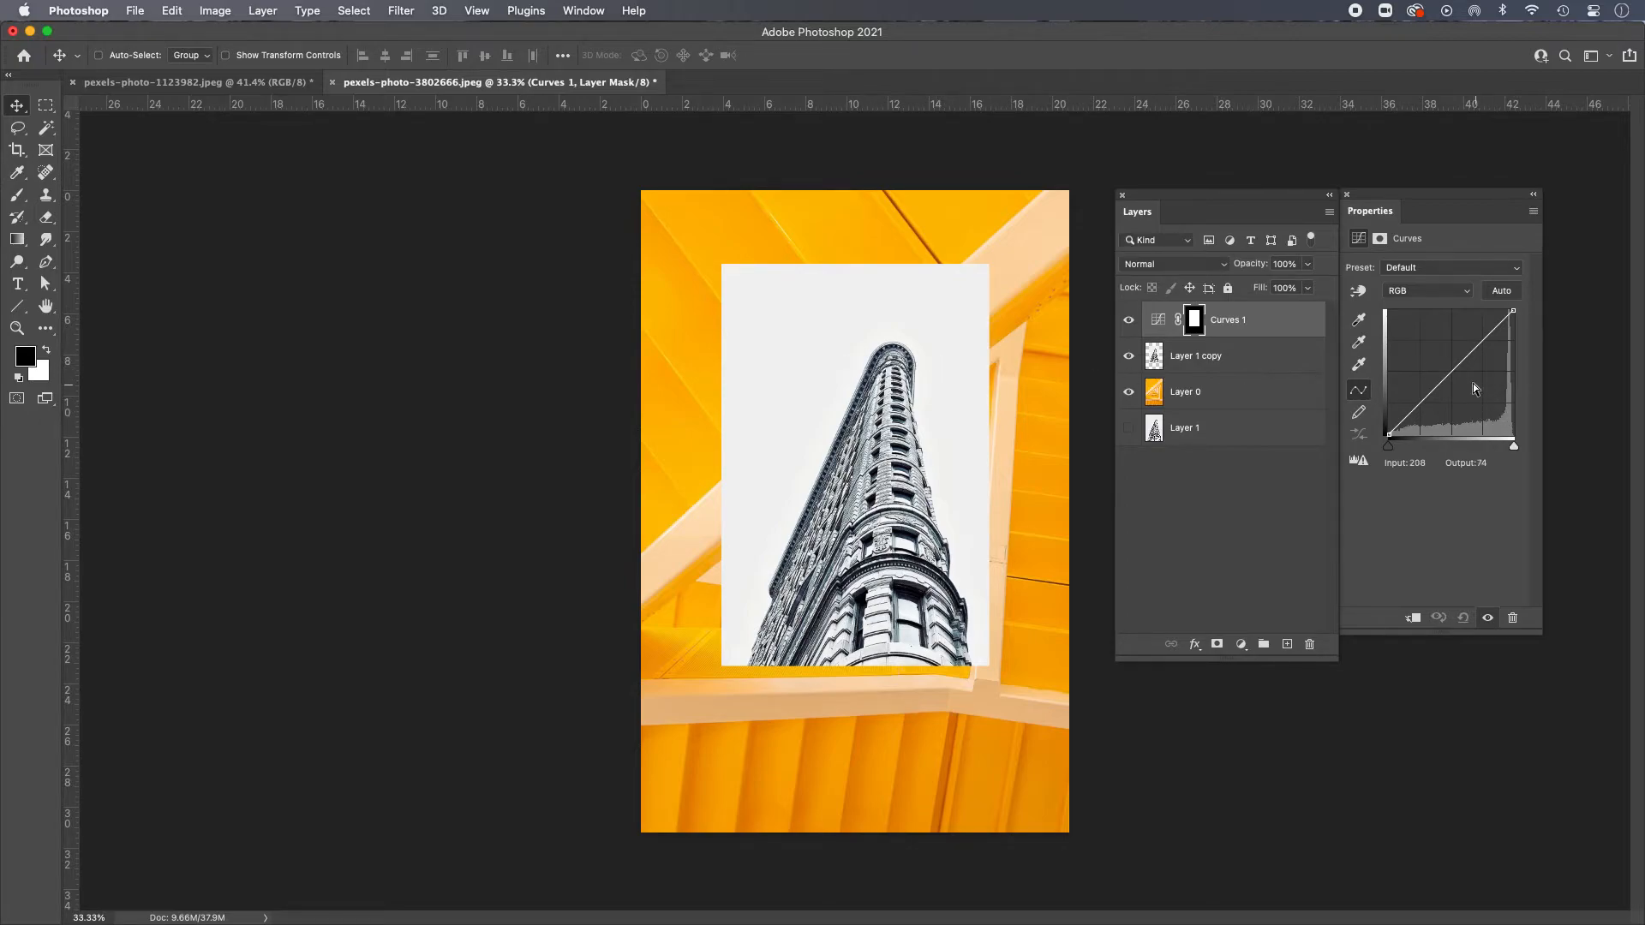
Step: Darken the building photo with a steep Curves 1 curve, moving the white point to input 199, output 144
drag(1450, 371, 1486, 404)
drag(1509, 310, 1425, 366)
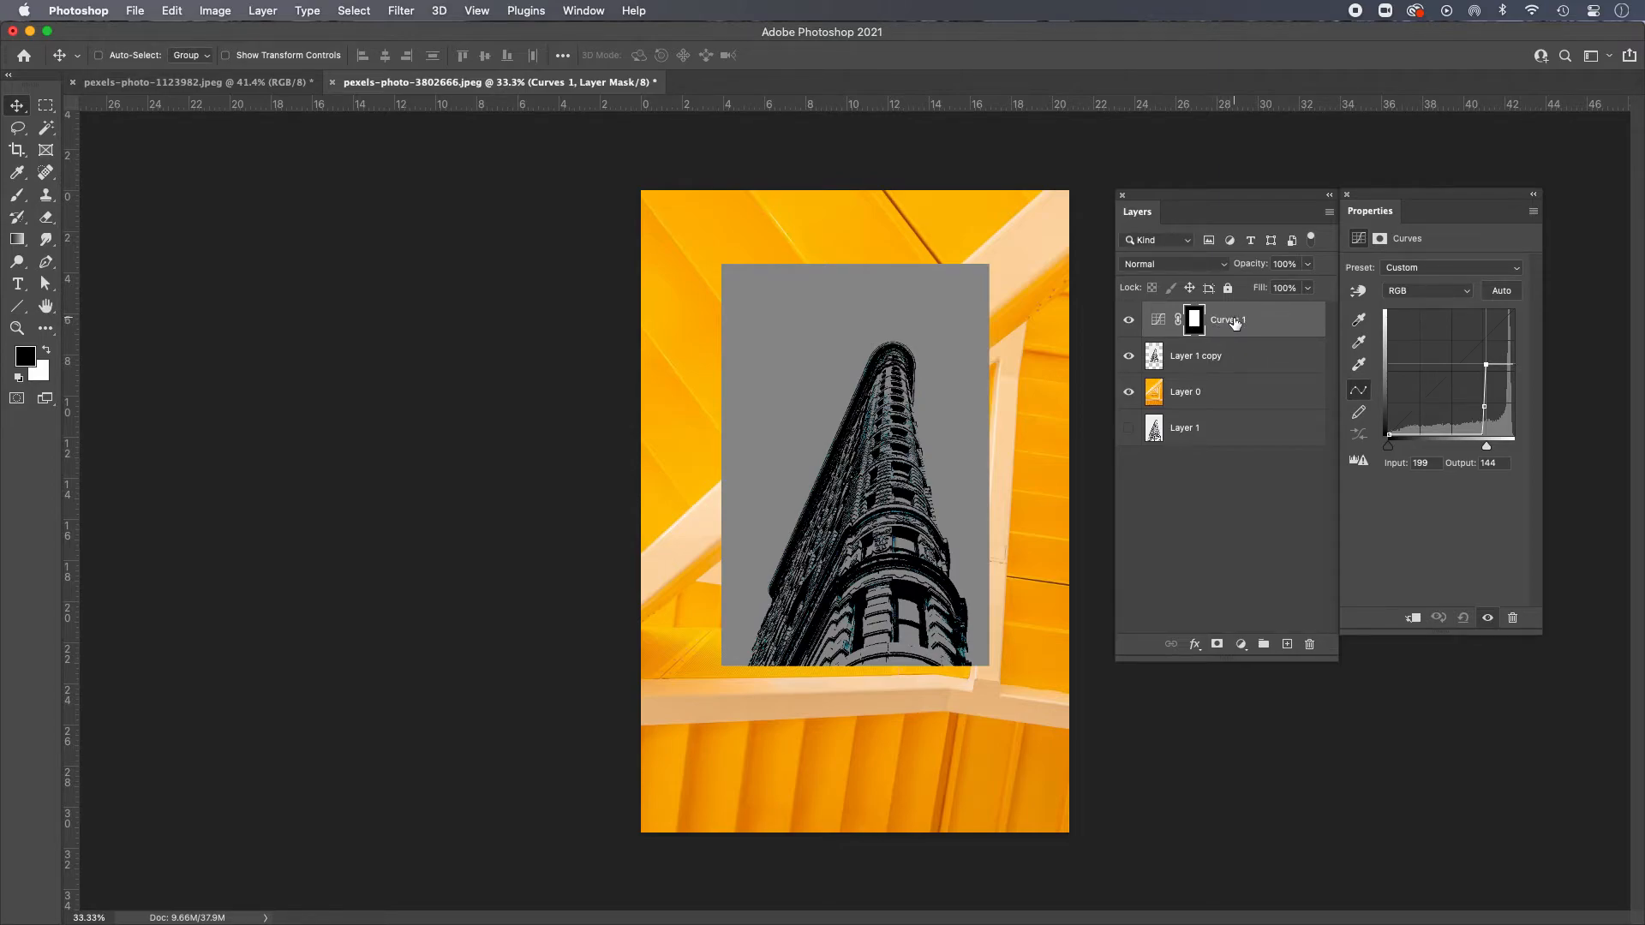
mouse_move(1248, 323)
mouse_down()
mouse_move(1273, 323)
mouse_move(1310, 640)
mouse_move(1247, 327)
mouse_up()
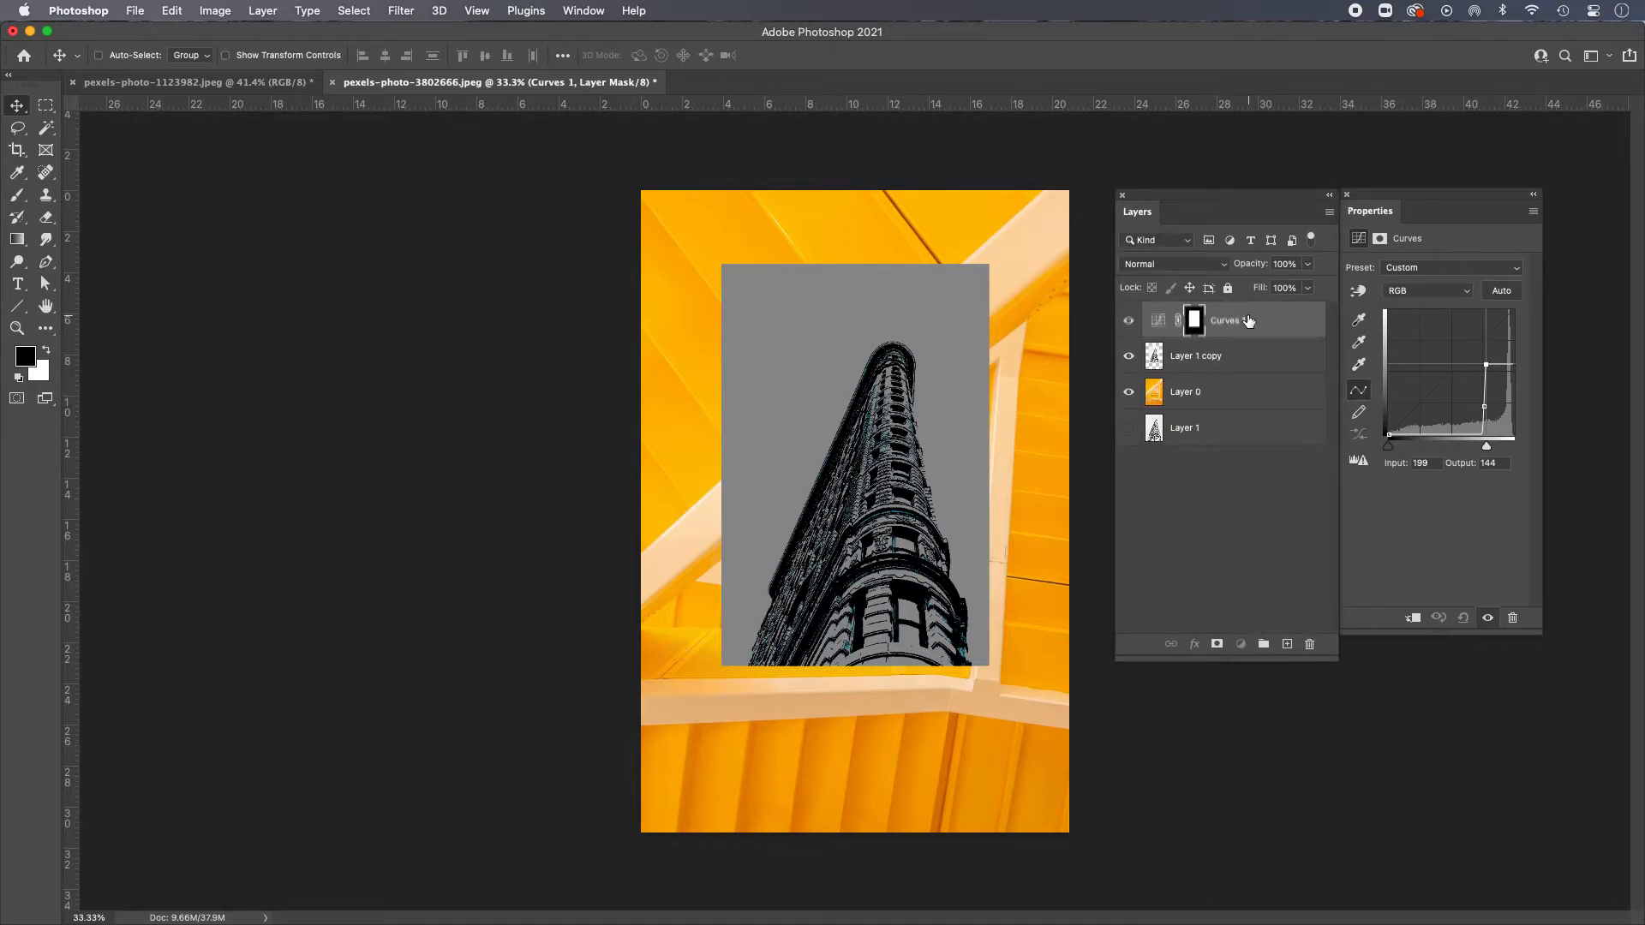
Step: Toggle the Curves 1 layer's visibility and preview other blend modes and opacities, keeping Normal and 100%
click(1128, 321)
click(1128, 322)
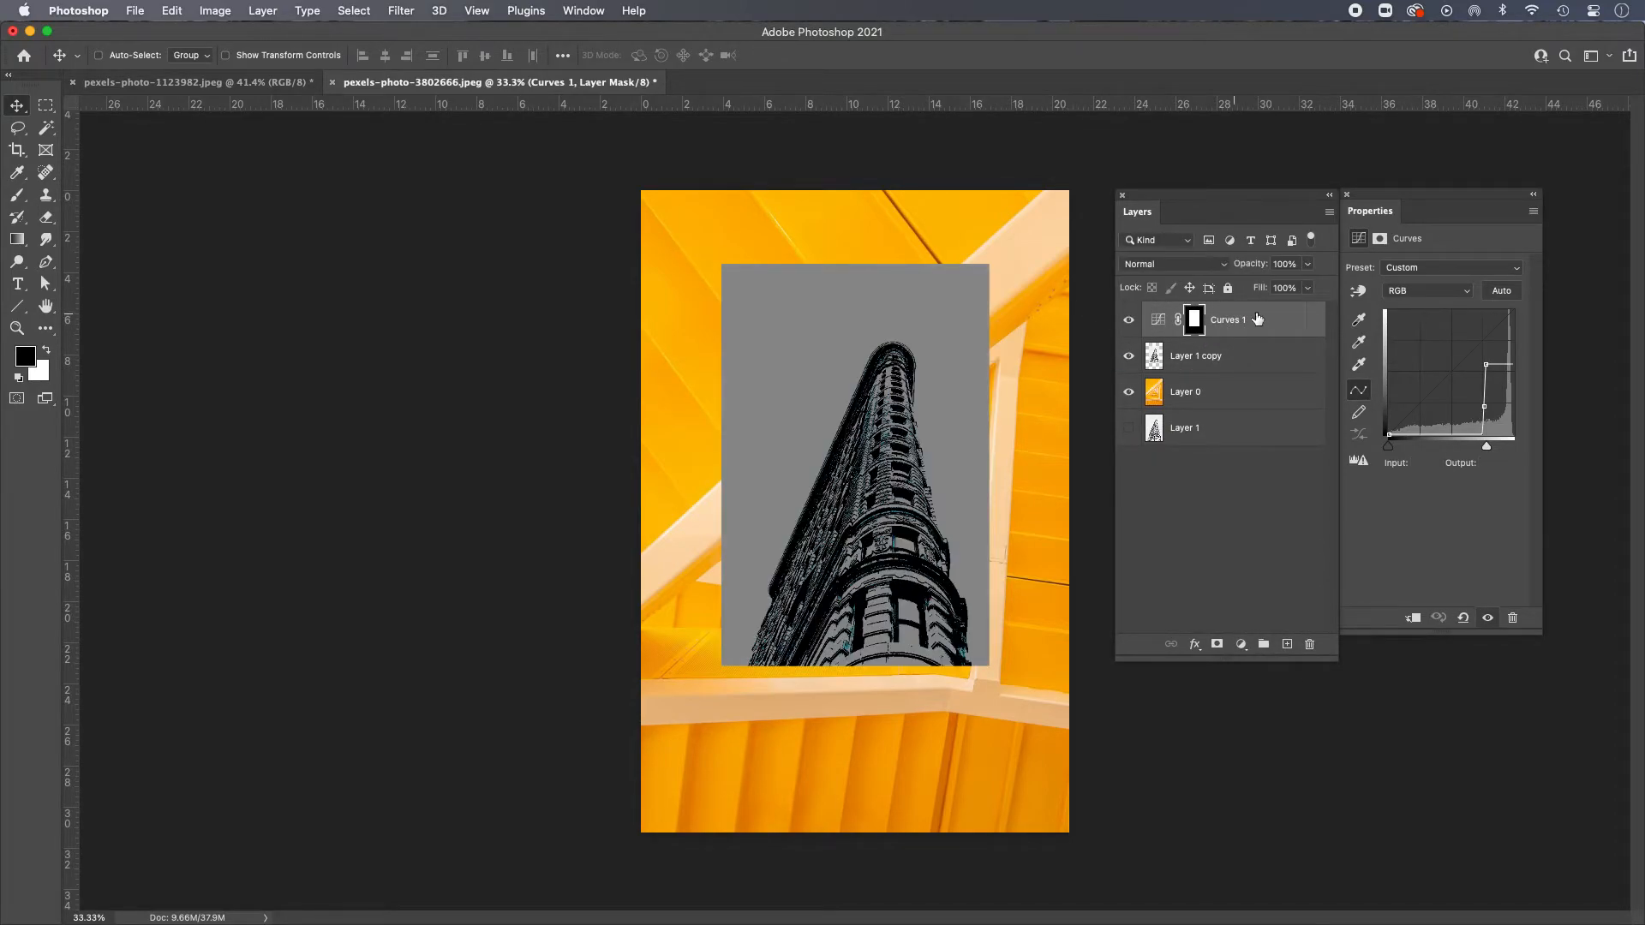
click(1179, 264)
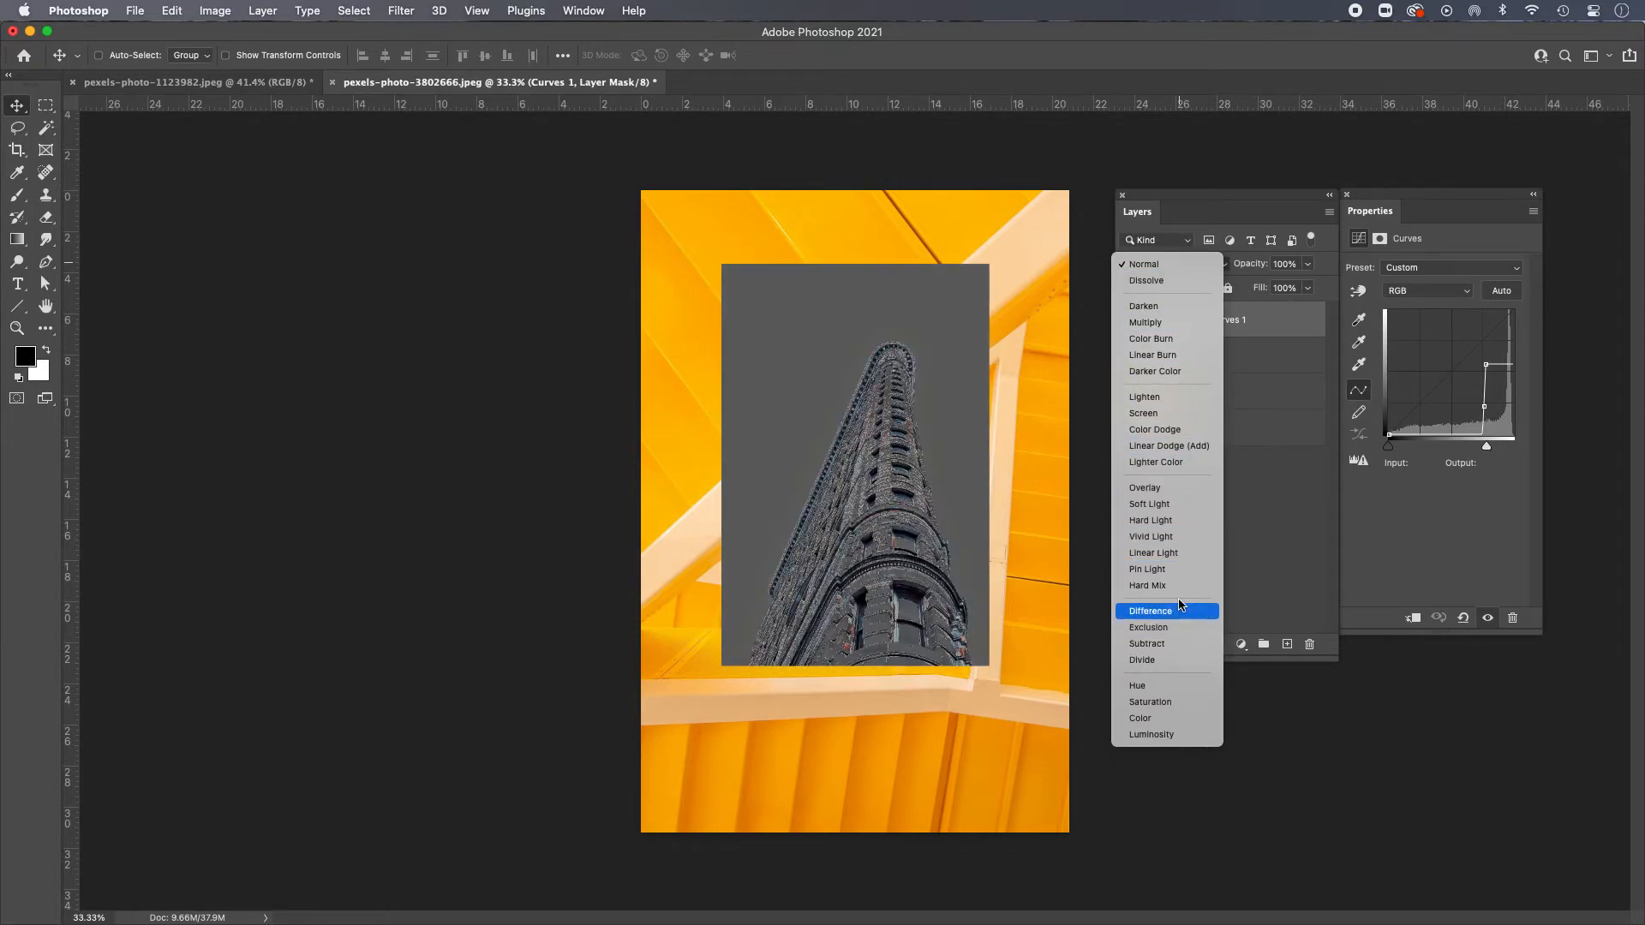
click(1143, 264)
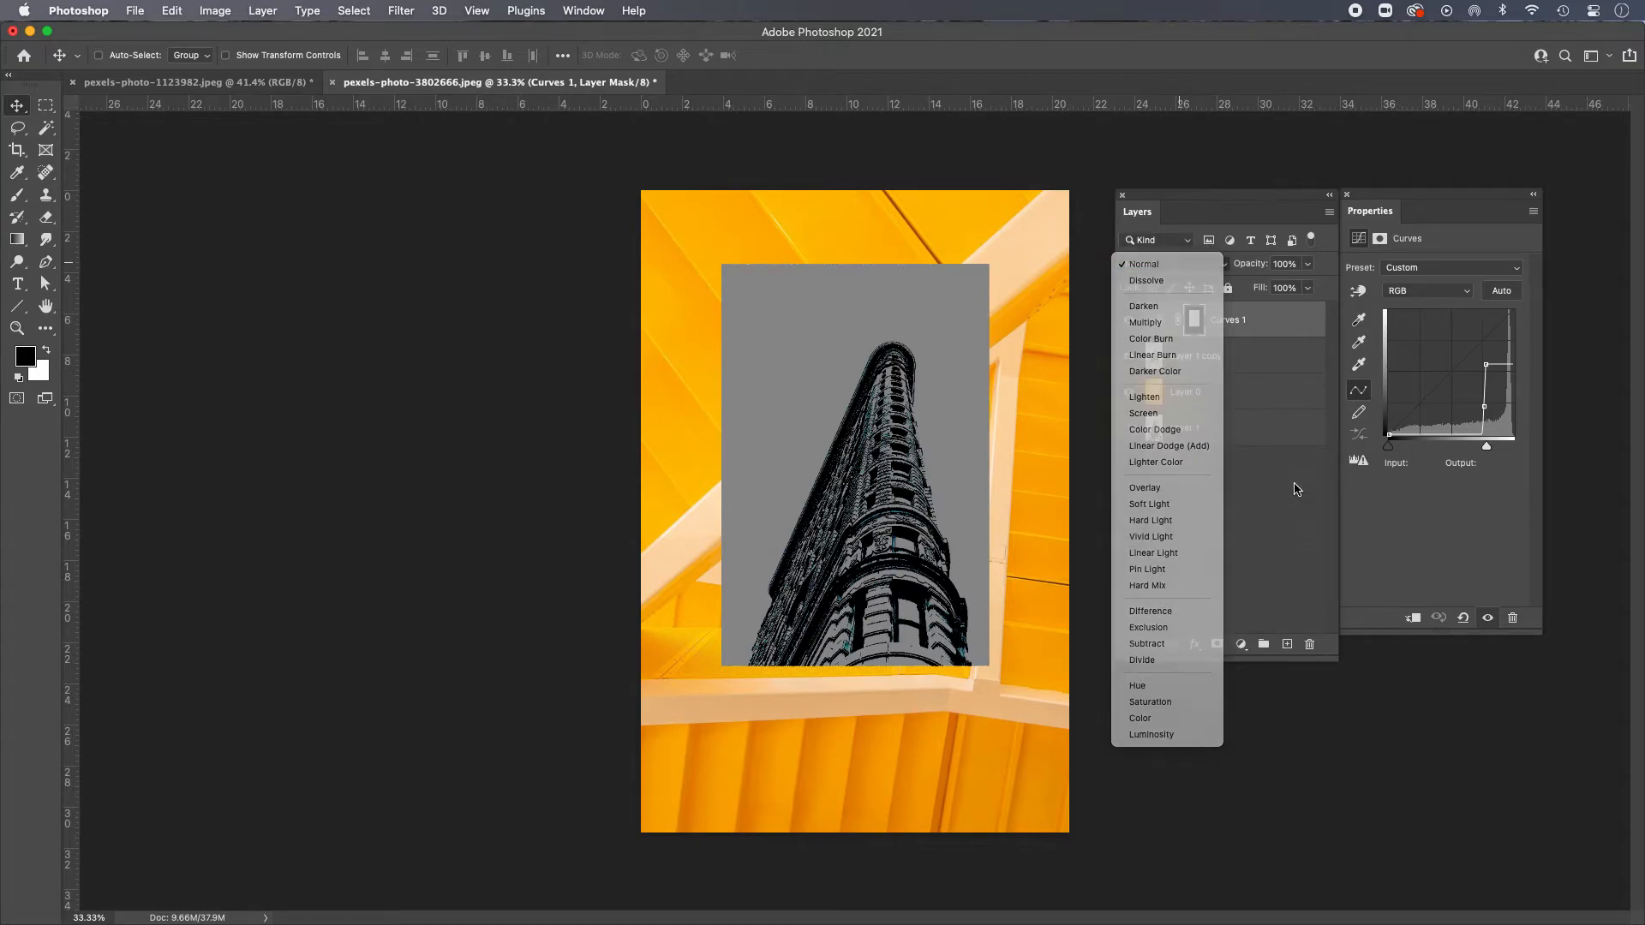
click(1307, 264)
mouse_move(1309, 285)
mouse_down()
mouse_move(1265, 288)
mouse_move(1318, 287)
mouse_up()
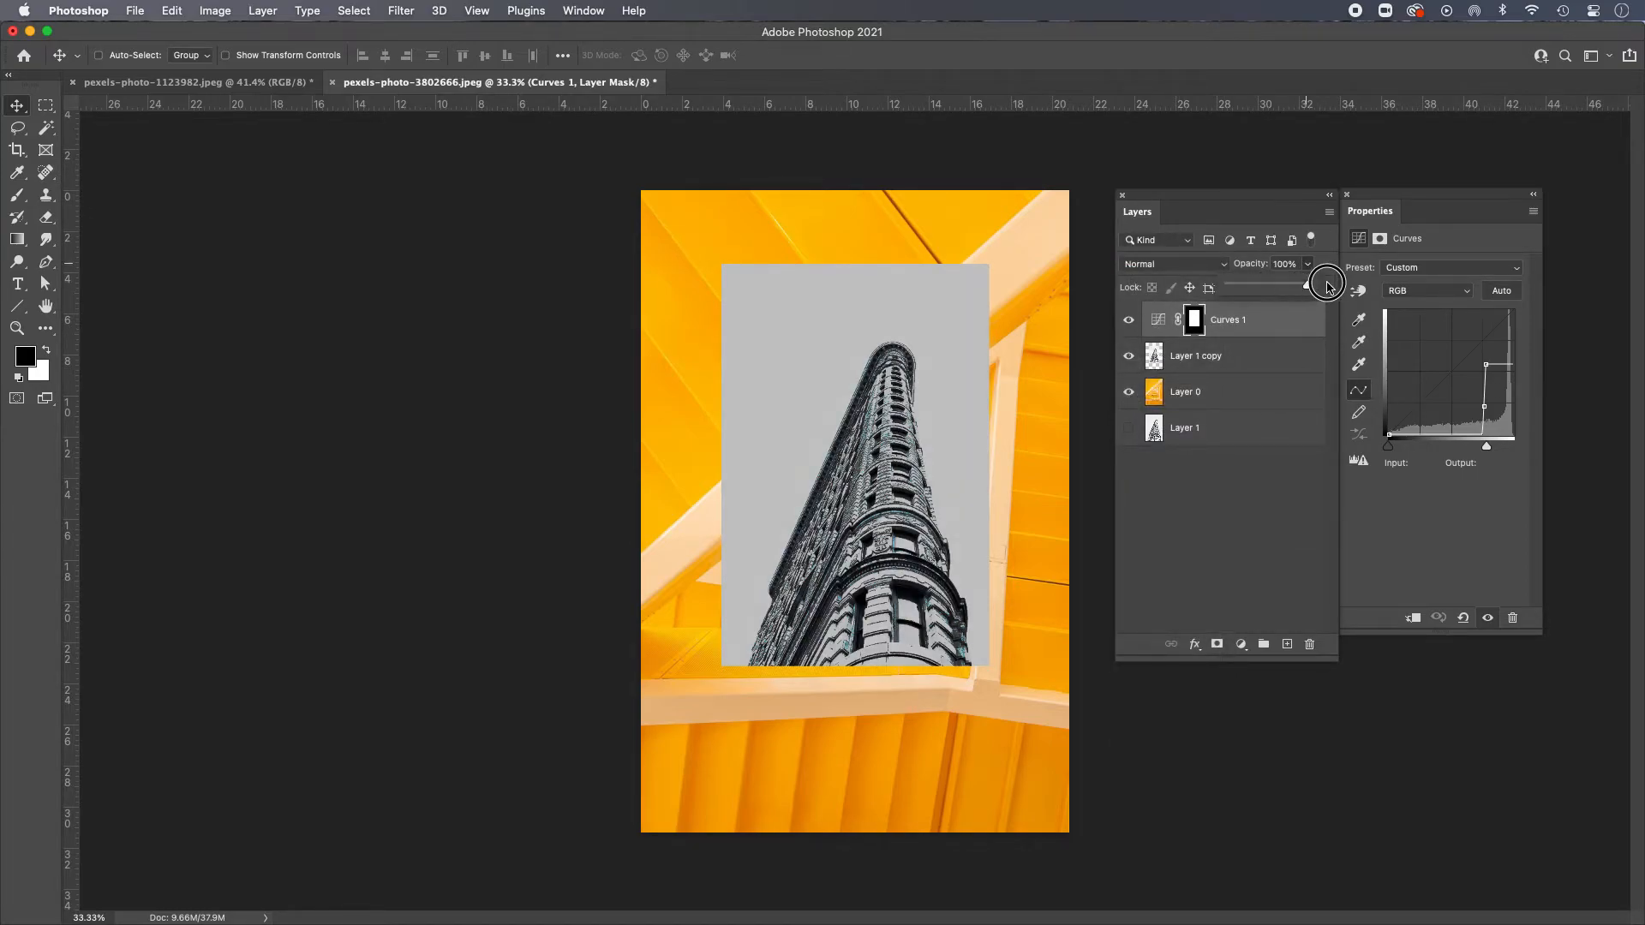
Step: Reshape the Curves 1 curve with its white point at input 155, output 217, and another point at input 134, output 67
click(1484, 415)
drag(1483, 406, 1509, 329)
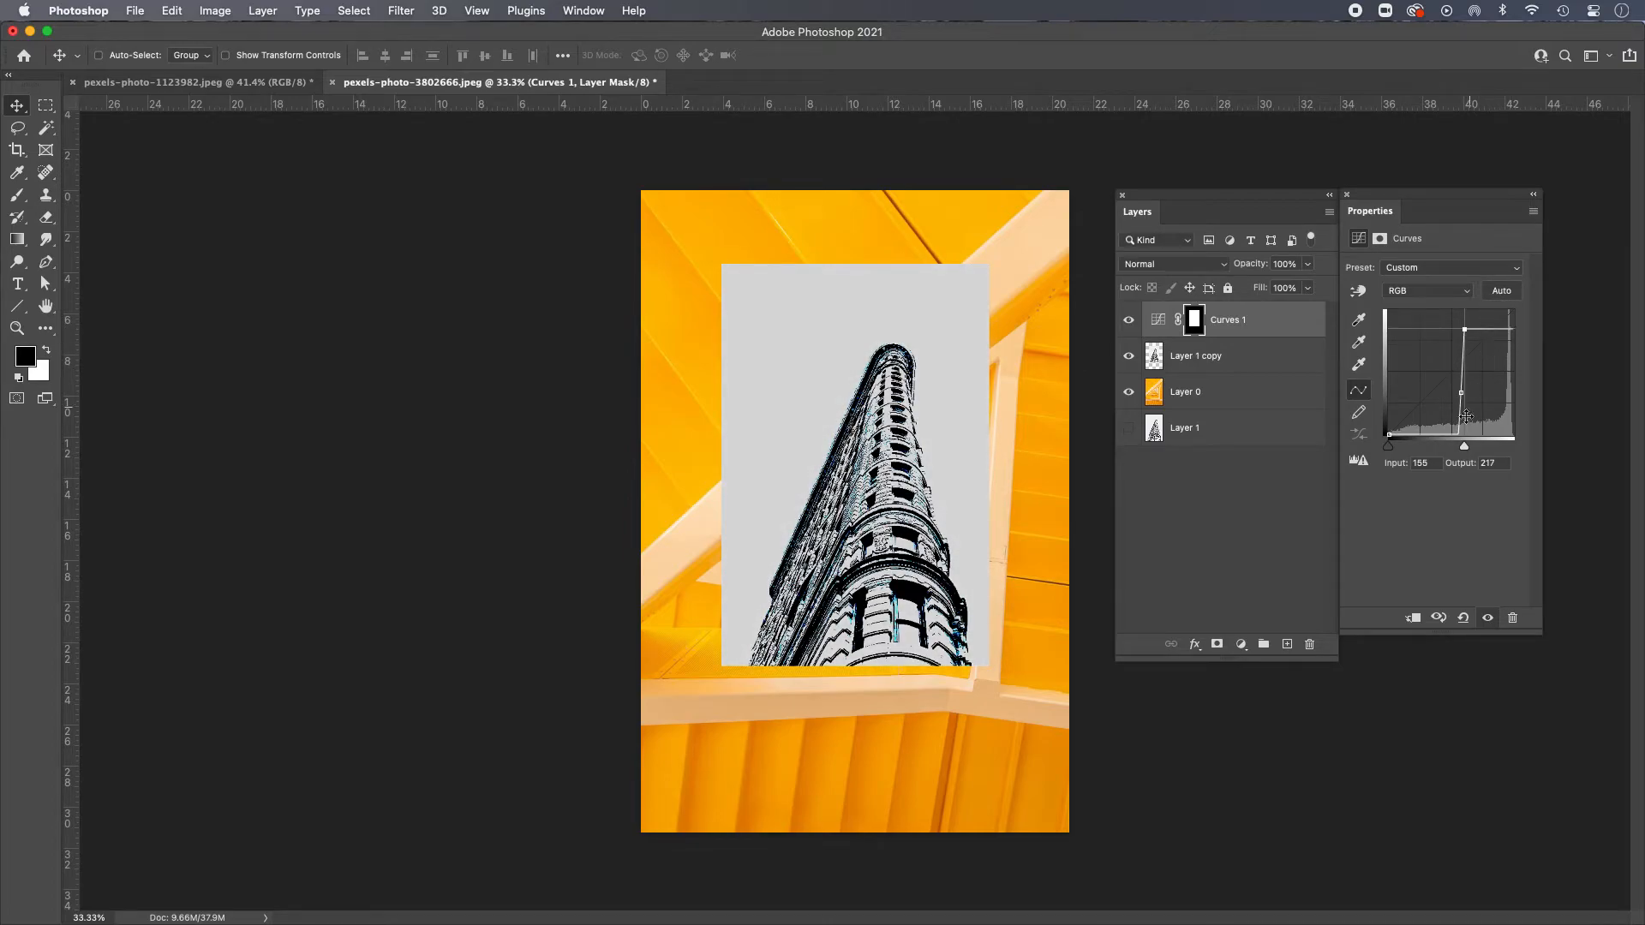
drag(1457, 435, 1459, 400)
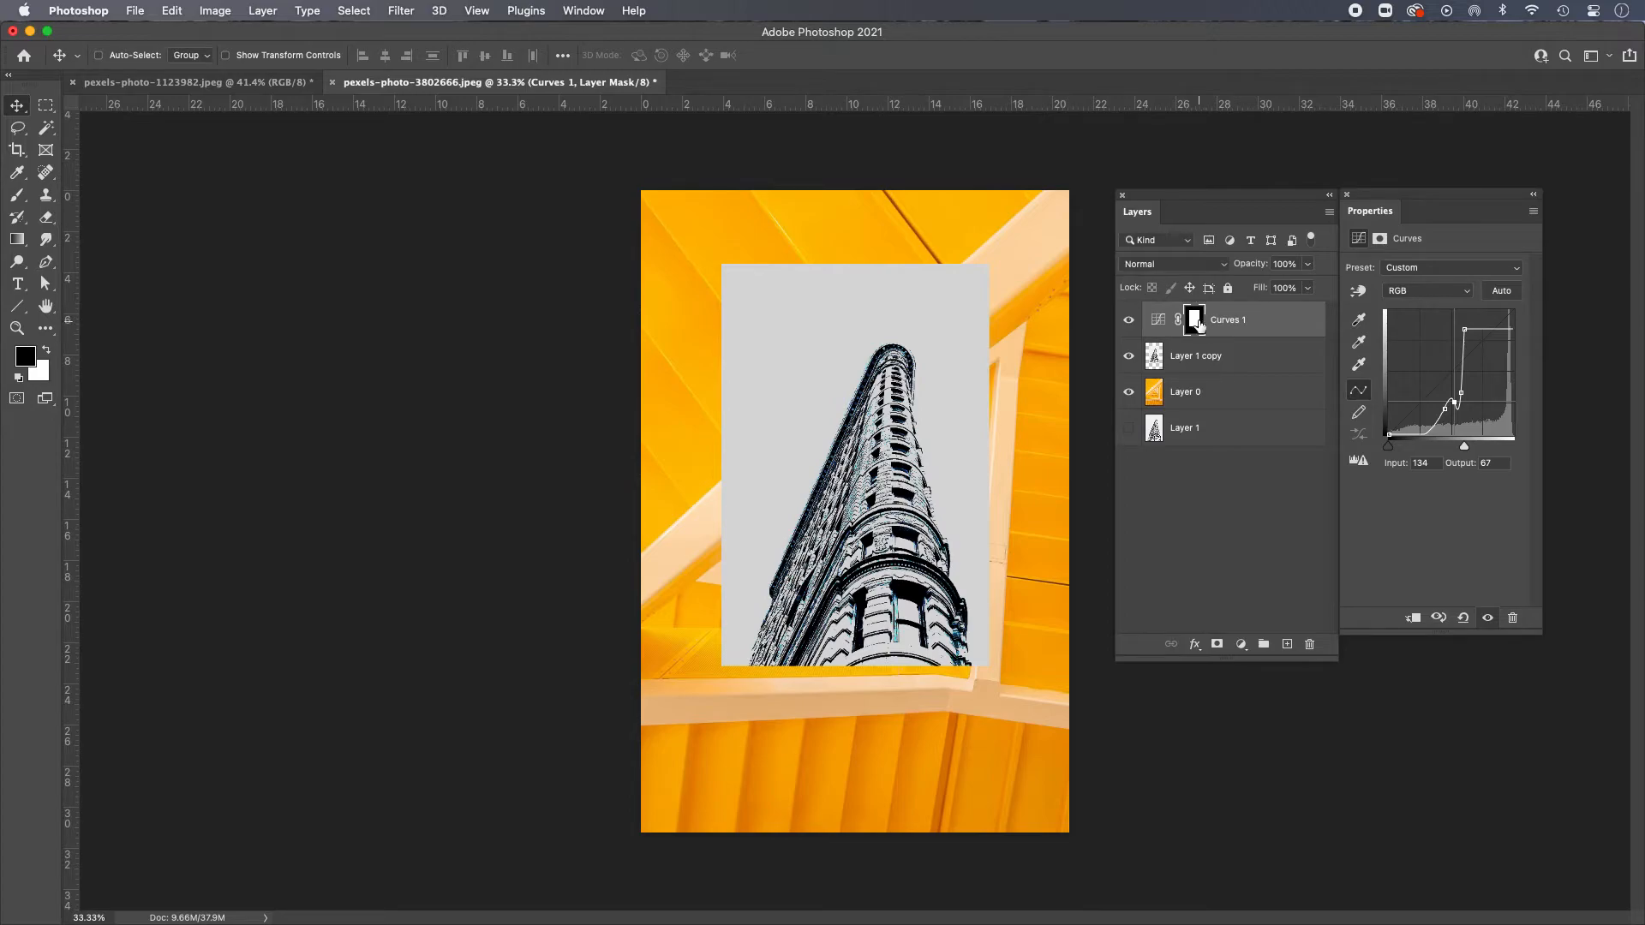
Step: Compare the mask properties and curve settings of the Curves 1 layer, ending with its layer mask targeted
click(1195, 321)
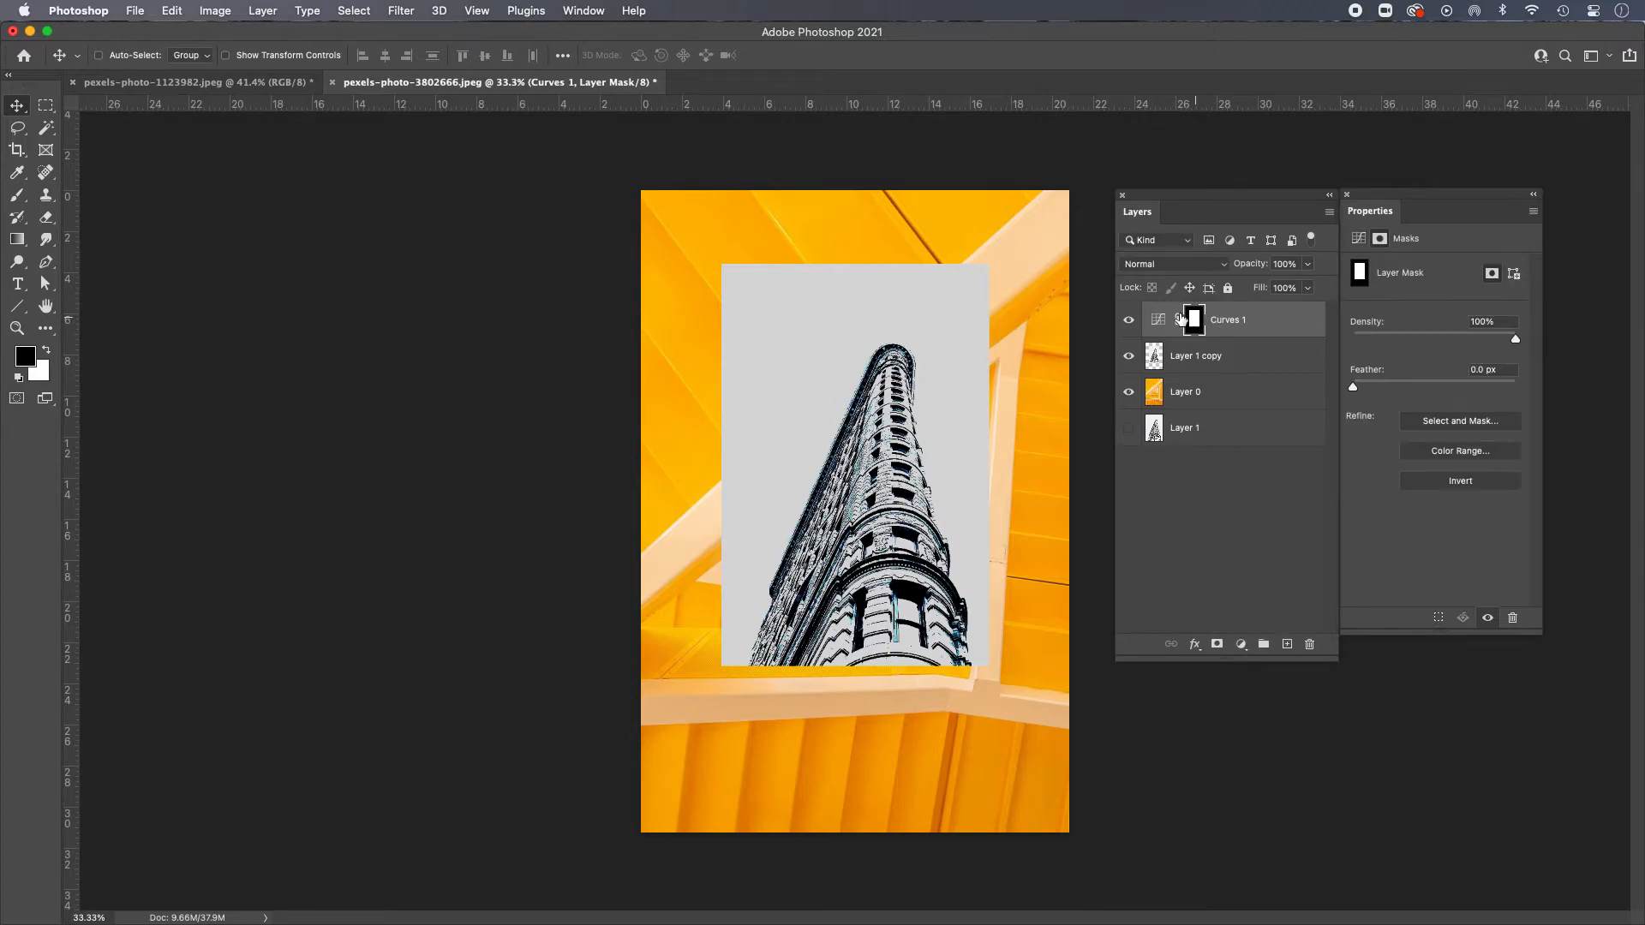
click(1282, 322)
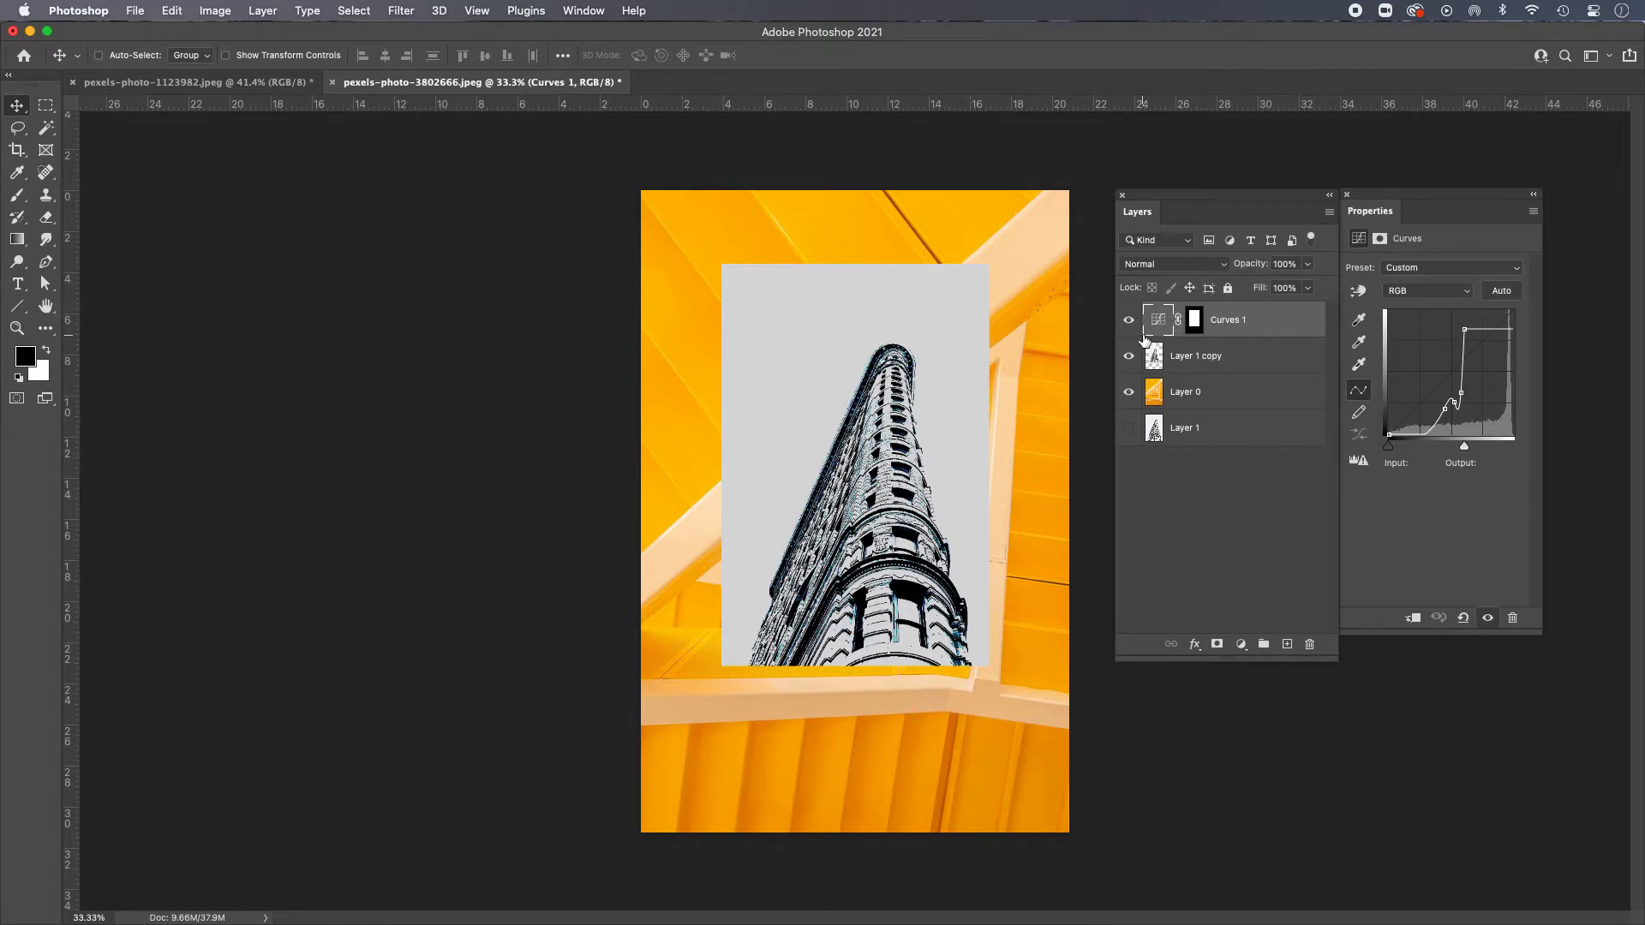
click(1195, 321)
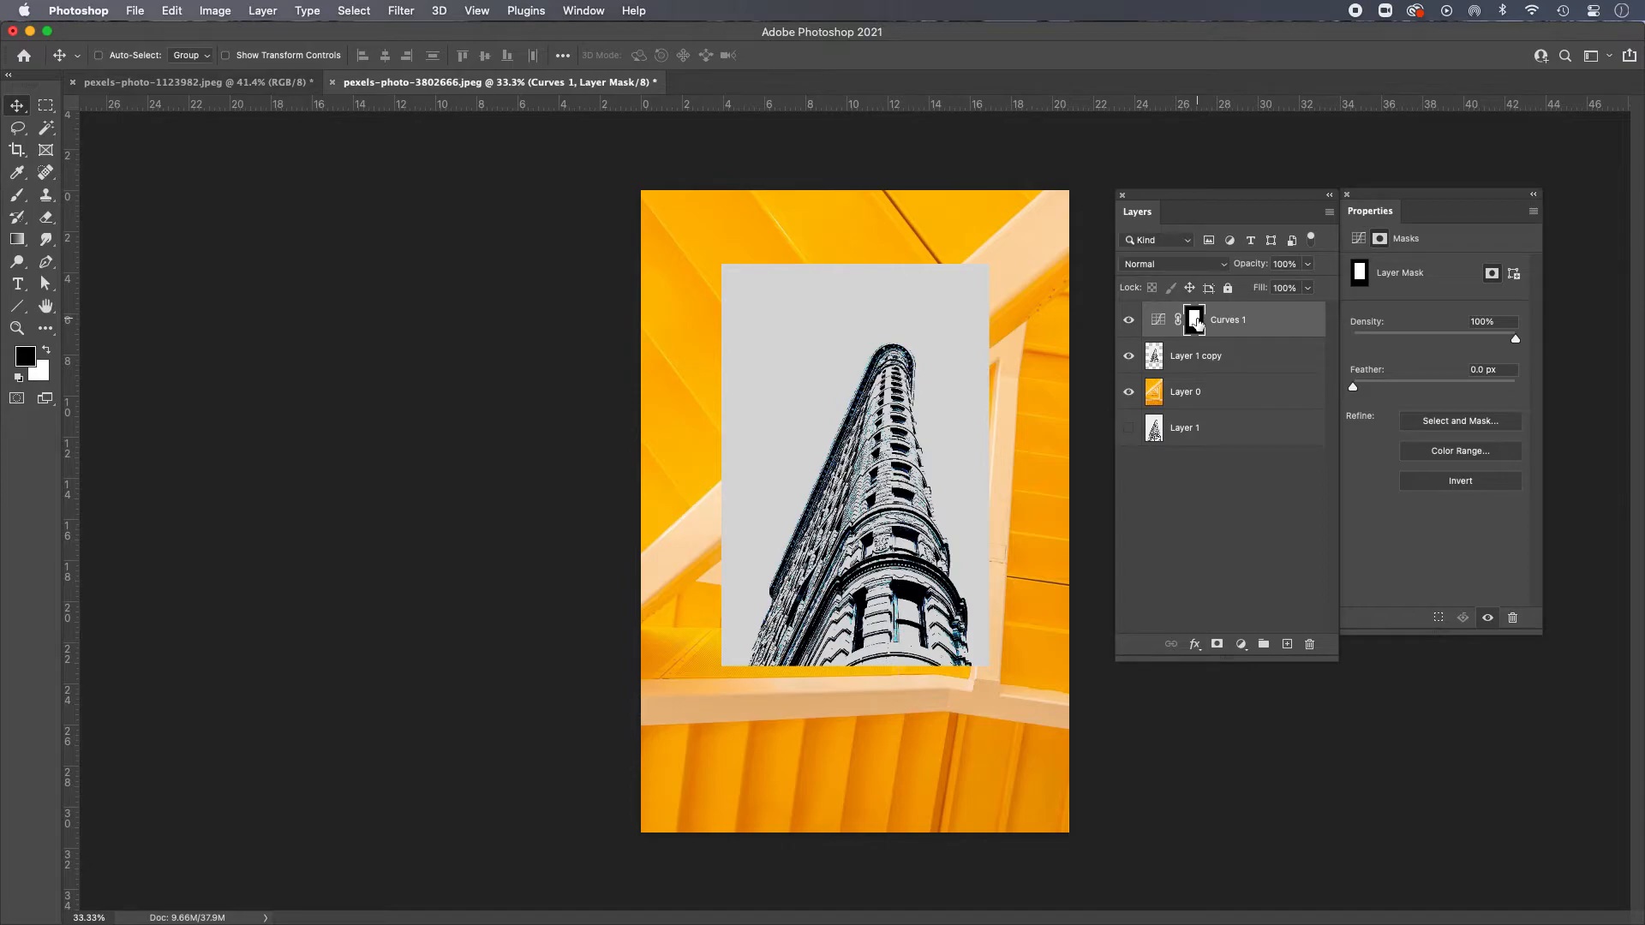
Step: Set up a Soft Round brush with a size of 220 px and 0% hardness, comparing it with 100% hardness
click(14, 198)
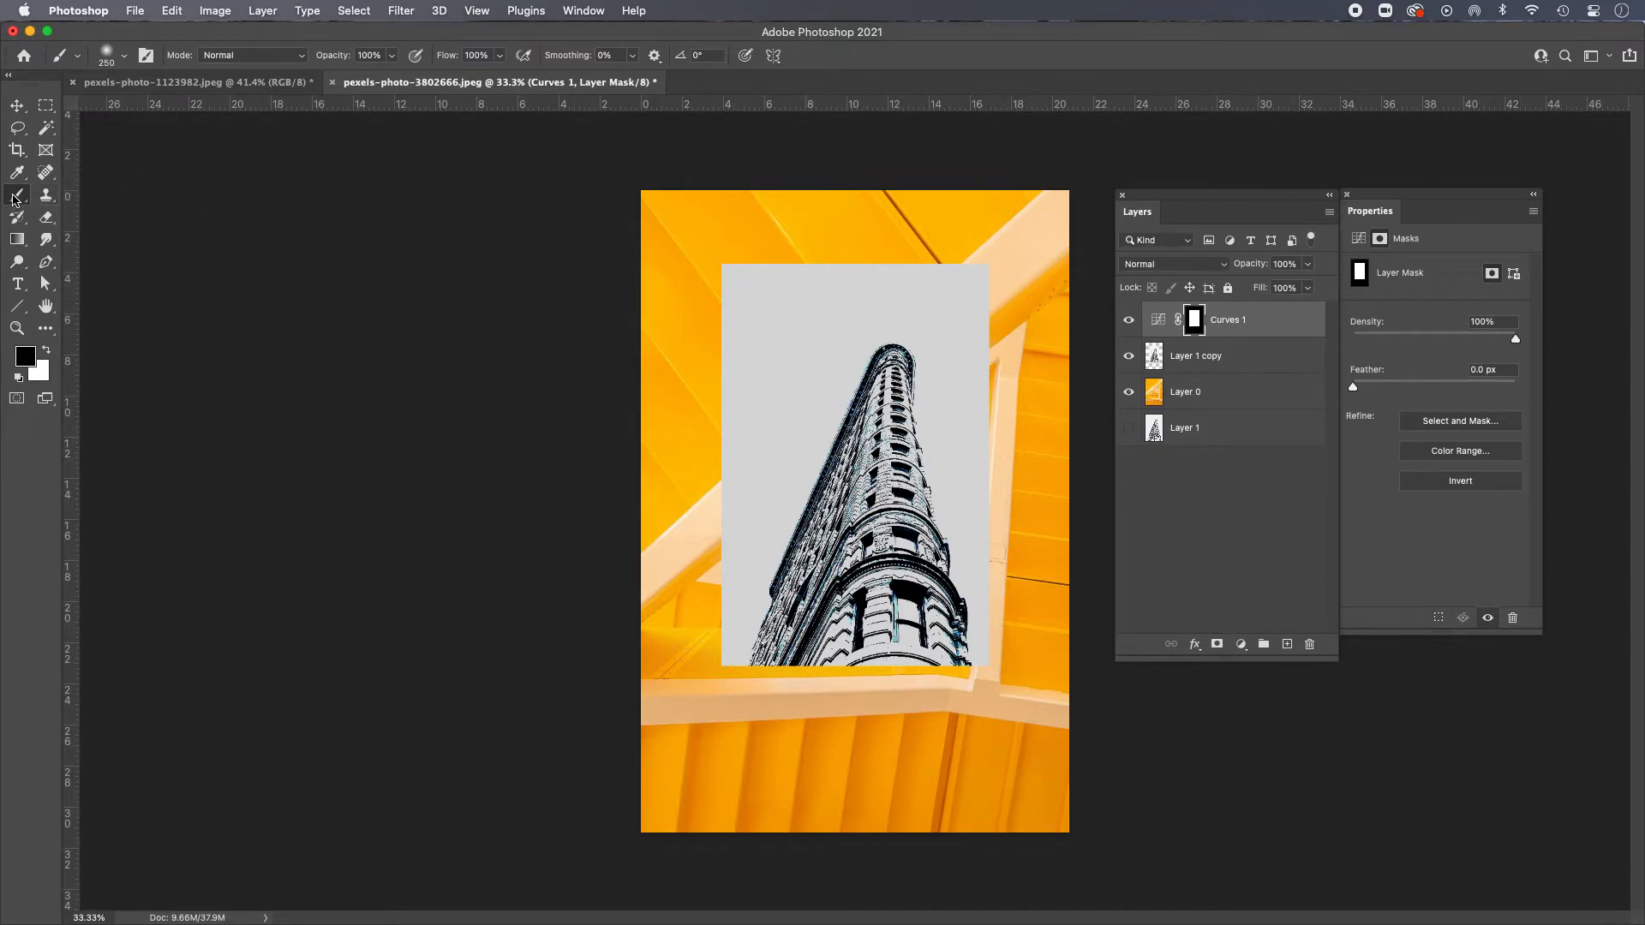
click(126, 58)
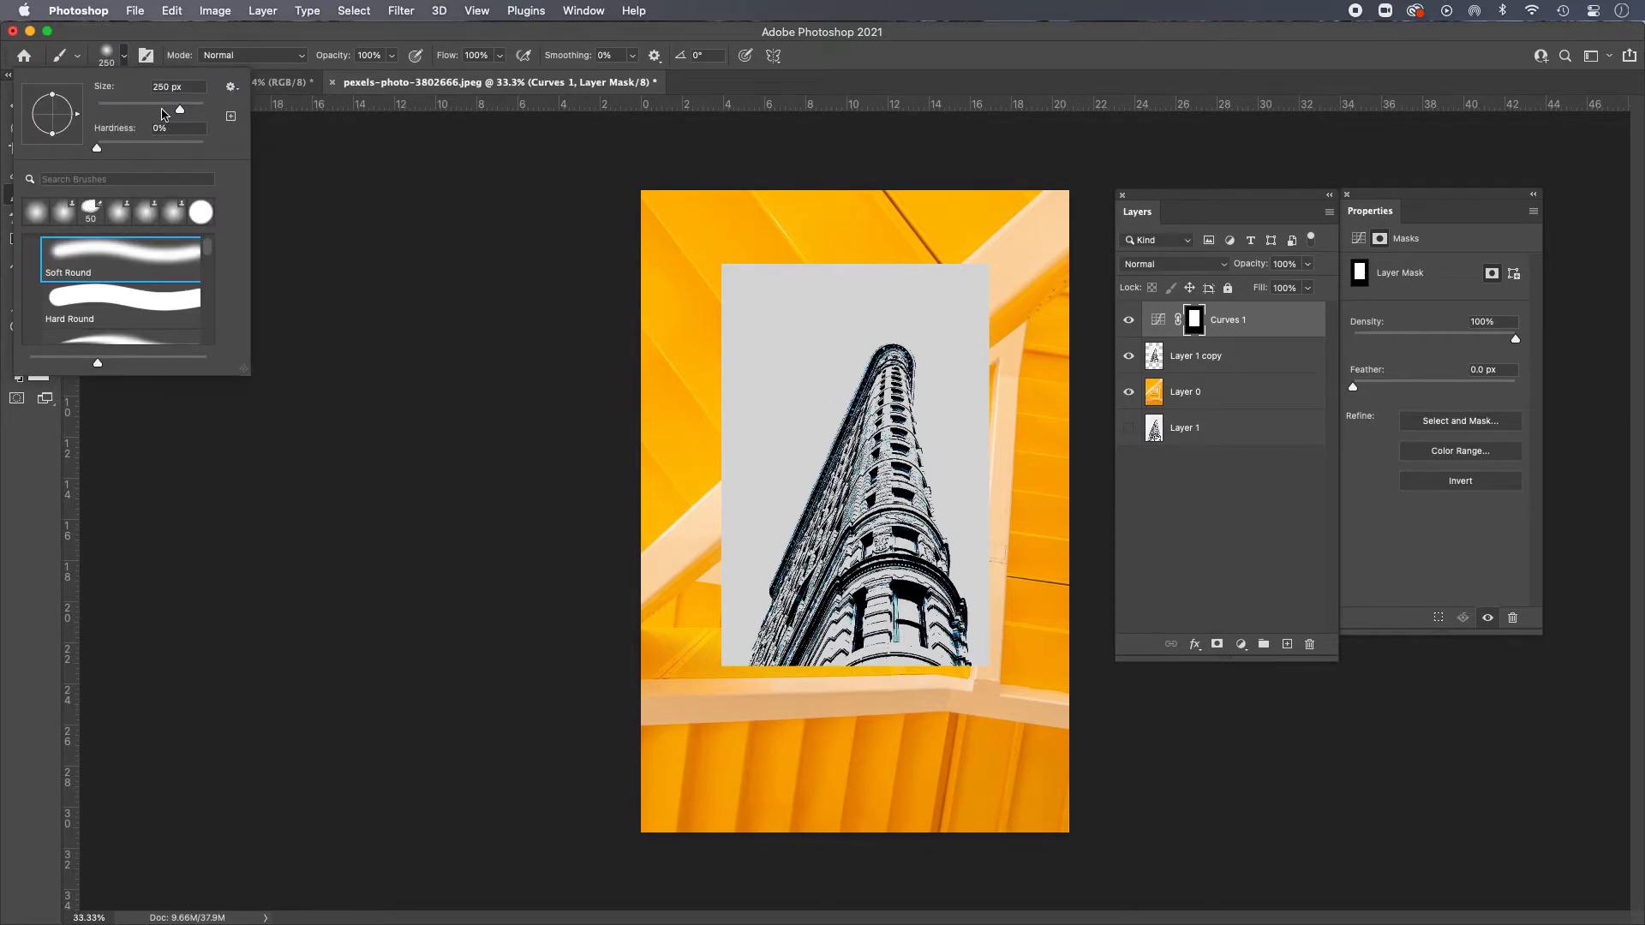
drag(180, 111, 179, 113)
drag(95, 151, 209, 154)
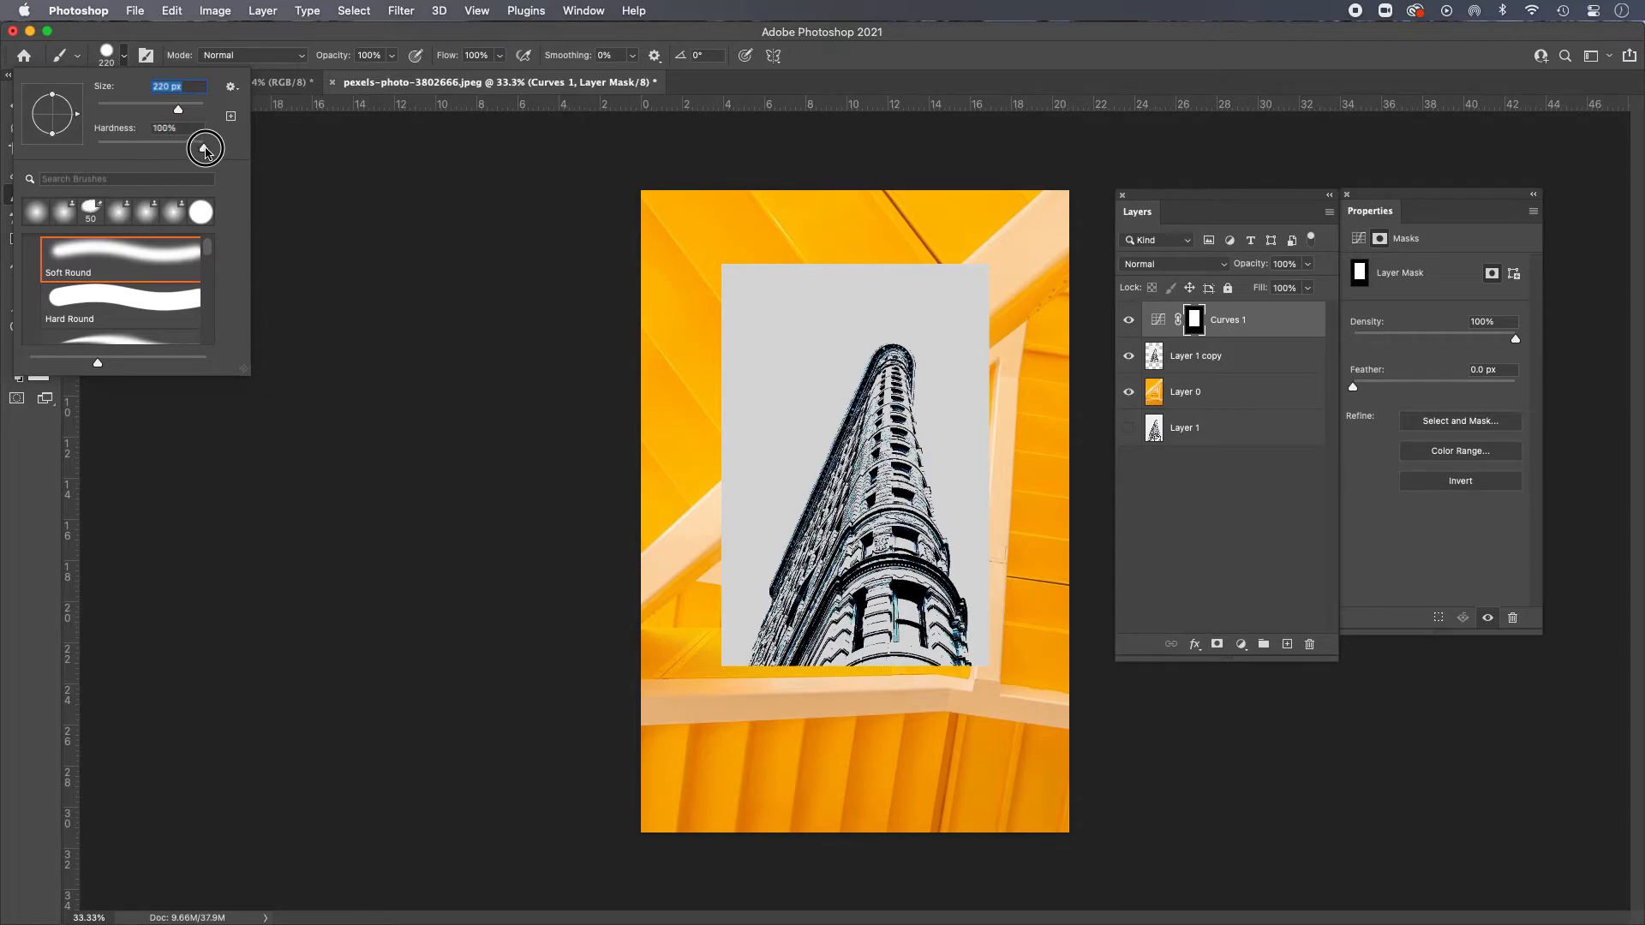
drag(208, 153, 78, 151)
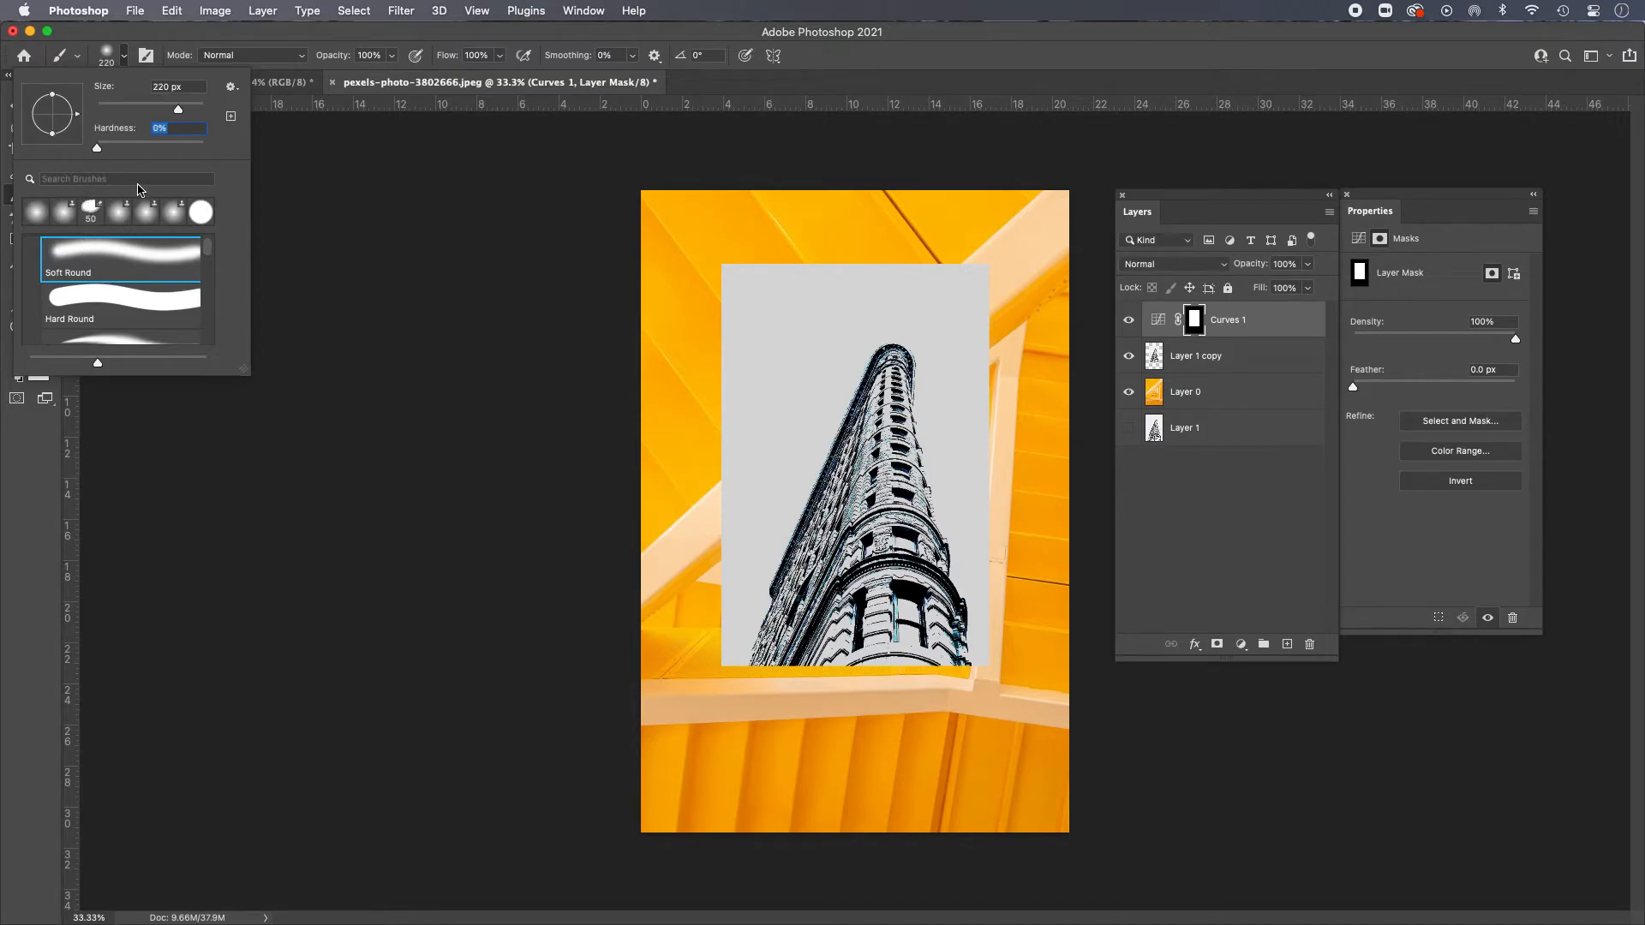
key(Return)
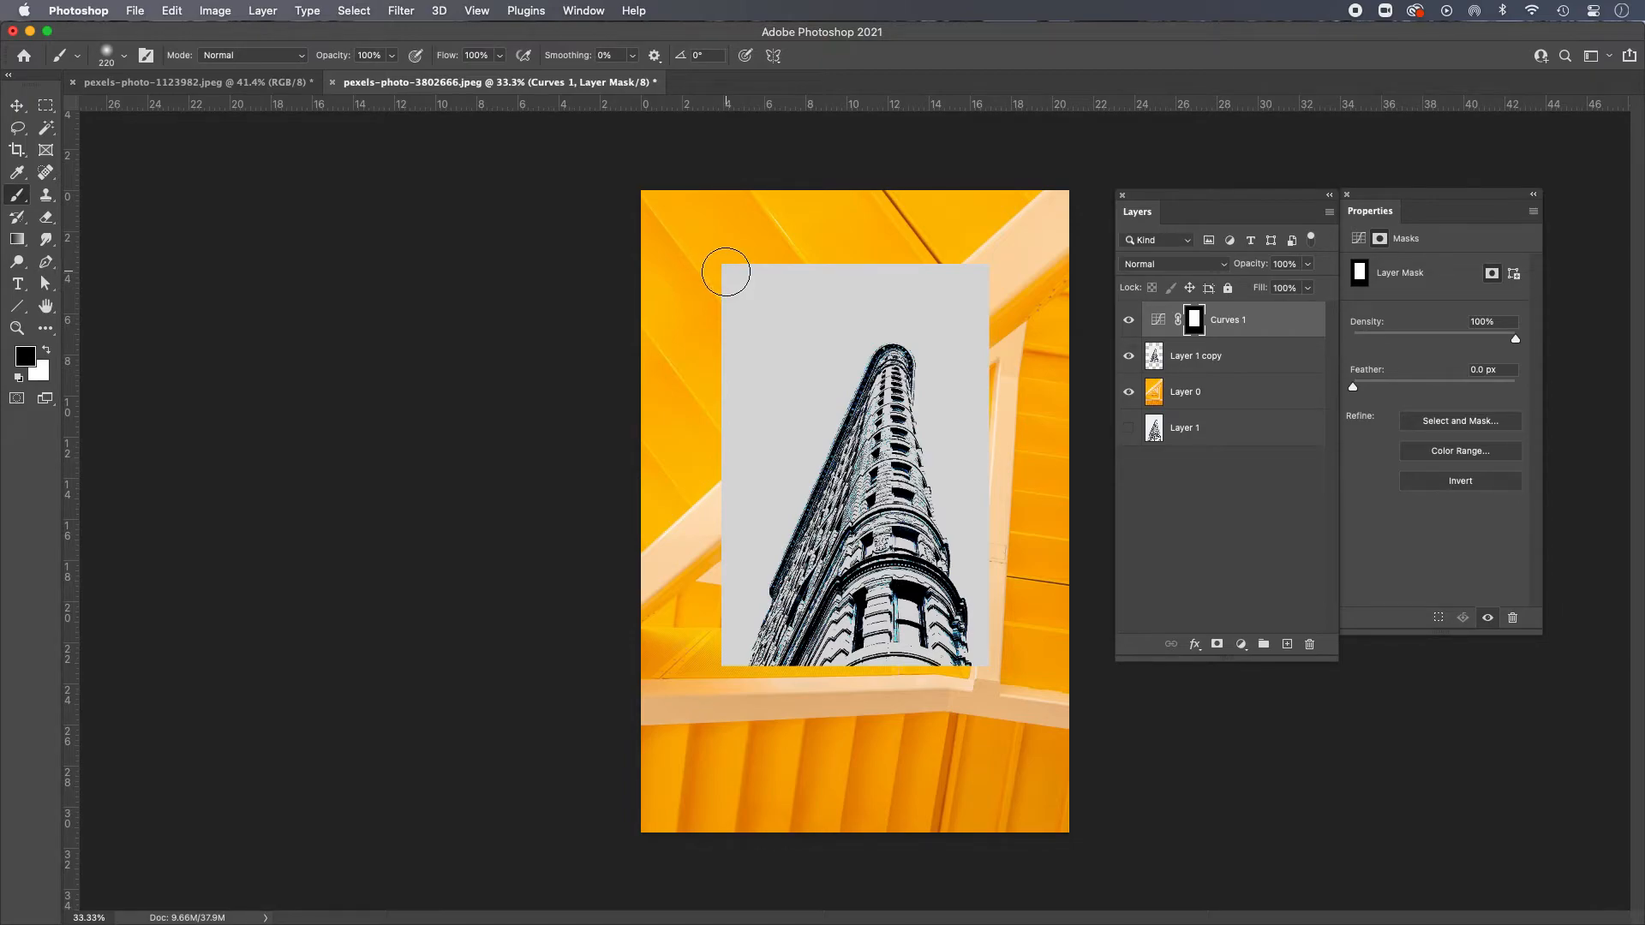
Step: Enlarge the brush to 400 px and paint black on the Curves 1 mask around the building photo's edges
key(bracketleft)
key(bracketright)
key(bracketright)
key(bracketright)
key(bracketright)
key(bracketleft)
key(bracketleft)
key(bracketright)
key(bracketright)
key(bracketleft)
mouse_move(997, 249)
mouse_down()
mouse_move(728, 252)
mouse_move(698, 271)
mouse_move(675, 327)
mouse_move(695, 400)
mouse_move(690, 325)
mouse_move(724, 248)
mouse_move(912, 233)
mouse_move(1010, 251)
mouse_move(1013, 490)
mouse_move(956, 666)
mouse_move(833, 692)
mouse_move(730, 679)
mouse_move(687, 605)
mouse_move(694, 457)
mouse_move(698, 588)
mouse_up()
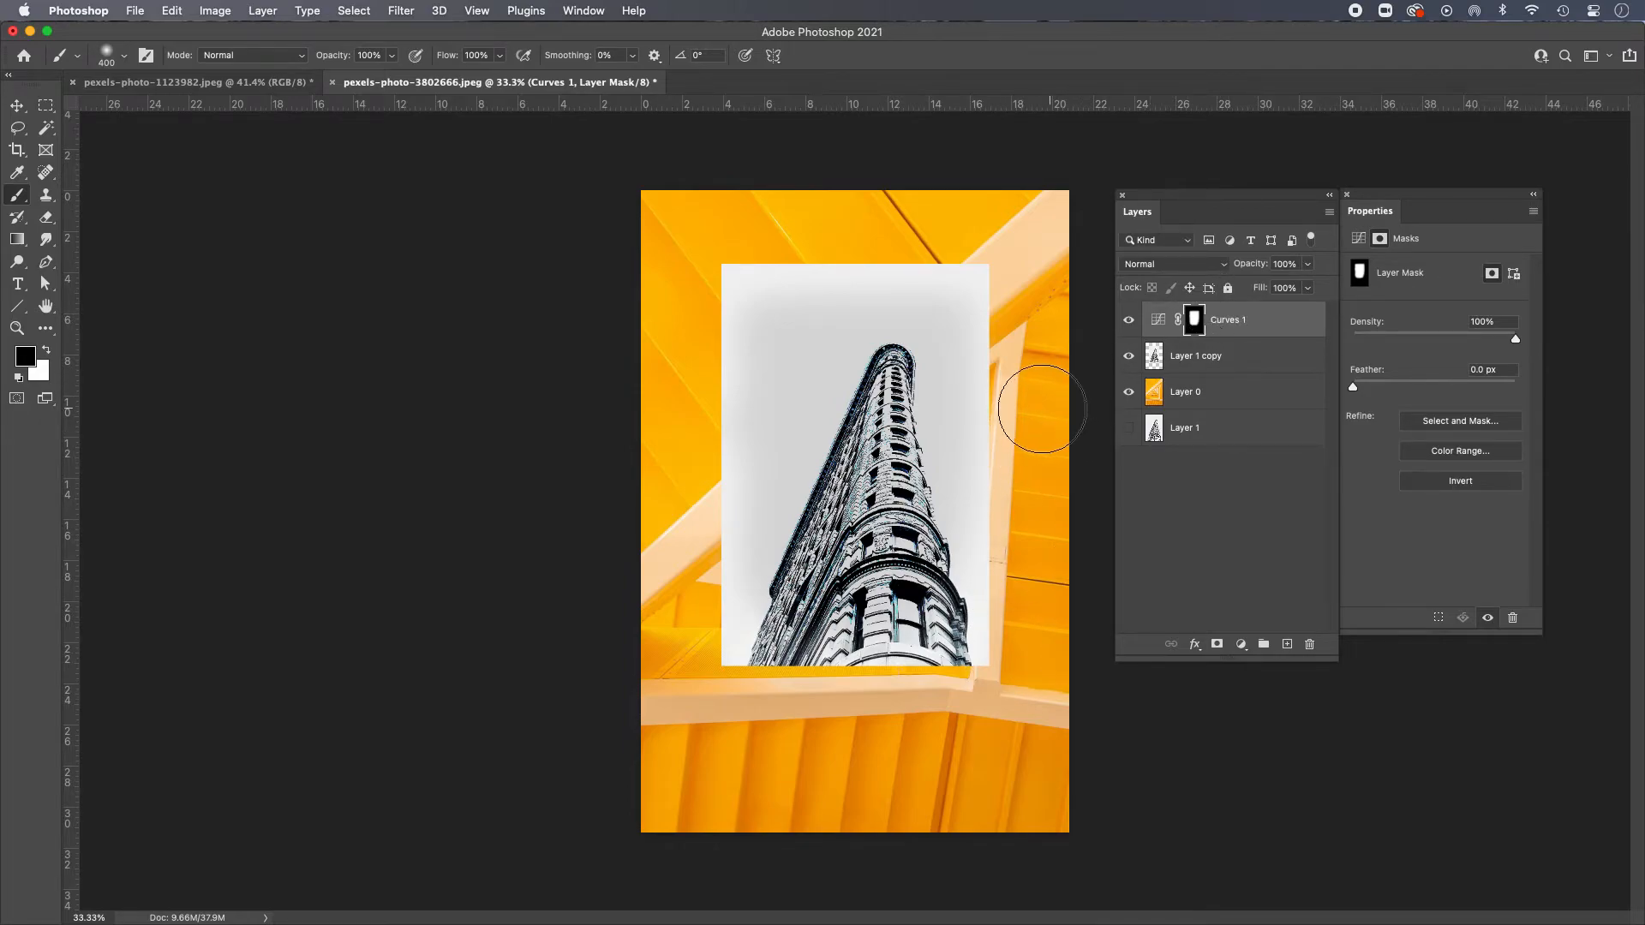
mouse_move(1015, 317)
mouse_down()
mouse_move(882, 273)
mouse_move(763, 295)
mouse_move(724, 392)
mouse_move(796, 271)
mouse_move(961, 303)
mouse_move(1034, 518)
mouse_up()
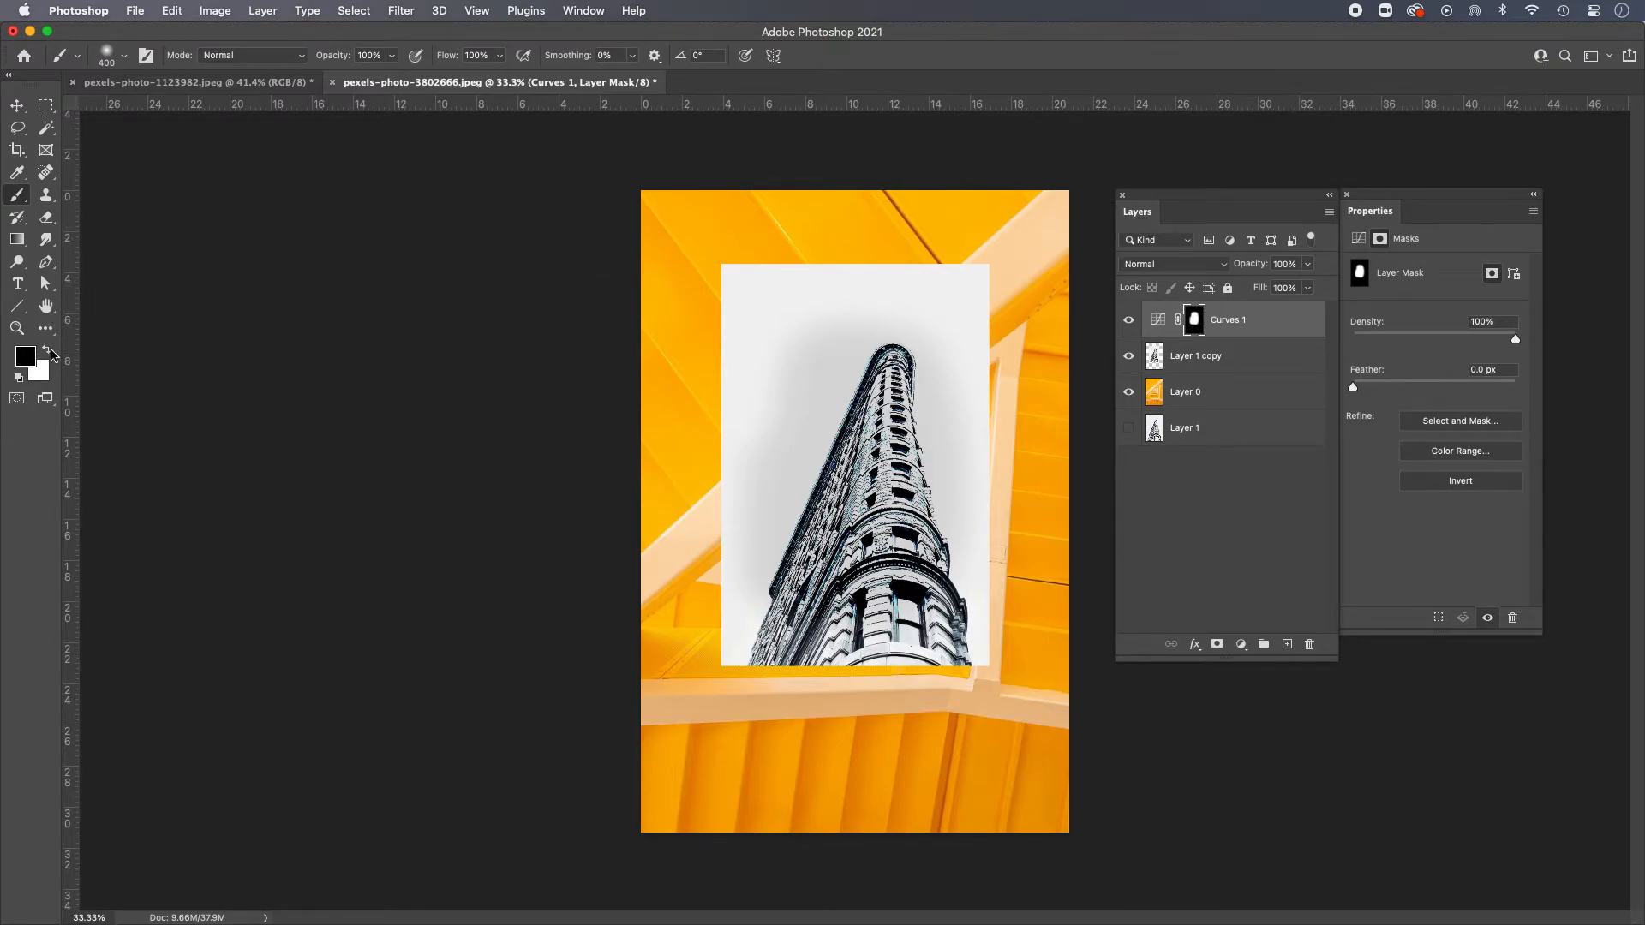
Step: Make white the foreground color, try painting it on the Curves 1 mask along the building photo's upper edge, and undo the painting
click(46, 351)
mouse_move(787, 276)
mouse_down()
mouse_move(940, 265)
mouse_move(991, 301)
mouse_move(905, 321)
mouse_move(779, 312)
mouse_move(801, 323)
mouse_up()
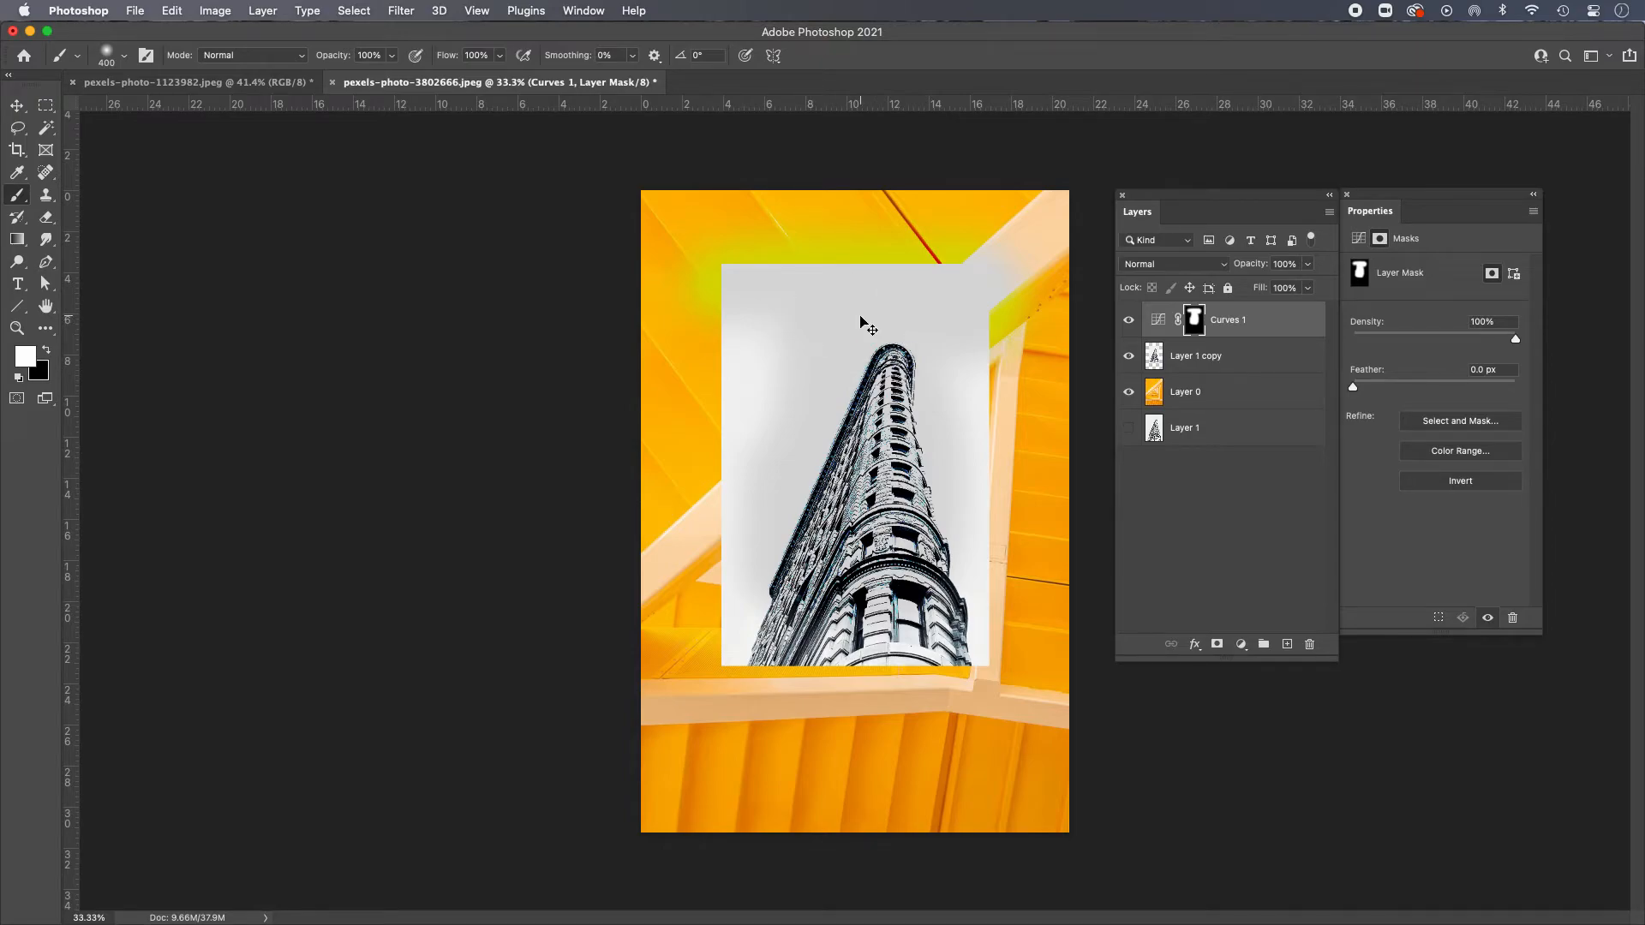
key(super+z)
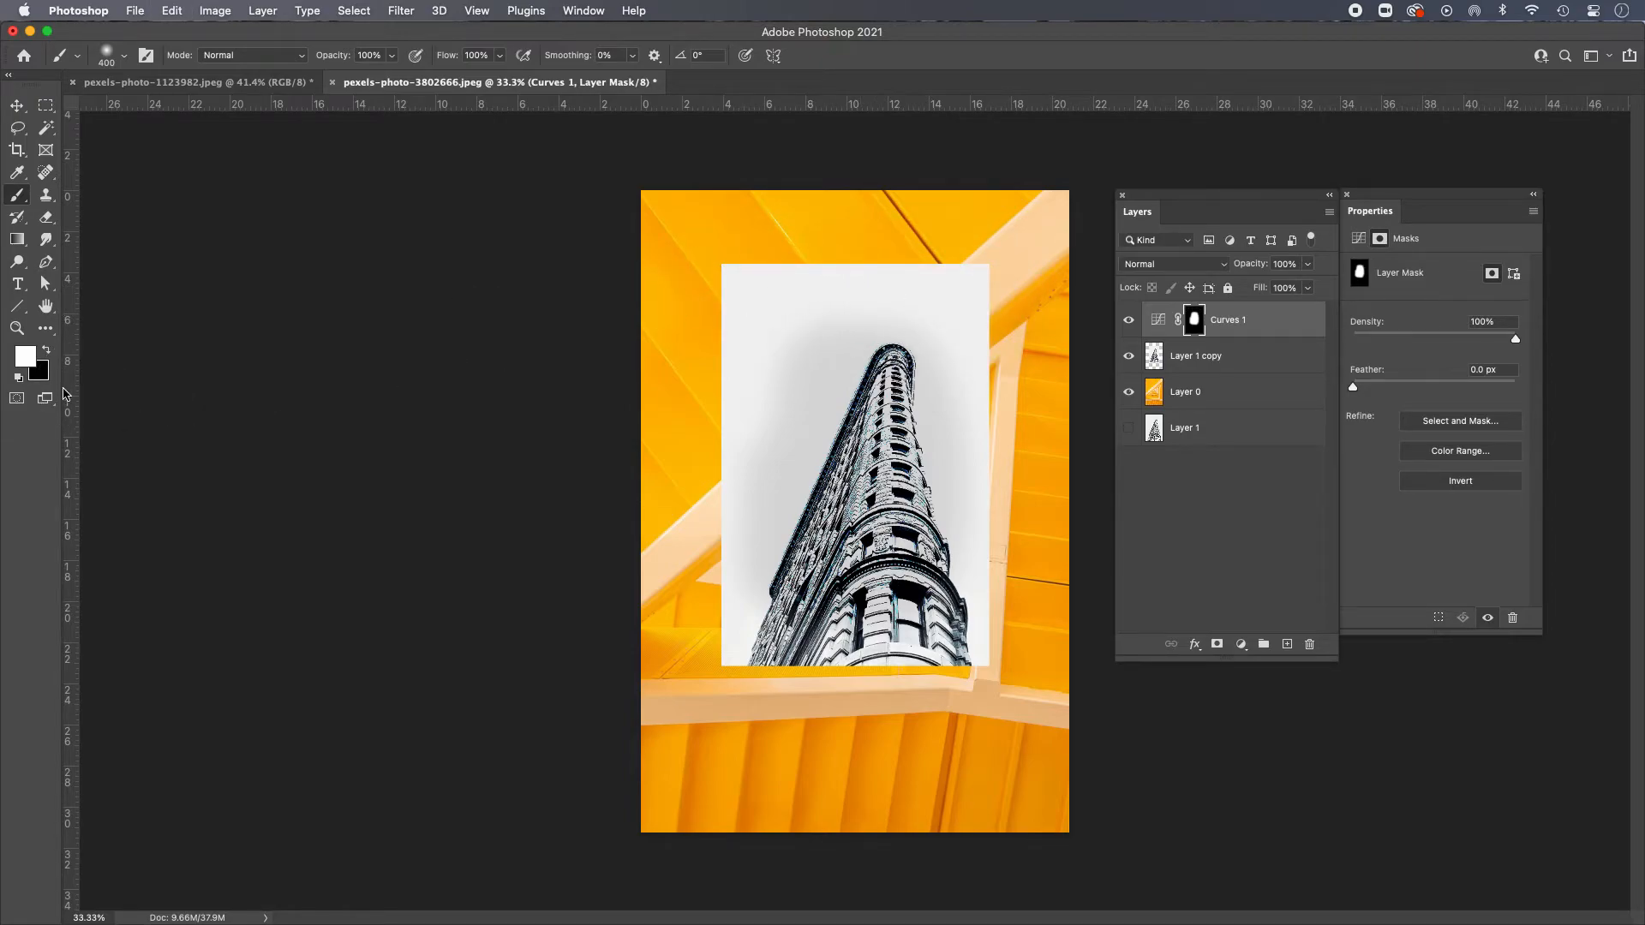
Step: Check the foreground color value, accept white (ffffff), and return to the Brush tool
click(28, 358)
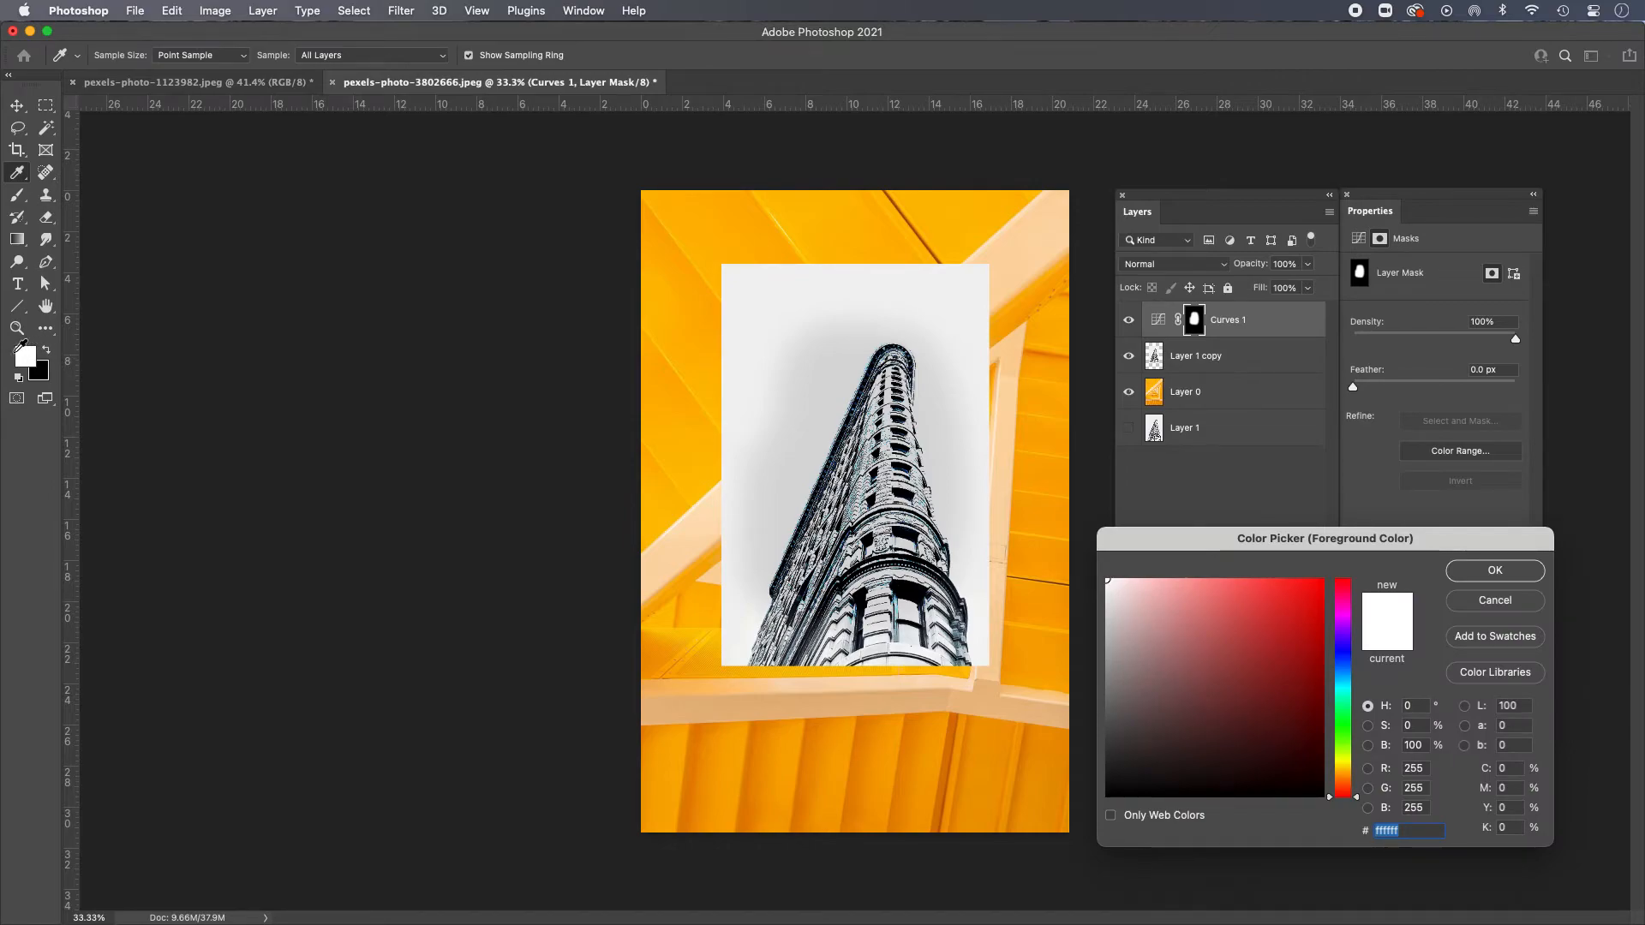
click(1495, 572)
key(b)
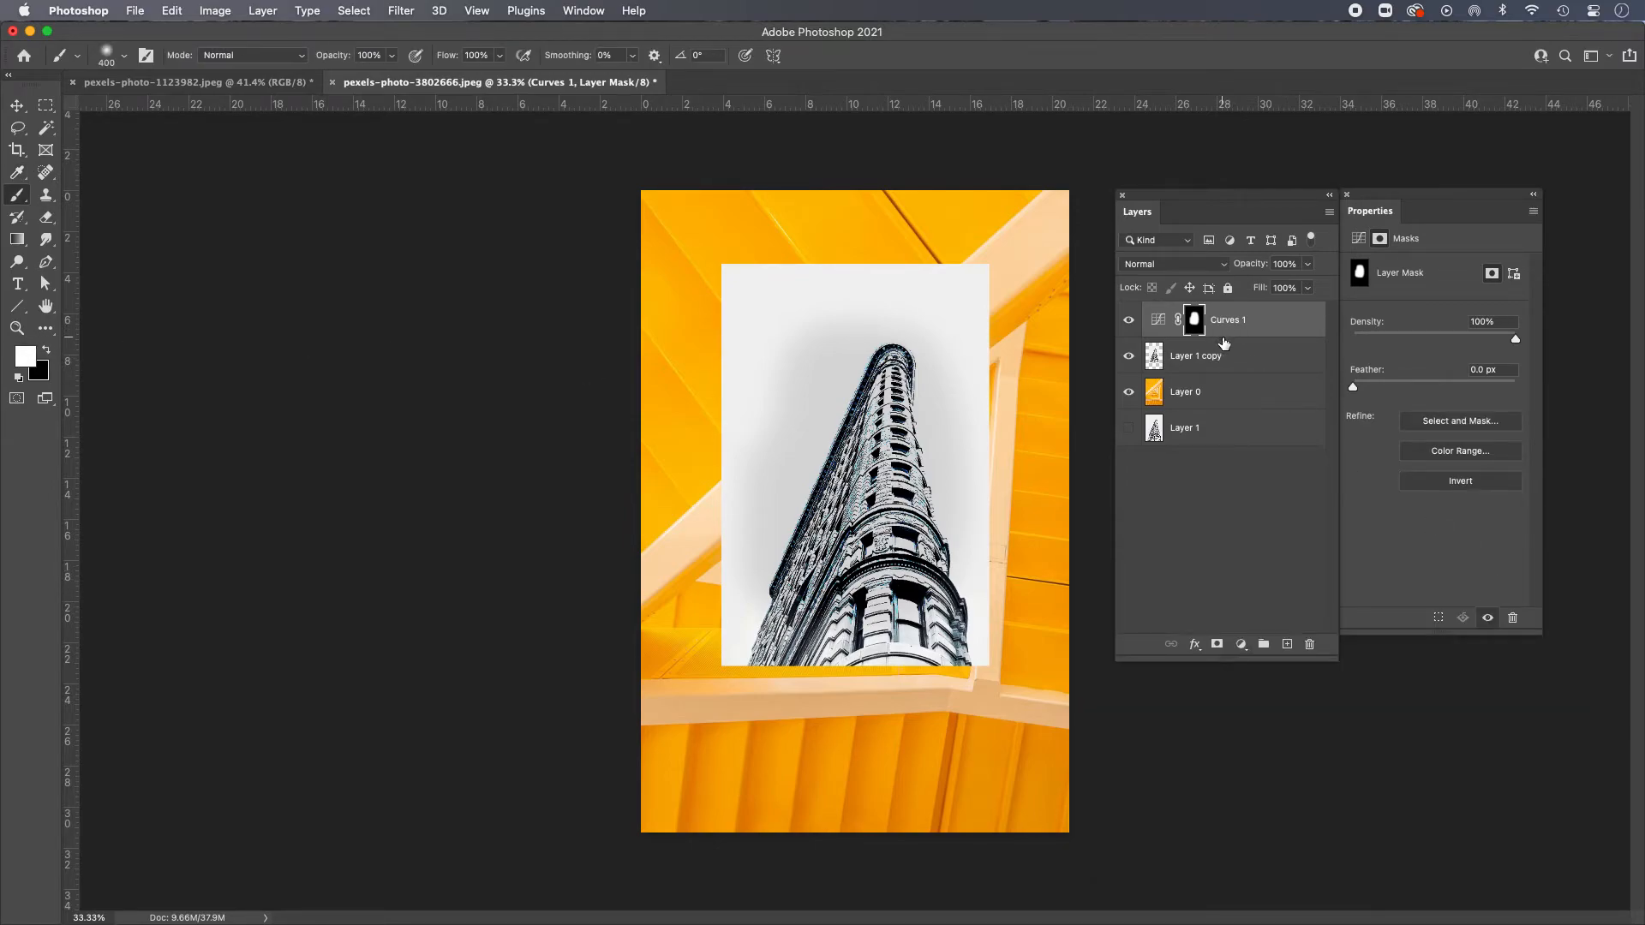
Step: Load the outline of Layer 1 copy, paint the Curves 1 mask white inside that selection, and deselect
ctrl+click(1155, 359)
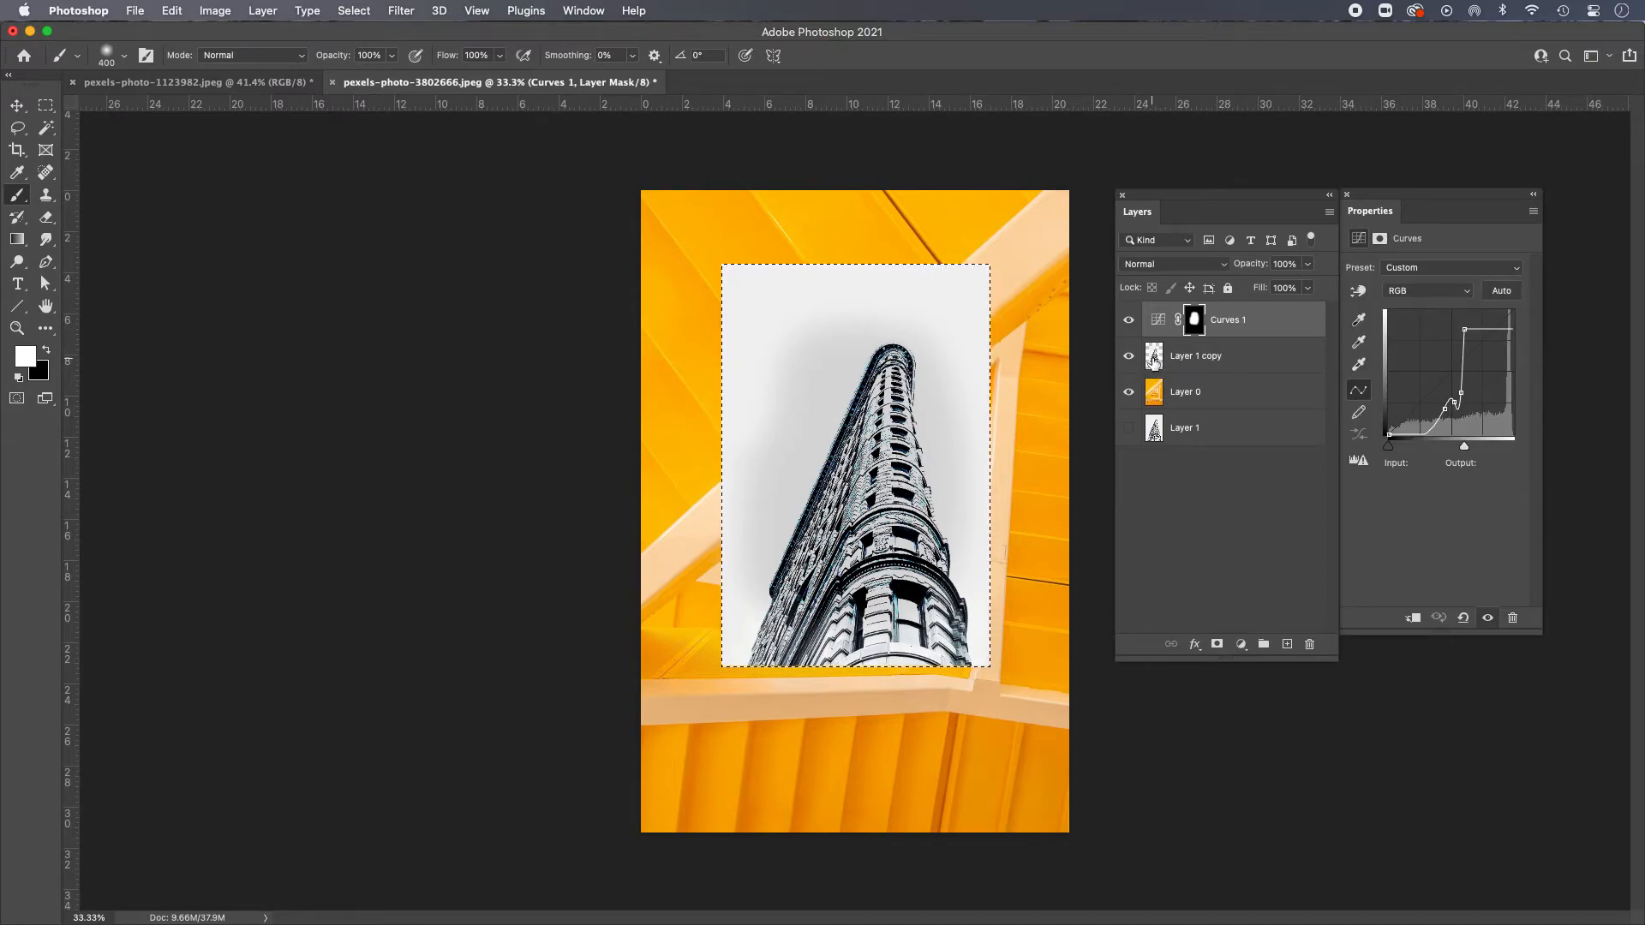
click(1198, 321)
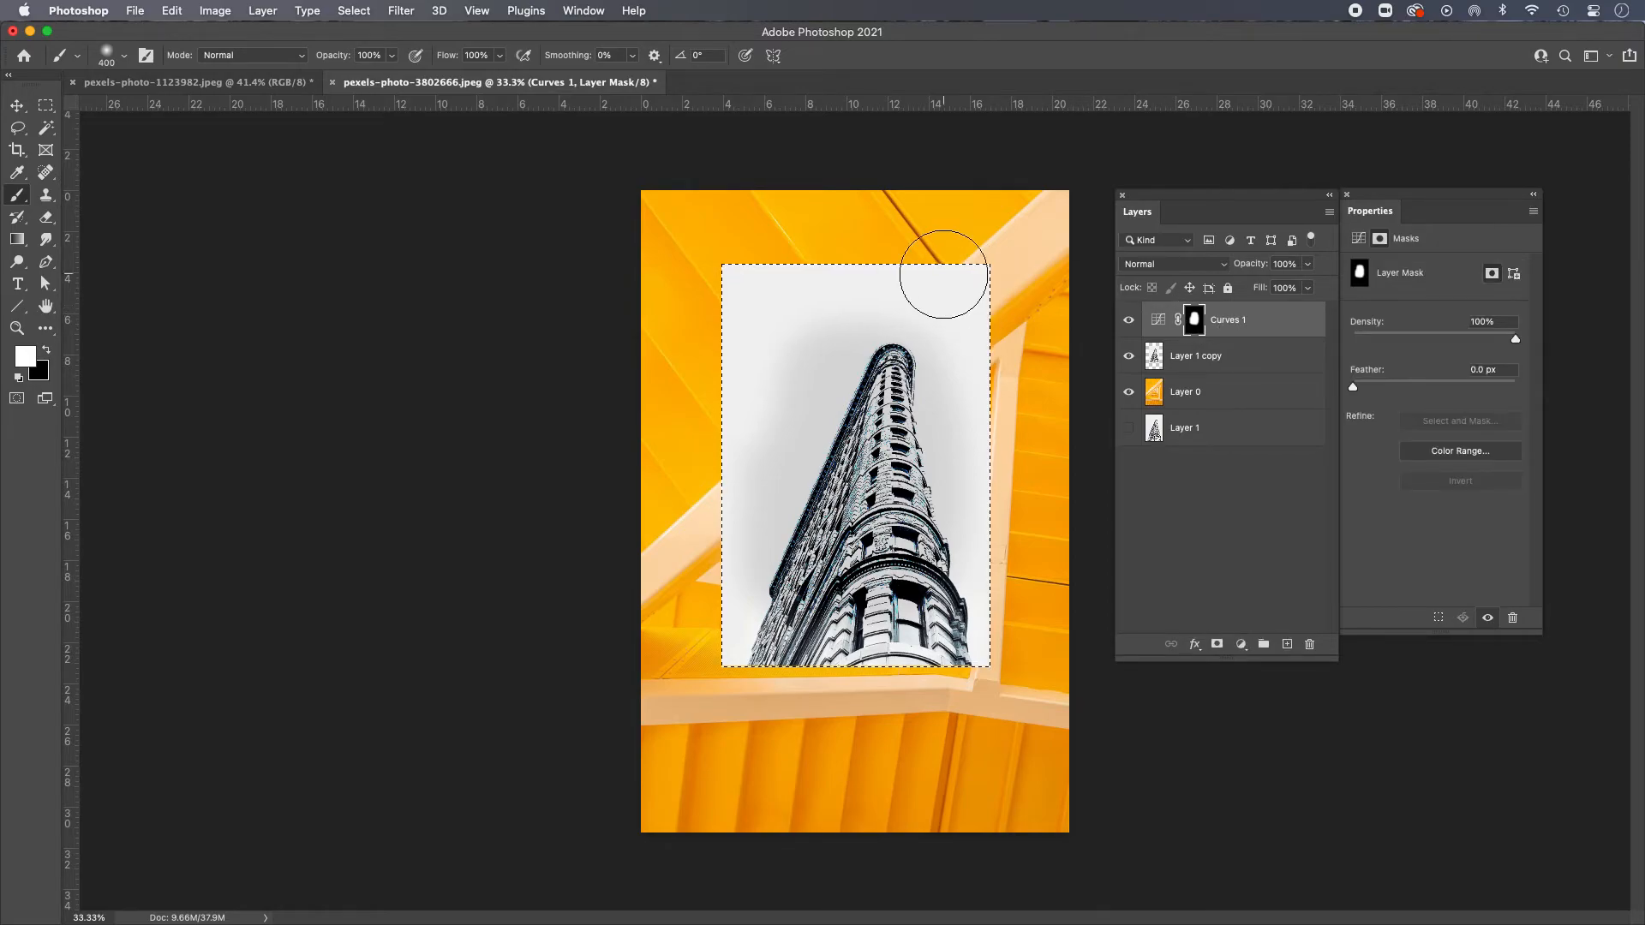
mouse_move(984, 269)
mouse_down()
mouse_move(709, 269)
mouse_move(900, 260)
mouse_move(999, 301)
mouse_move(983, 395)
mouse_move(969, 323)
mouse_move(720, 323)
mouse_move(757, 366)
mouse_move(720, 471)
mouse_move(705, 599)
mouse_move(827, 666)
mouse_move(985, 558)
mouse_move(973, 294)
mouse_move(717, 385)
mouse_move(716, 540)
mouse_move(680, 617)
mouse_move(856, 367)
mouse_up()
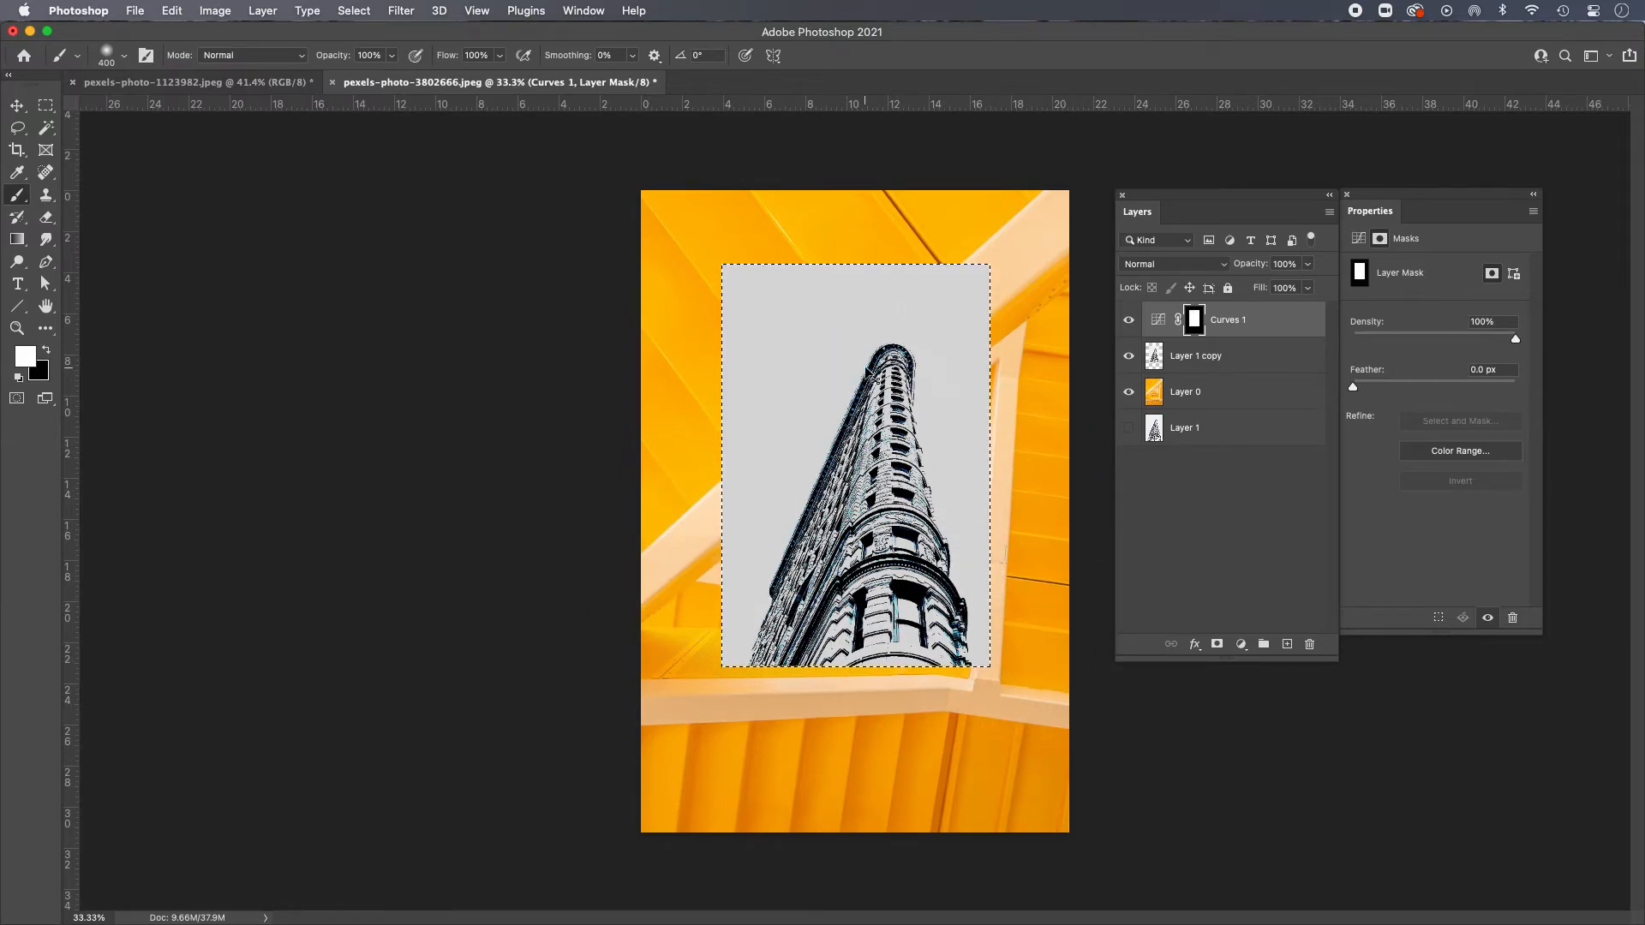
click(354, 10)
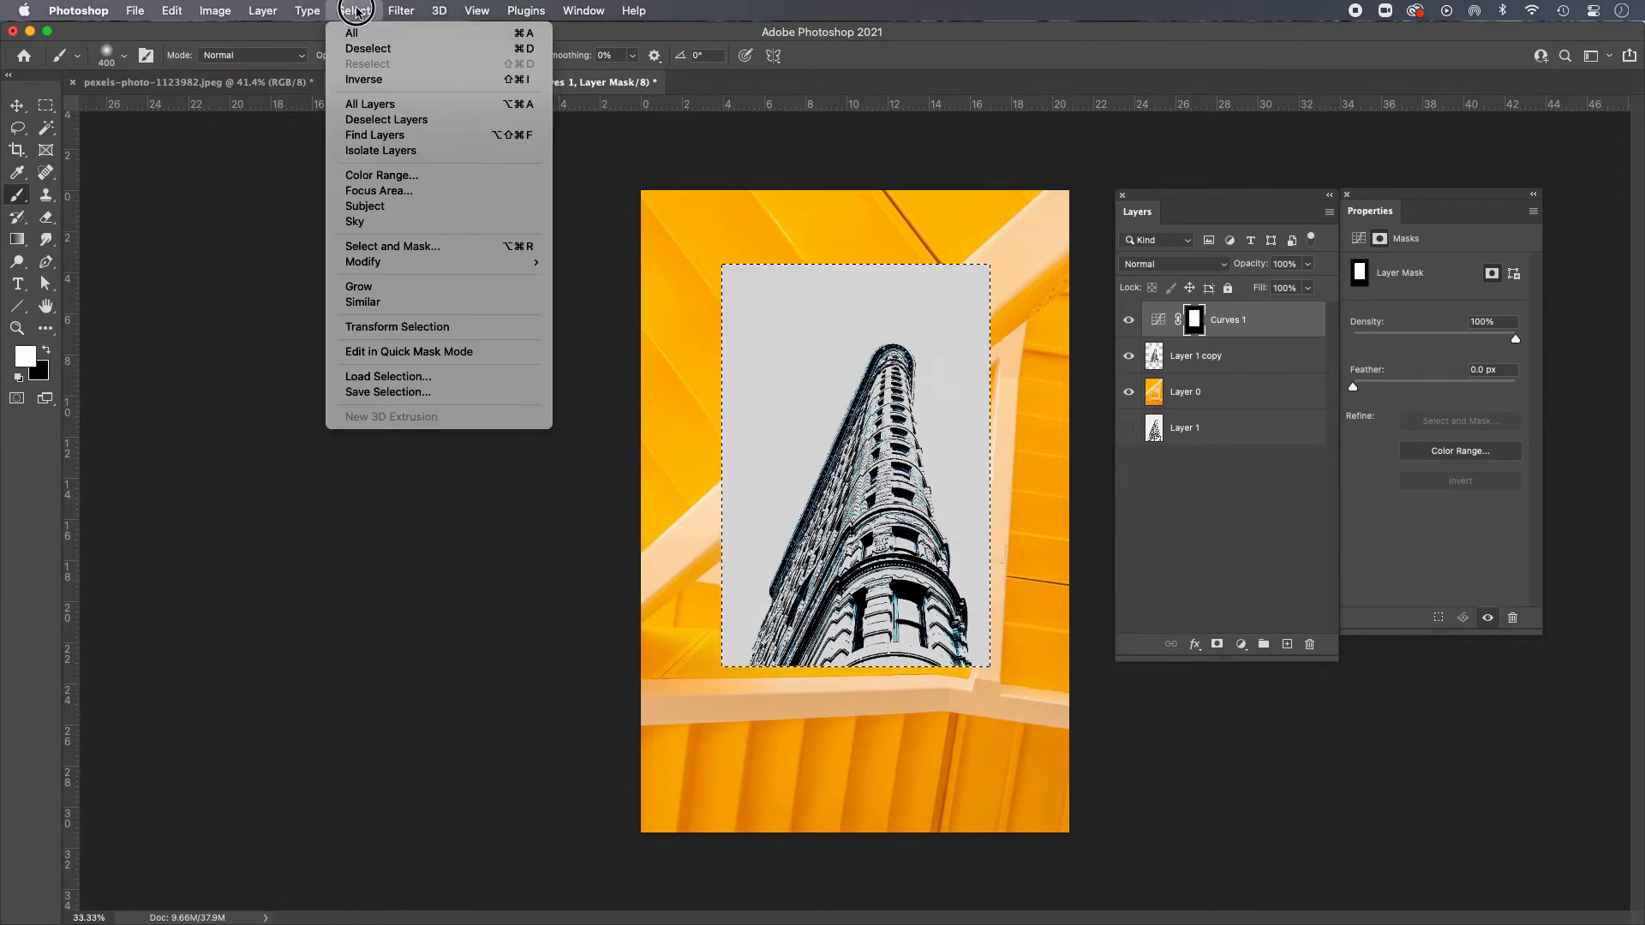
click(372, 48)
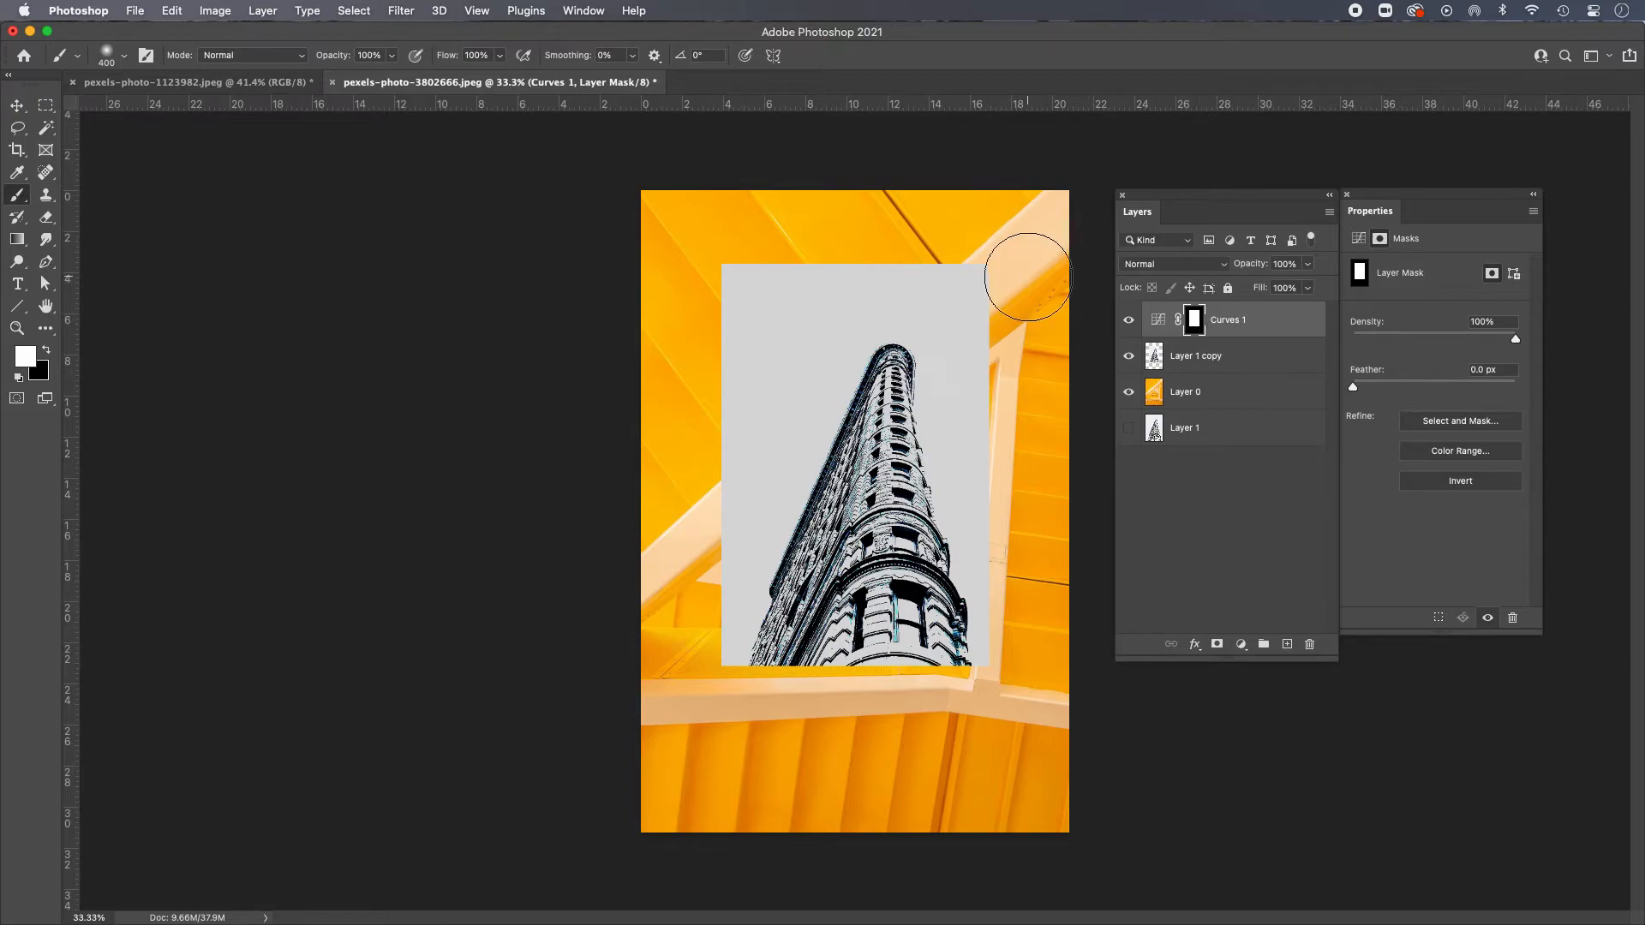
Step: Try painting white on the Curves 1 mask across the upper yellow background, and undo the painting
mouse_move(1036, 220)
mouse_down()
mouse_move(655, 211)
mouse_move(630, 255)
mouse_move(1043, 257)
mouse_move(1062, 301)
mouse_move(696, 301)
mouse_move(610, 336)
mouse_move(1067, 352)
mouse_up()
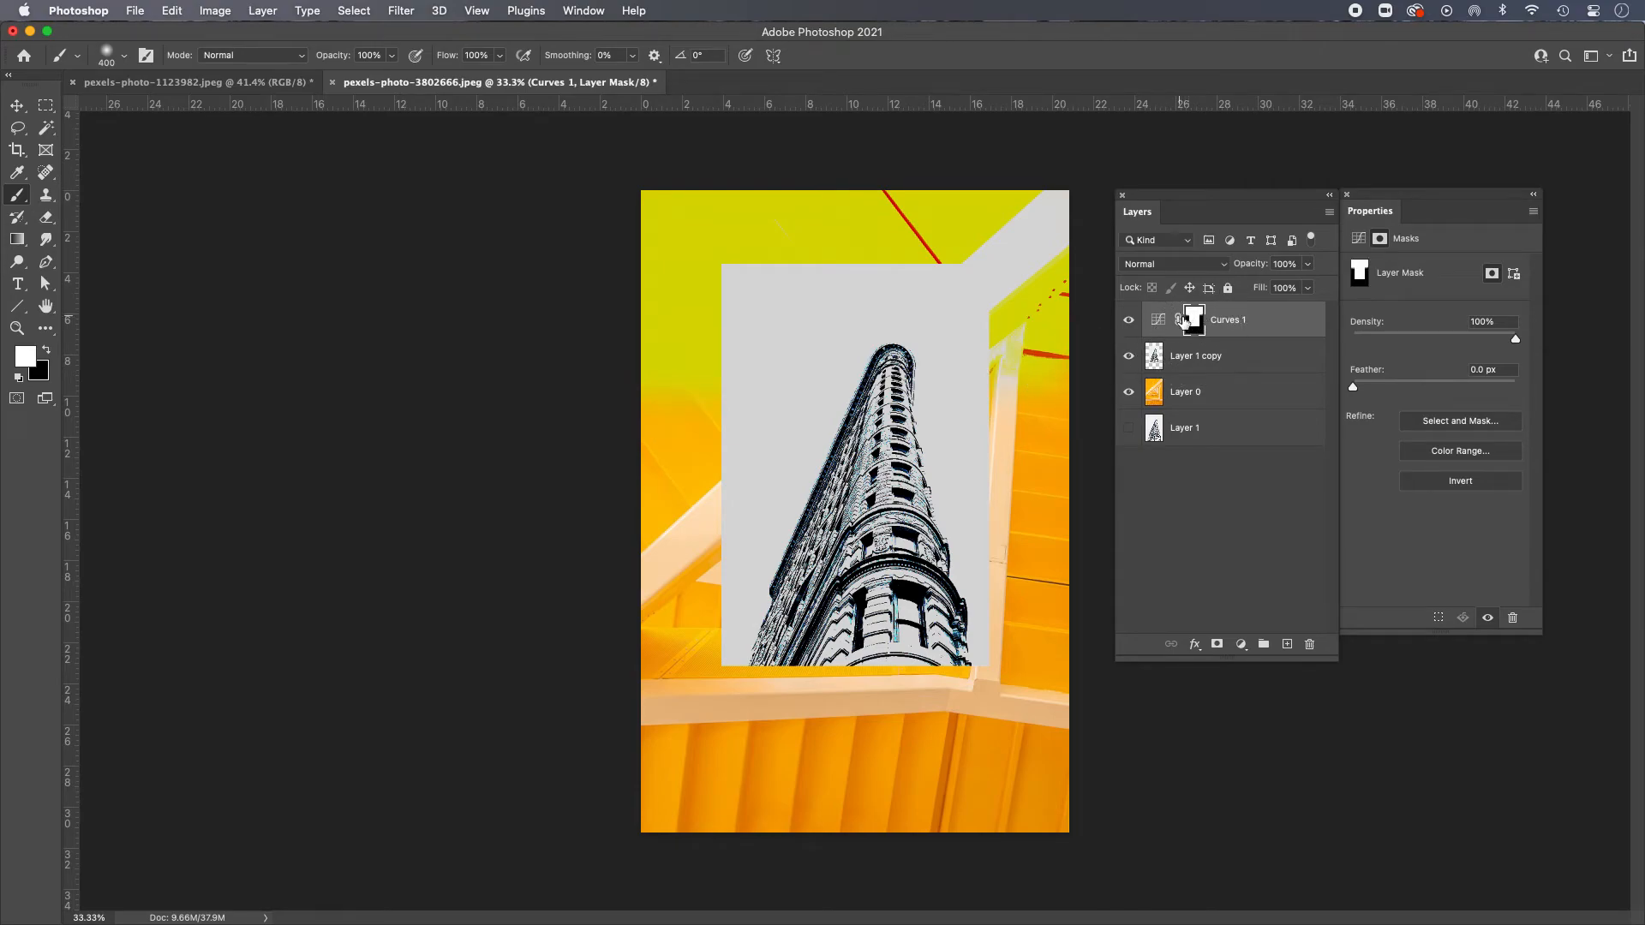
key(super+z)
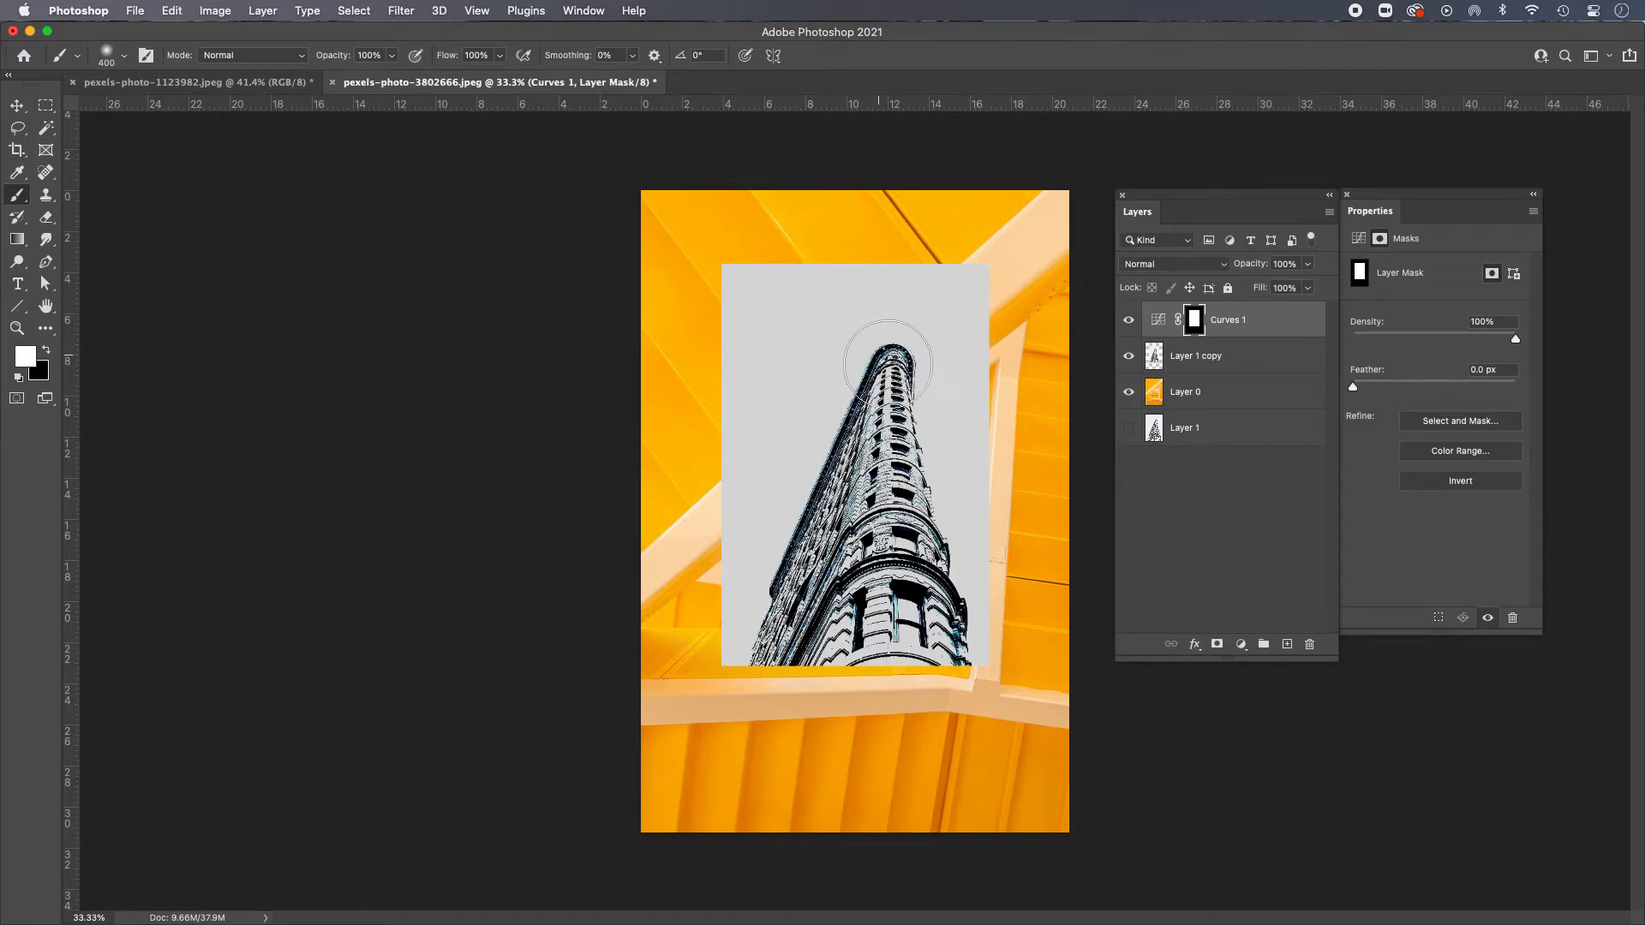
Step: Check Layer 1 copy by toggling its visibility, and delete the Curves 1 adjustment layer
click(15, 106)
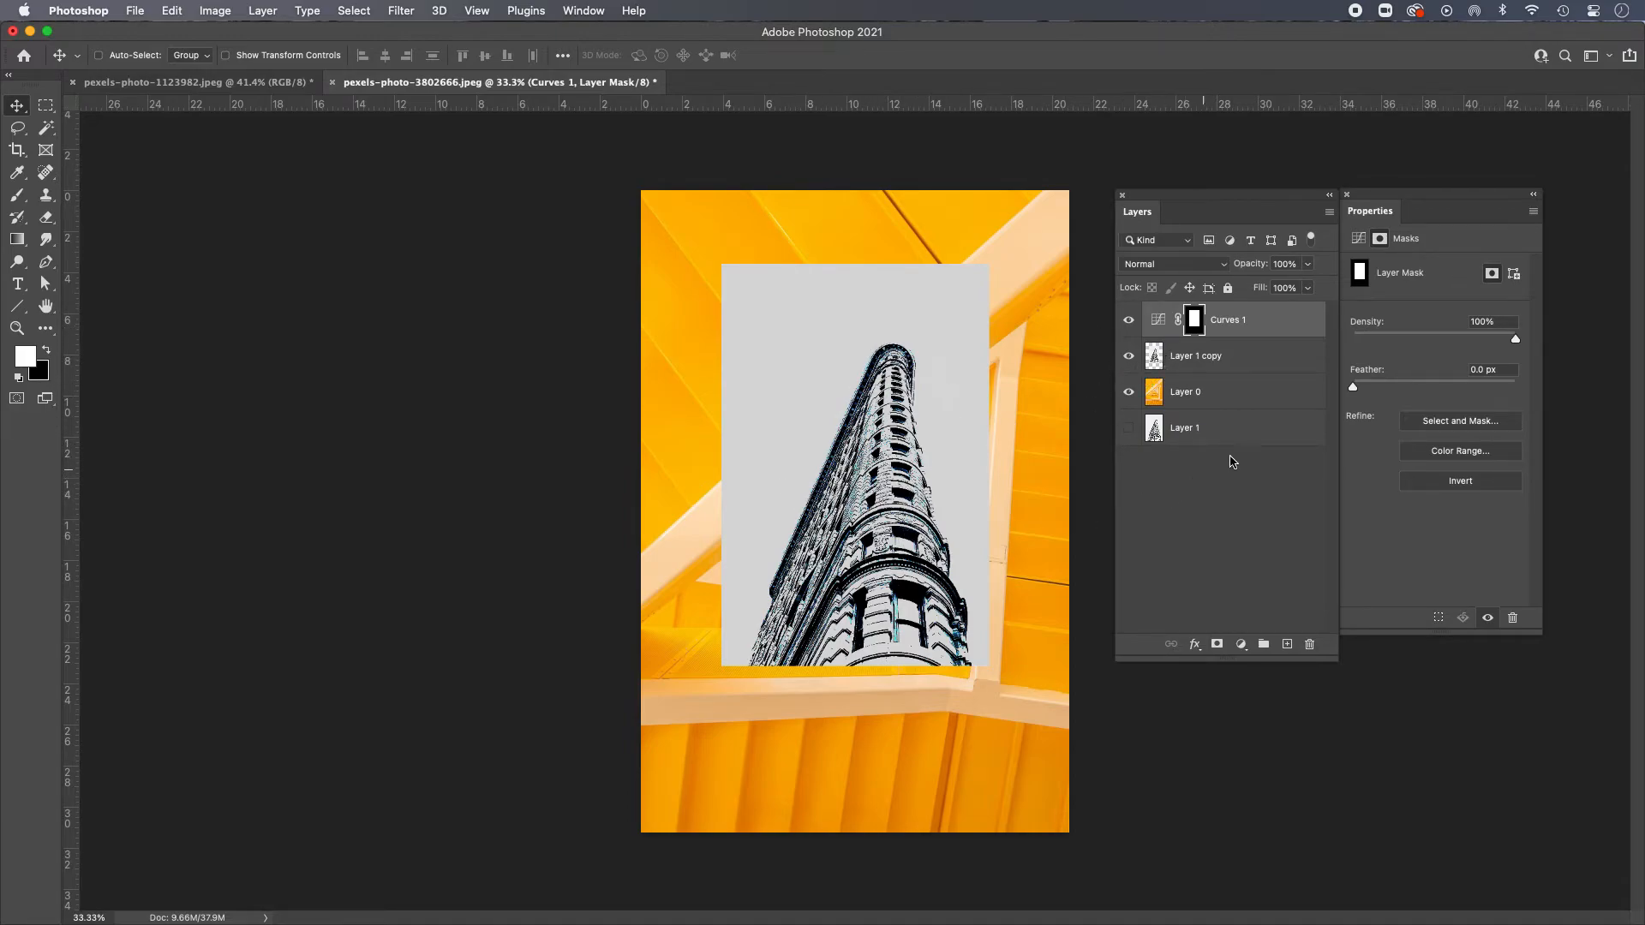
click(1131, 427)
click(1206, 360)
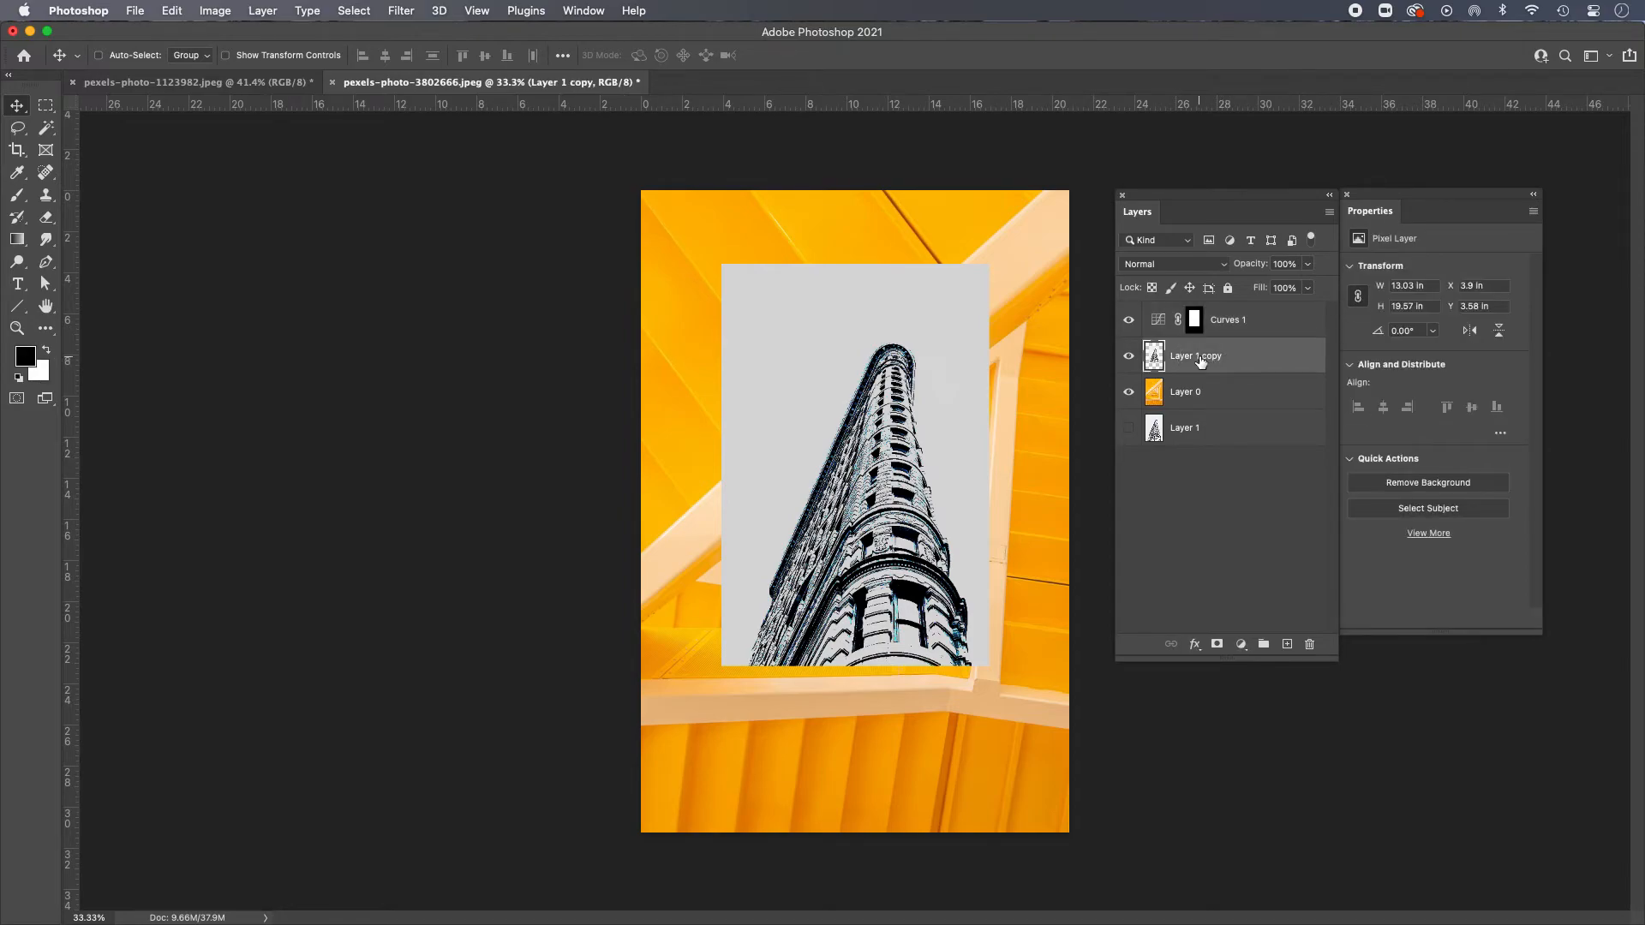
click(1129, 356)
click(1129, 356)
drag(1231, 322, 1309, 644)
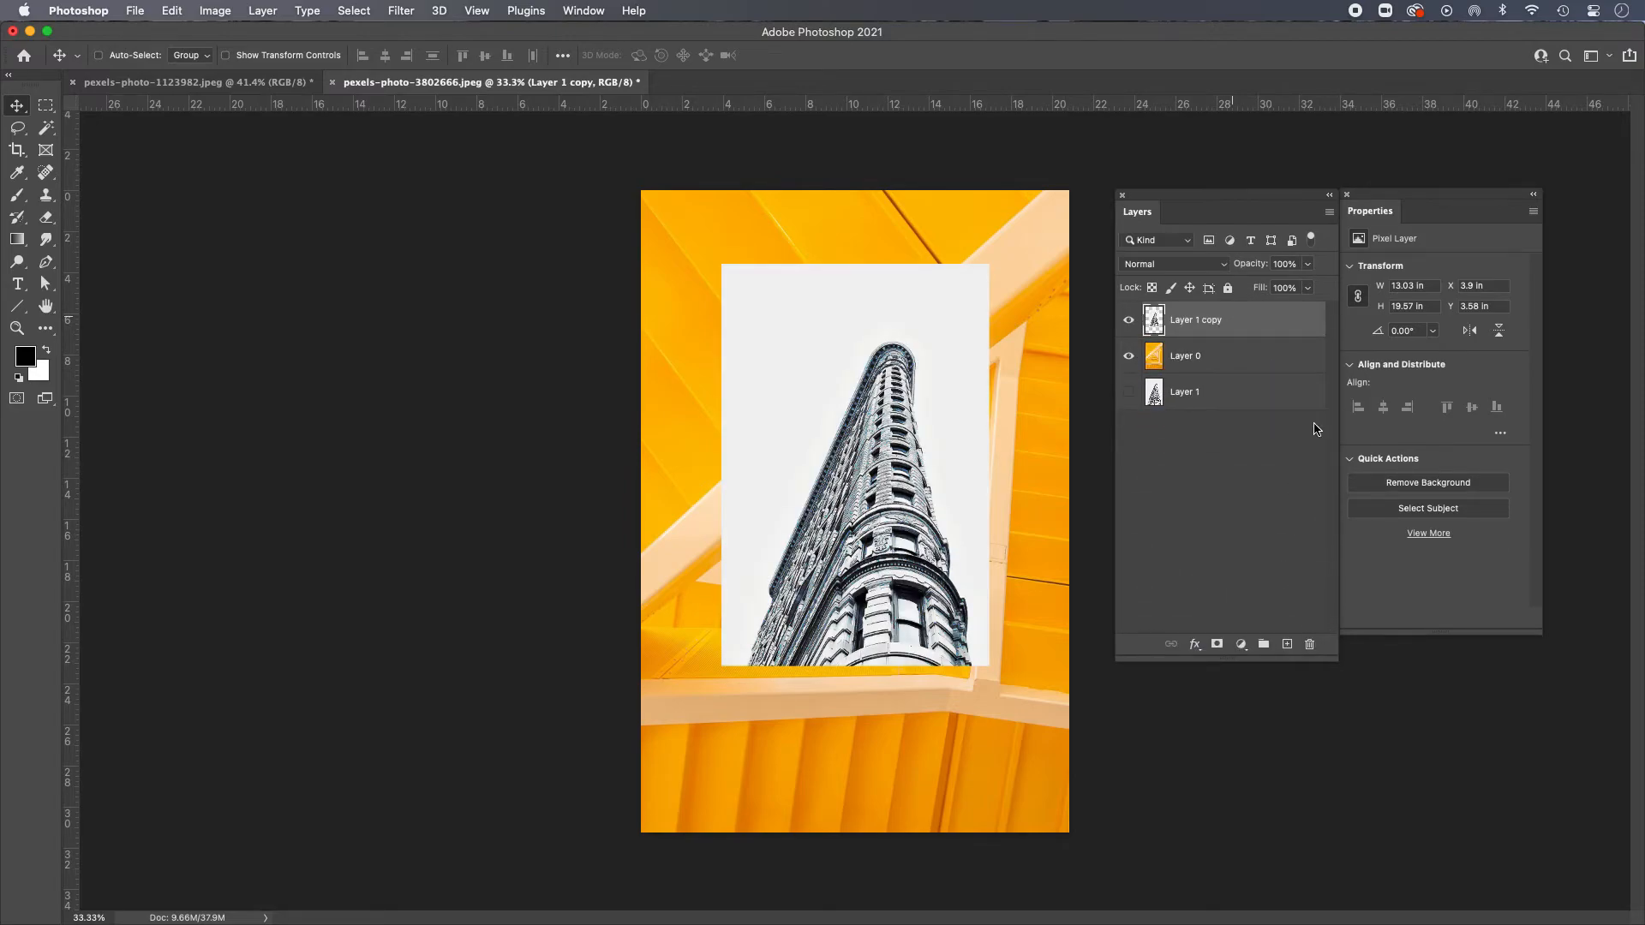
Step: Toggle Layer 1 copy's visibility, add a layer mask to it, and delete that mask without applying it
click(1129, 320)
click(1129, 321)
click(1217, 646)
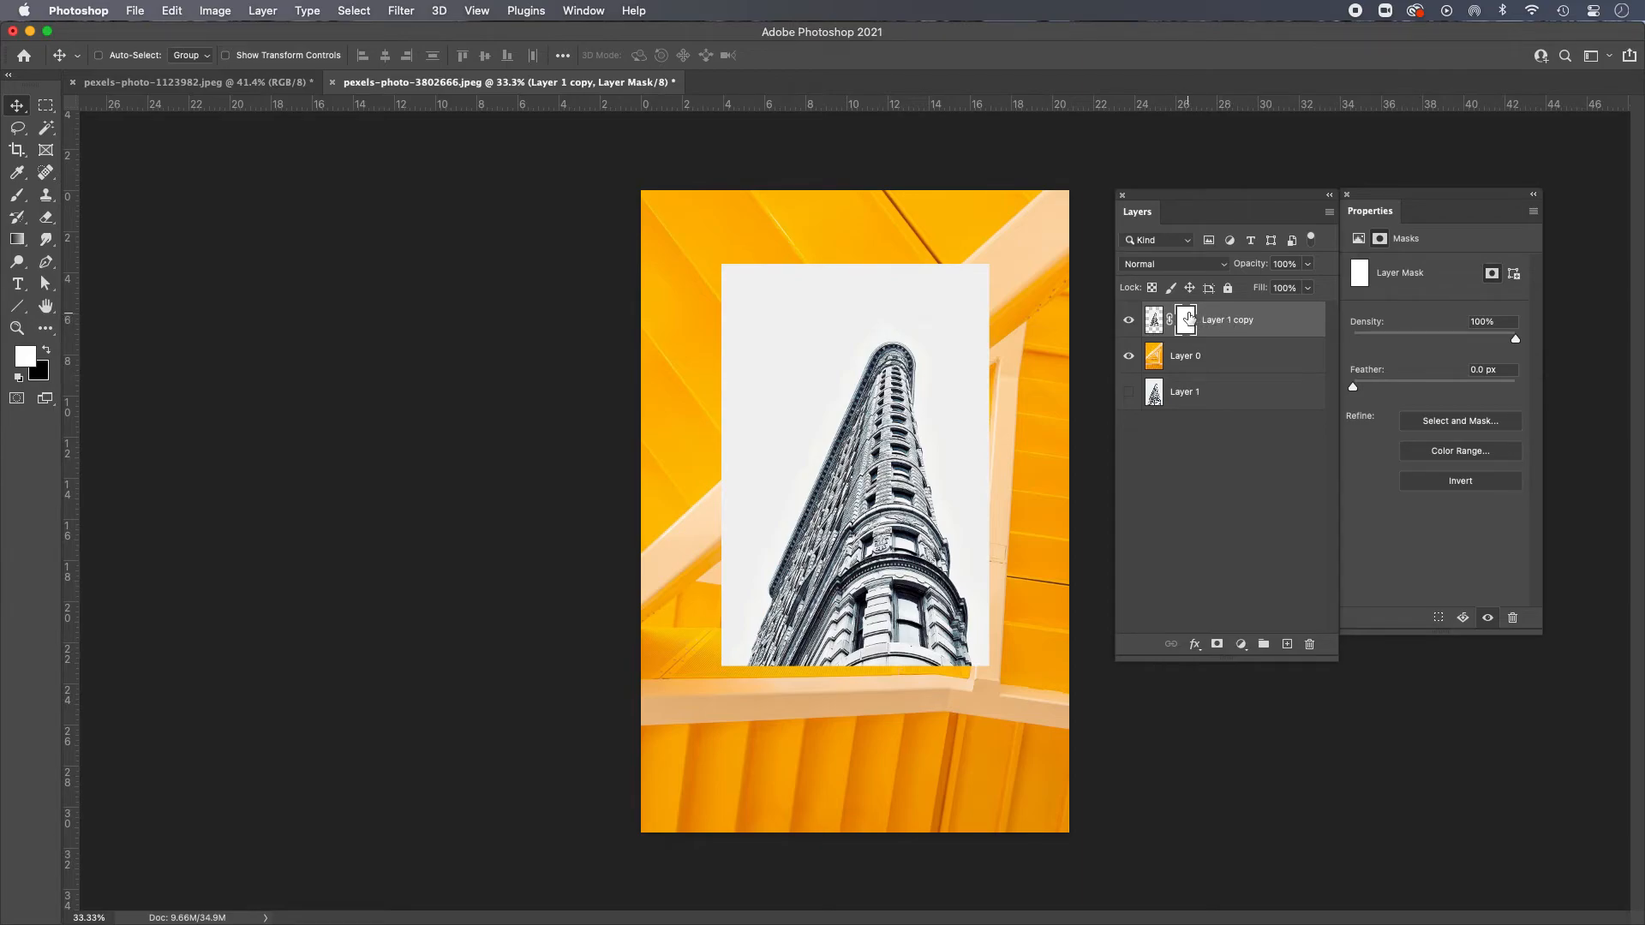
drag(1188, 318, 1310, 648)
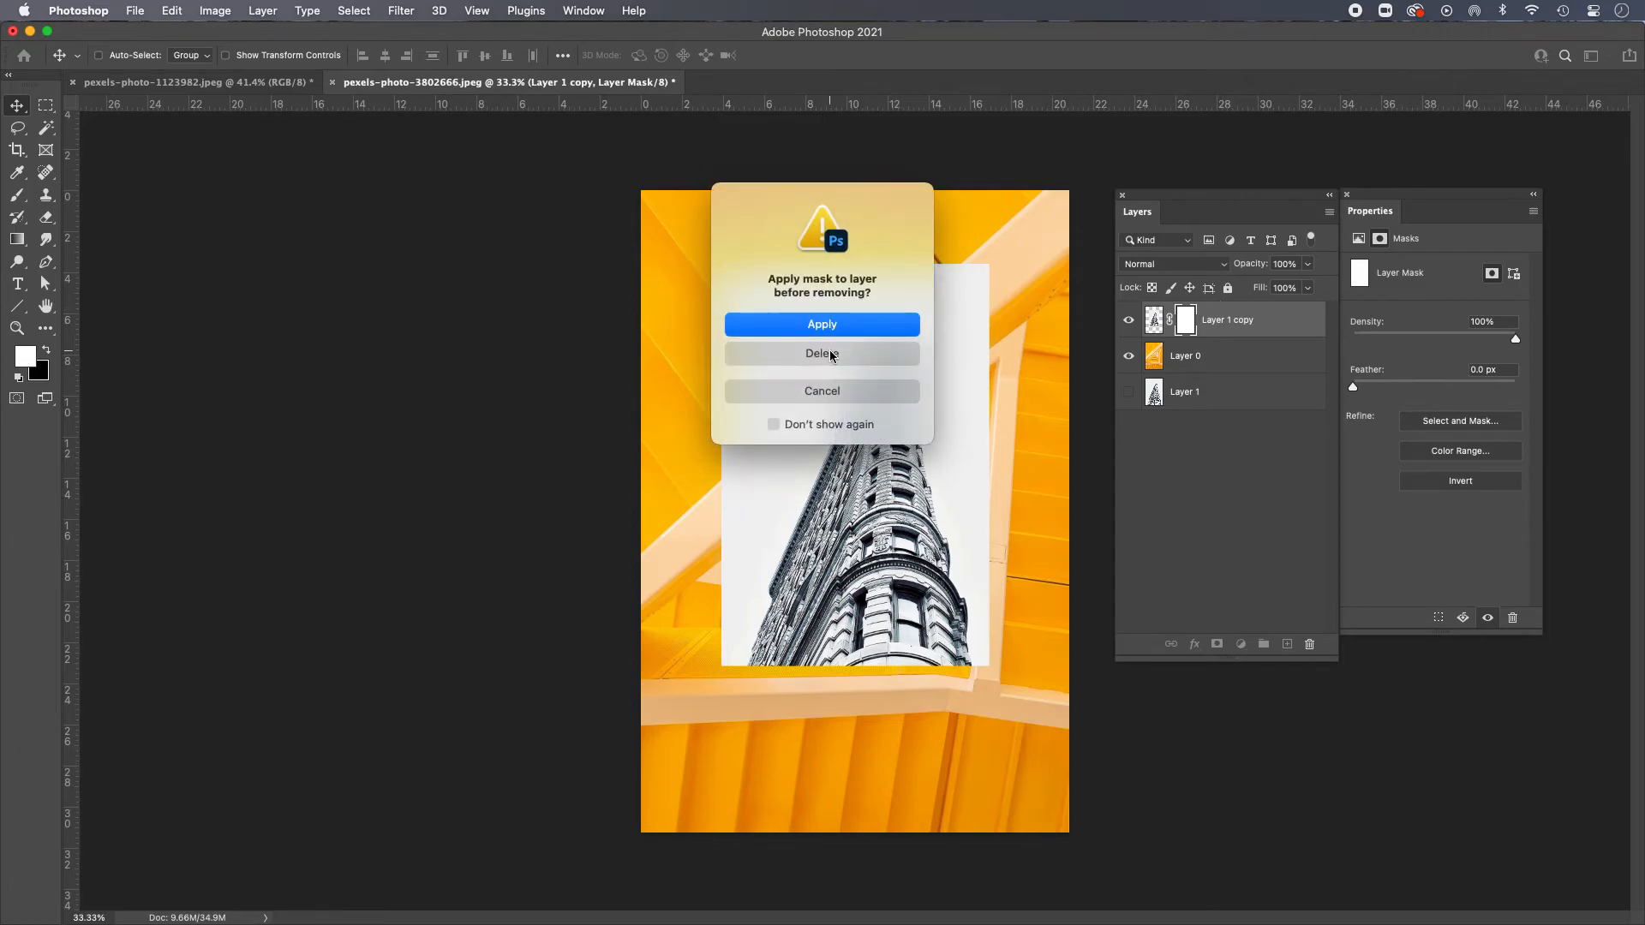
click(830, 358)
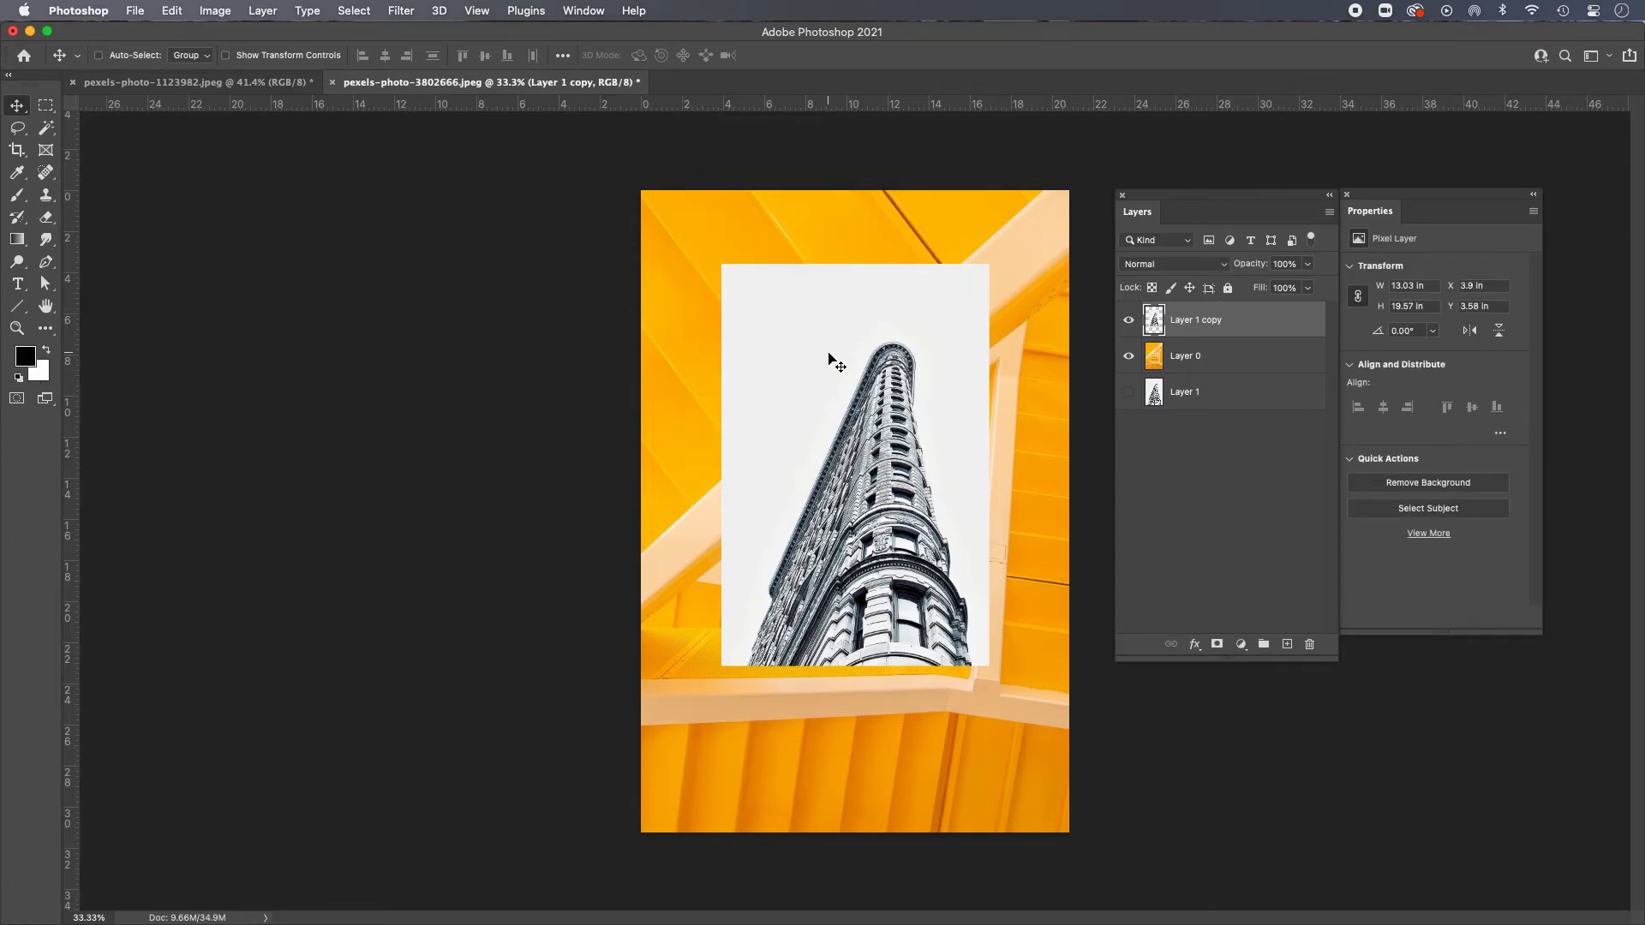
Step: Try erasing the white background around the building on Layer 1 copy with a 250 px soft Eraser
click(47, 219)
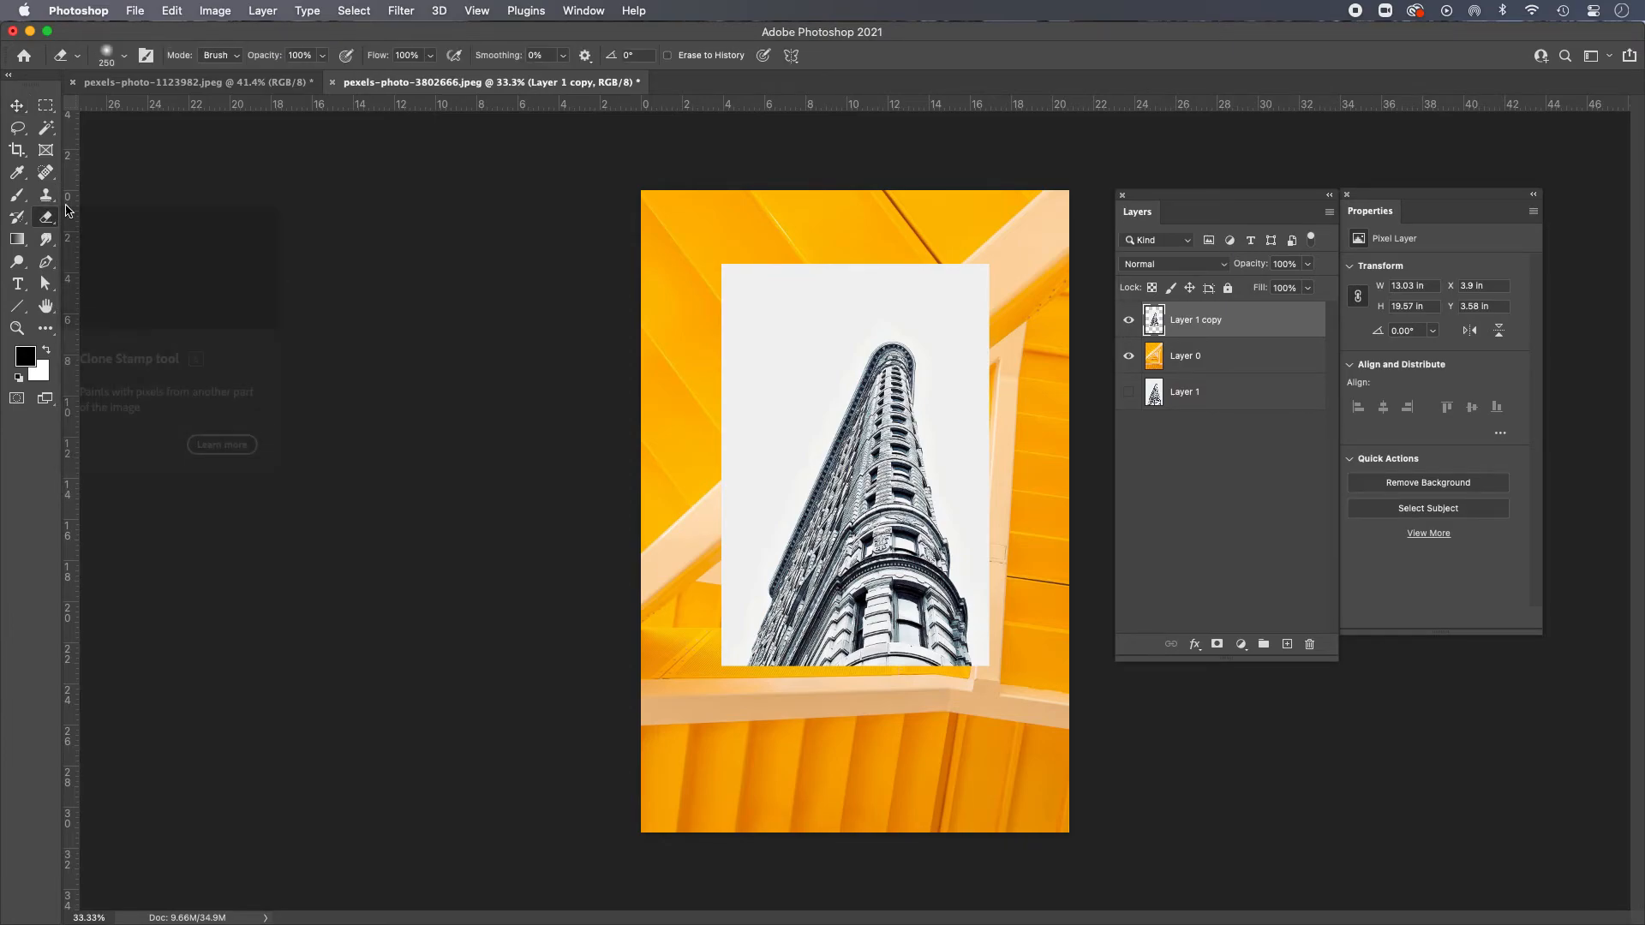
mouse_move(996, 266)
mouse_down()
mouse_move(699, 276)
mouse_move(960, 286)
mouse_move(994, 345)
mouse_move(972, 277)
mouse_move(918, 268)
mouse_up()
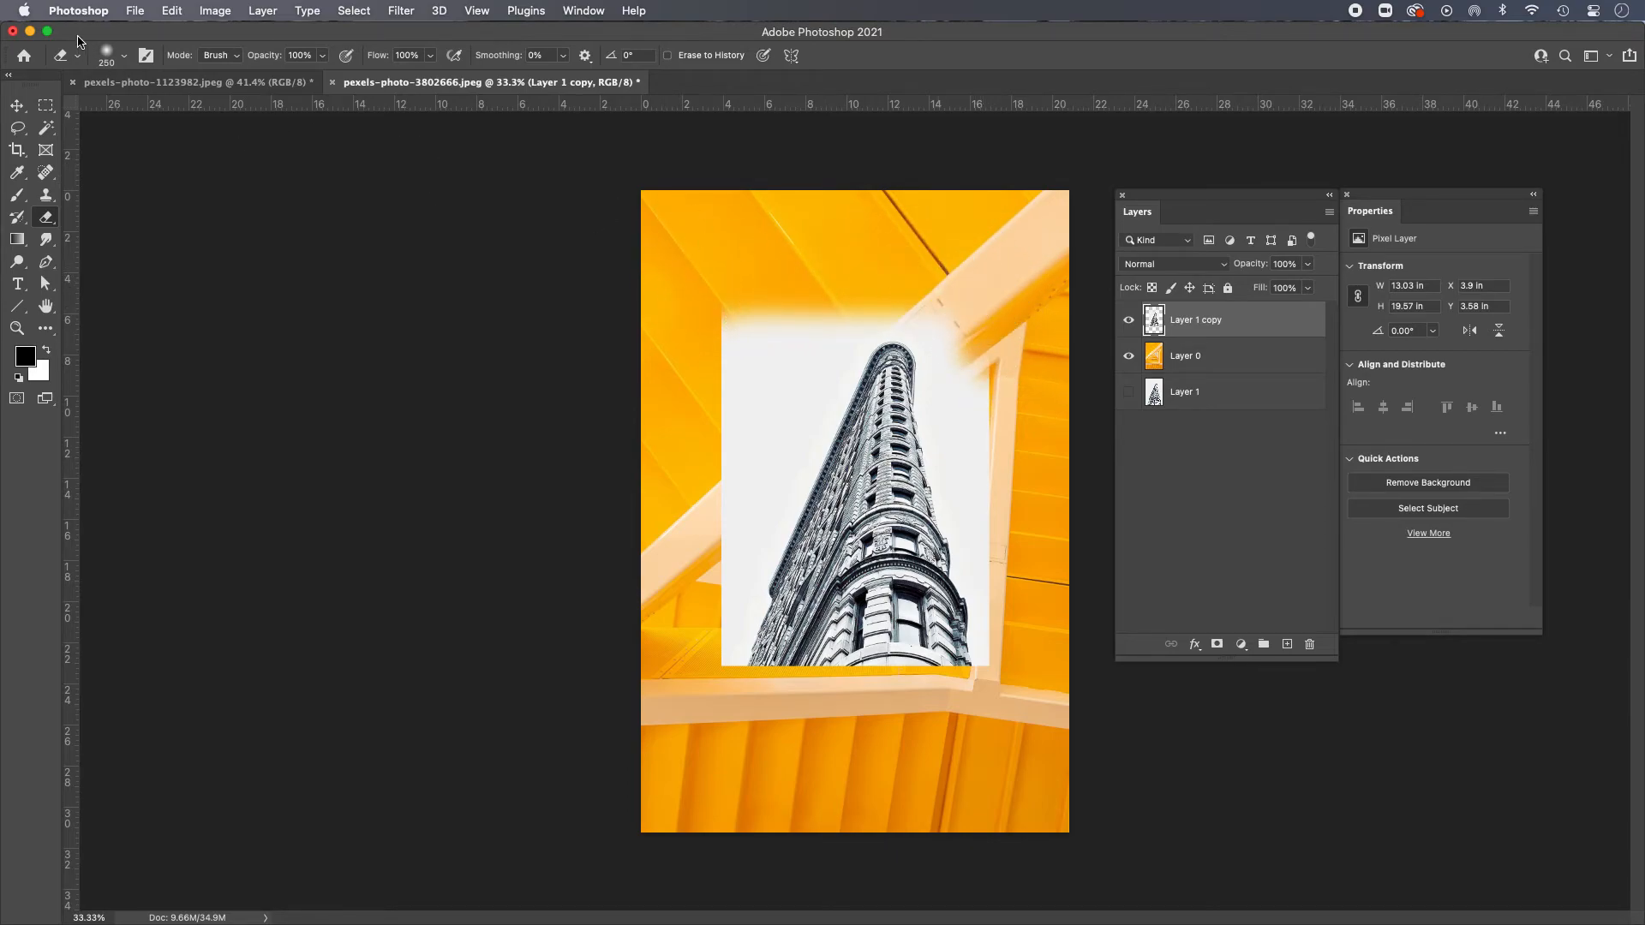
mouse_move(790, 304)
mouse_down()
mouse_move(713, 370)
mouse_move(808, 315)
mouse_move(717, 561)
mouse_move(704, 634)
mouse_move(733, 698)
mouse_move(952, 684)
mouse_move(998, 614)
mouse_move(978, 431)
mouse_move(926, 278)
mouse_move(963, 352)
mouse_move(970, 496)
mouse_move(937, 346)
mouse_move(890, 312)
mouse_move(850, 348)
mouse_move(672, 709)
mouse_up()
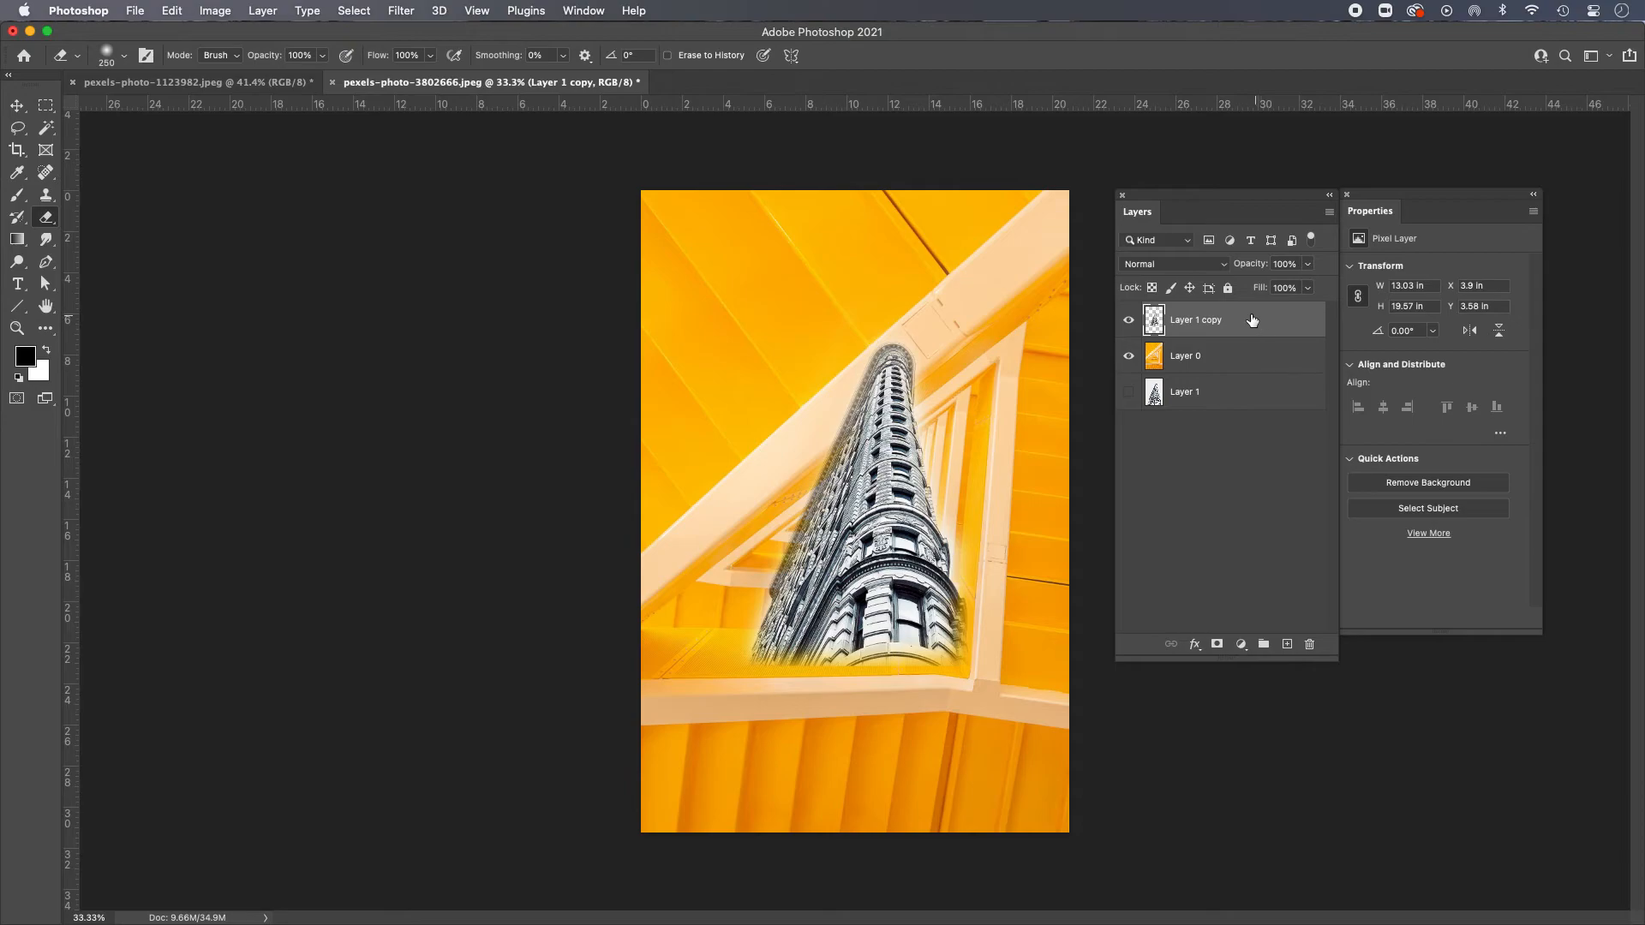
Step: Move the erased building to the canvas's lower-left corner, load its outline as a selection, and deselect
click(17, 106)
drag(891, 441, 727, 619)
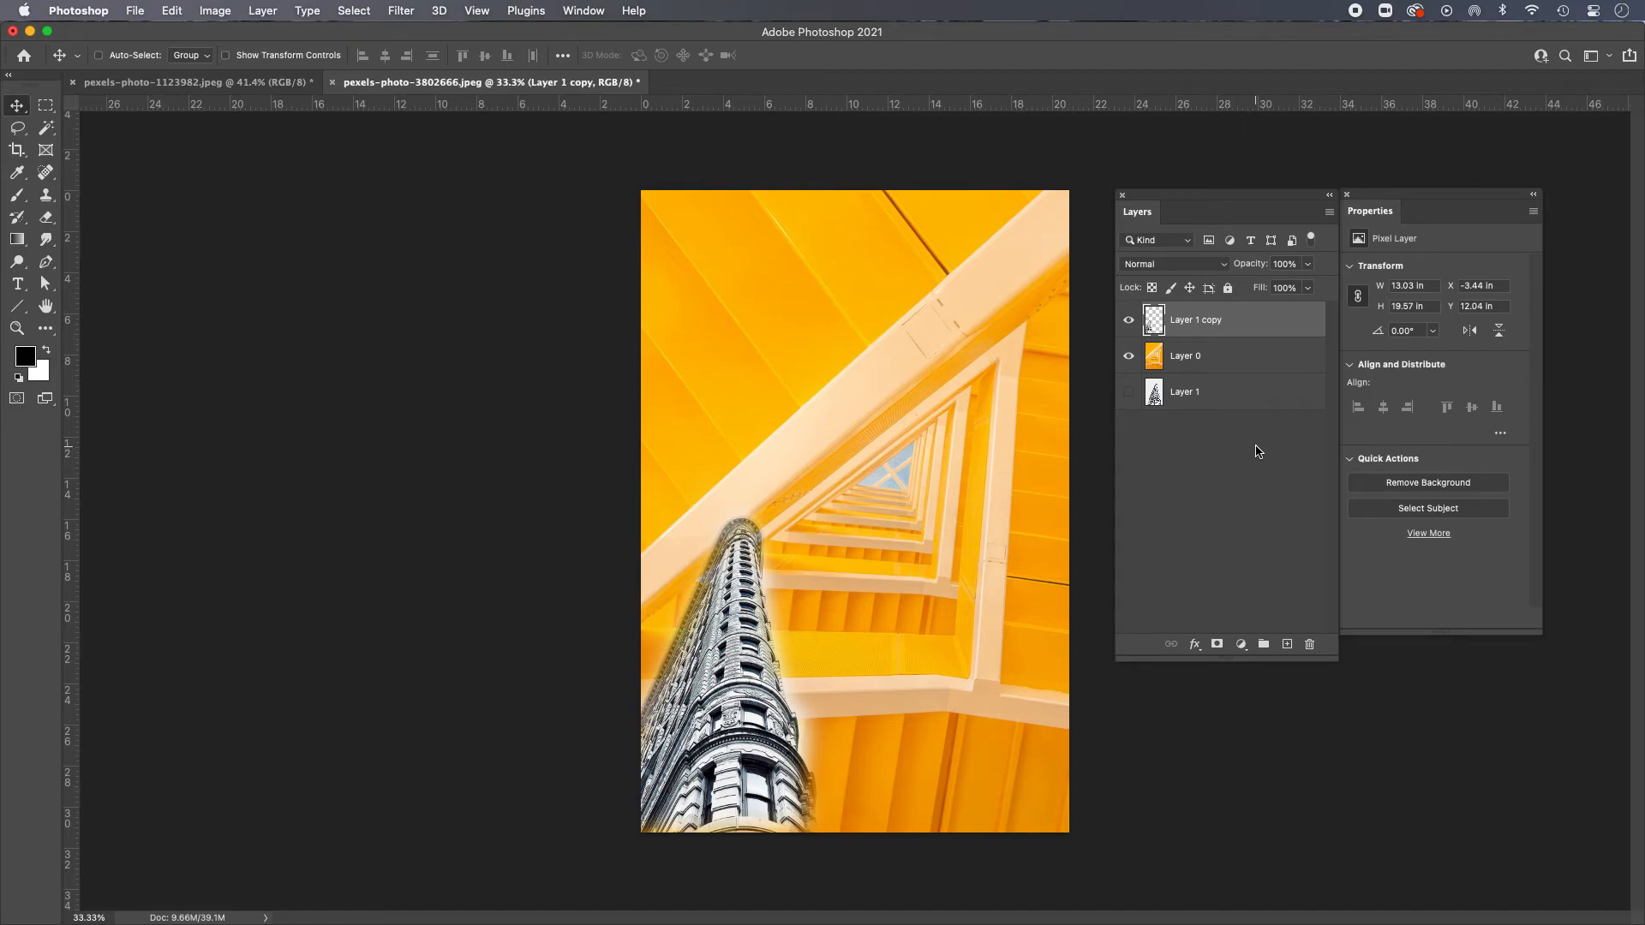
super+click(1155, 324)
key(super+d)
Step: Undo the selection, the move and all the erasing on Layer 1 copy
key(super+z)
key(super+z)
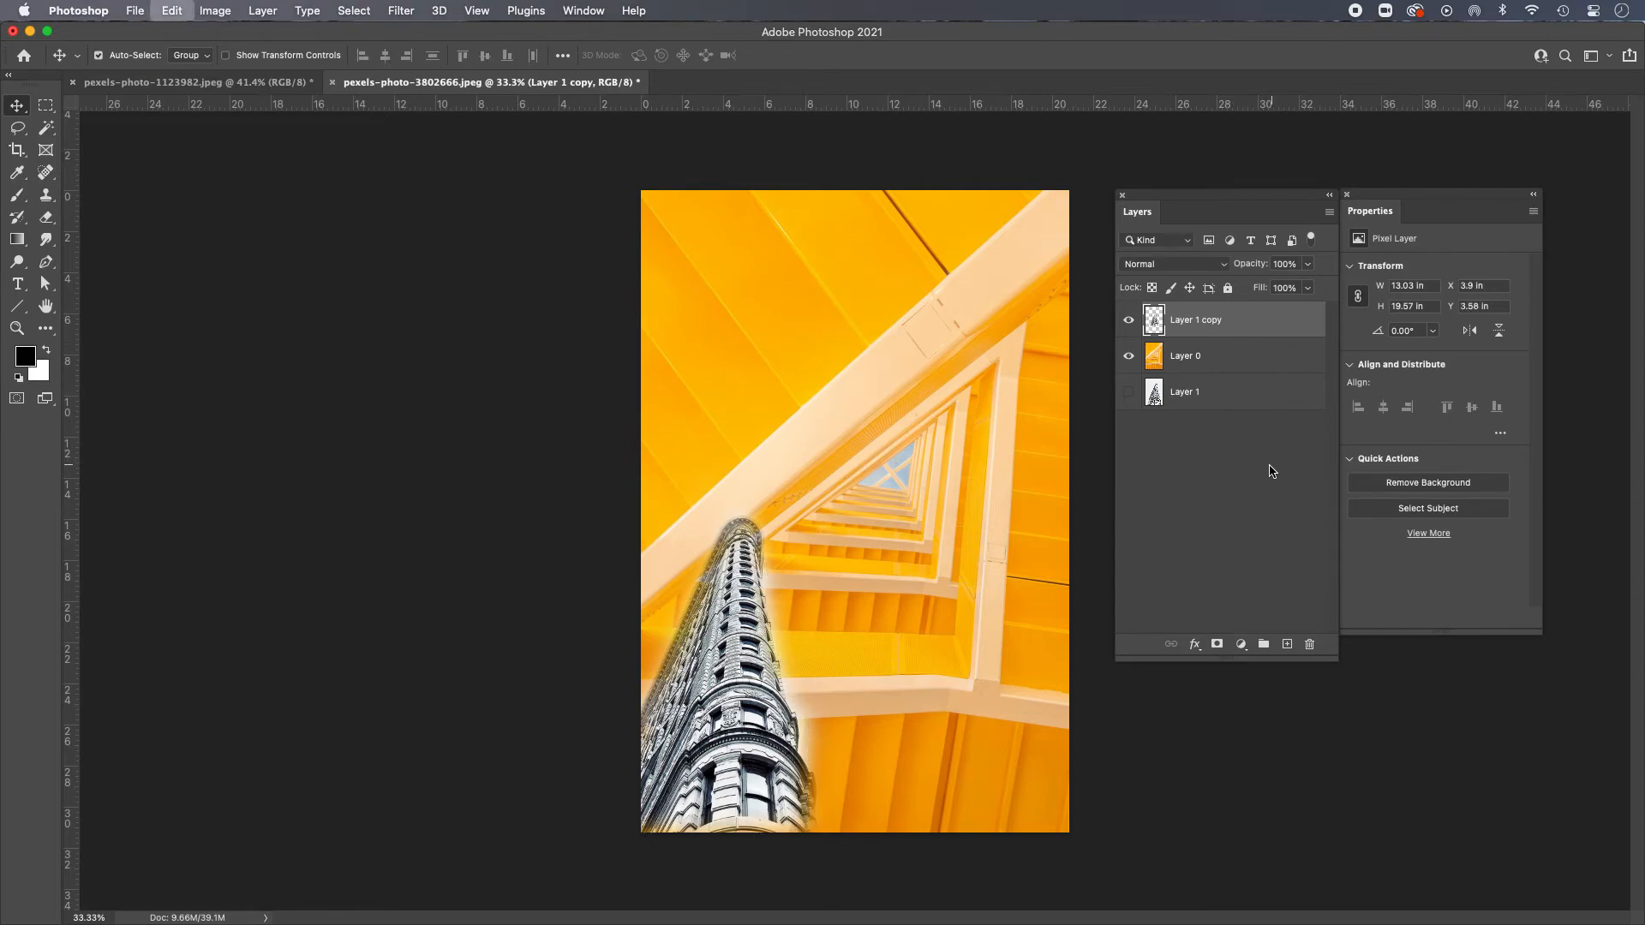
key(super+z)
key(super+z)
key(super+z)
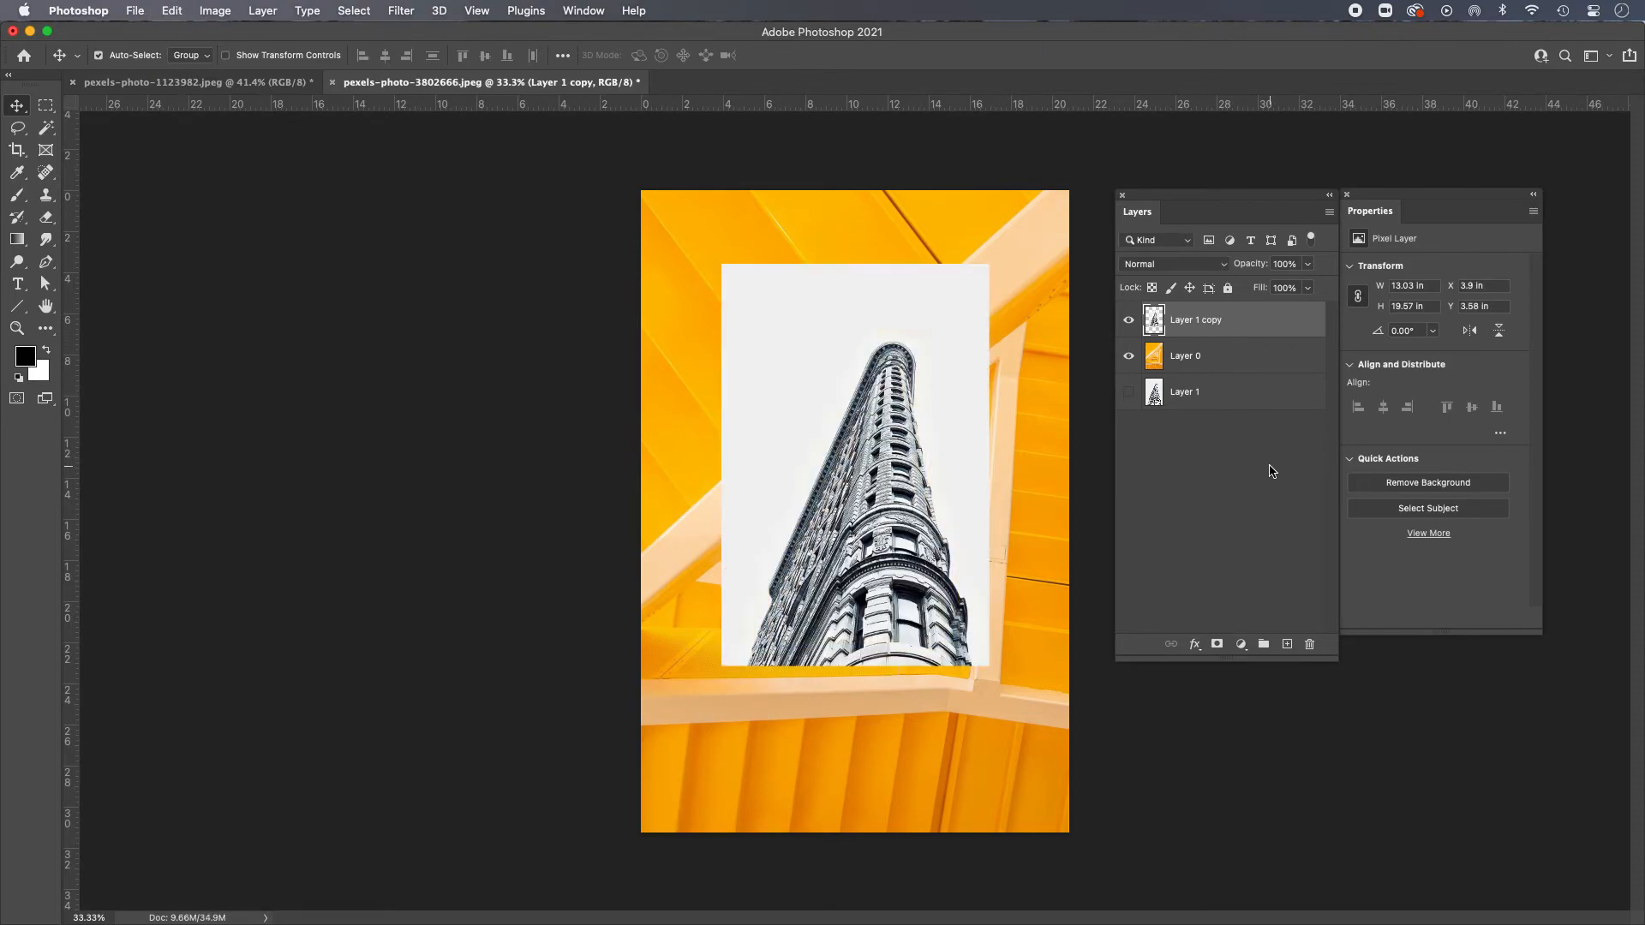
key(super+z)
key(super+z)
Step: Add a layer mask to Layer 1 copy, try painting it black around the building, and undo the painting
click(1217, 645)
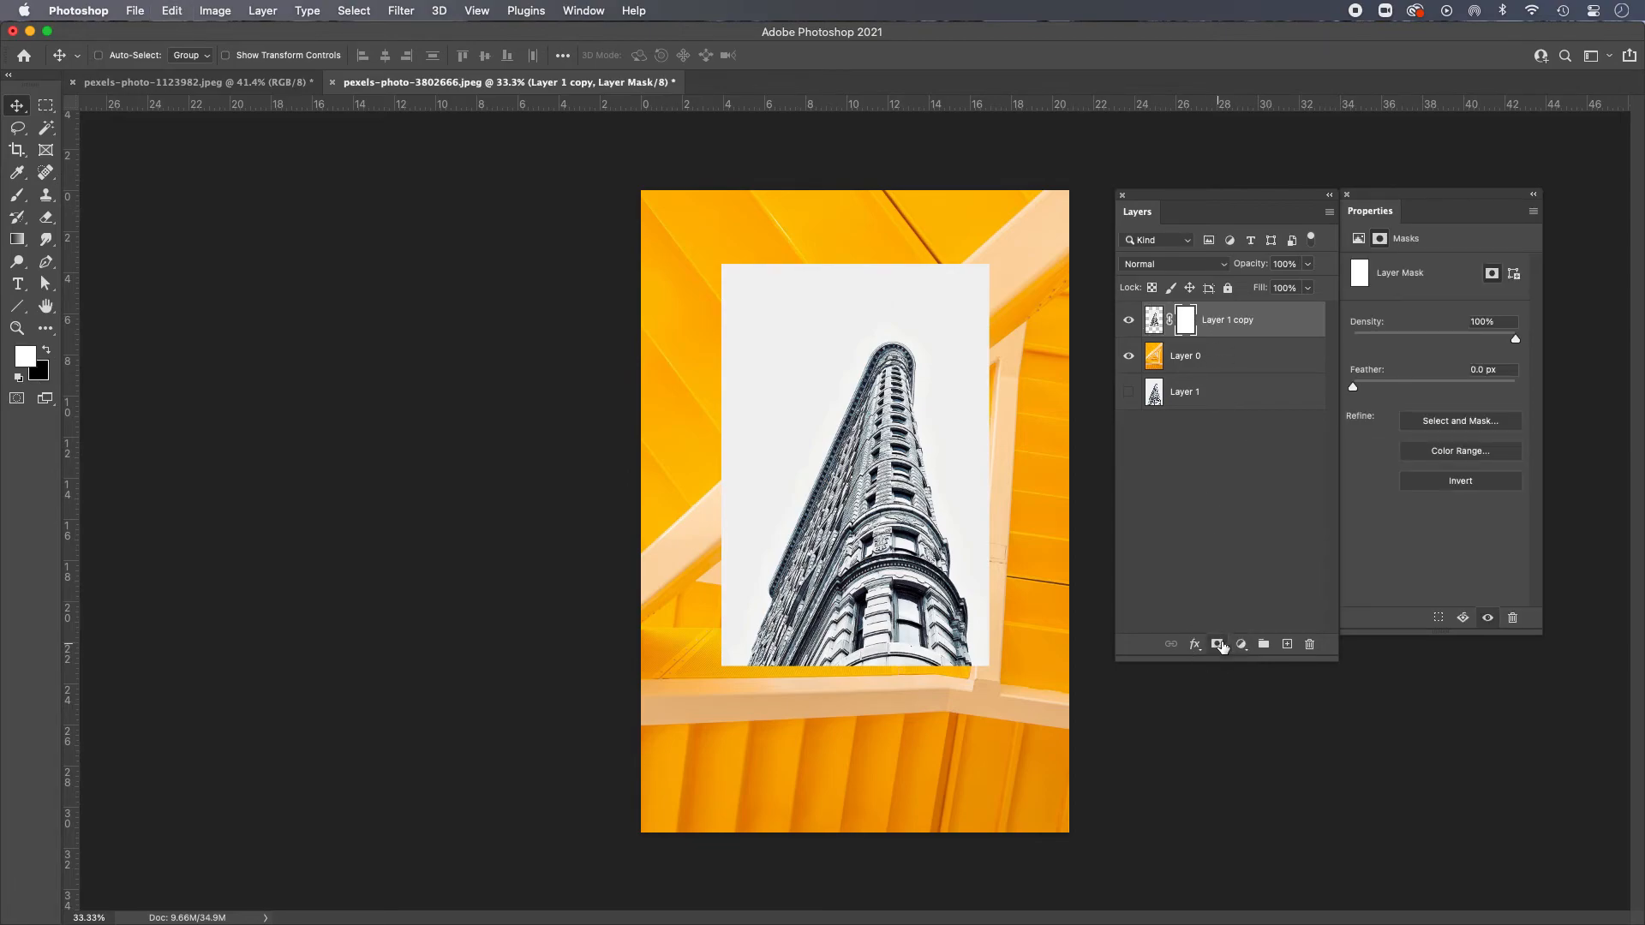
click(16, 195)
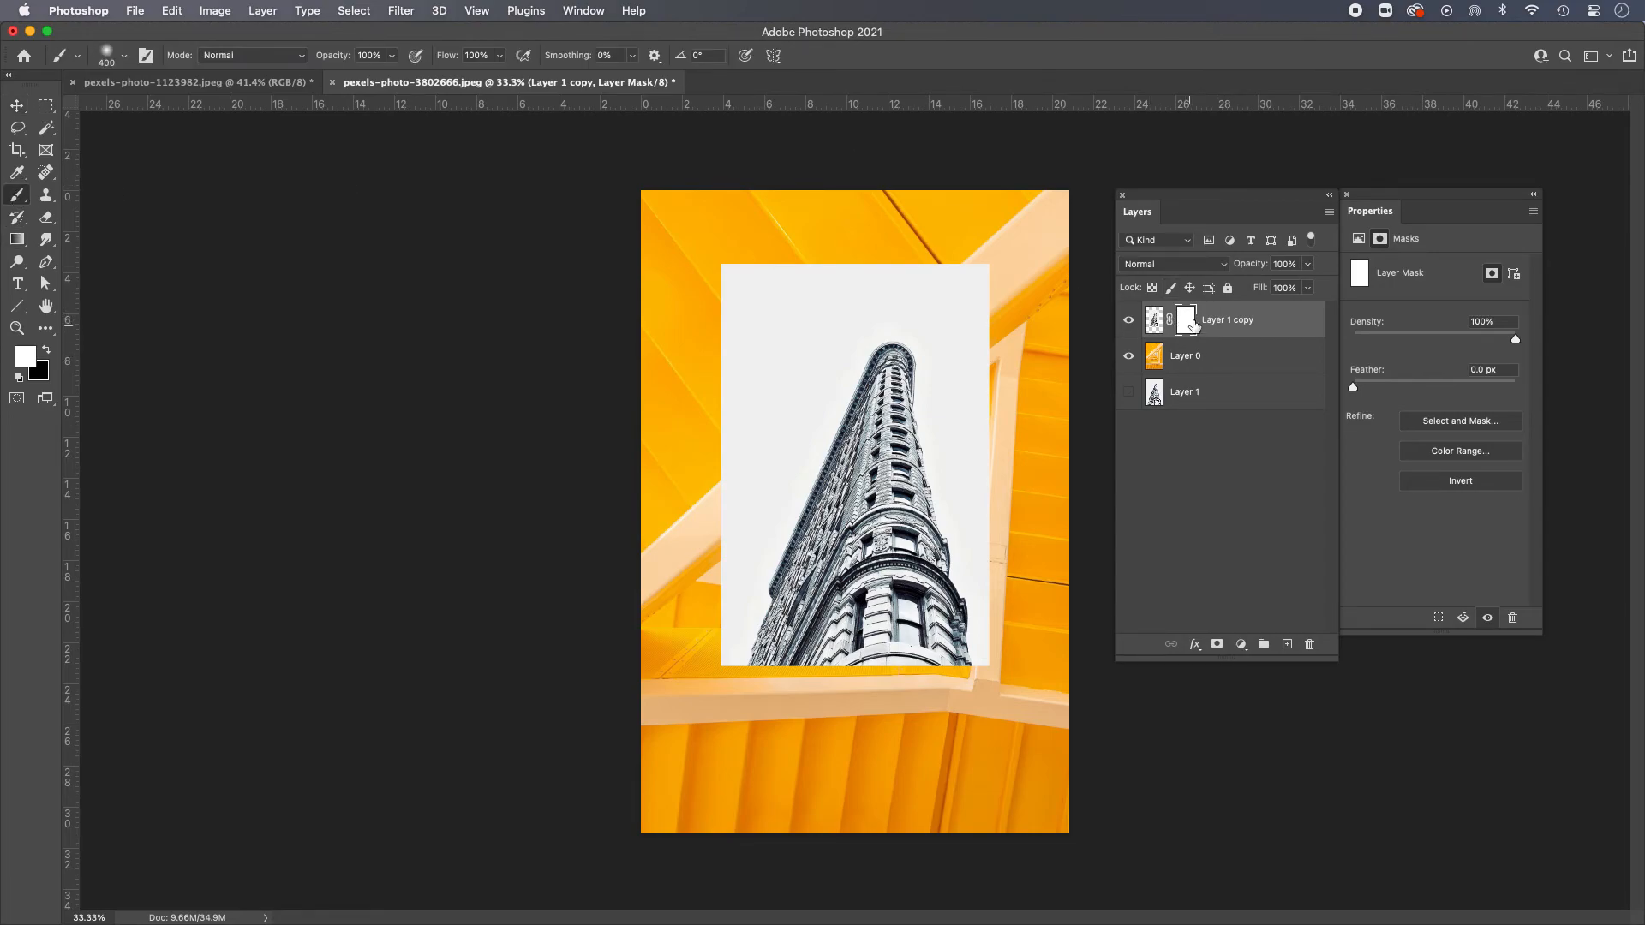
click(46, 350)
mouse_move(714, 267)
mouse_down()
mouse_move(1010, 264)
mouse_move(788, 282)
mouse_move(714, 319)
mouse_move(688, 400)
mouse_move(801, 279)
mouse_move(721, 408)
mouse_move(686, 523)
mouse_move(701, 537)
mouse_move(835, 295)
mouse_move(709, 616)
mouse_move(717, 543)
mouse_up()
mouse_move(948, 239)
mouse_down()
mouse_move(974, 377)
mouse_move(956, 280)
mouse_move(974, 495)
mouse_move(1022, 665)
mouse_move(965, 312)
mouse_up()
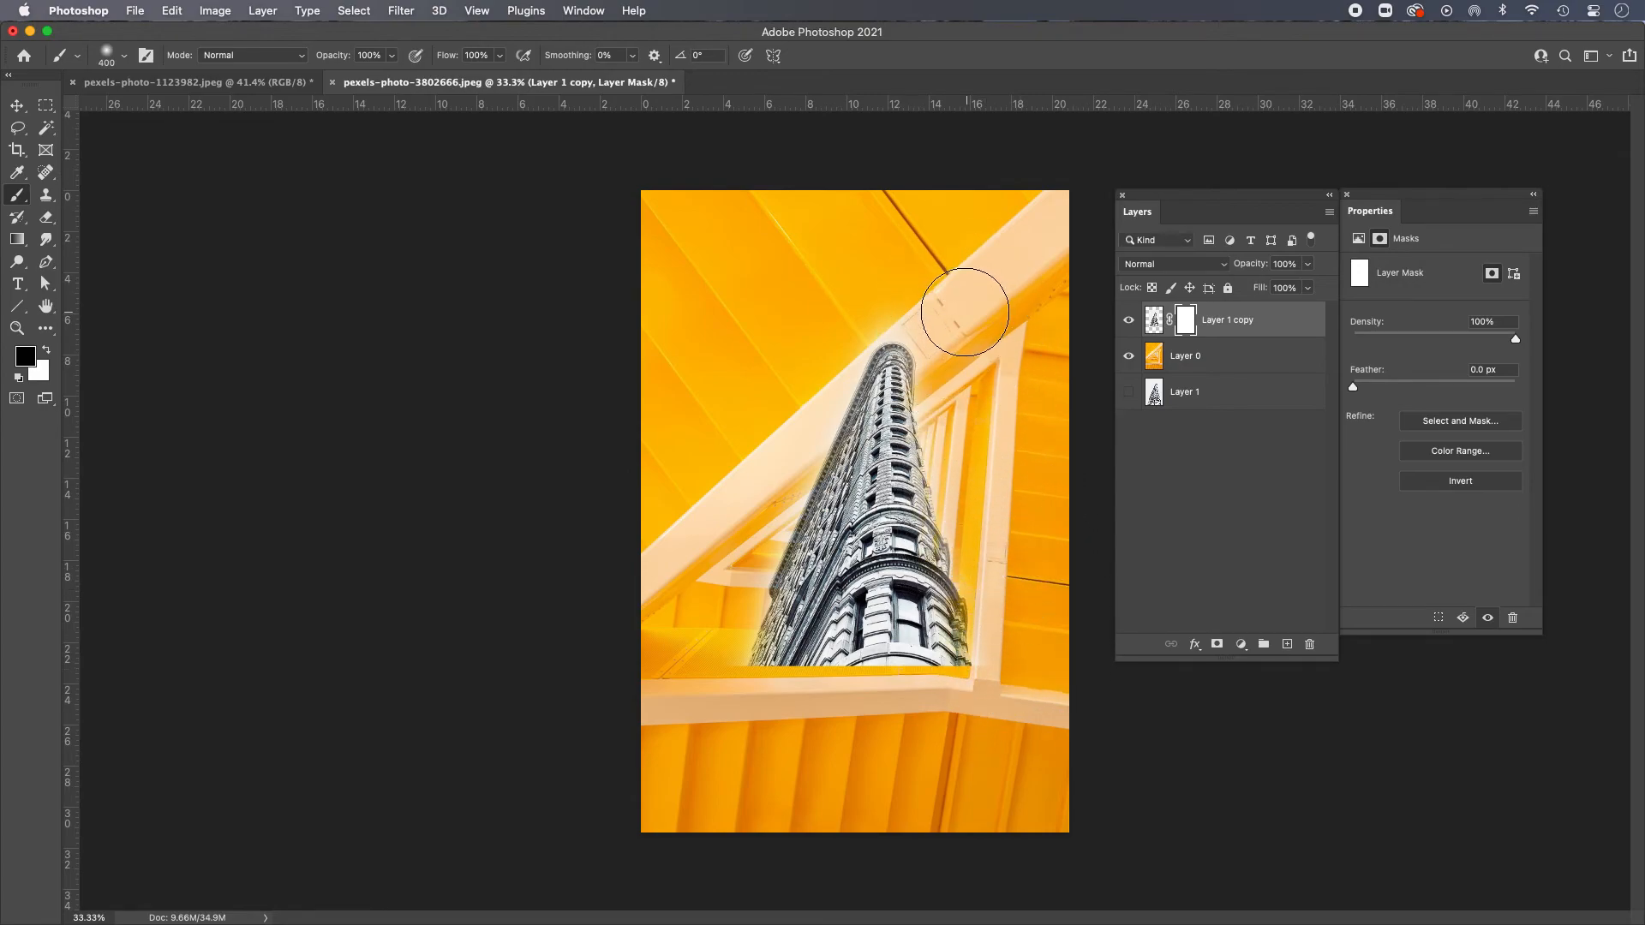
key(super+z)
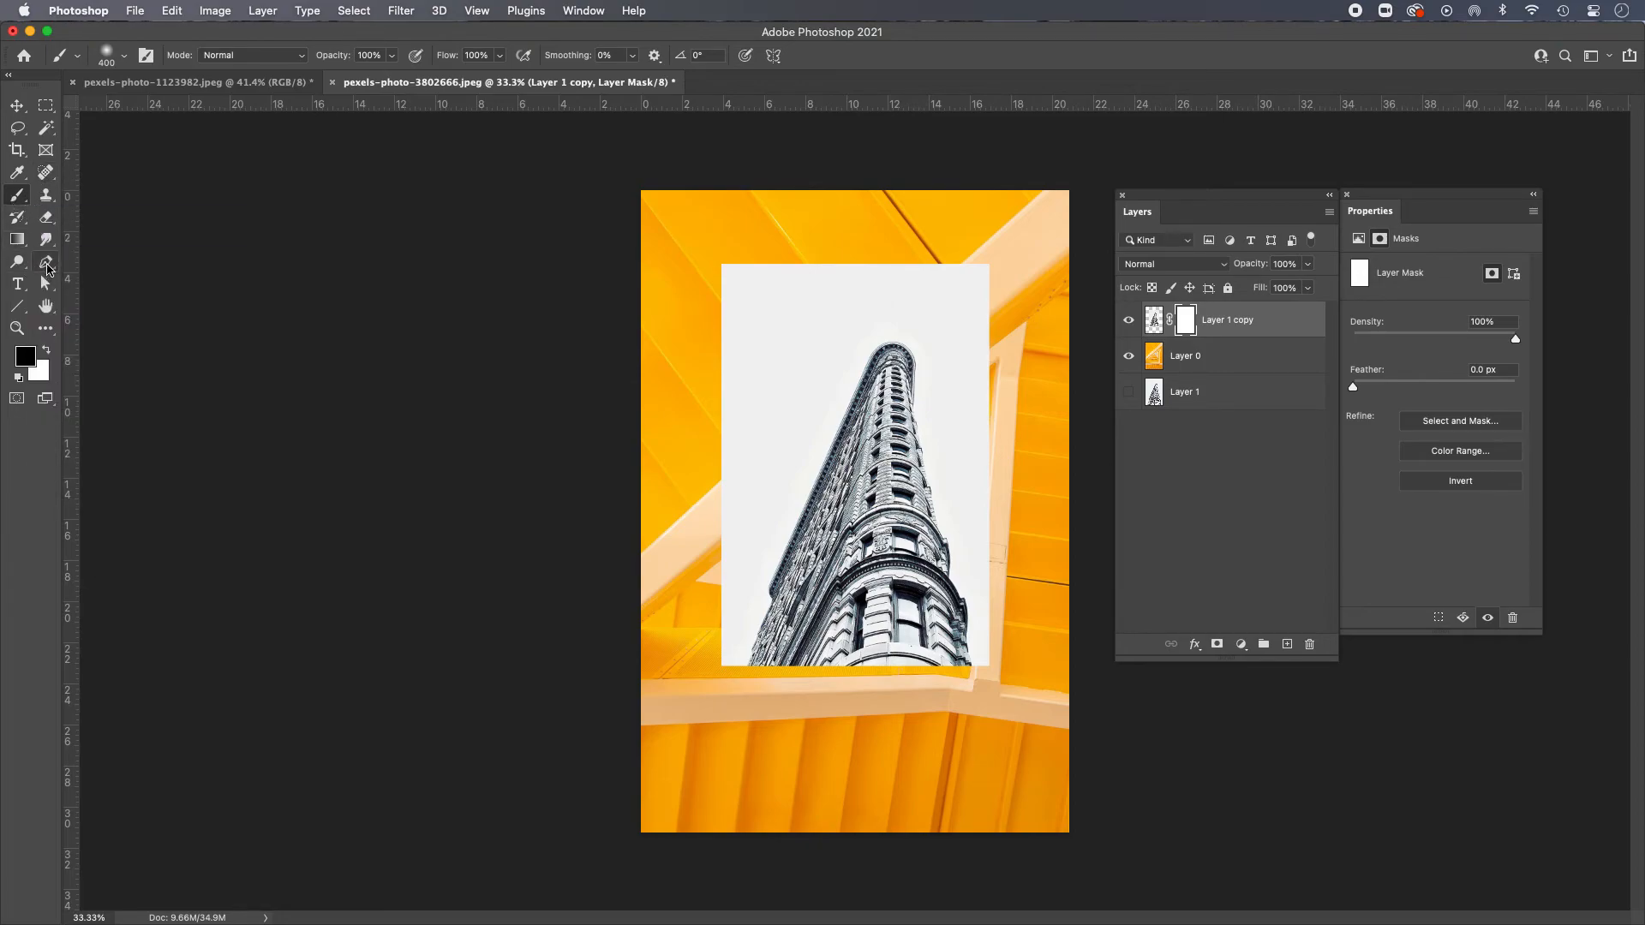
Step: Trace a closed Pen tool path around the building, from its lower-left base over the rounded top and back
click(749, 665)
click(754, 651)
drag(766, 613, 775, 605)
click(772, 586)
click(808, 483)
click(854, 381)
drag(891, 345, 918, 401)
mouse_move(920, 464)
mouse_down()
mouse_move(962, 665)
mouse_move(775, 670)
mouse_up()
click(750, 669)
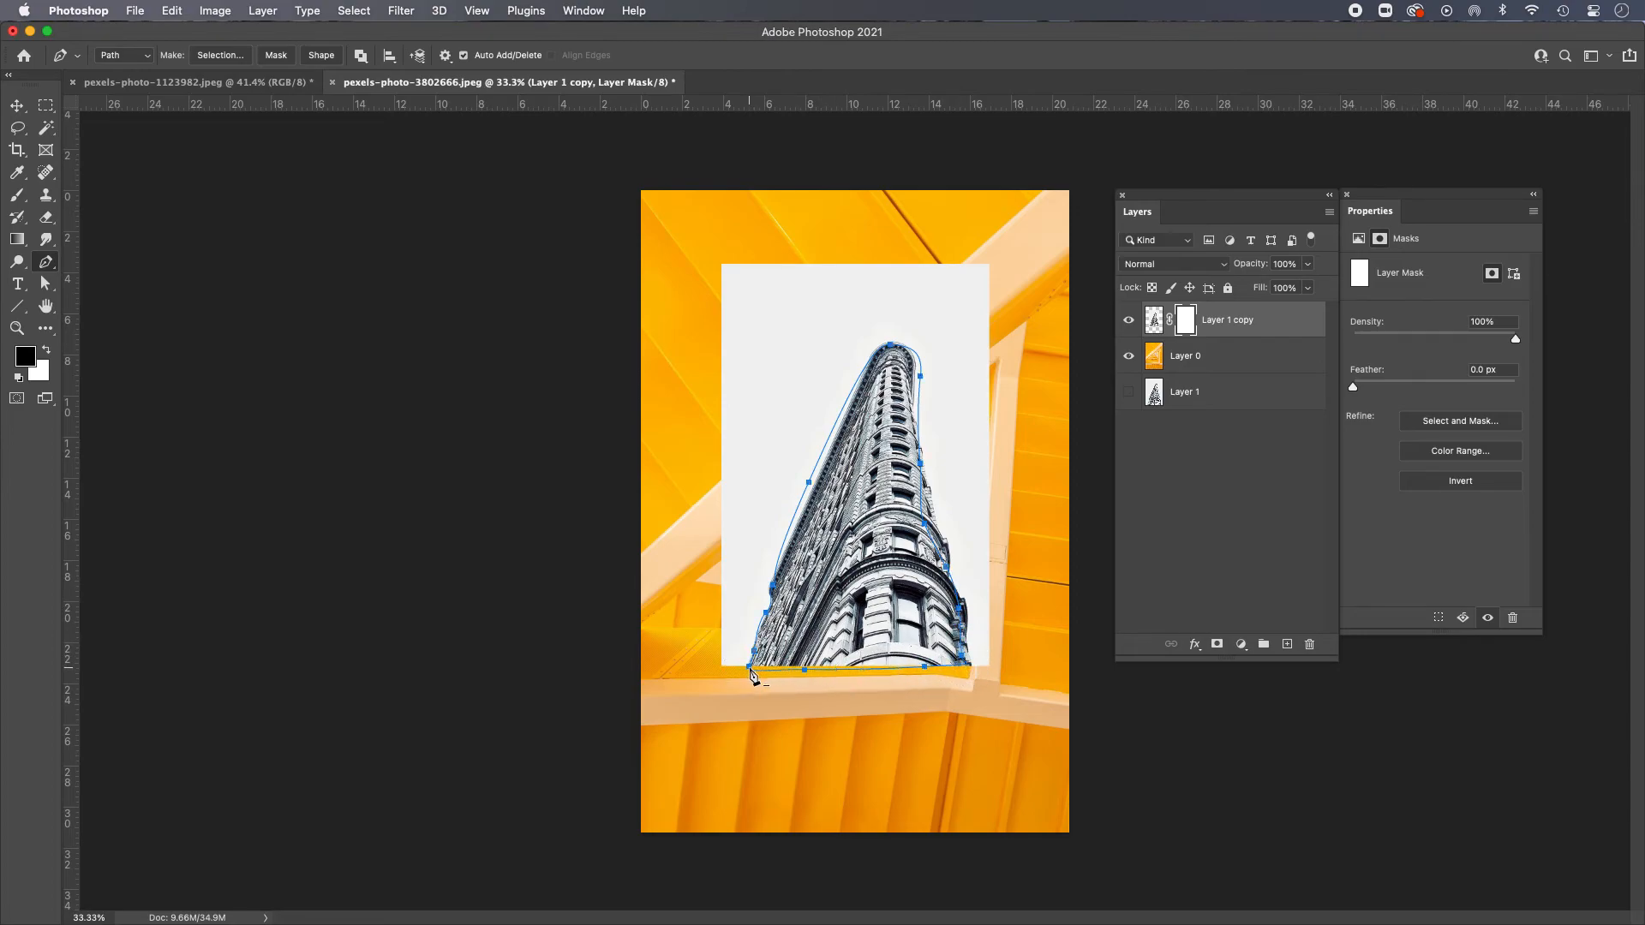
Step: Make a new anti-aliased selection from the path with a 0-pixel feather radius, and invert the selection
right_click(830, 672)
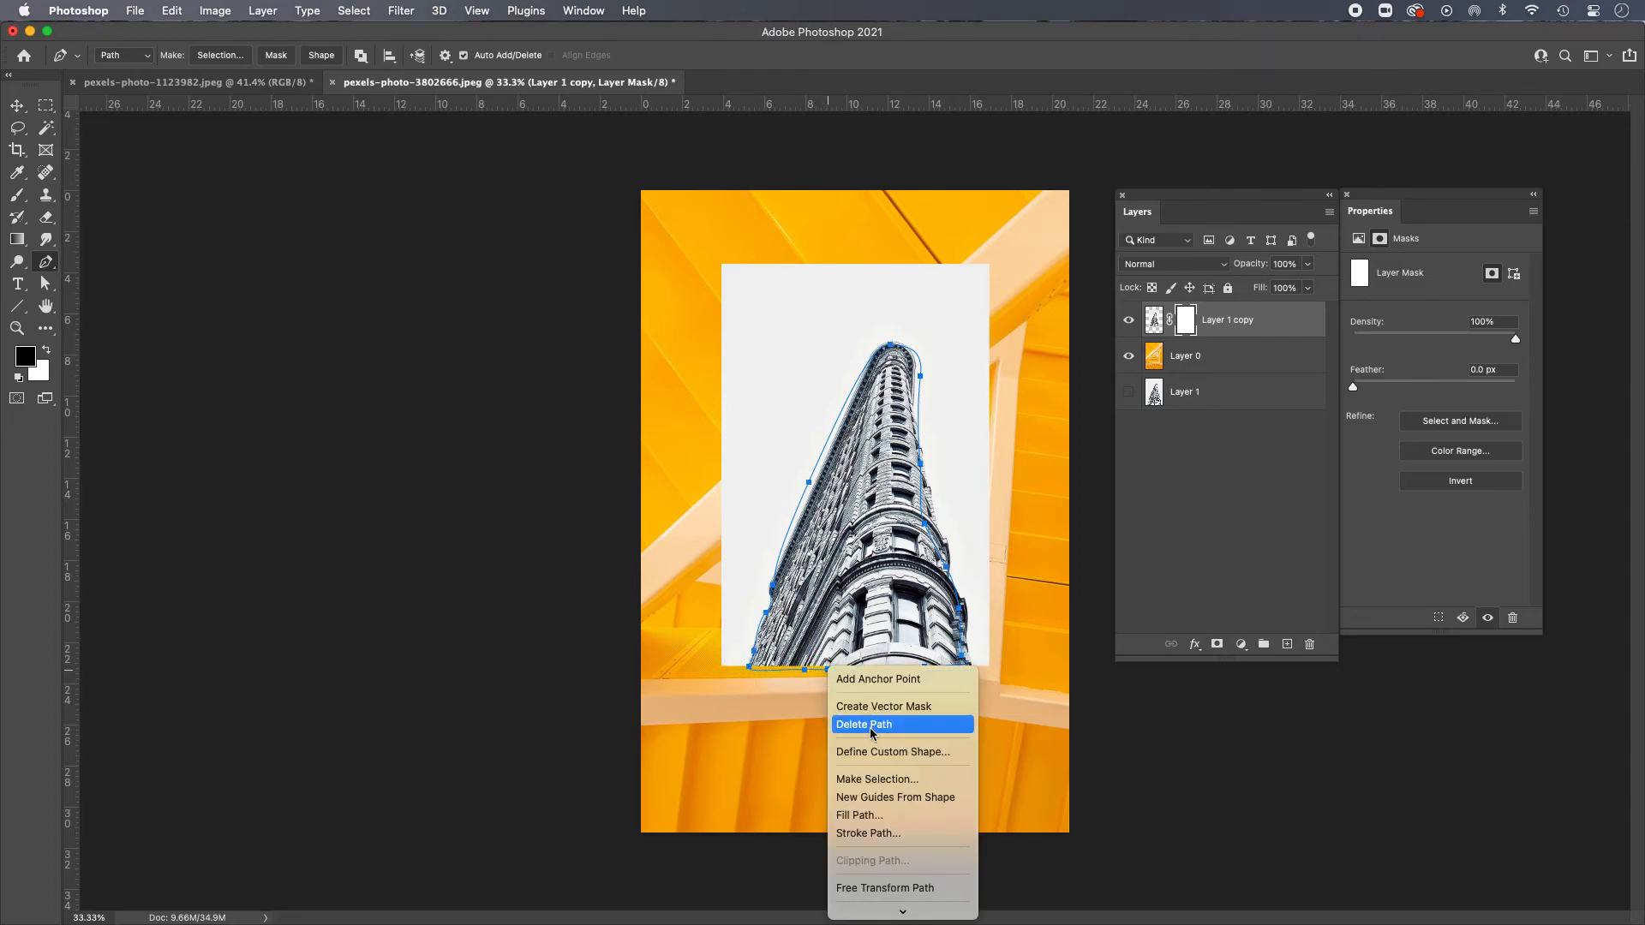
click(883, 779)
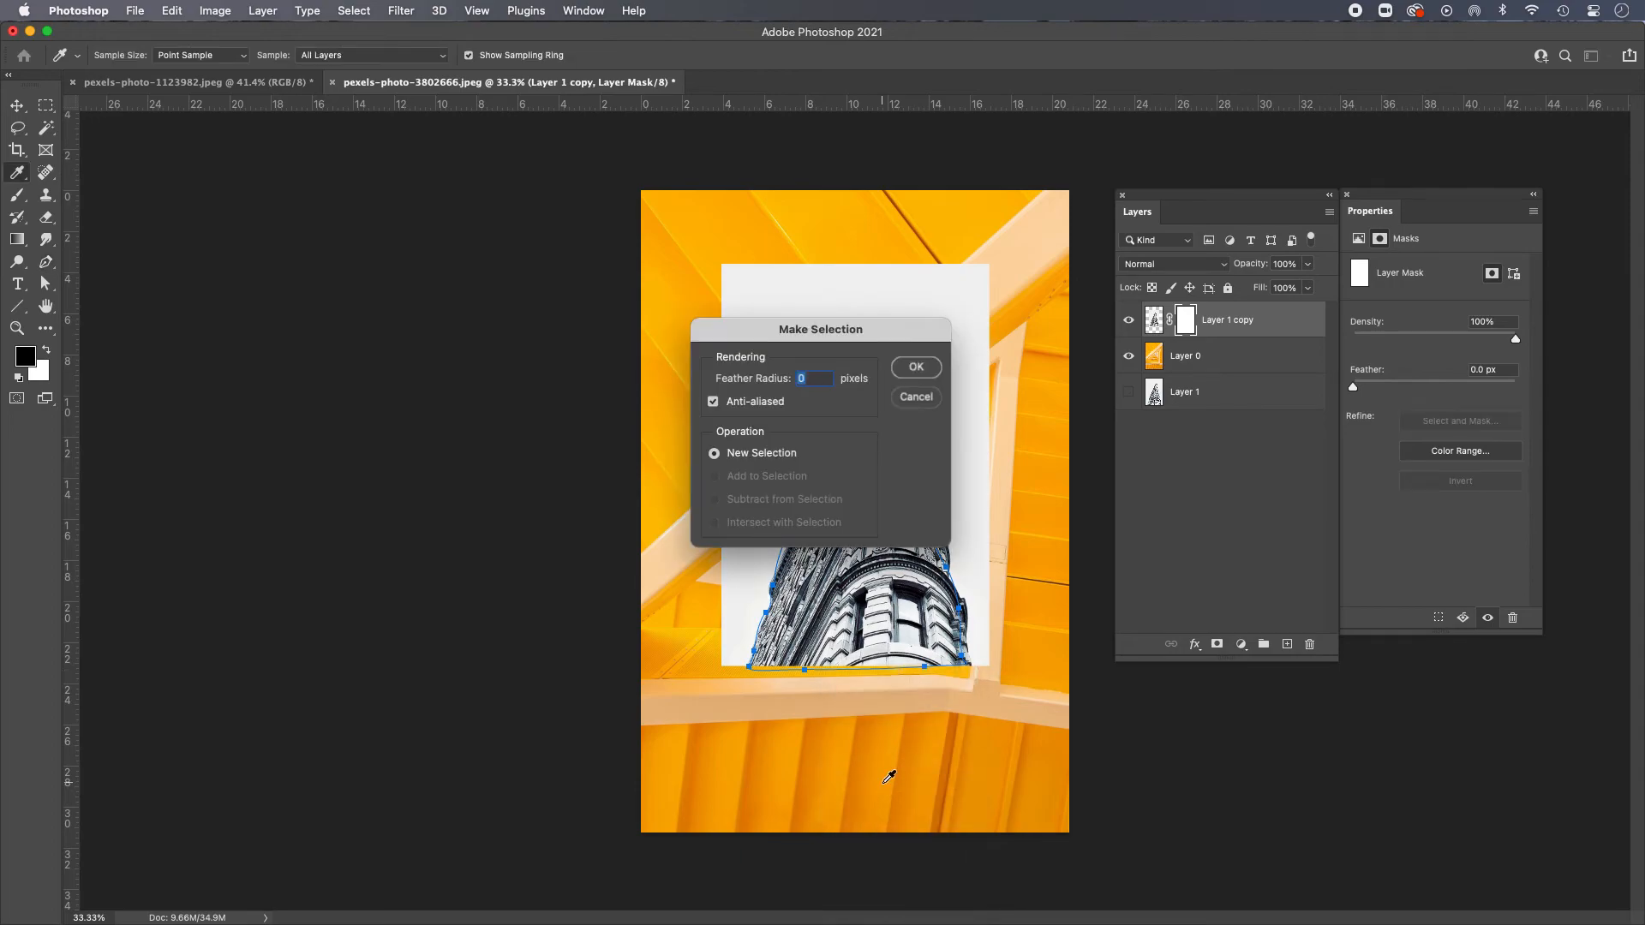
click(916, 367)
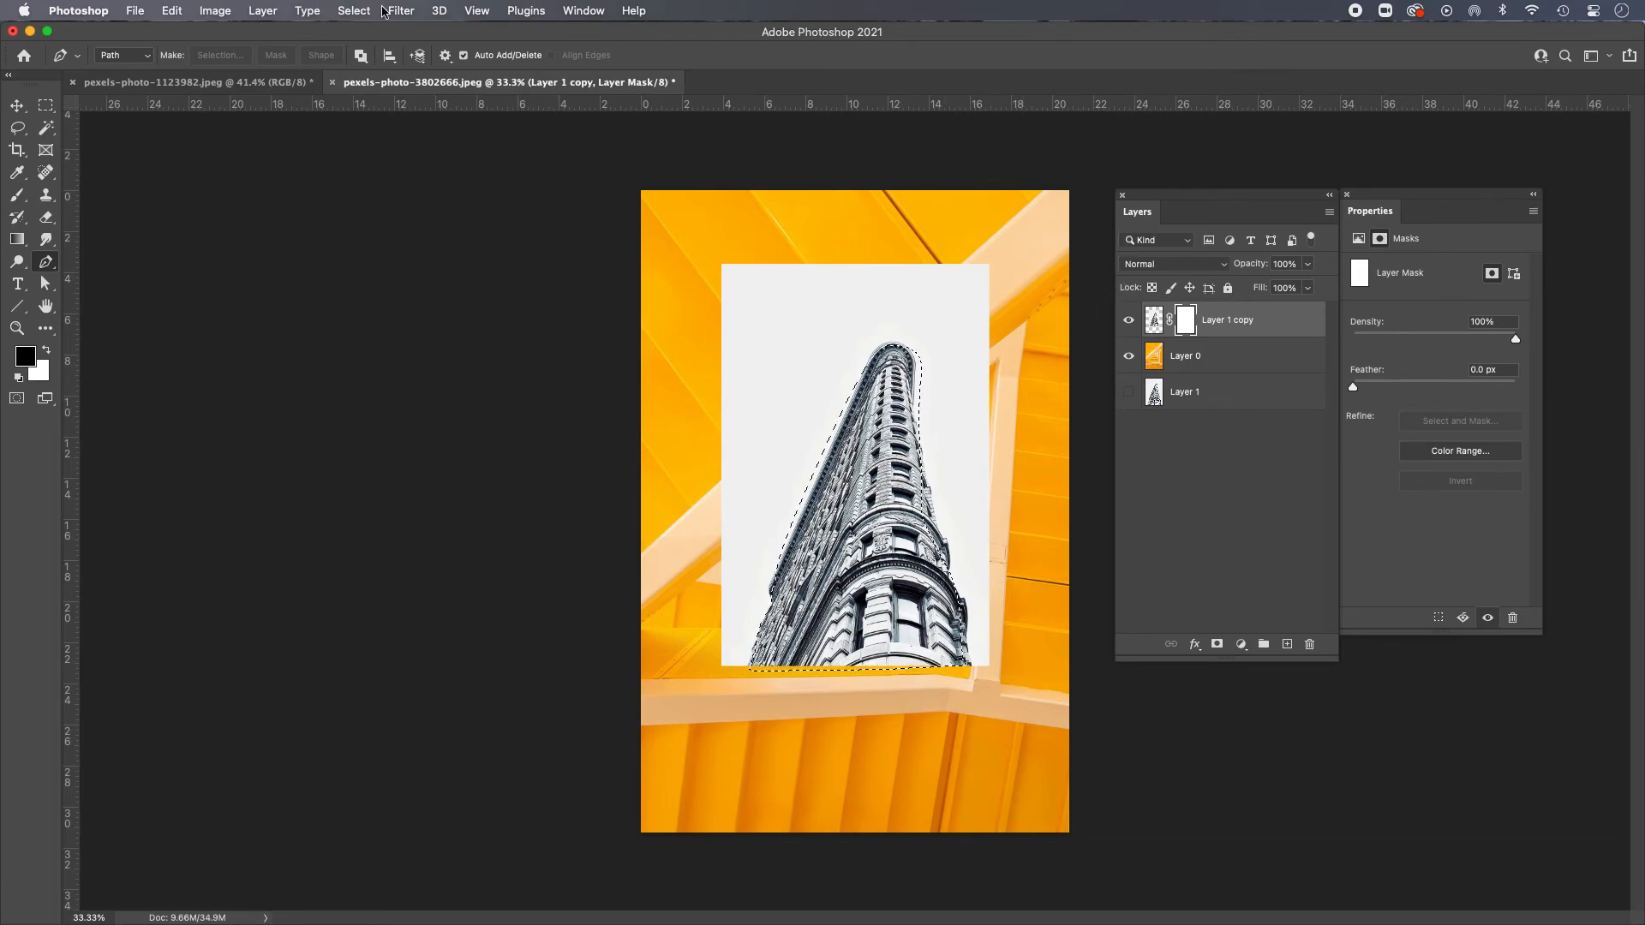
click(354, 10)
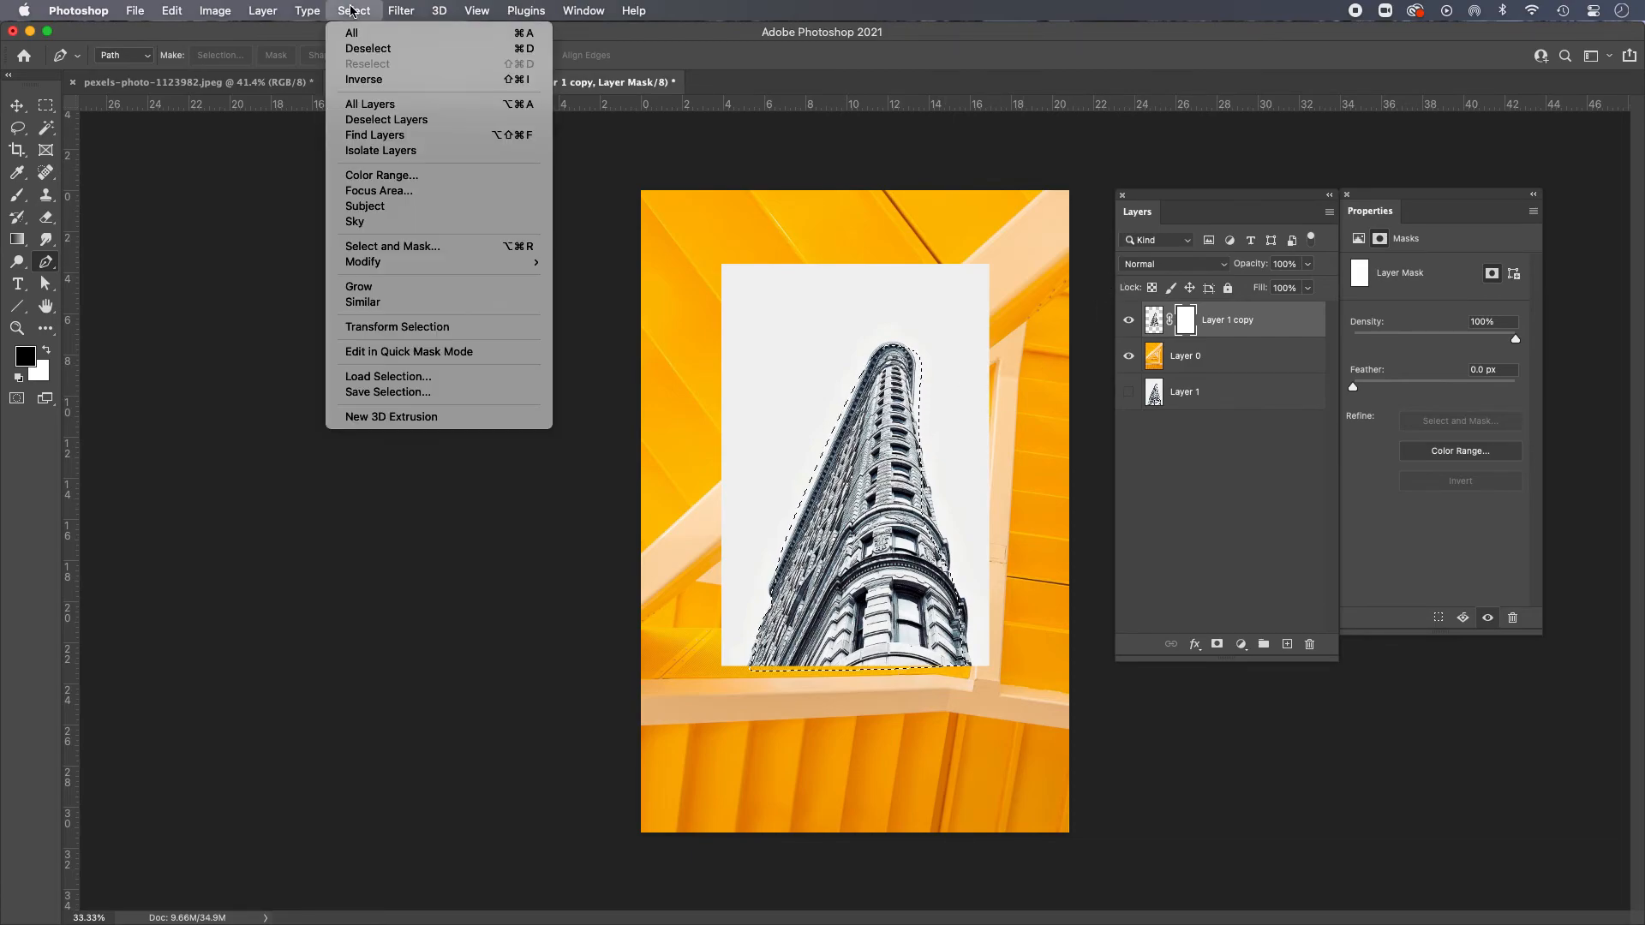
click(379, 81)
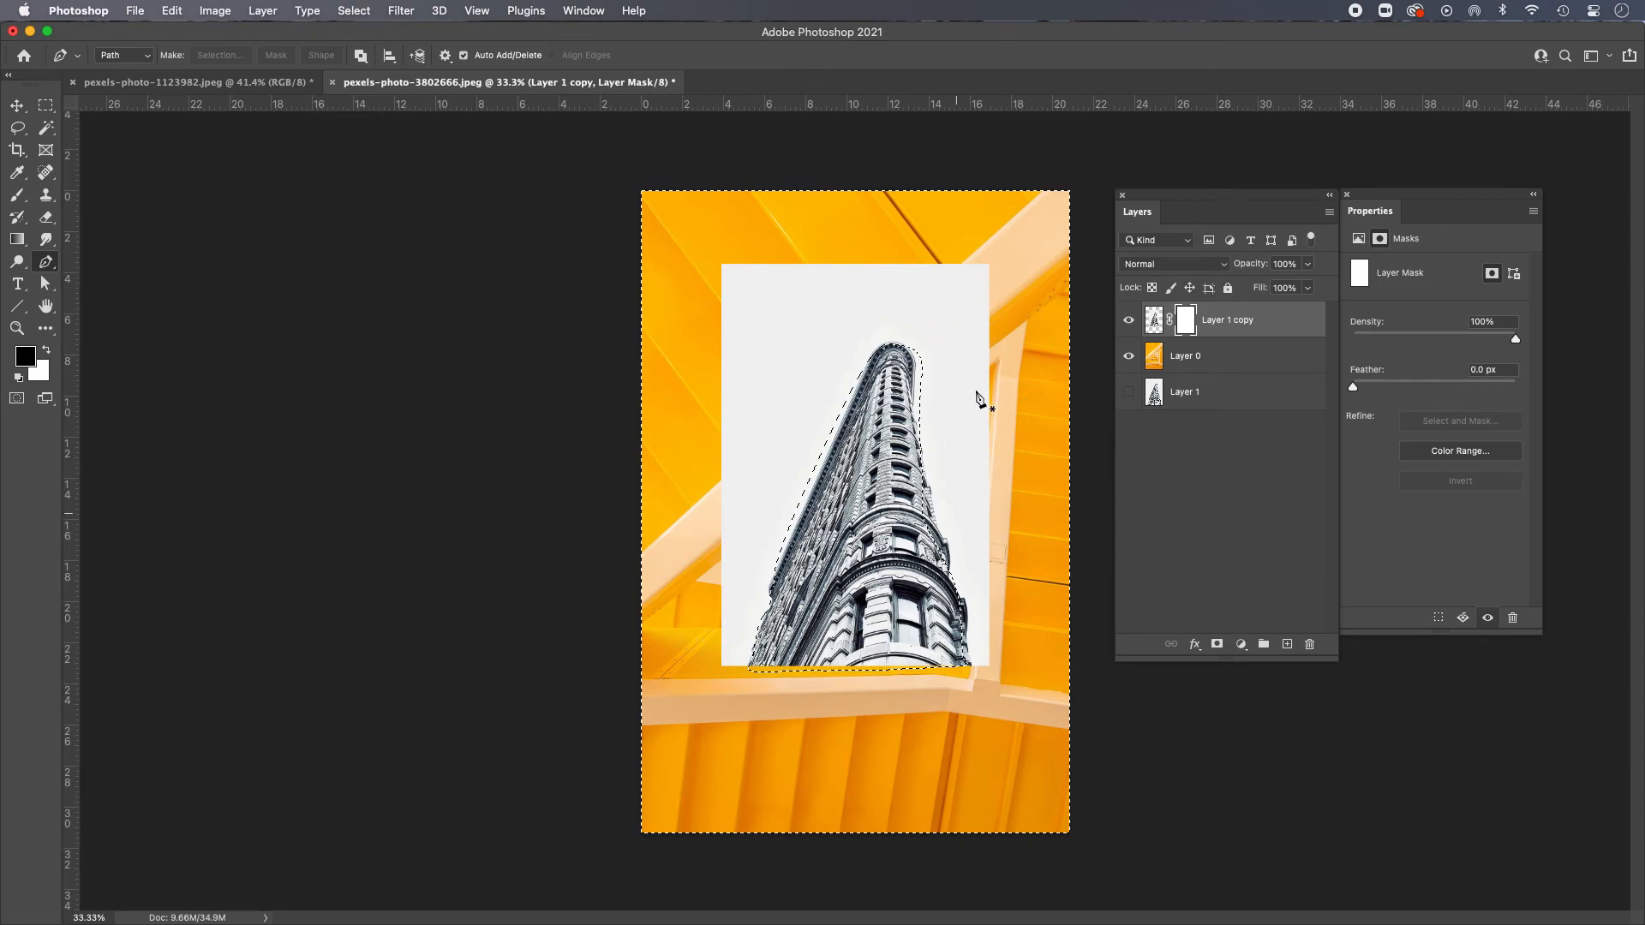
Step: Paint Layer 1 copy's mask black across the selected area outside the building, and deselect
click(17, 195)
mouse_move(1029, 305)
mouse_down()
mouse_move(998, 282)
mouse_move(924, 319)
mouse_move(982, 318)
mouse_move(981, 374)
mouse_move(1011, 437)
mouse_move(993, 592)
mouse_move(927, 692)
mouse_move(739, 678)
mouse_move(742, 610)
mouse_move(806, 536)
mouse_move(857, 419)
mouse_move(883, 340)
mouse_move(867, 271)
mouse_move(908, 265)
mouse_move(952, 286)
mouse_move(743, 299)
mouse_move(781, 365)
mouse_move(777, 443)
mouse_move(827, 471)
mouse_move(790, 586)
mouse_move(938, 331)
mouse_move(948, 545)
mouse_move(1011, 630)
mouse_up()
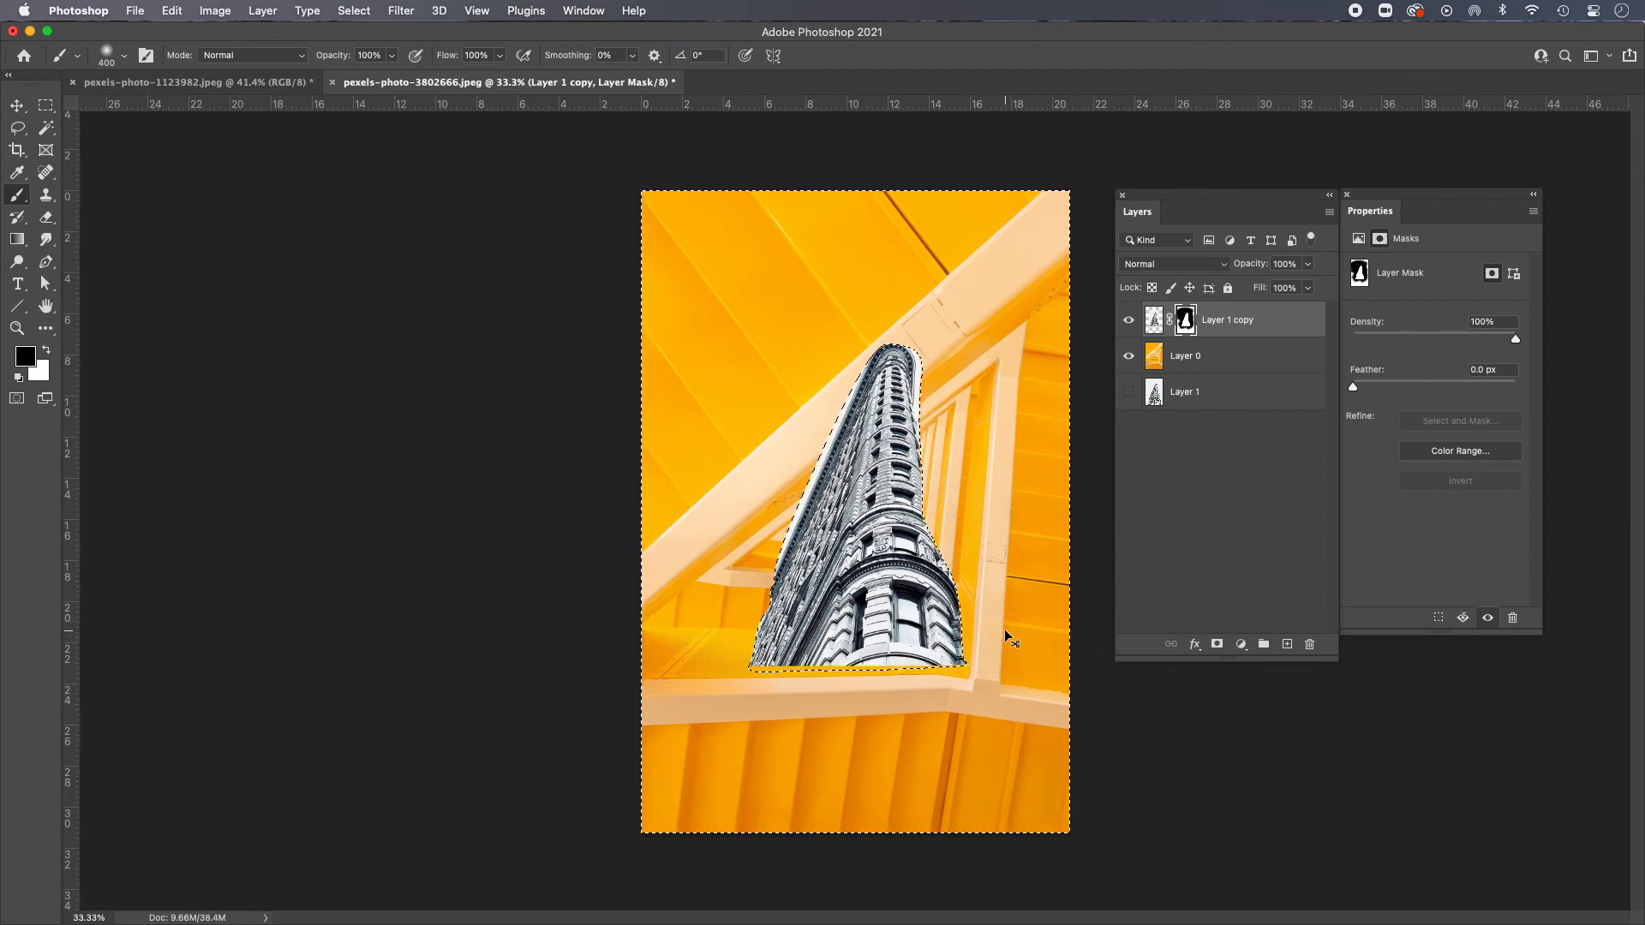
key(super+d)
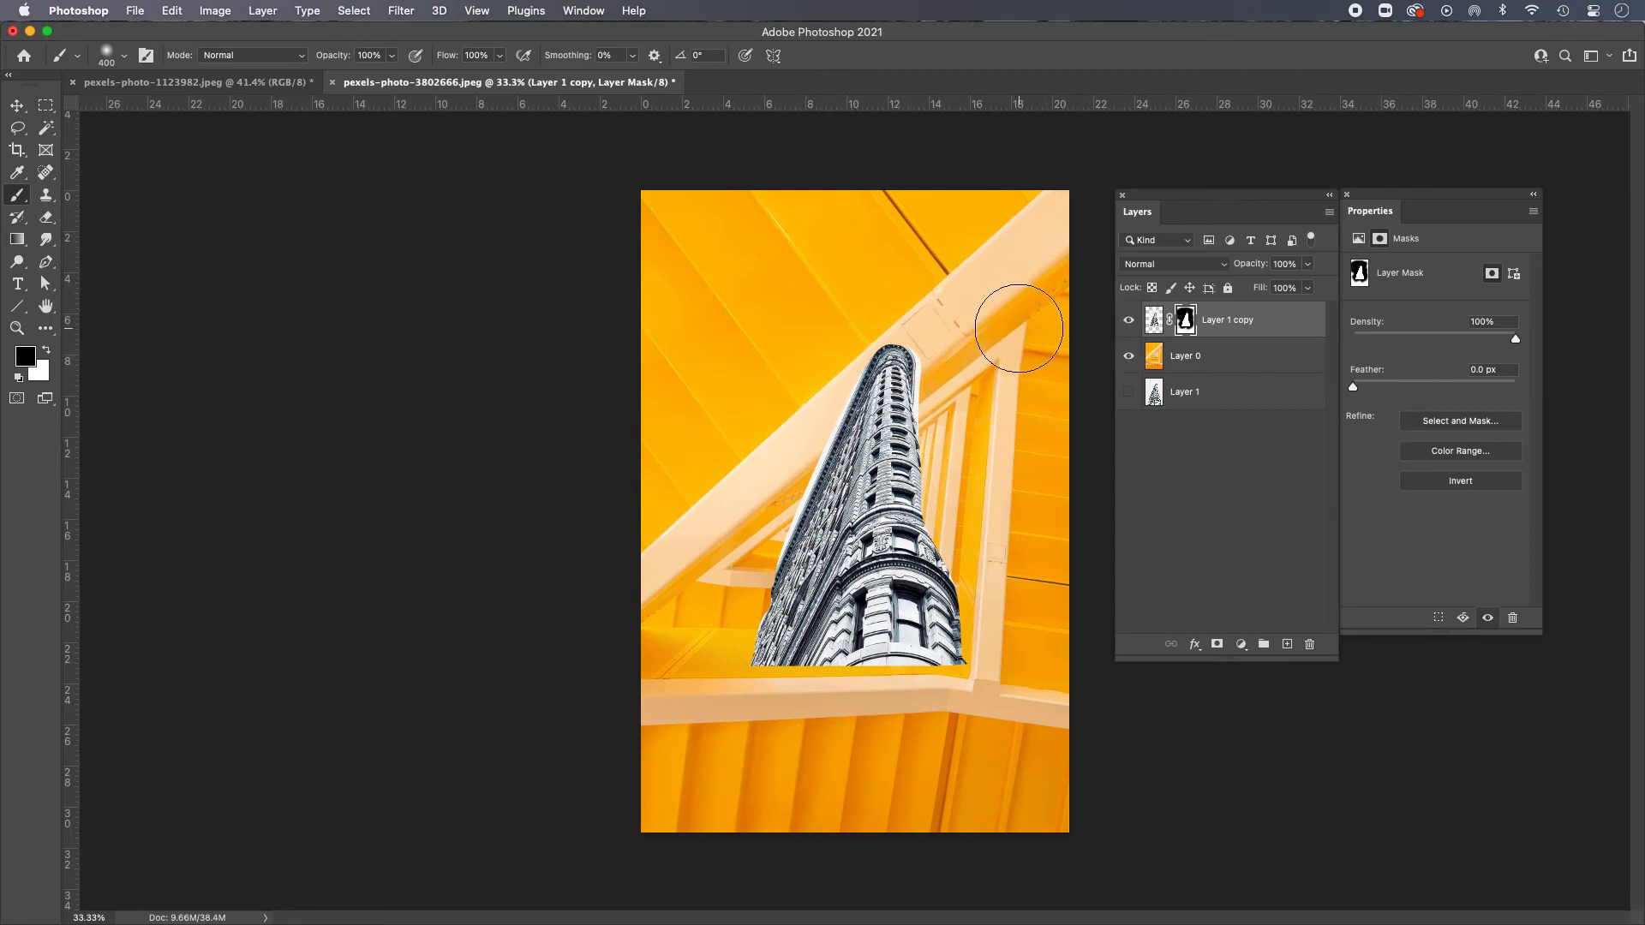
Step: Delete the painted layer mask from Layer 1 copy without applying it, and return to the Move tool
drag(1186, 320, 1309, 647)
click(816, 355)
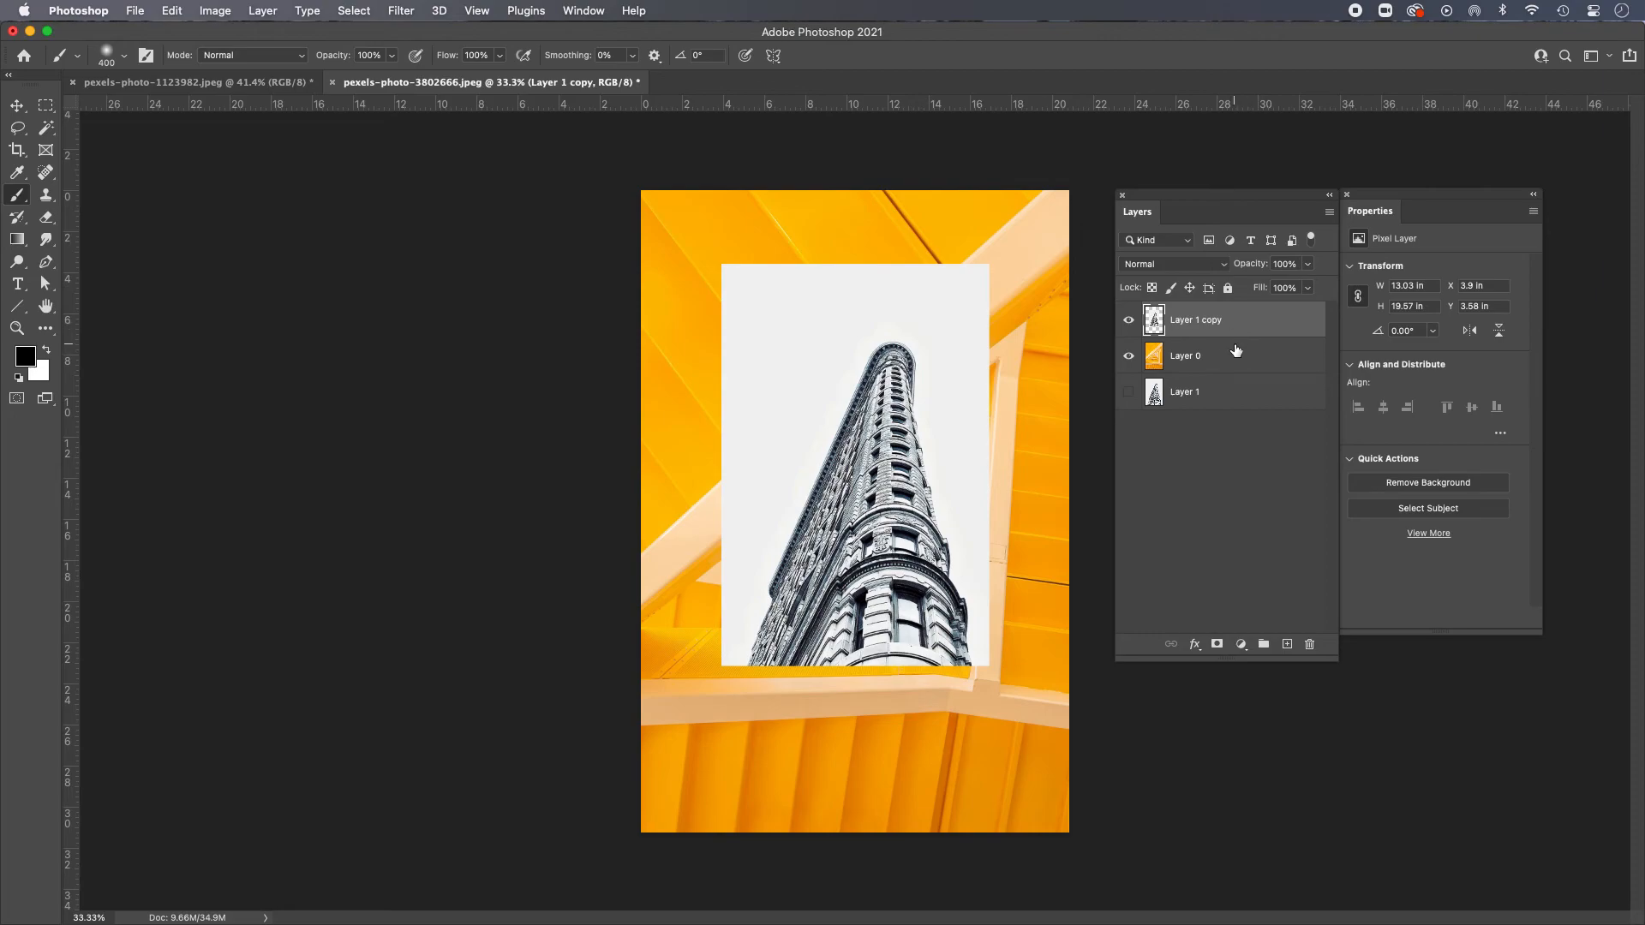
click(16, 106)
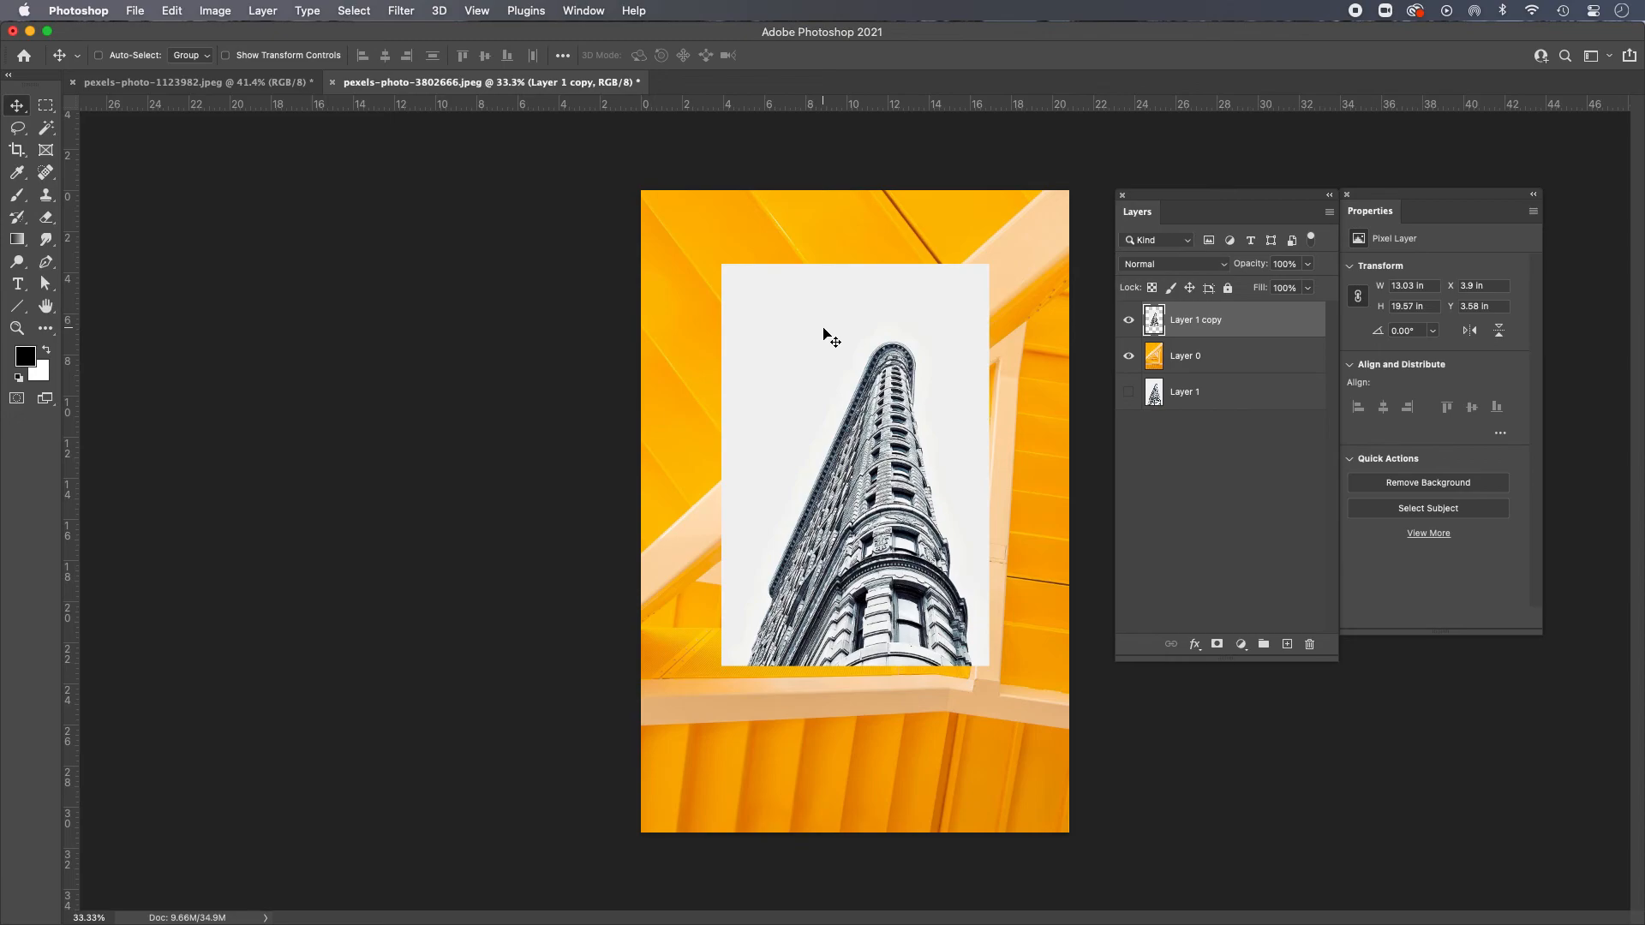
Step: Make Layer 0 active and try painting black on it beneath the building photo with a 175 px soft brush
click(1259, 358)
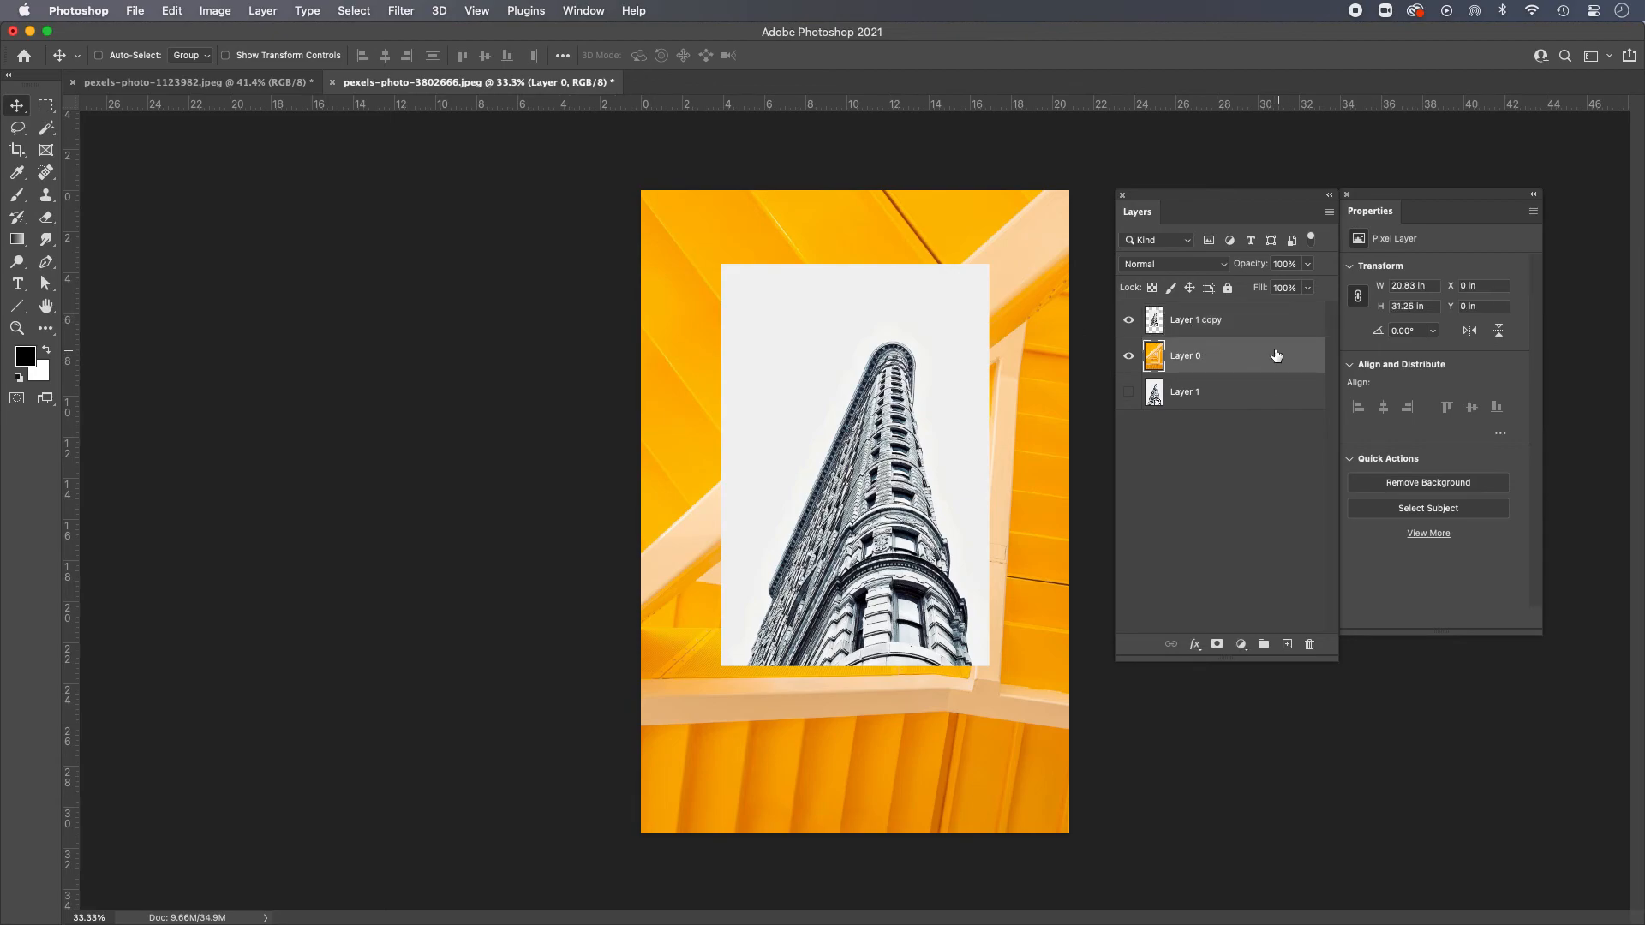
click(19, 196)
key(bracketleft)
key(bracketleft)
key(bracketleft)
key(bracketleft)
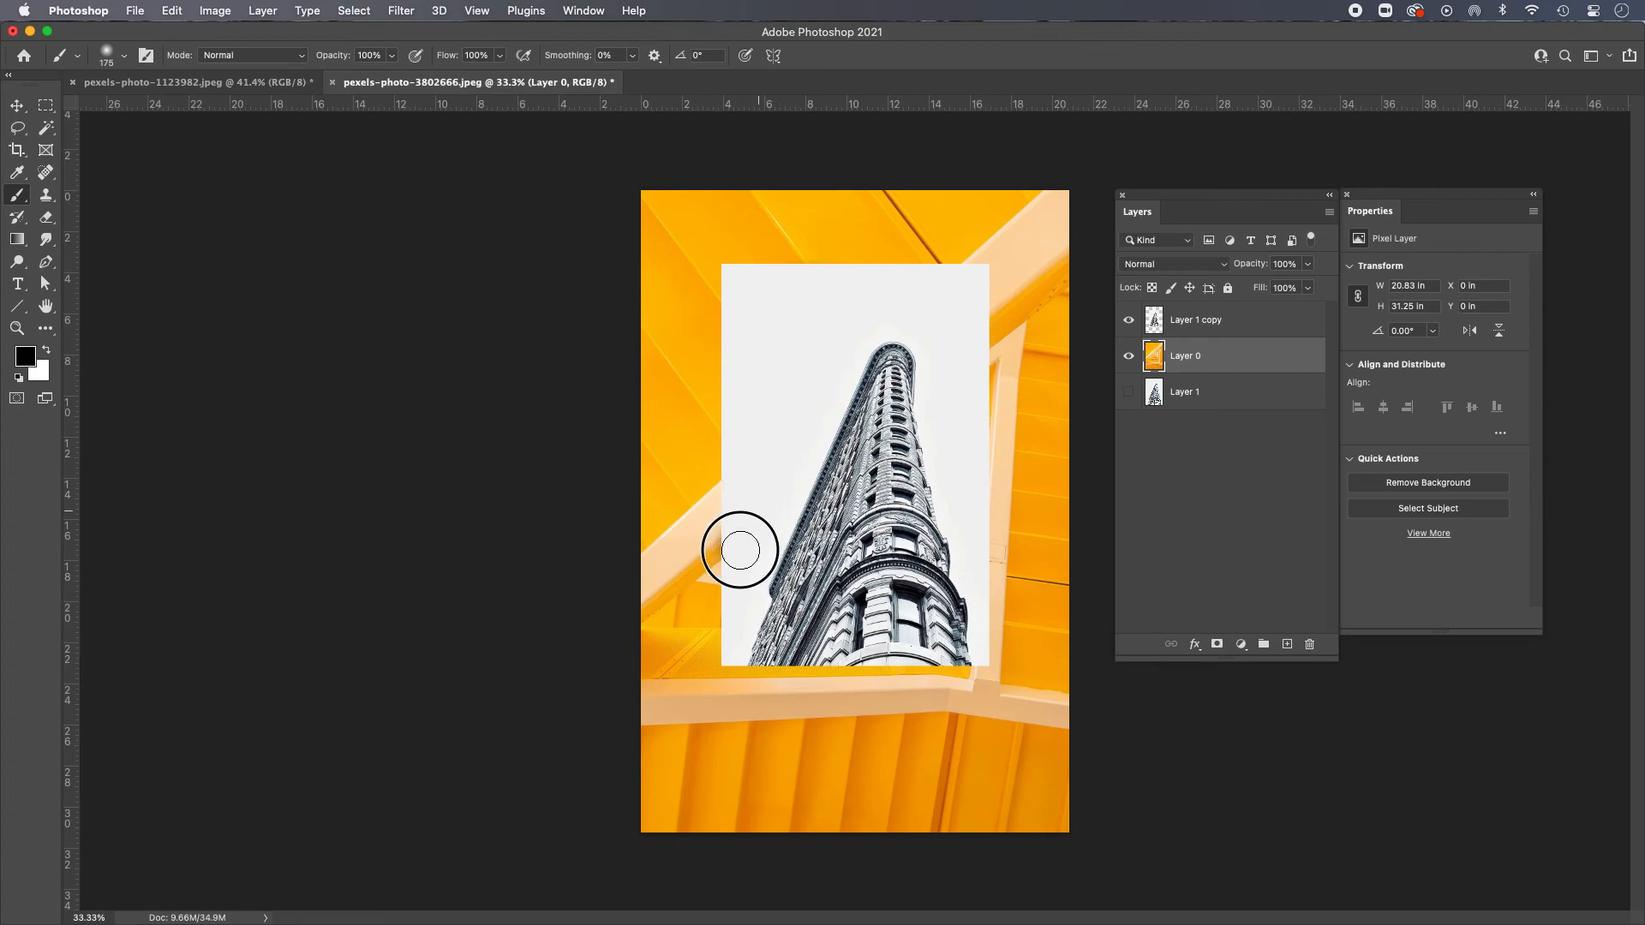
drag(751, 366, 735, 540)
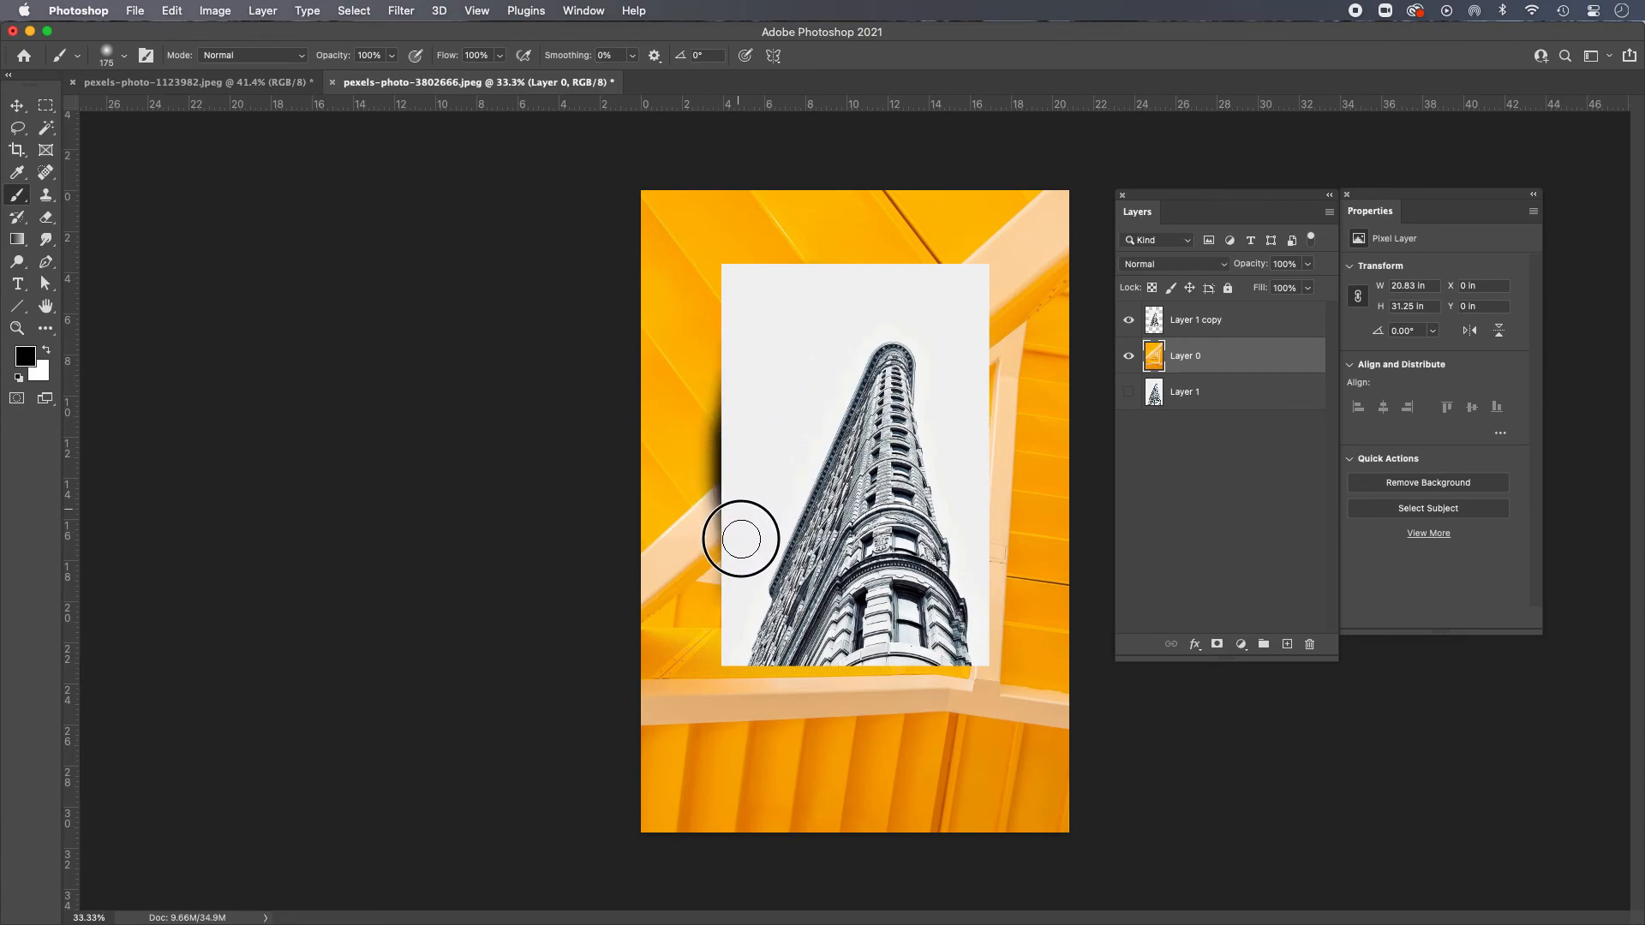
Step: Hide Layer 1 copy to inspect the black painting on Layer 0, undo the painting, and show Layer 1 copy again
click(1129, 320)
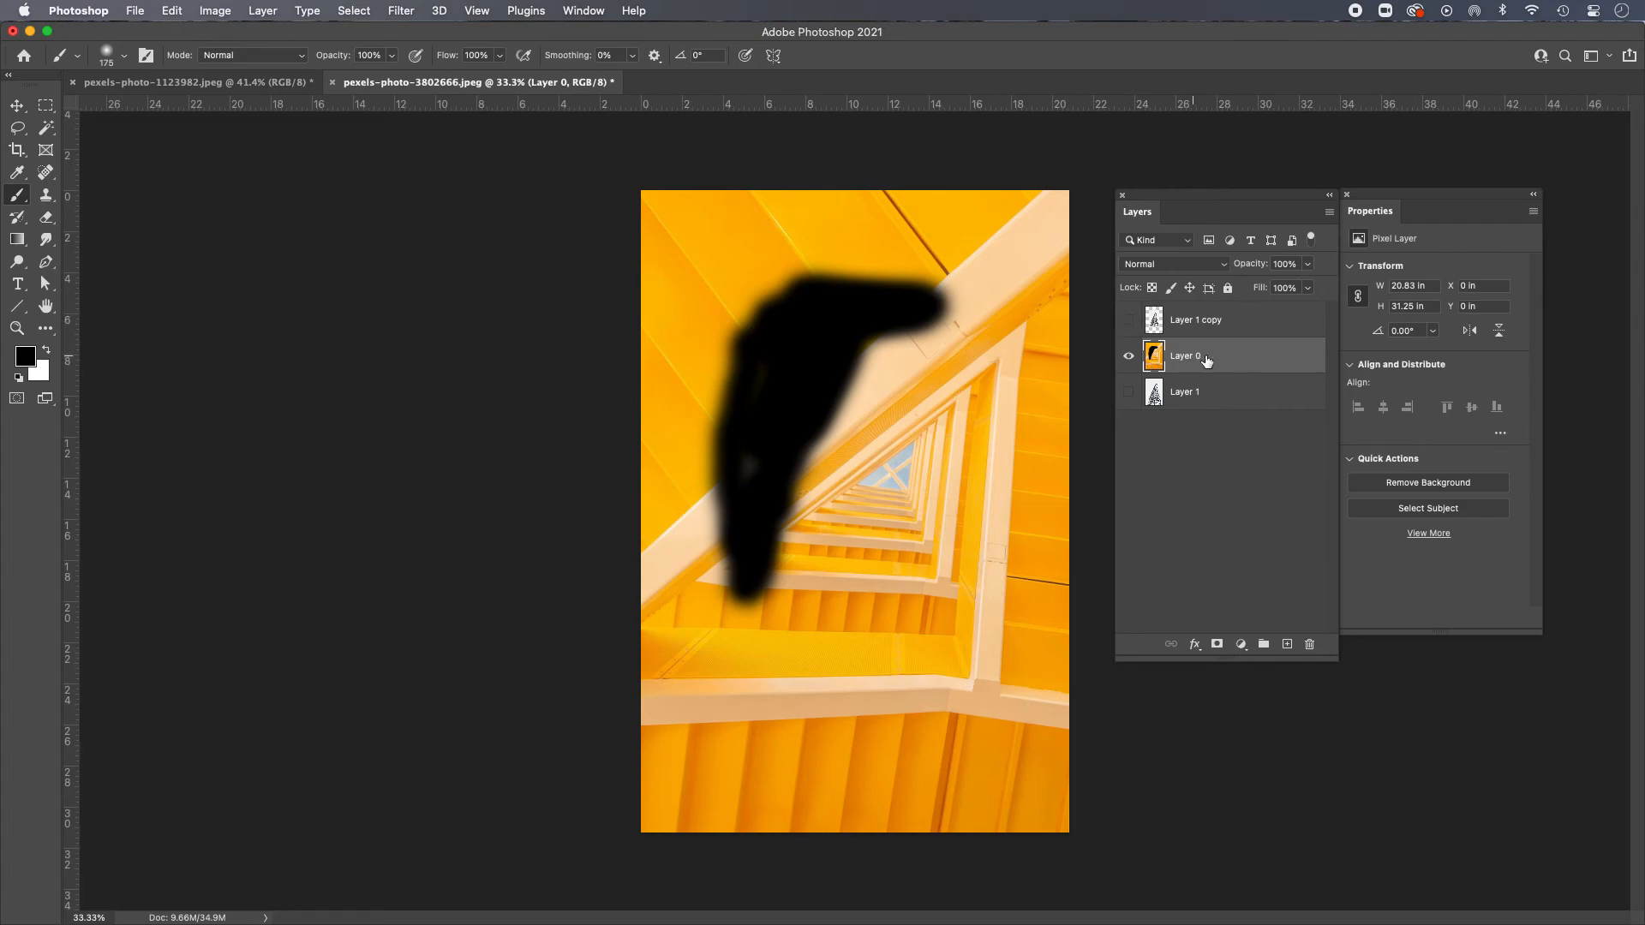
key(super+z)
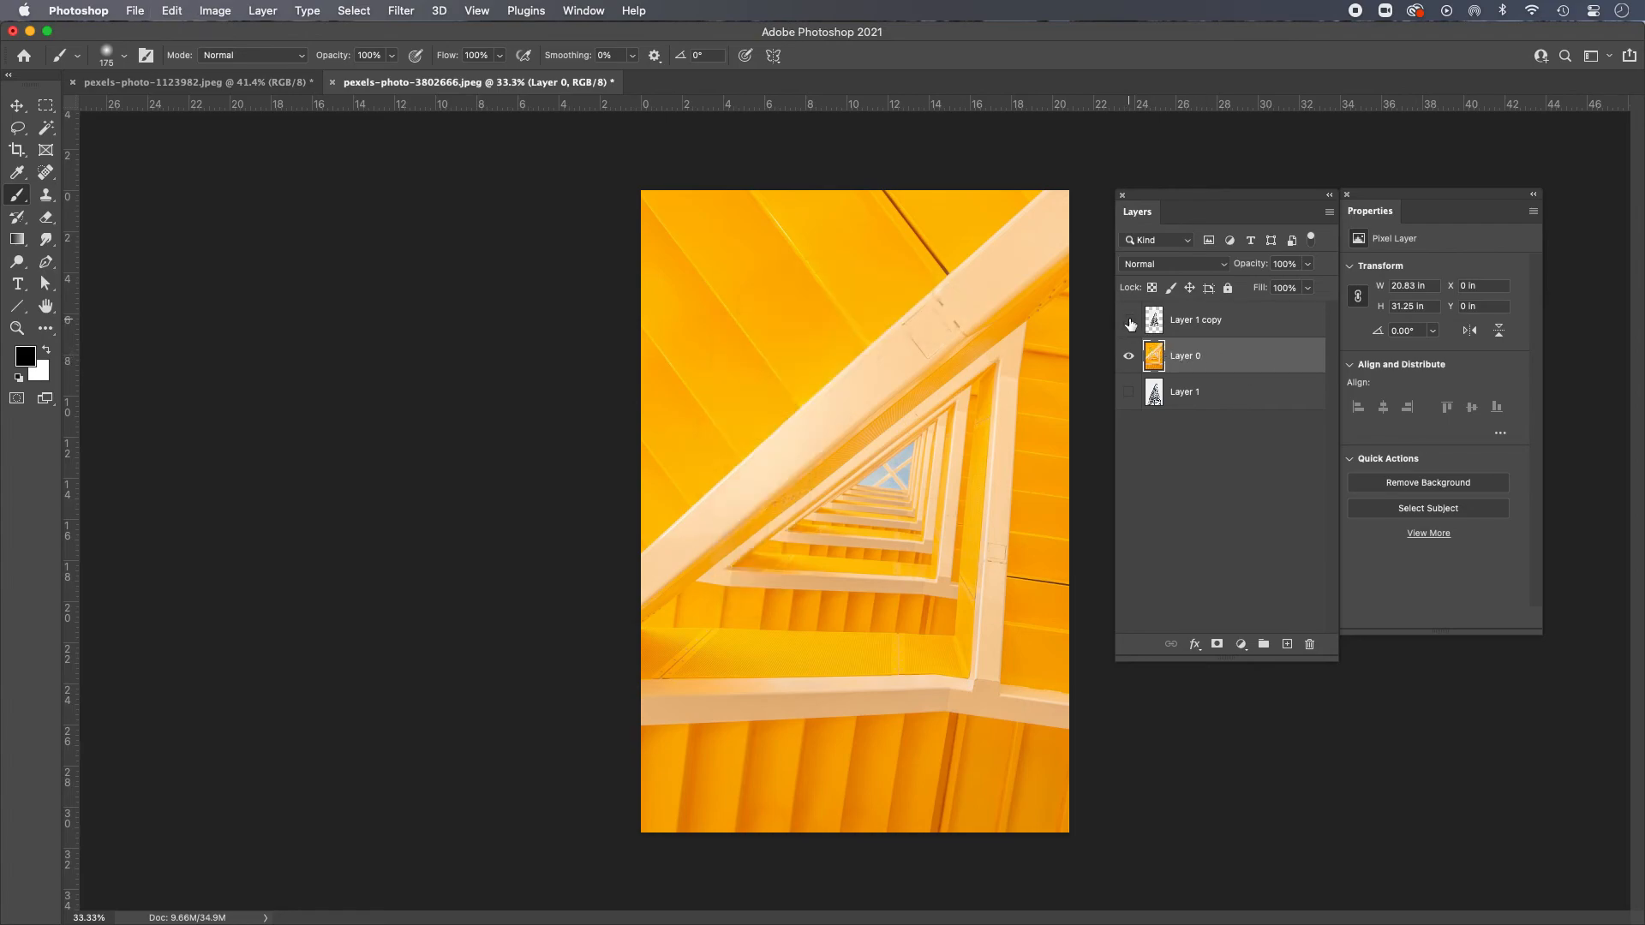
click(1129, 321)
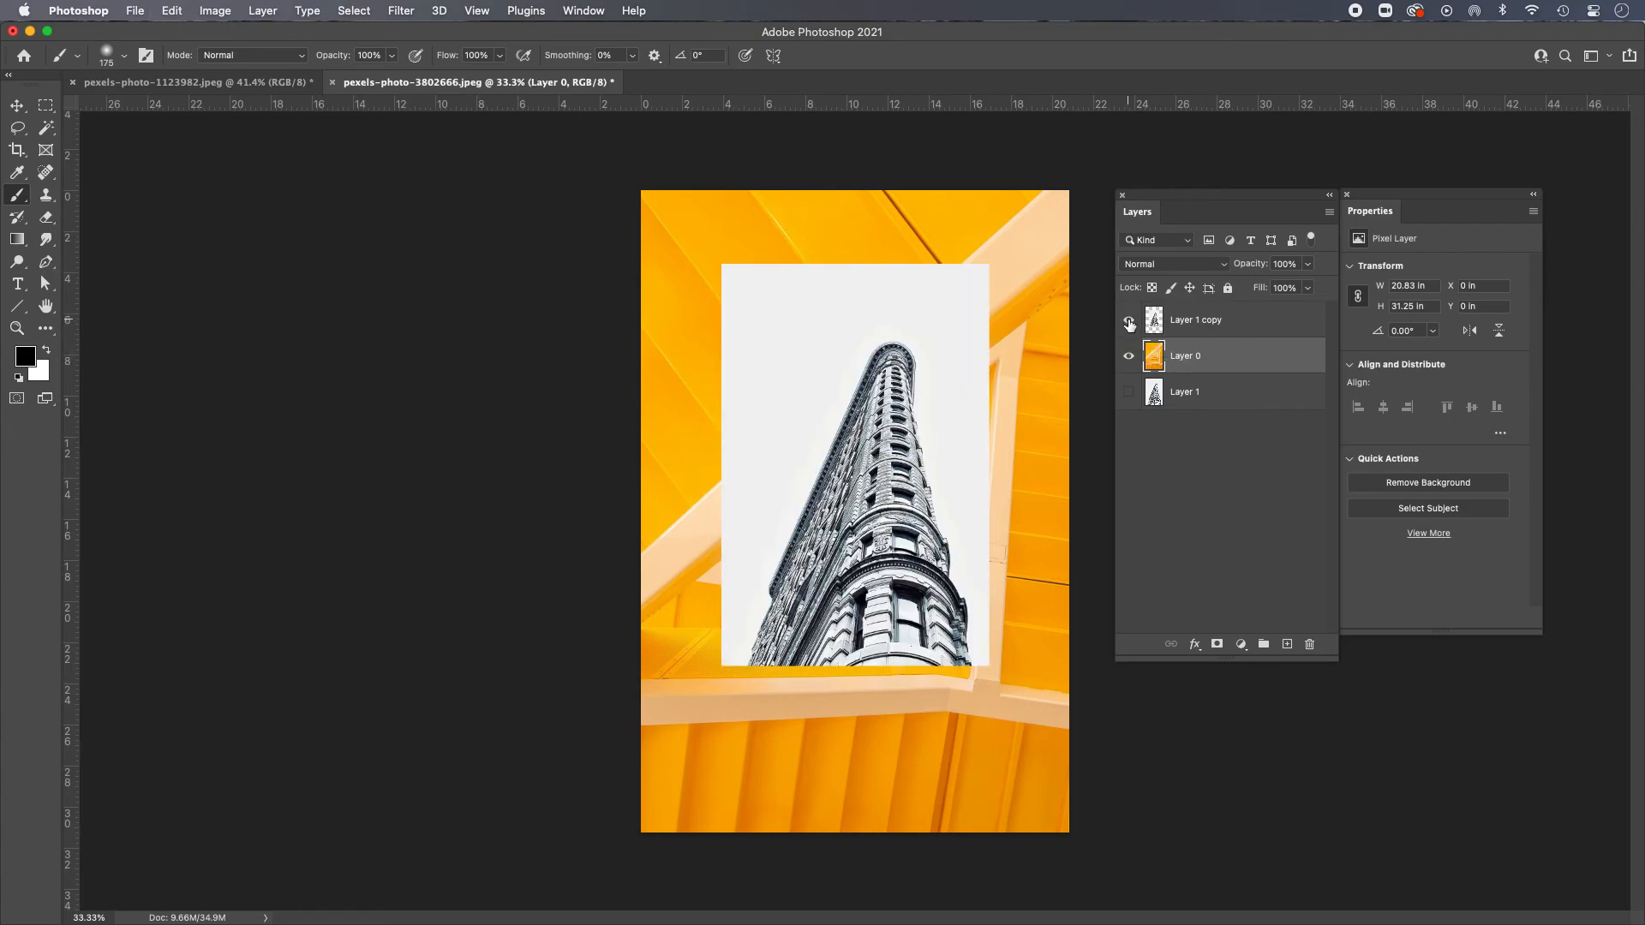
Step: Select Layer 1 copy, Layer 0 and Layer 1 together, and reselect only Layer 1 copy
click(1259, 322)
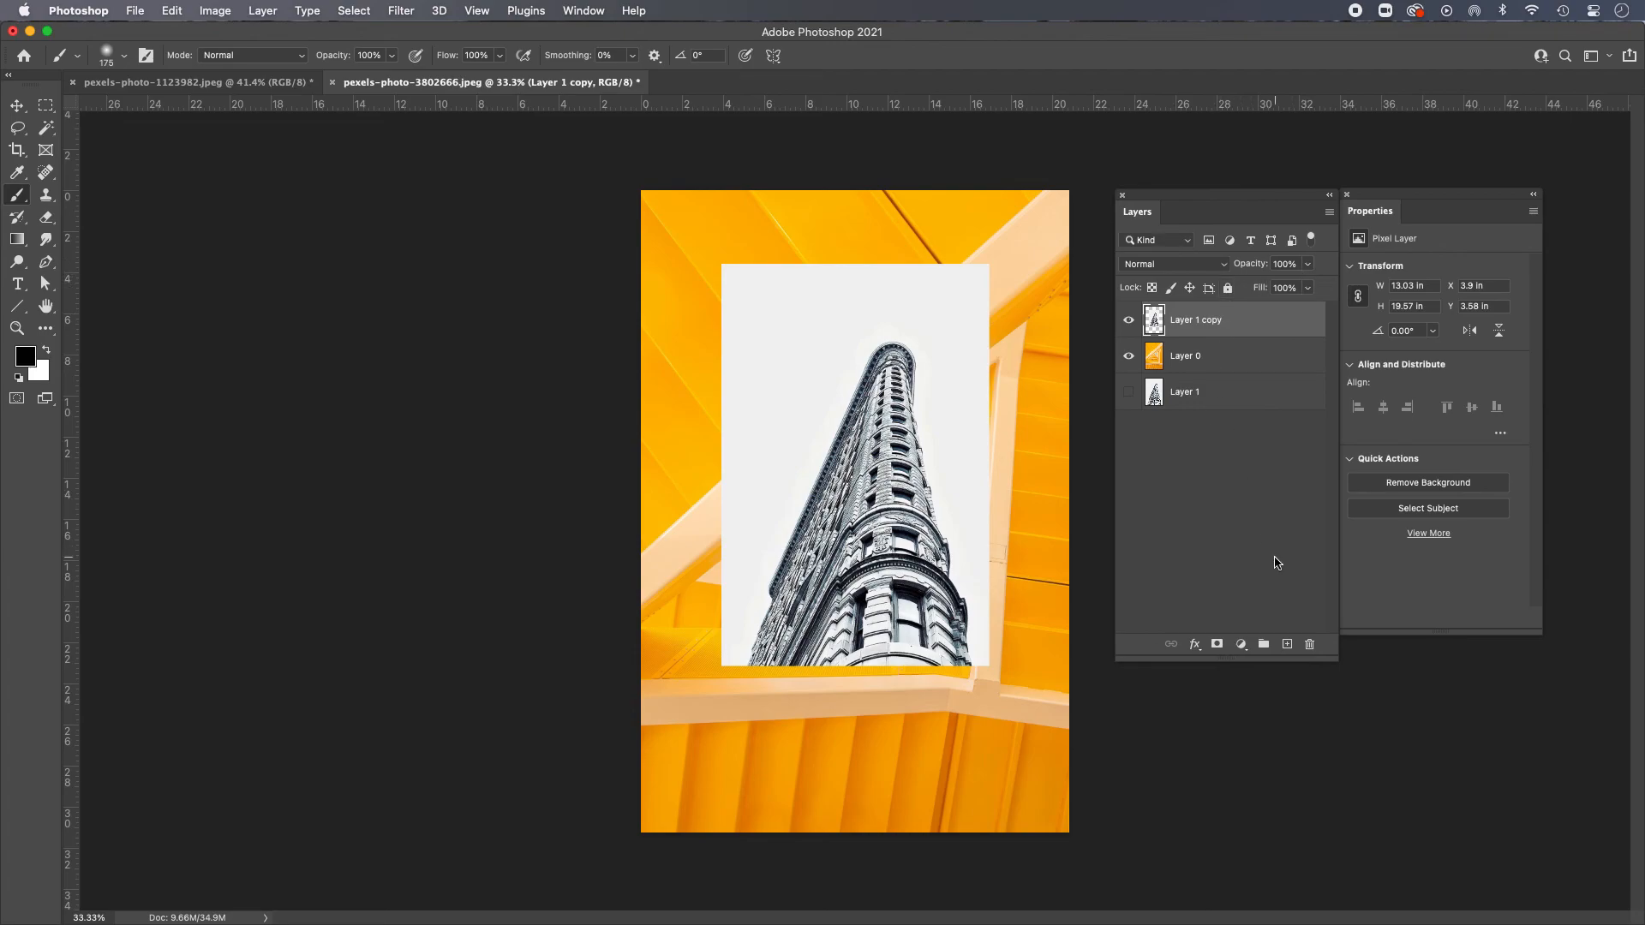
shift+click(1246, 358)
shift+click(1247, 393)
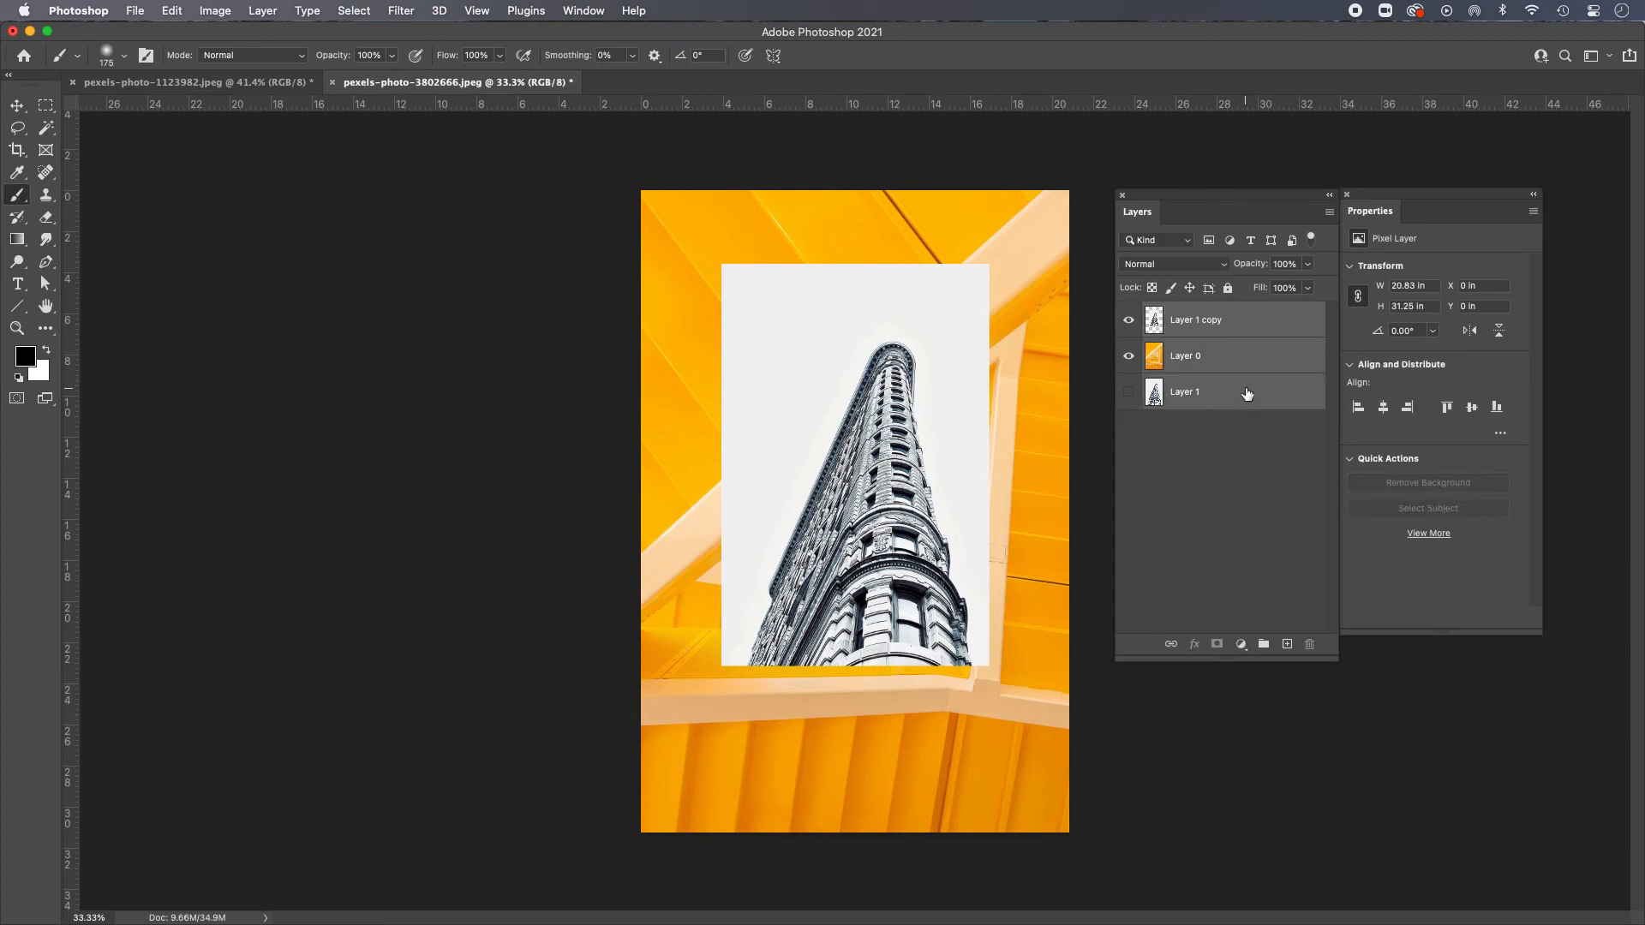
click(1261, 321)
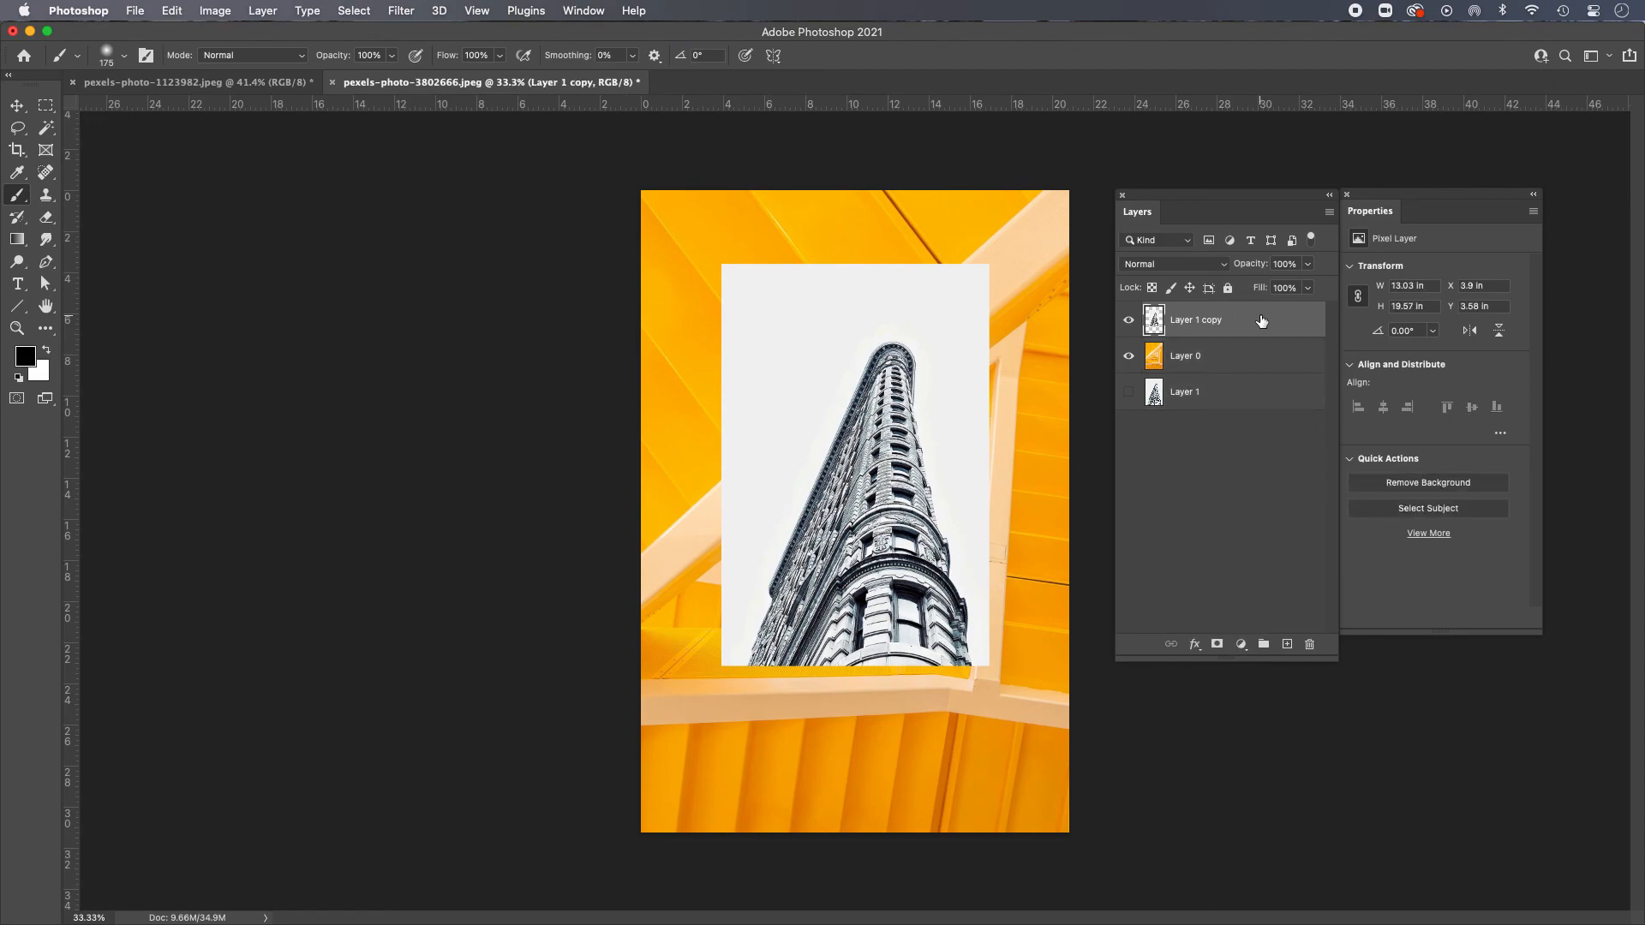
Step: Group Layer 1 copy, Layer 0 and Layer 1 together, and select Layer 1 copy inside the expanded group
shift+click(1261, 401)
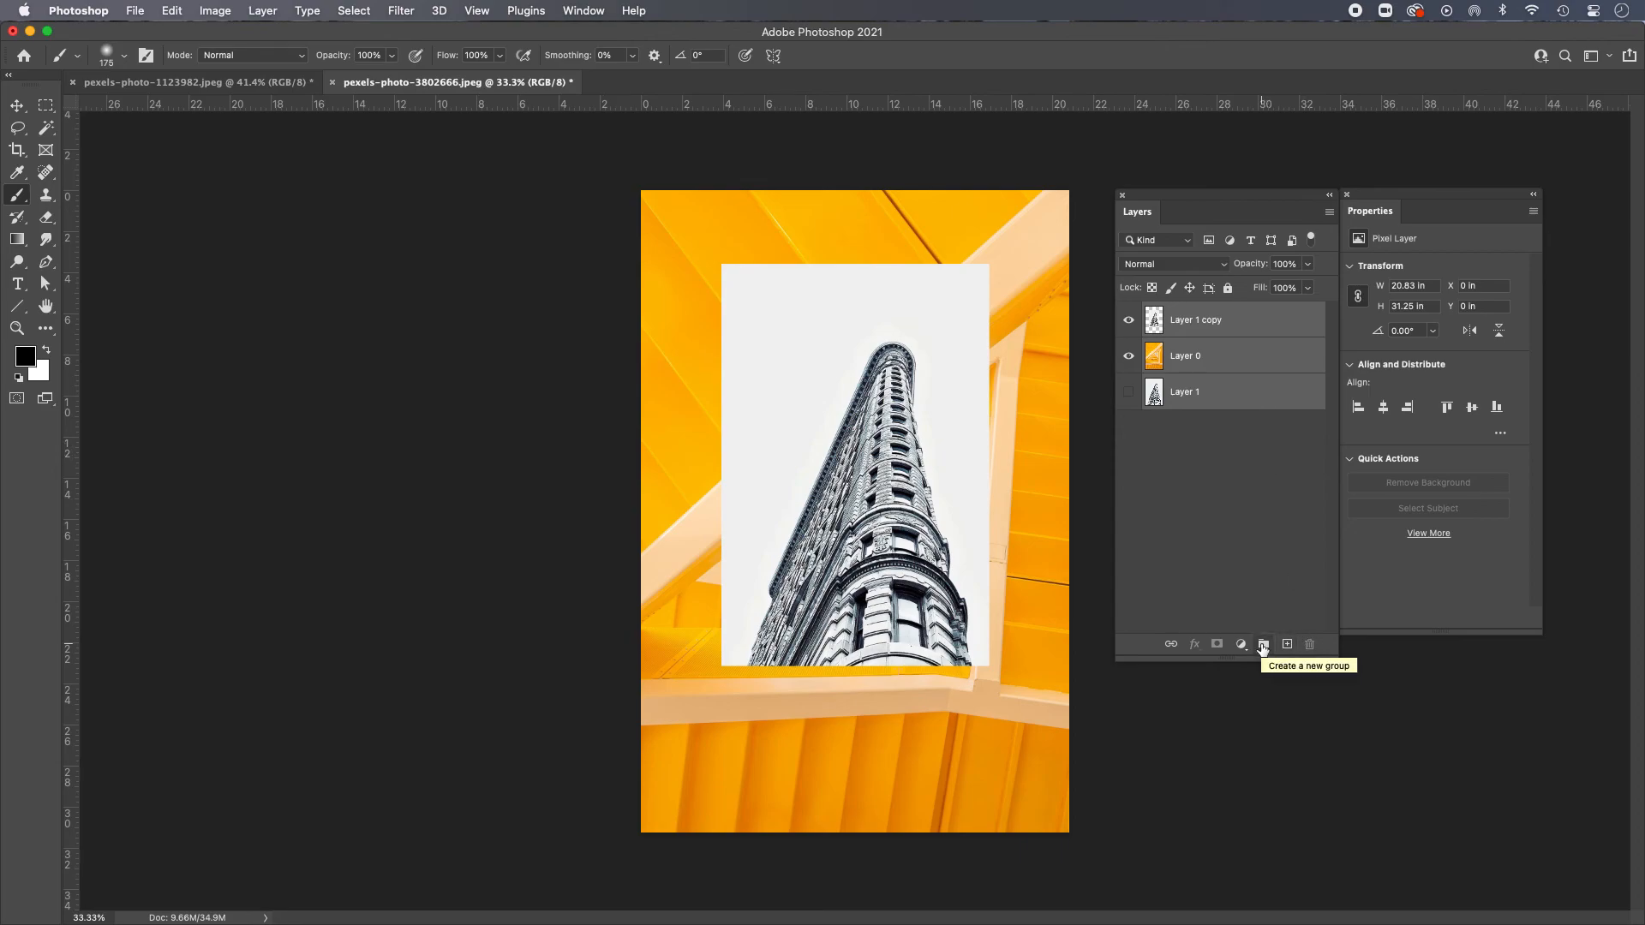
key(super+g)
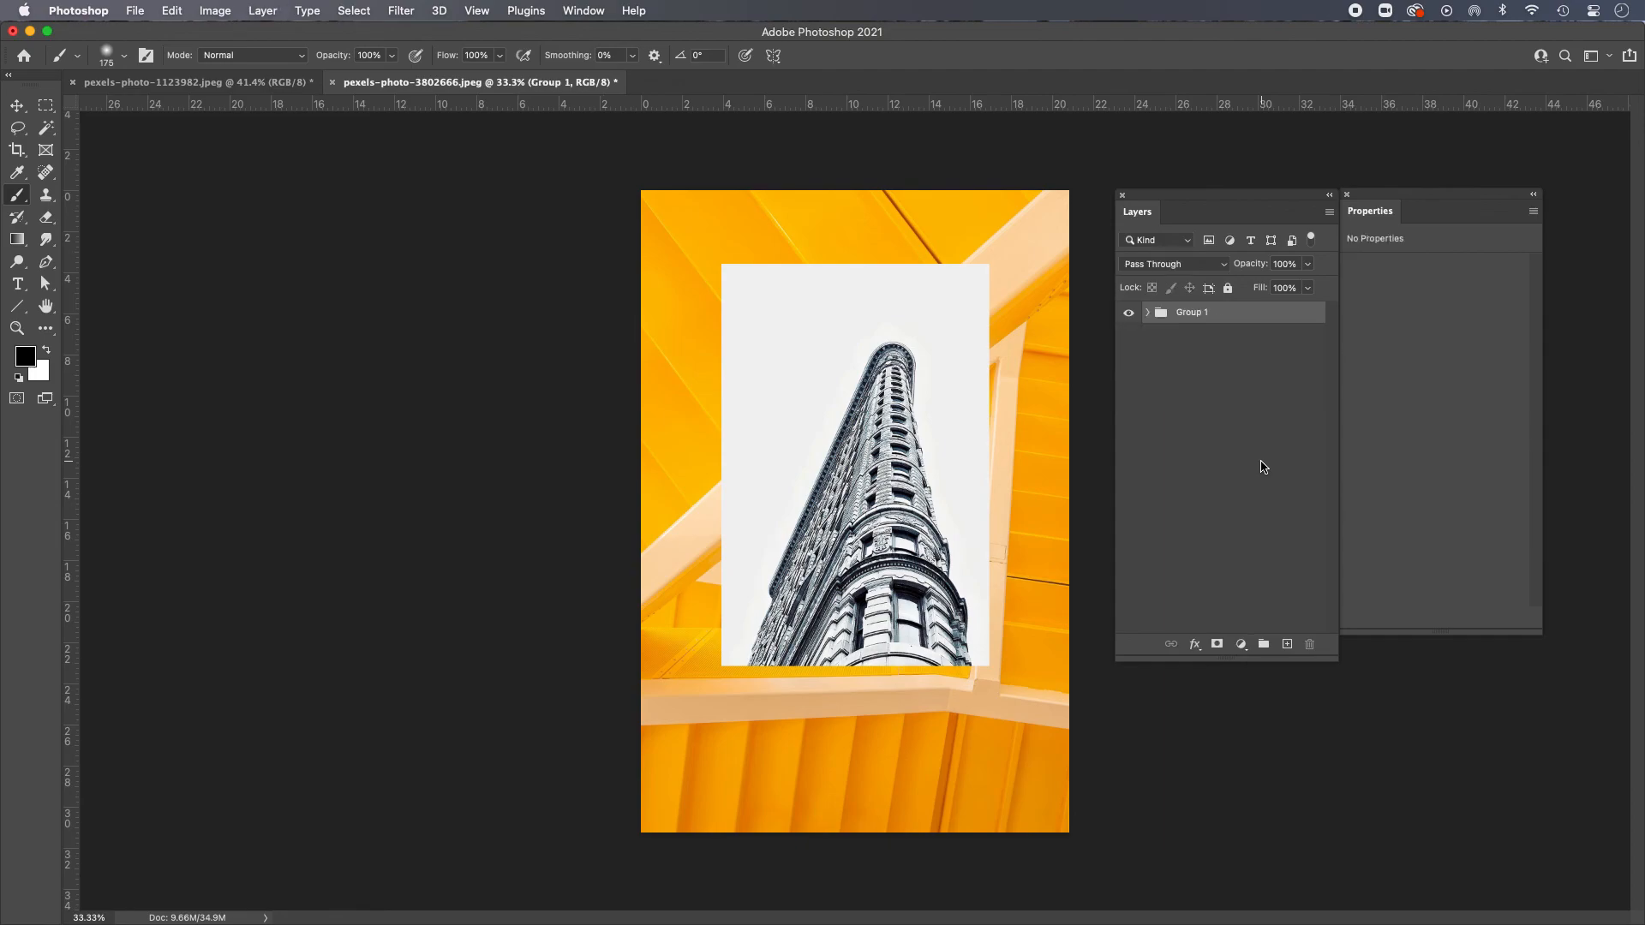
double_click(1189, 314)
click(1205, 360)
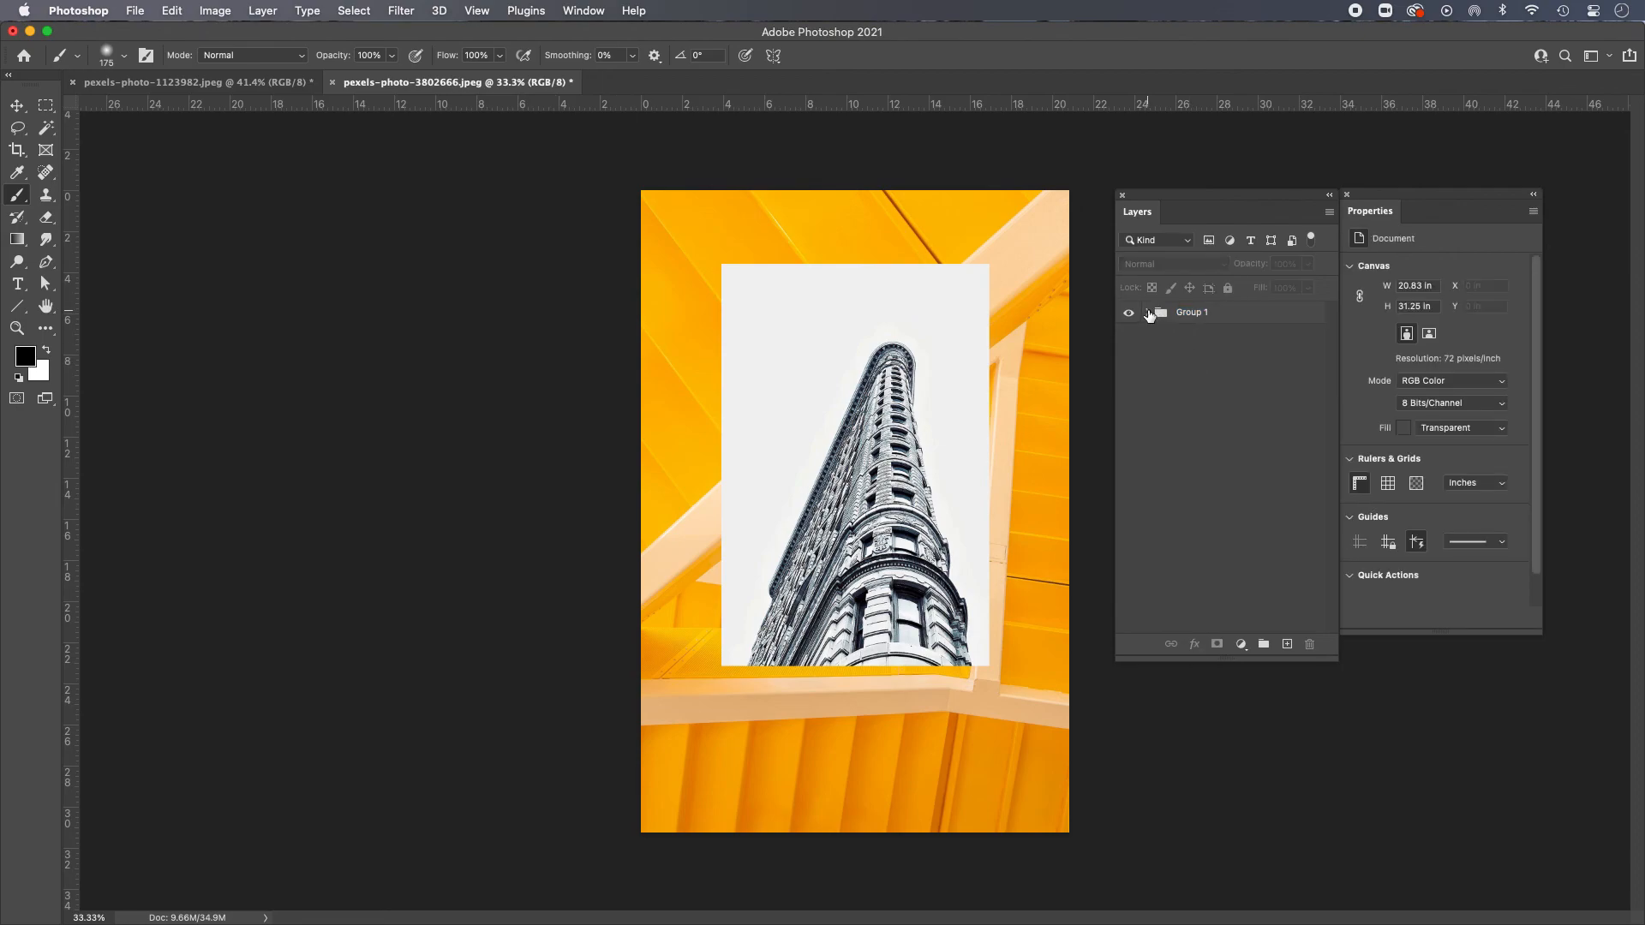
click(1148, 313)
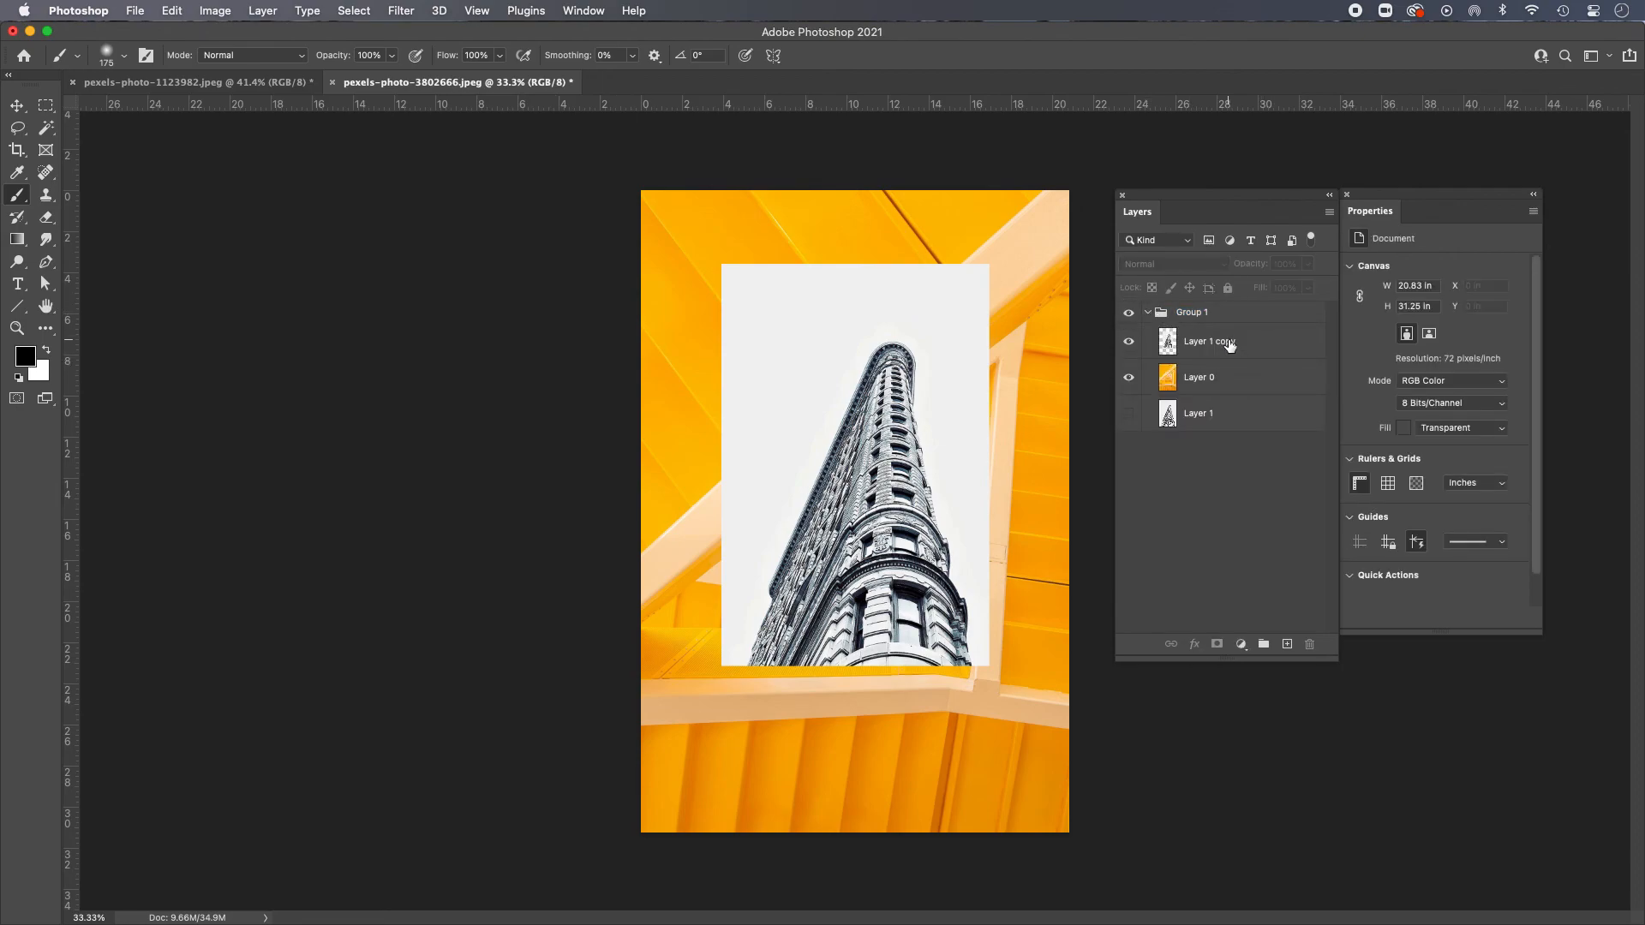
click(1229, 344)
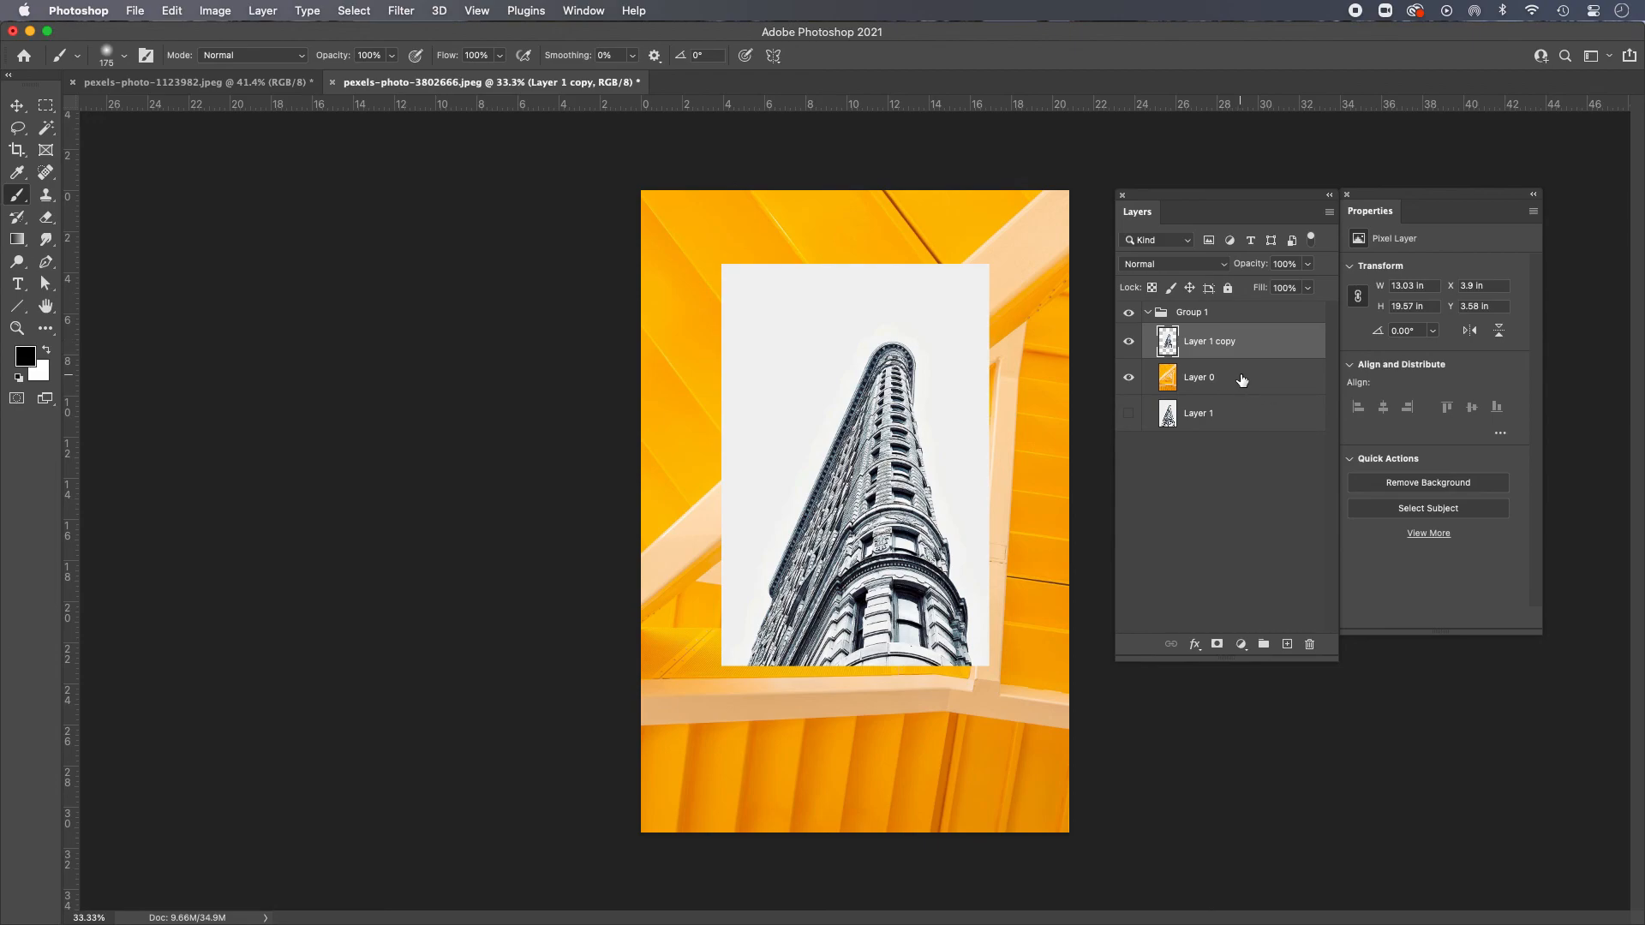
Step: Try merging Layer 1 copy down into Layer 0, undo the merge, and look through the available layer merge commands
key(super+e)
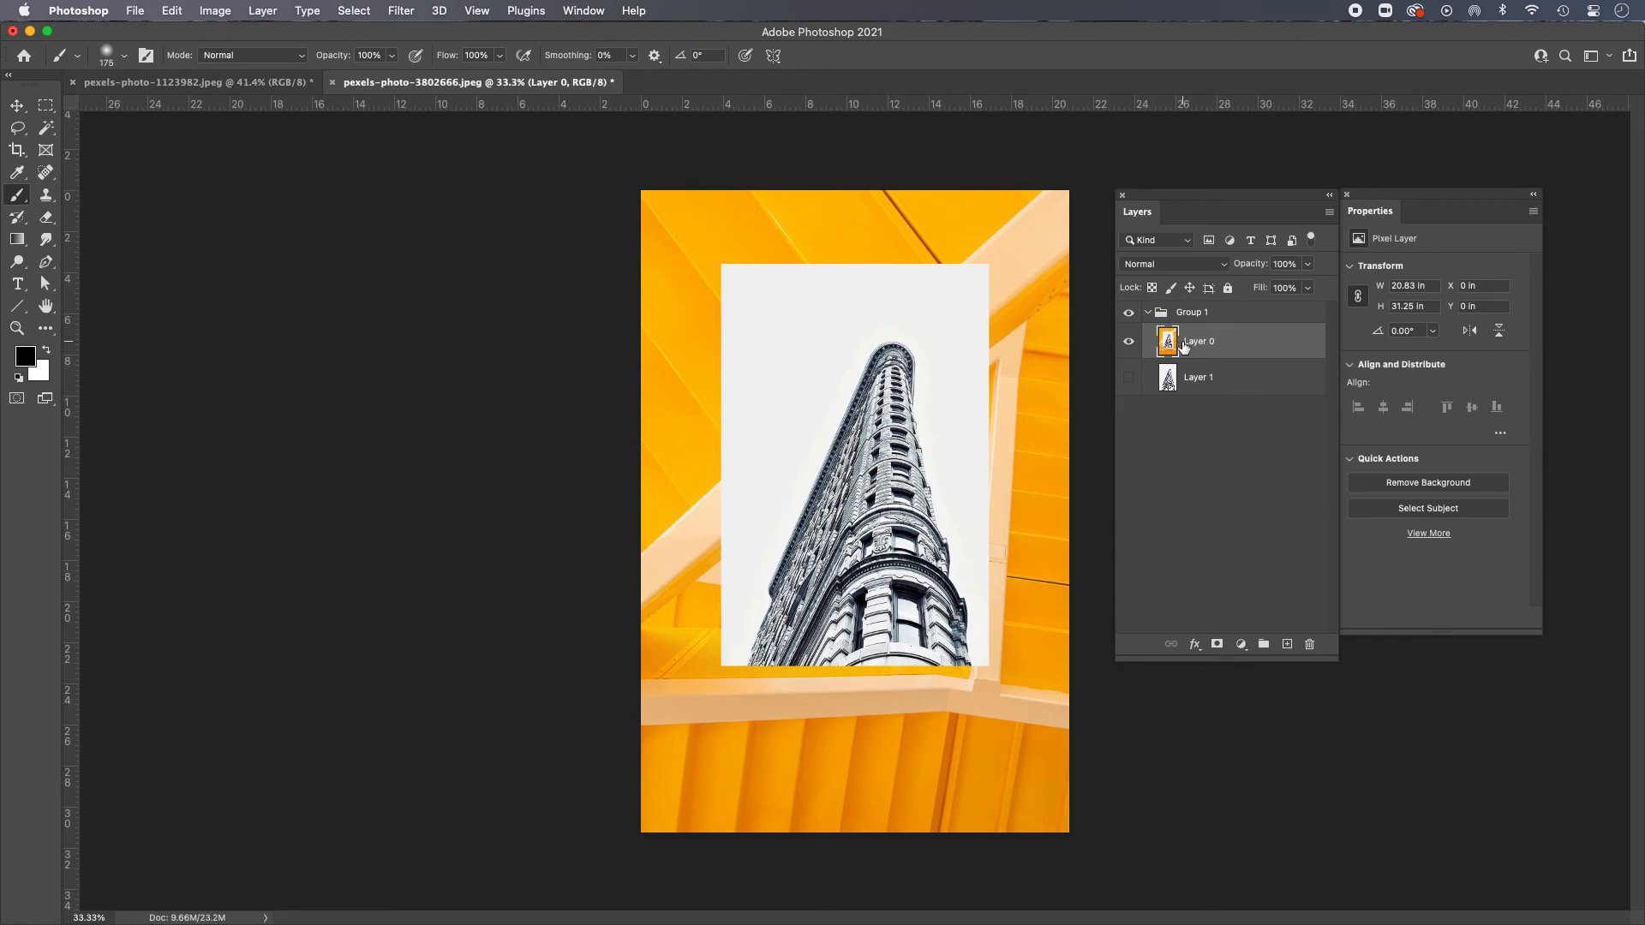
key(super+z)
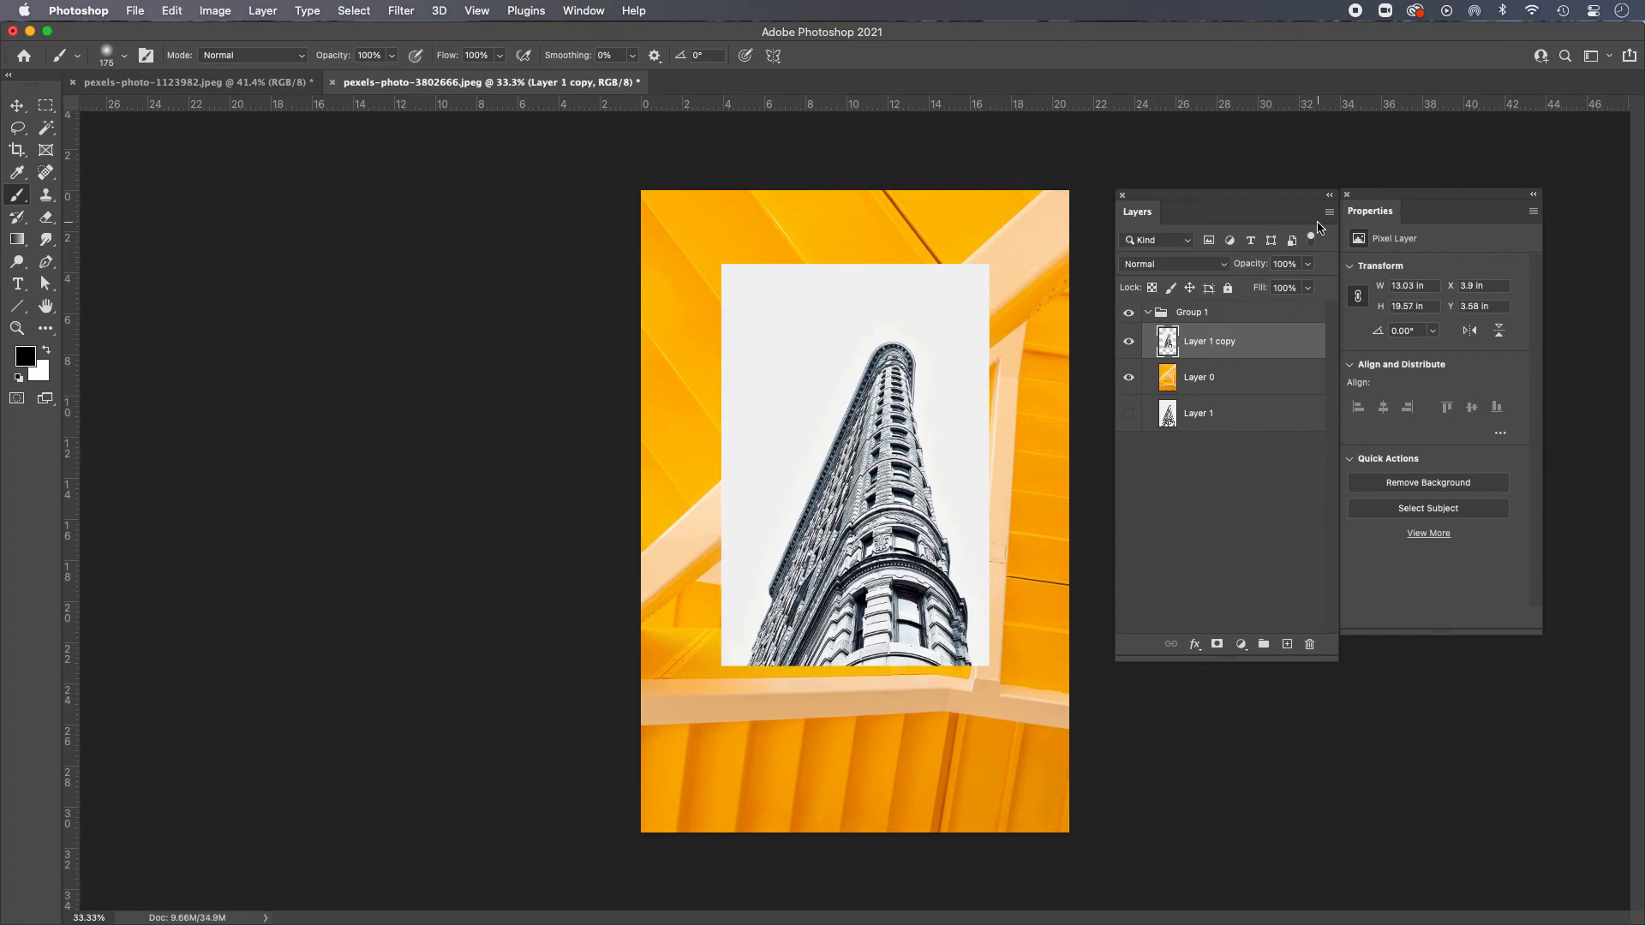
click(1330, 213)
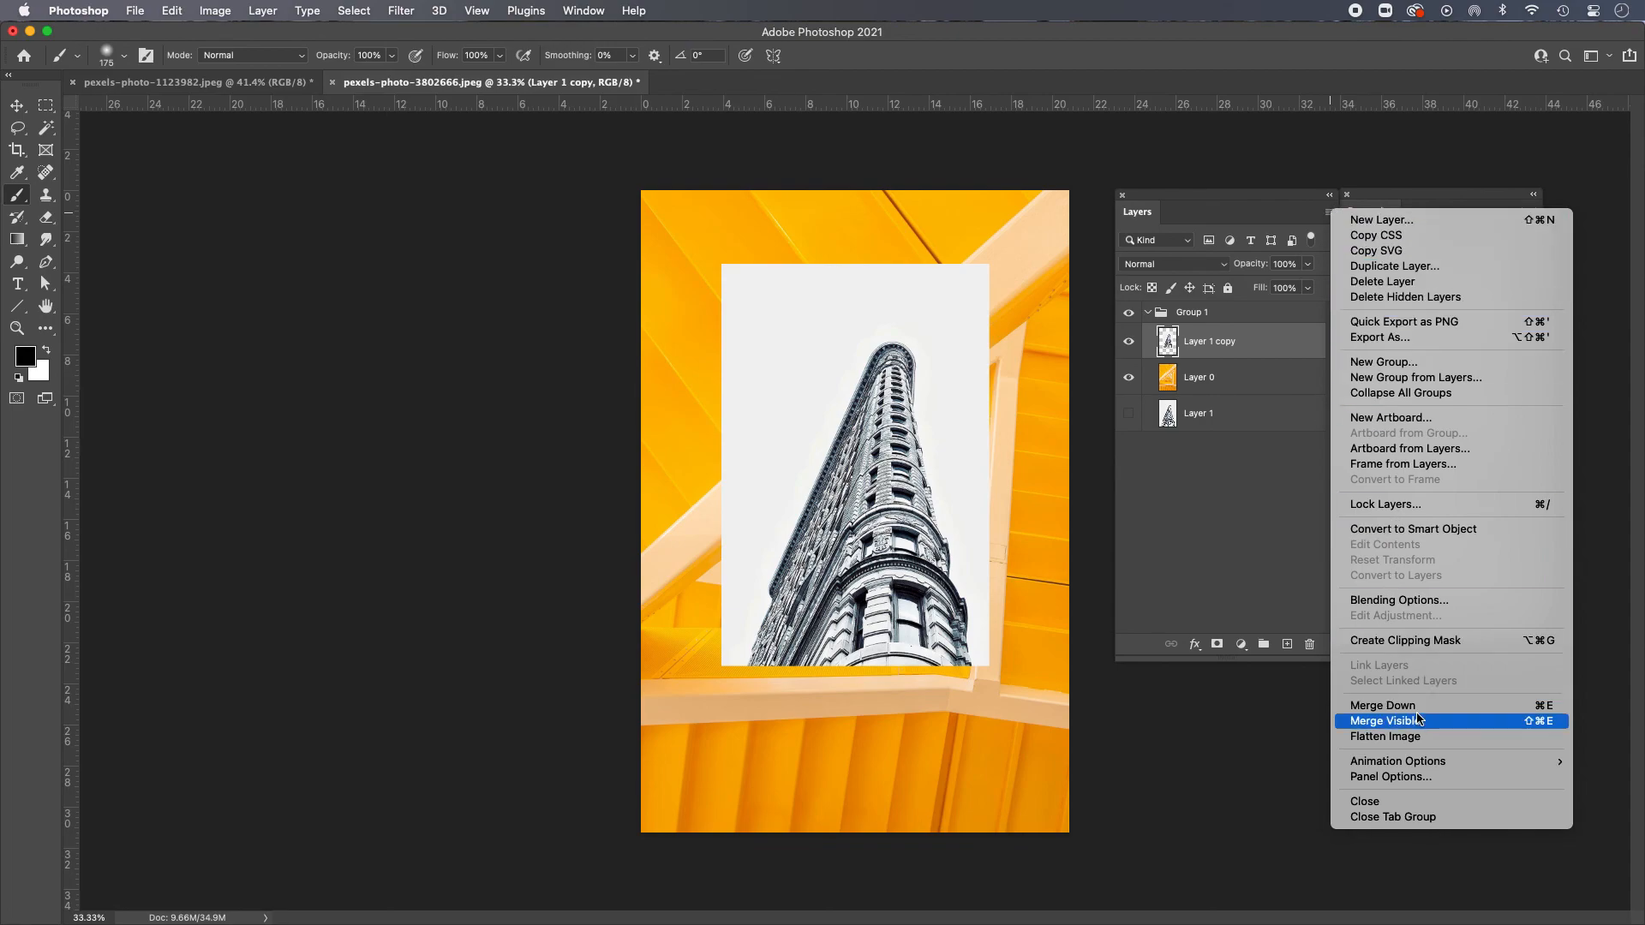
click(1236, 534)
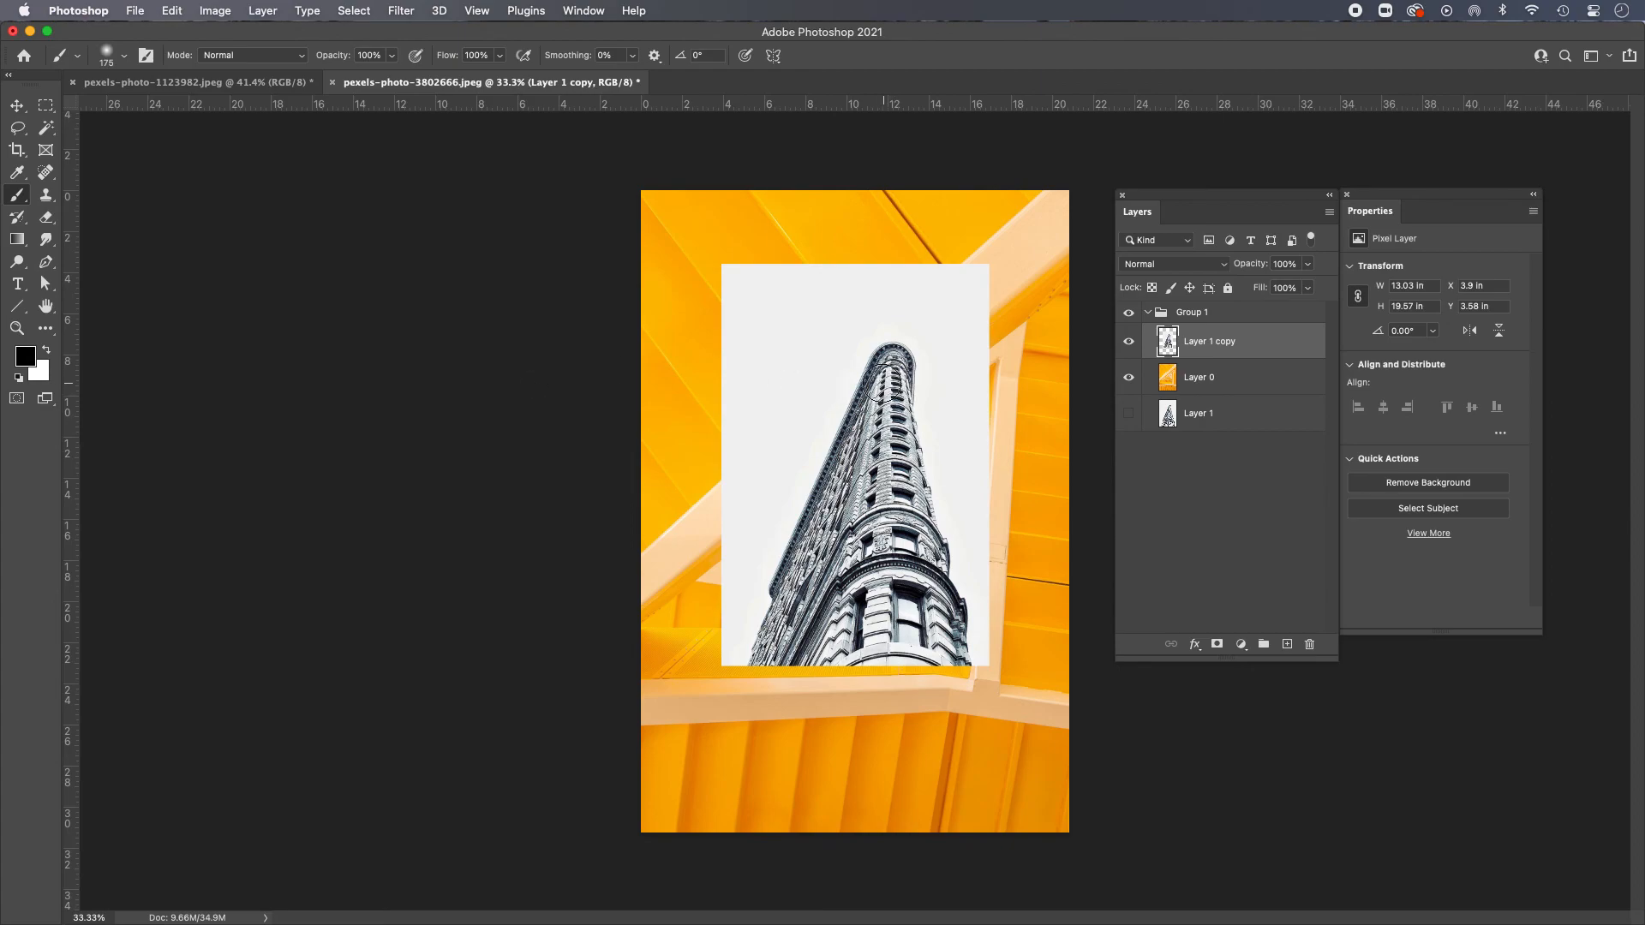
Step: Load the outline of Layer 1 copy as a selection, deselect it, and view the available adjustment layer types
super+click(1168, 344)
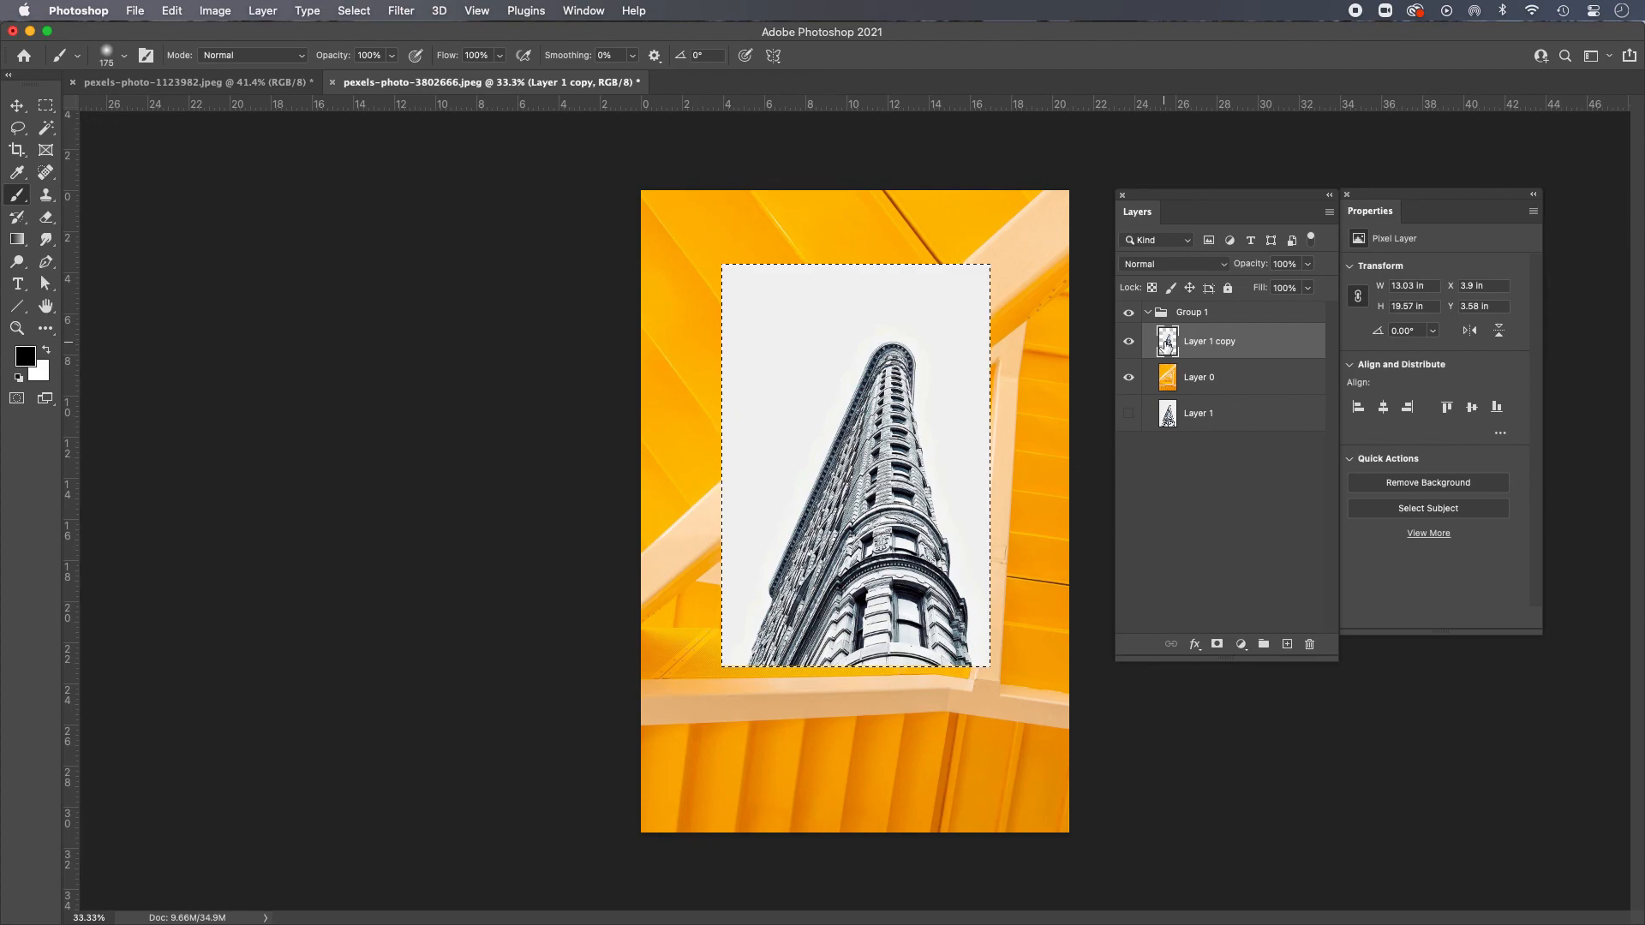
key(super+d)
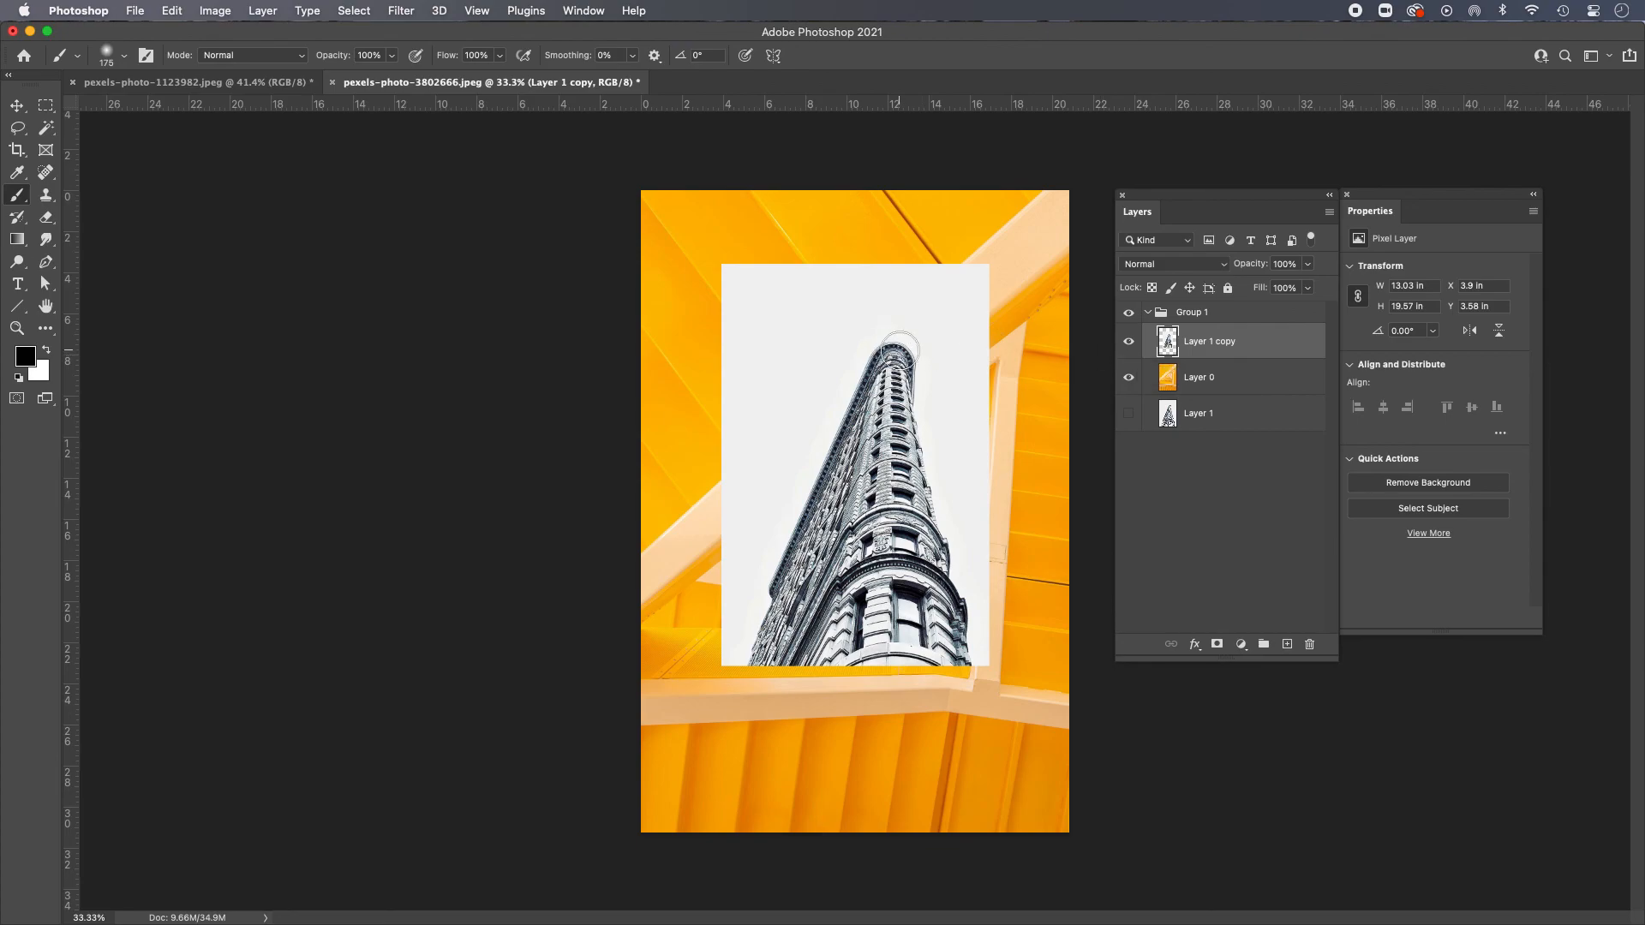
click(1242, 645)
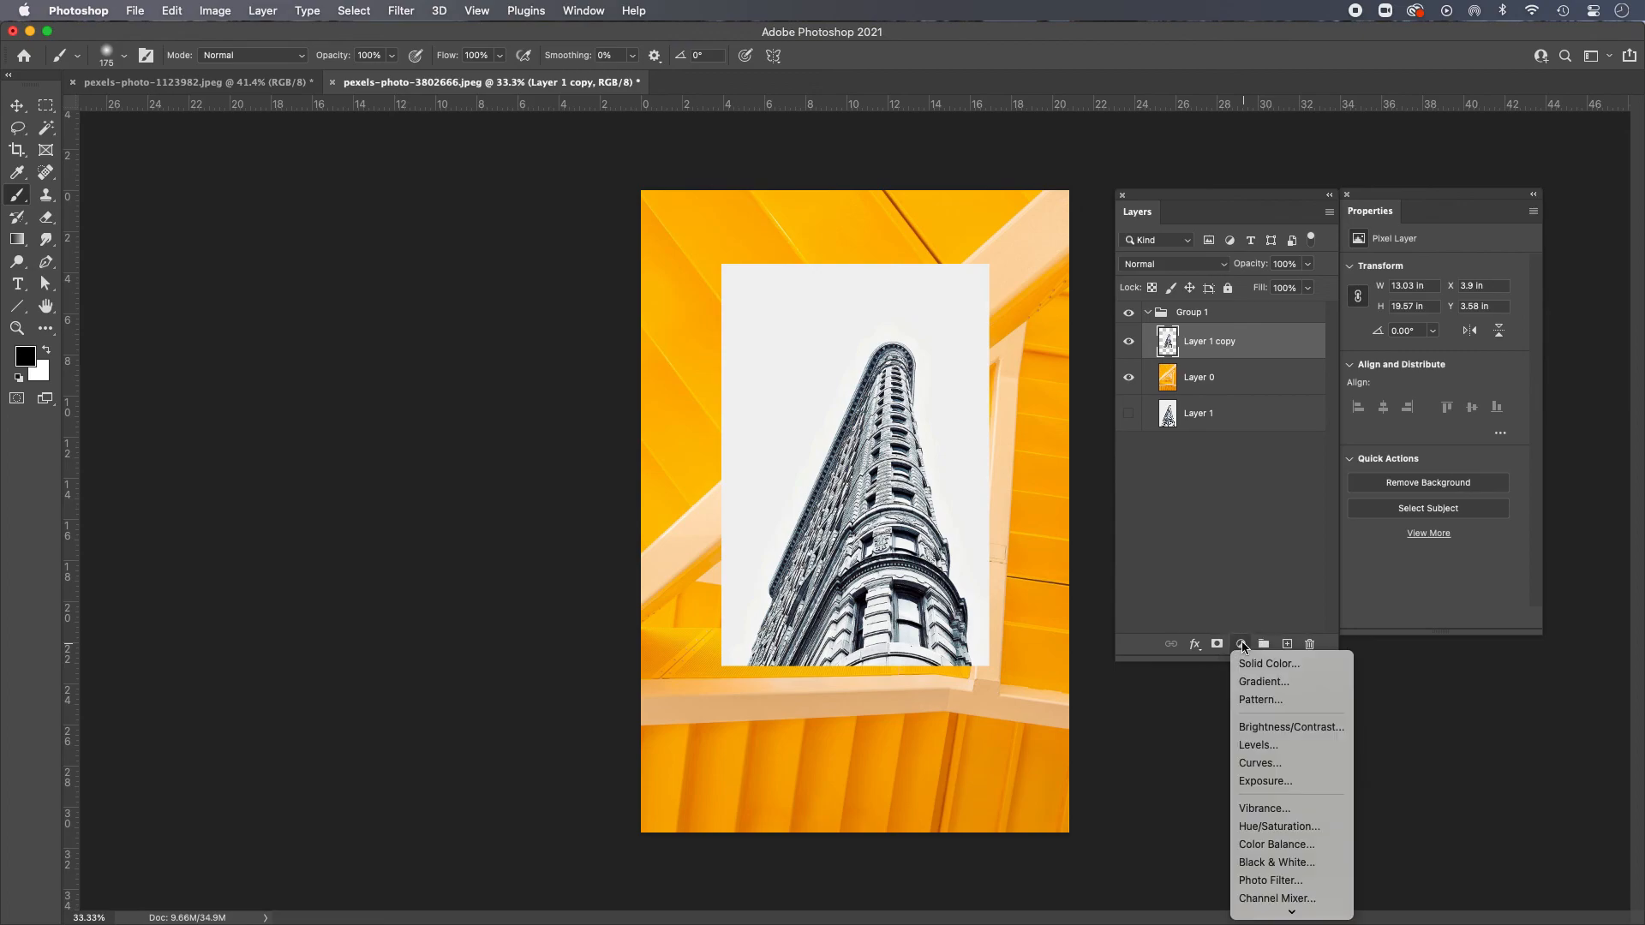
click(1236, 570)
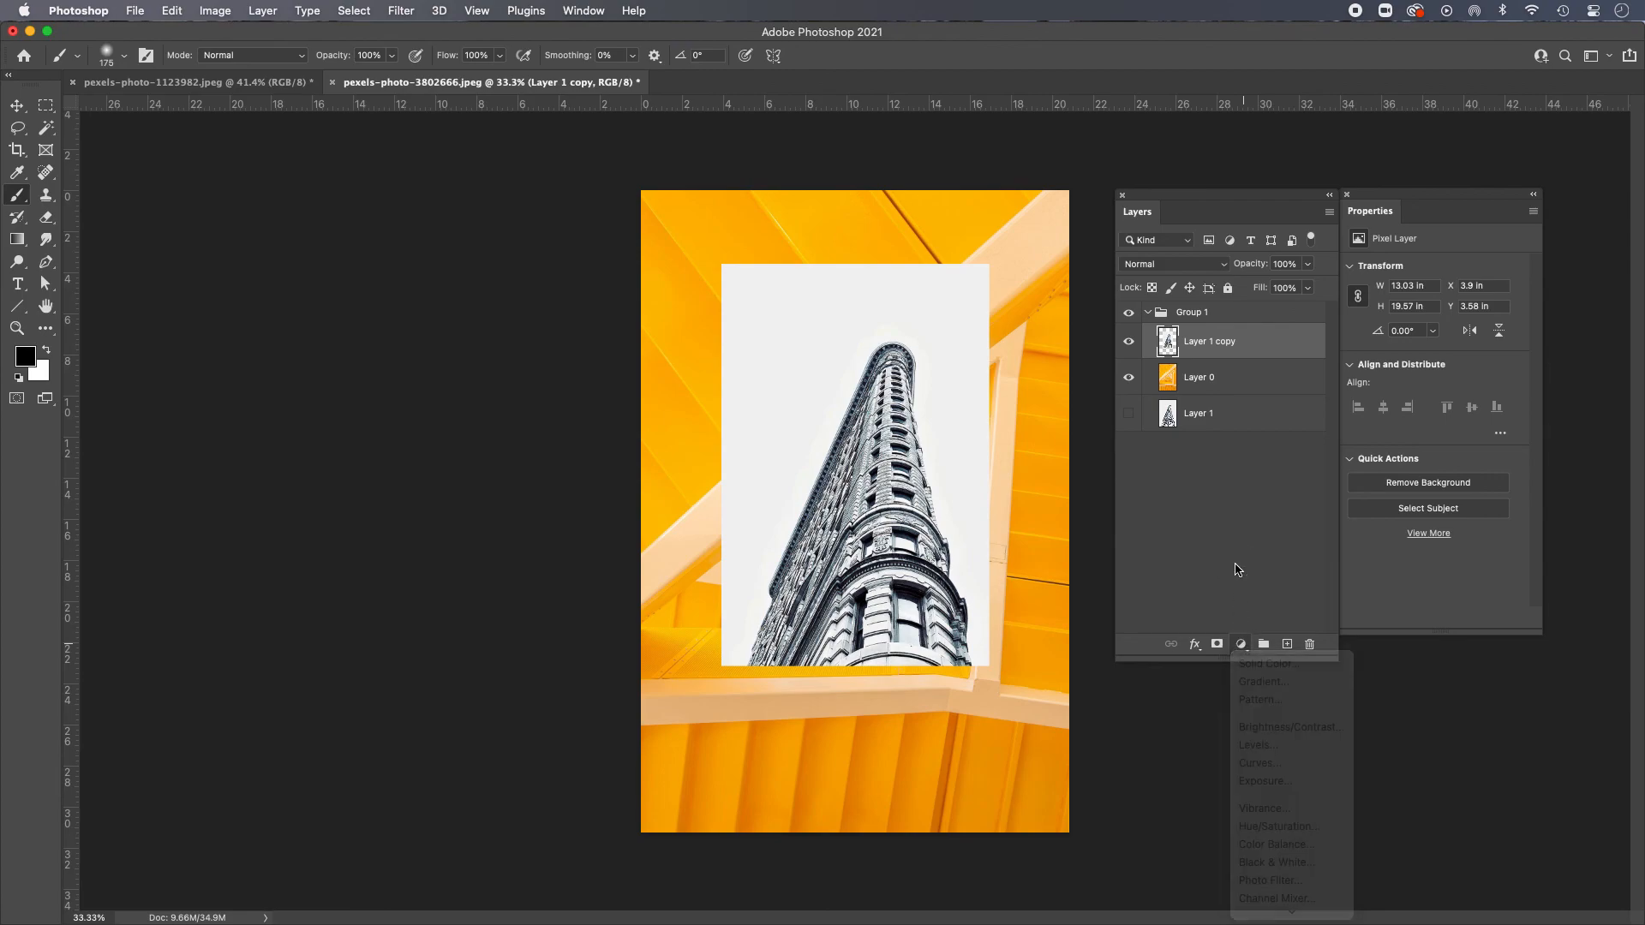